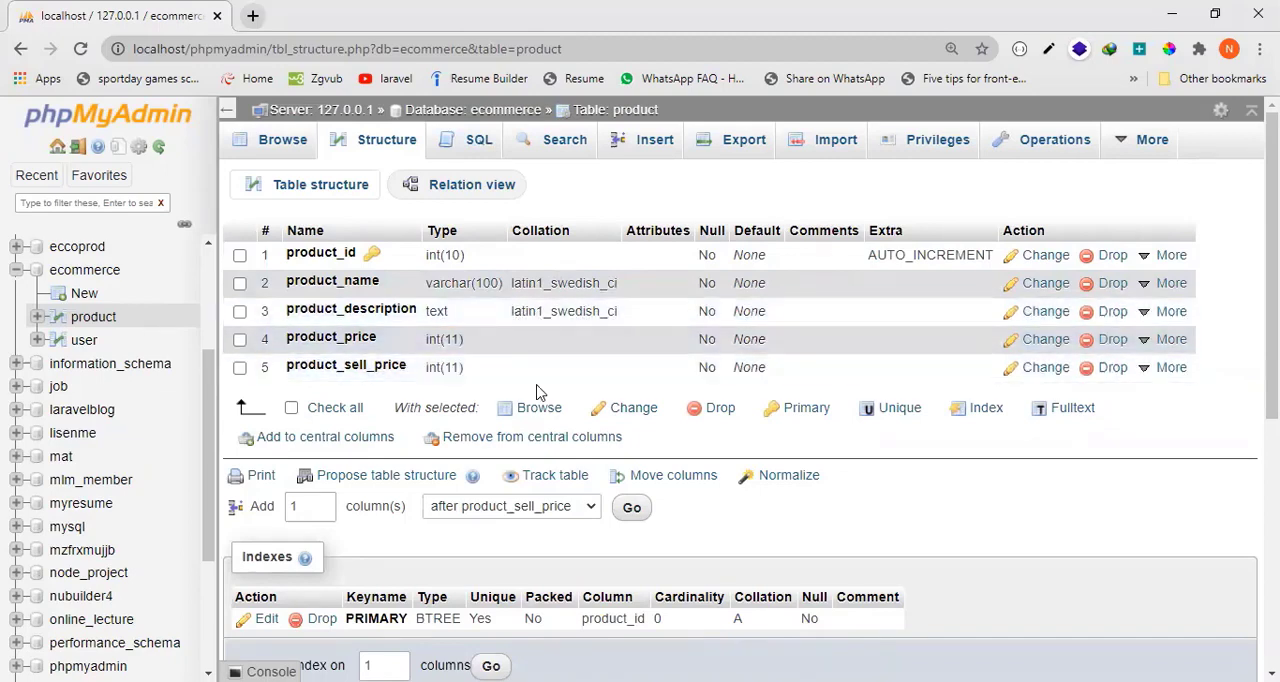
Review the product table's column structure and open the definition of the product_name column.
scroll(490, 400, down, 1)
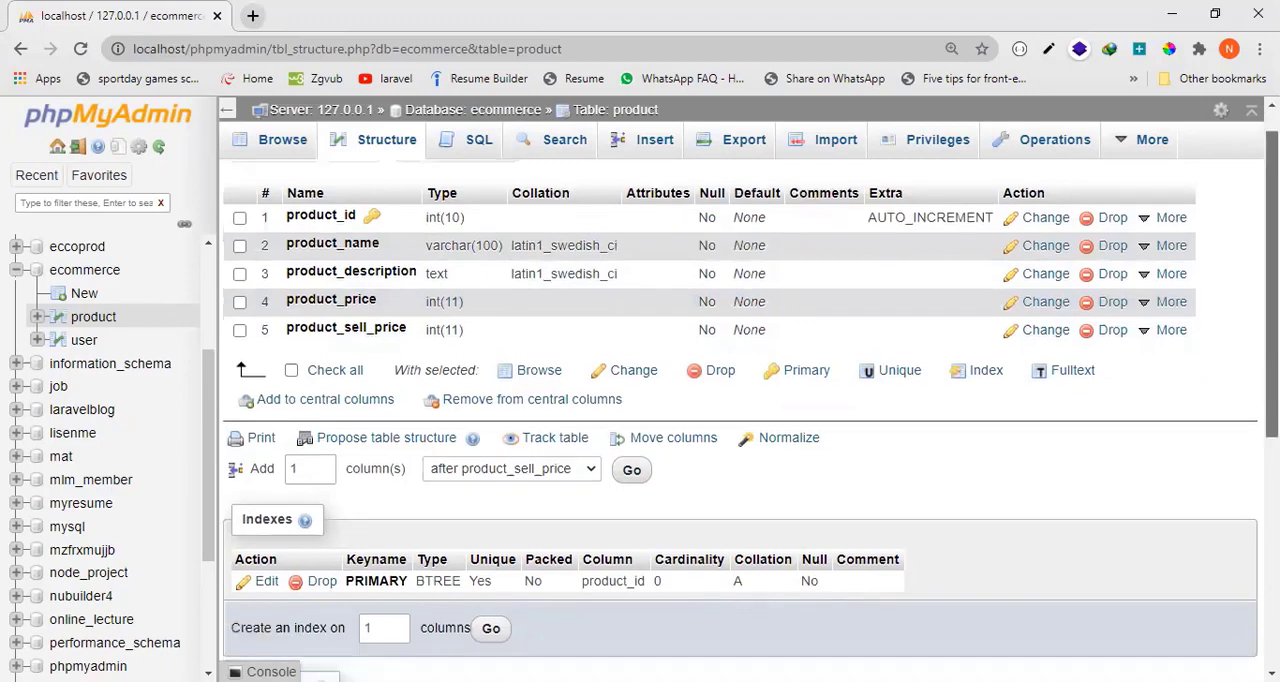
scroll(490, 400, up, 1)
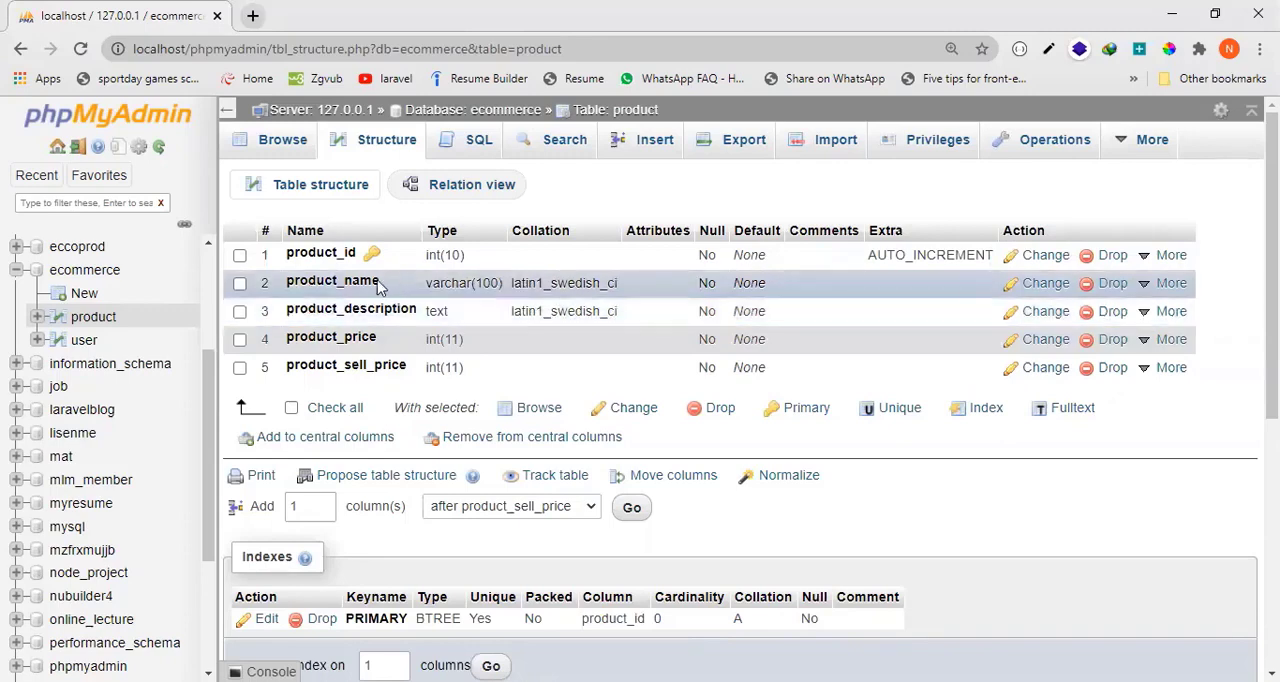
click(370, 148)
click(1044, 290)
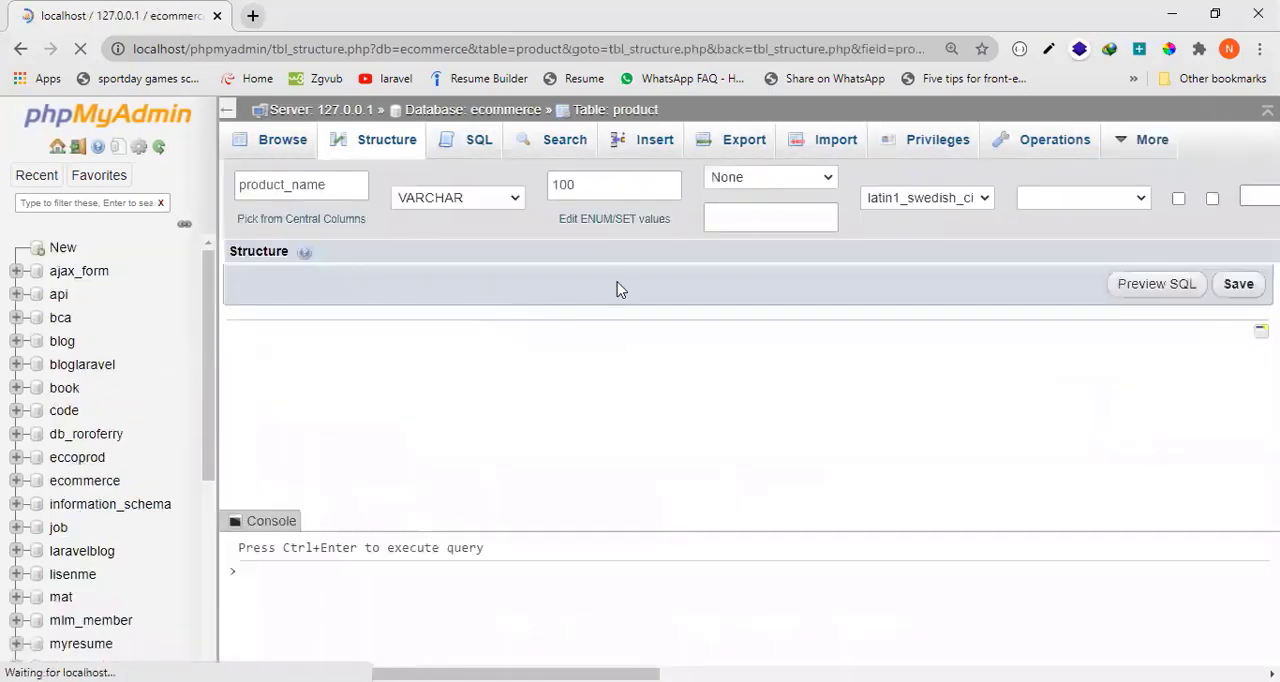
Examine the operations available for the ecommerce database, including creating a table and renaming or removing the database.
click(491, 112)
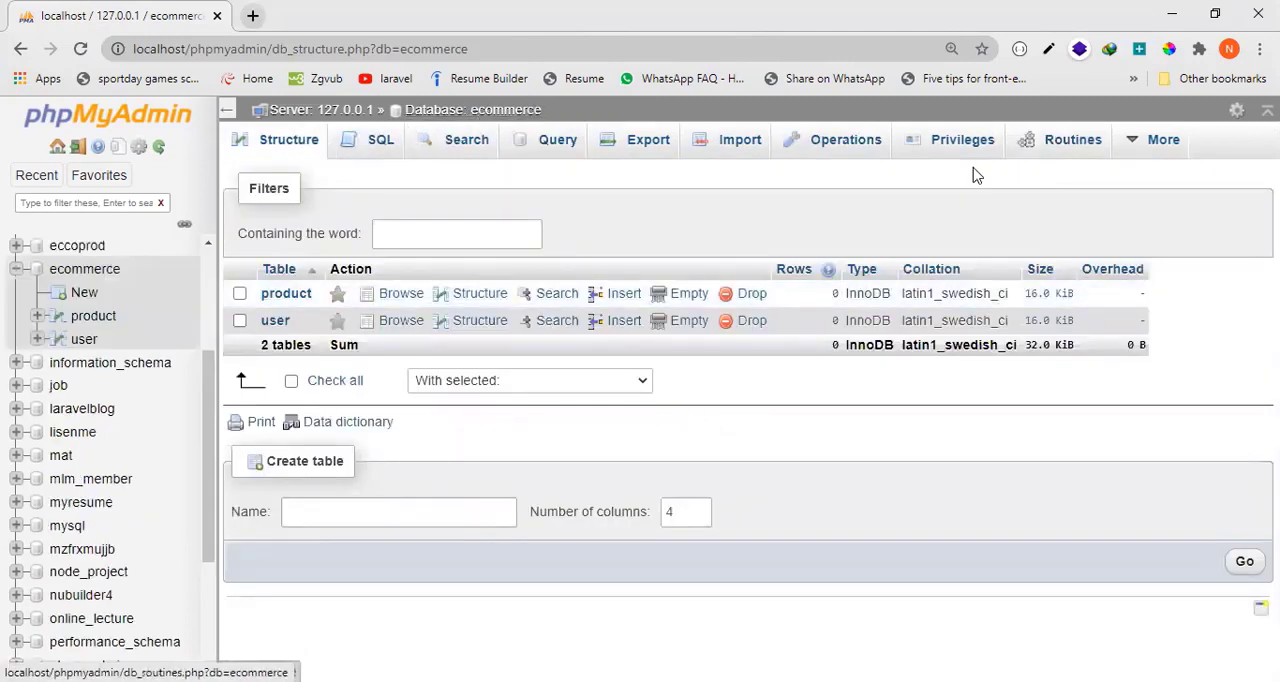
click(872, 158)
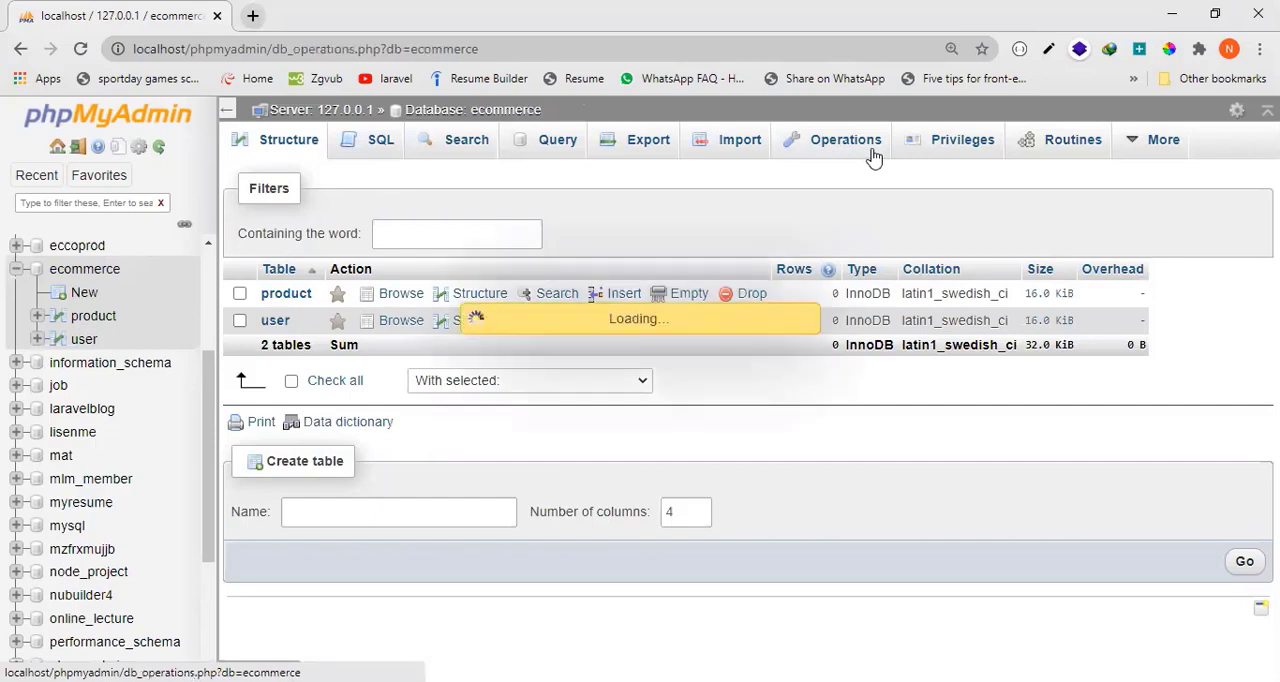
click(423, 388)
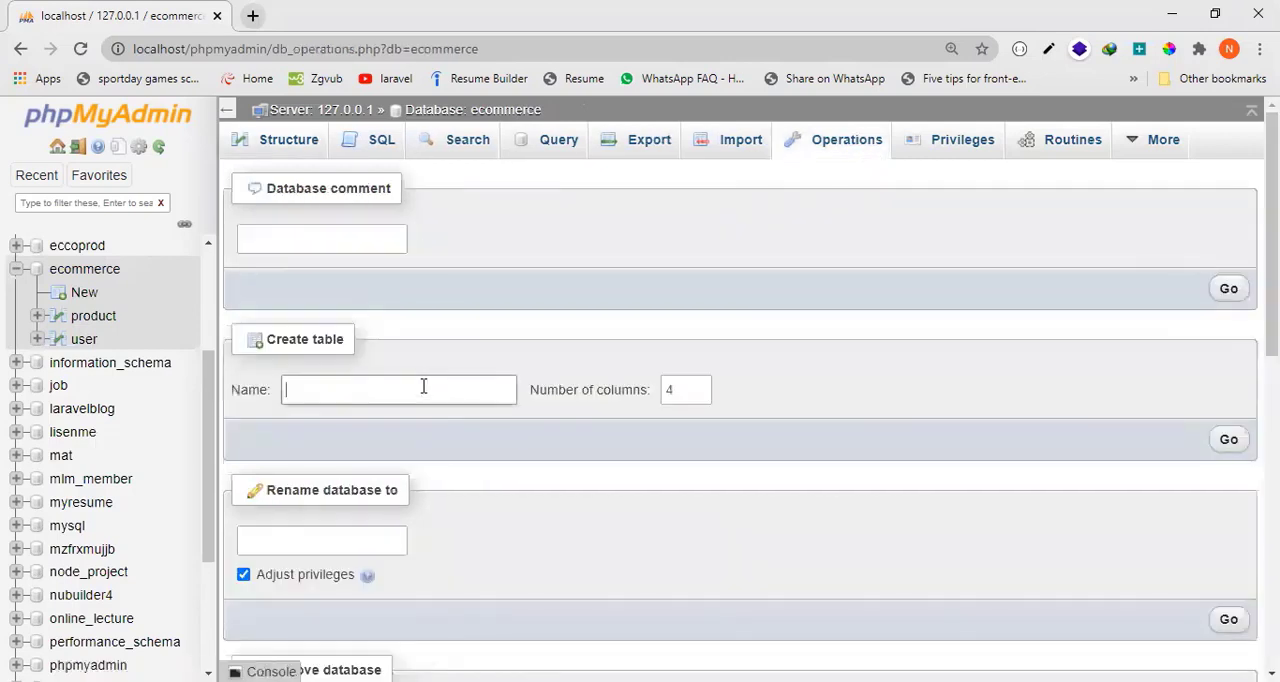
scroll(437, 505, down, 2)
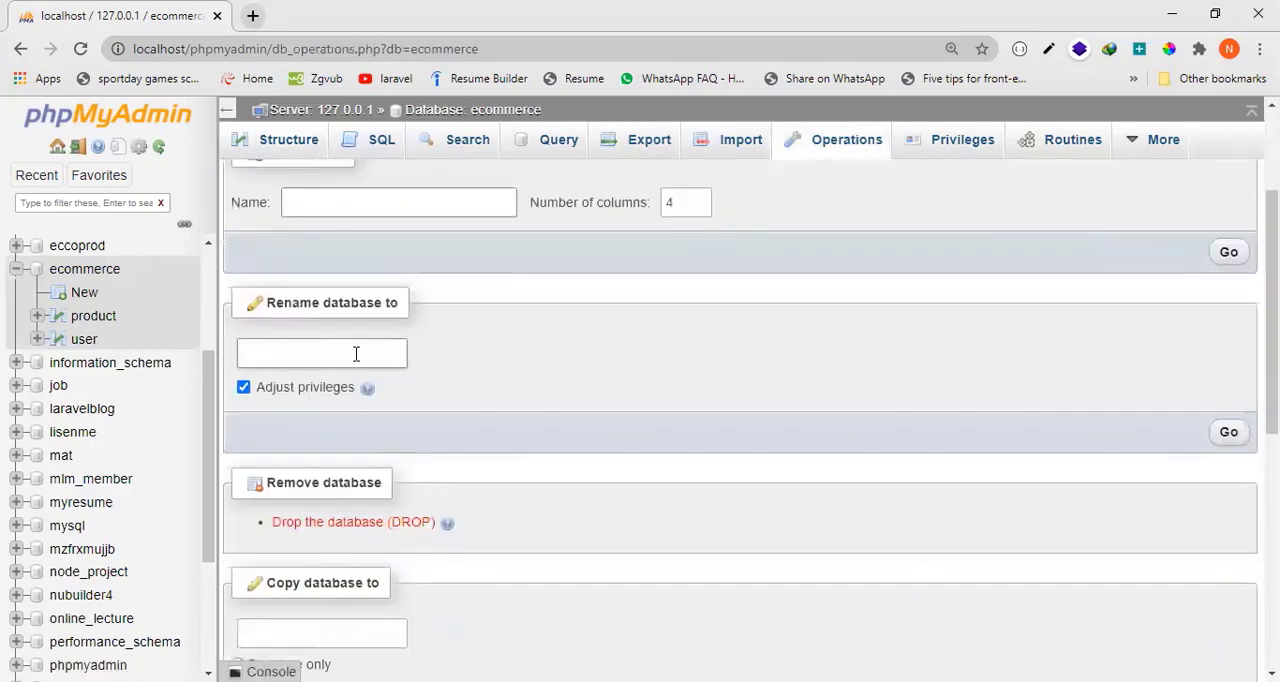
click(337, 357)
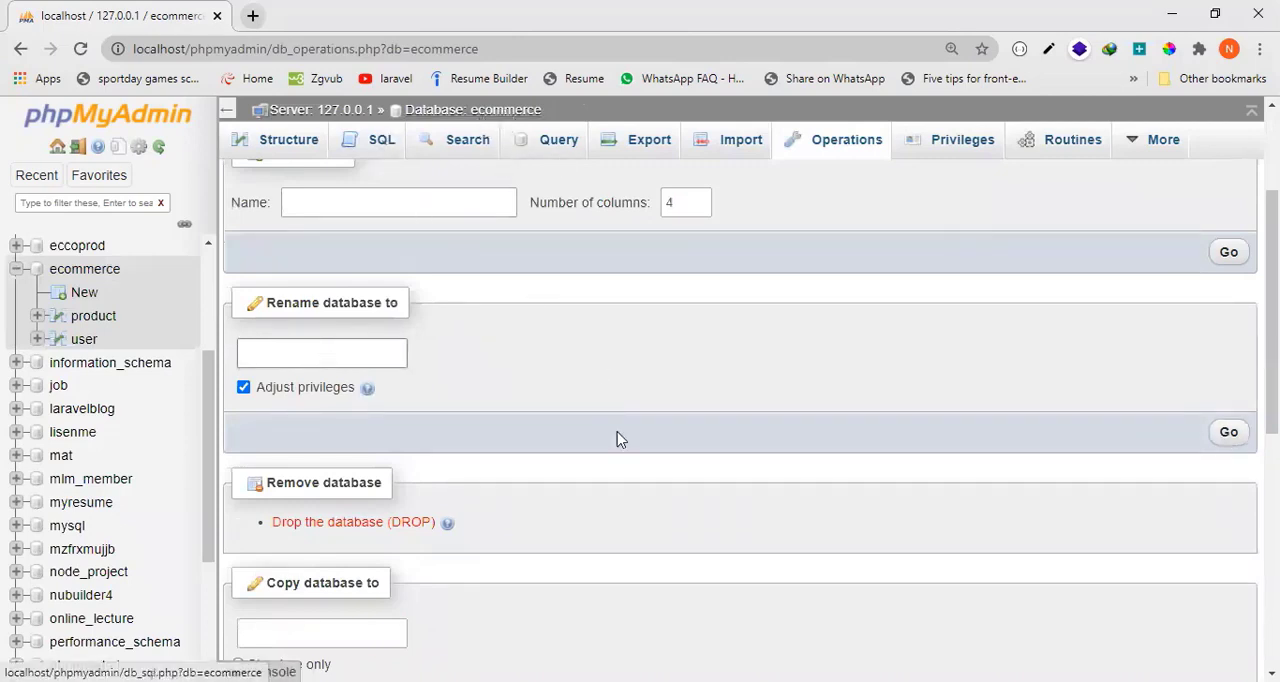
scroll(617, 437, up, 2)
Open the product table from the ecommerce table list and examine its rows, structure and default SELECT query.
click(278, 141)
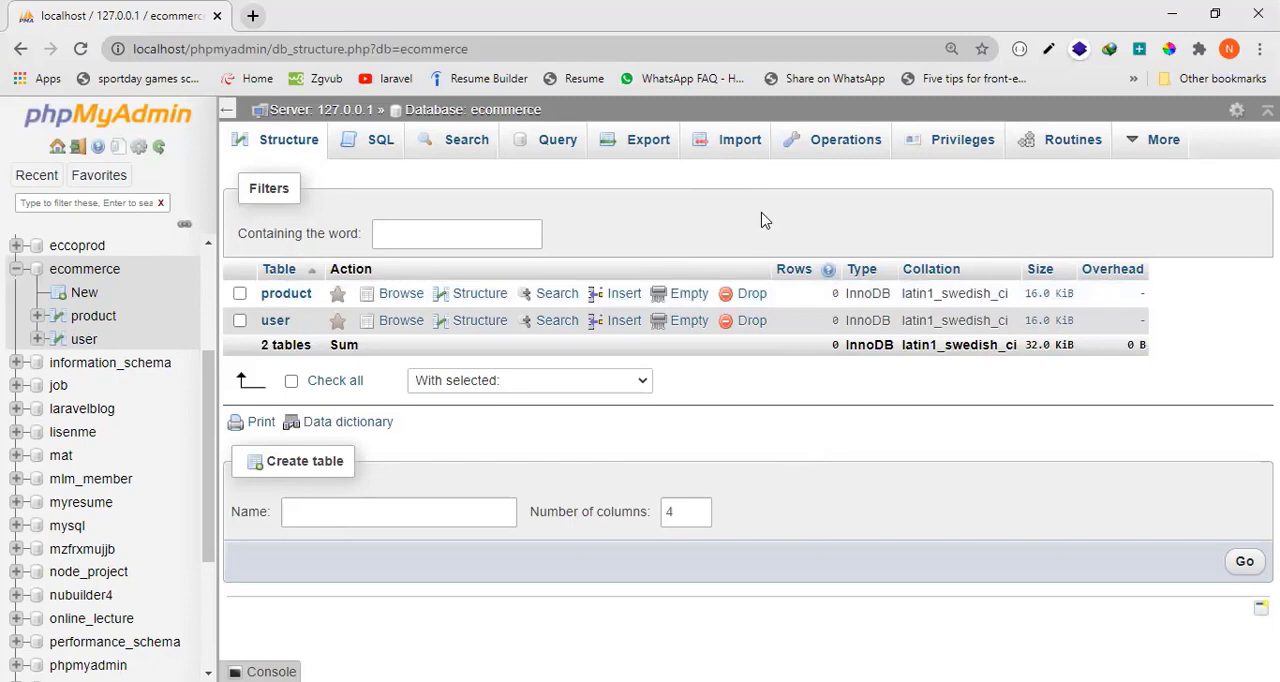
click(290, 295)
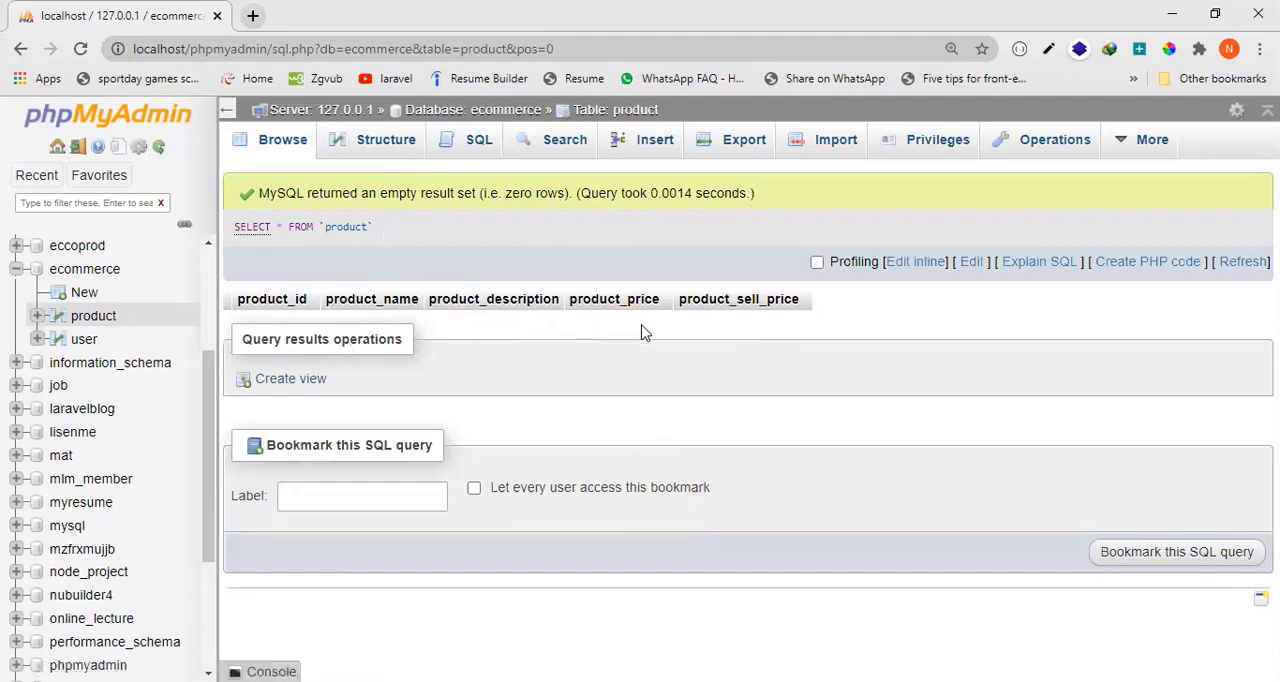
click(375, 142)
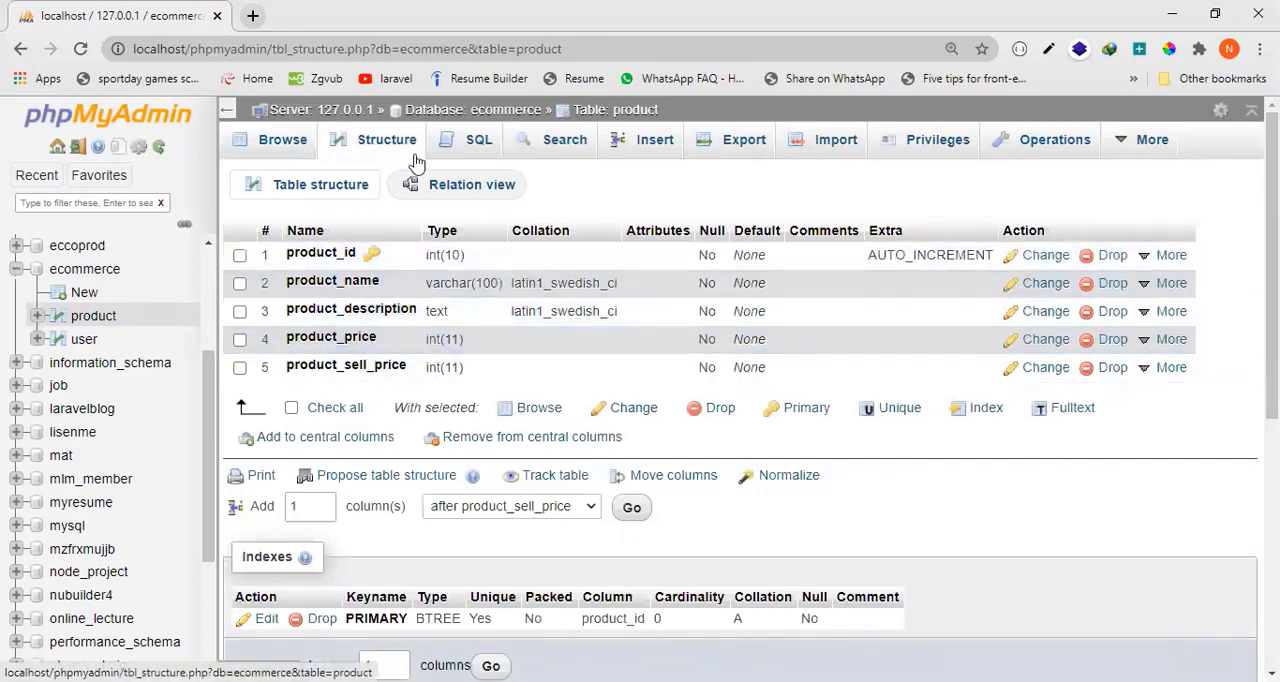
click(476, 148)
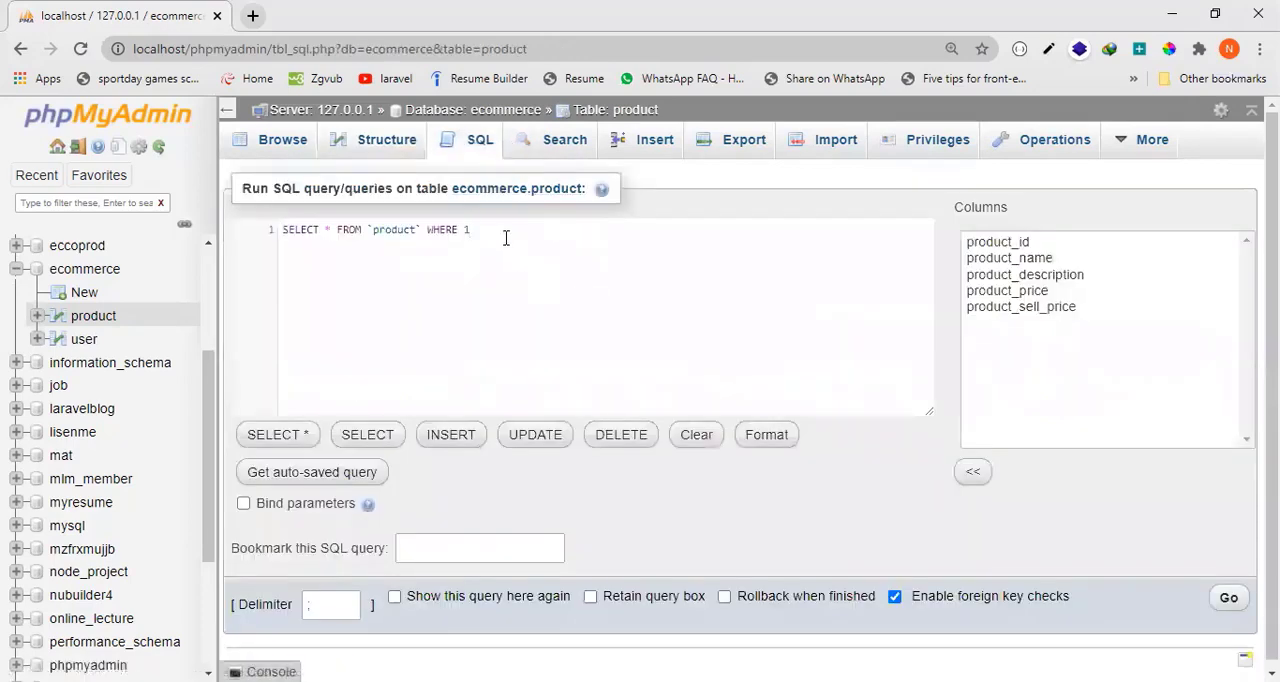
drag(505, 237, 292, 230)
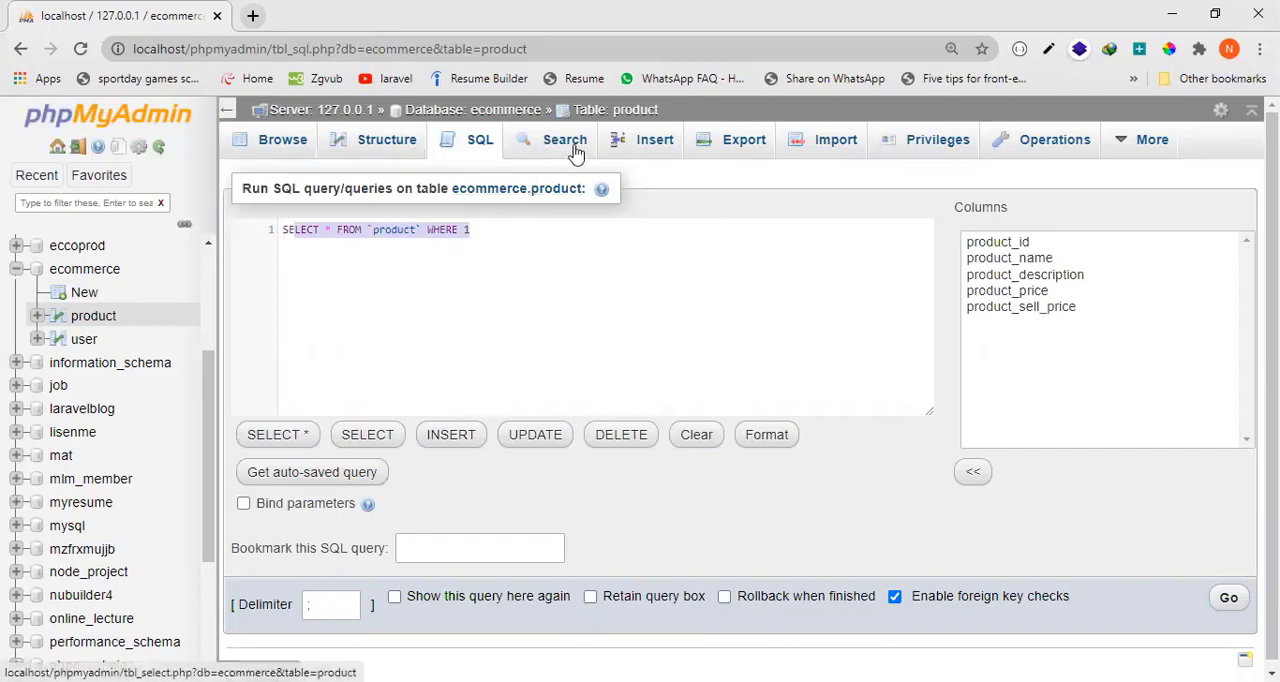
Examine the product table's row insertion form, including the value fields for each column and the second blank record.
click(638, 156)
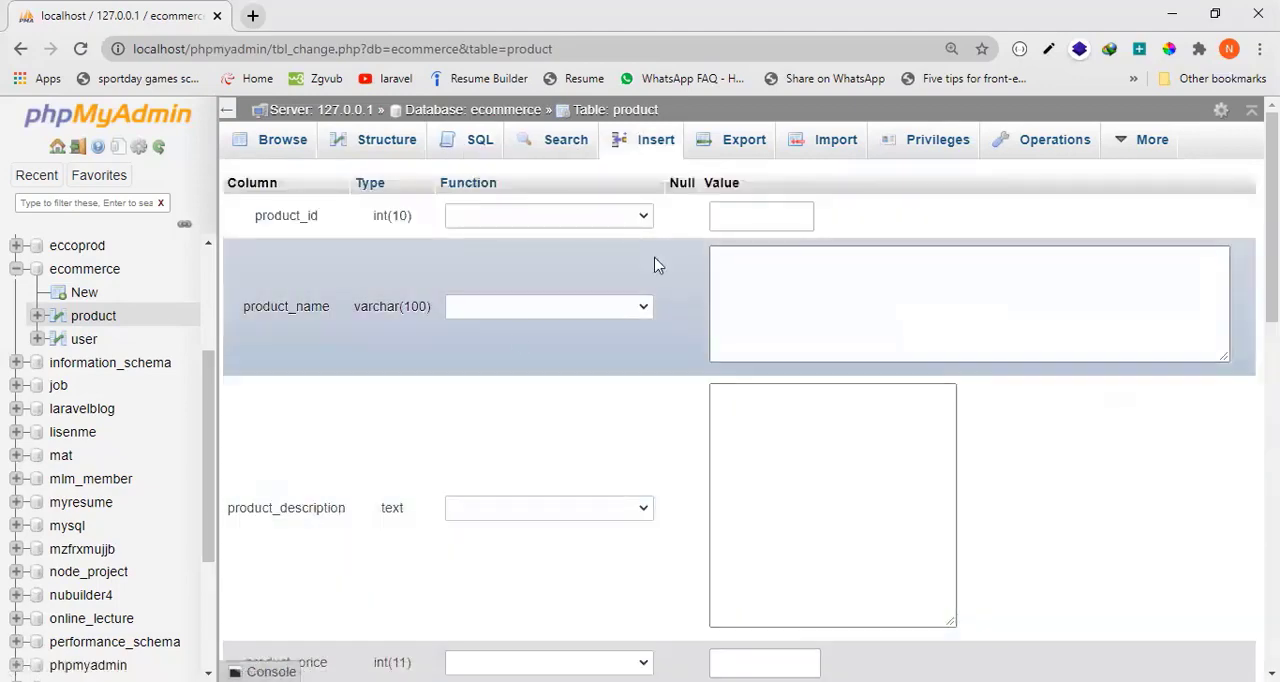
scroll(650, 560, down, 3)
scroll(645, 570, up, 2)
scroll(791, 277, up, 1)
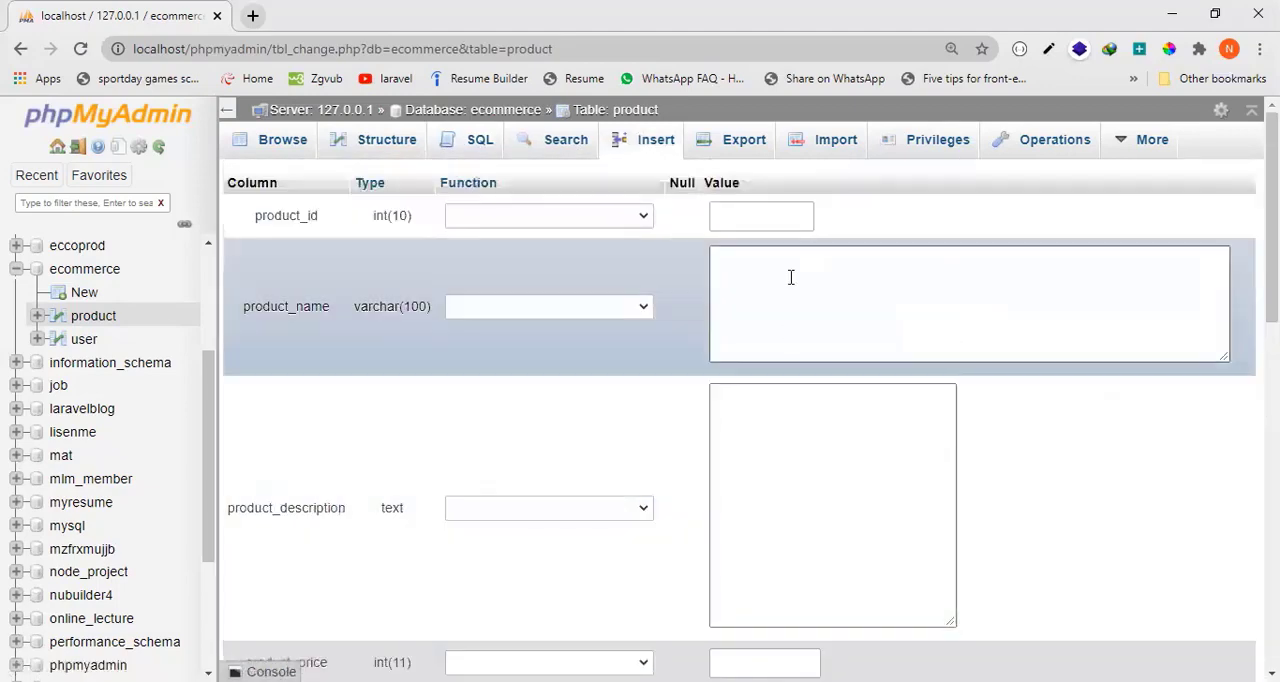
scroll(777, 491, down, 4)
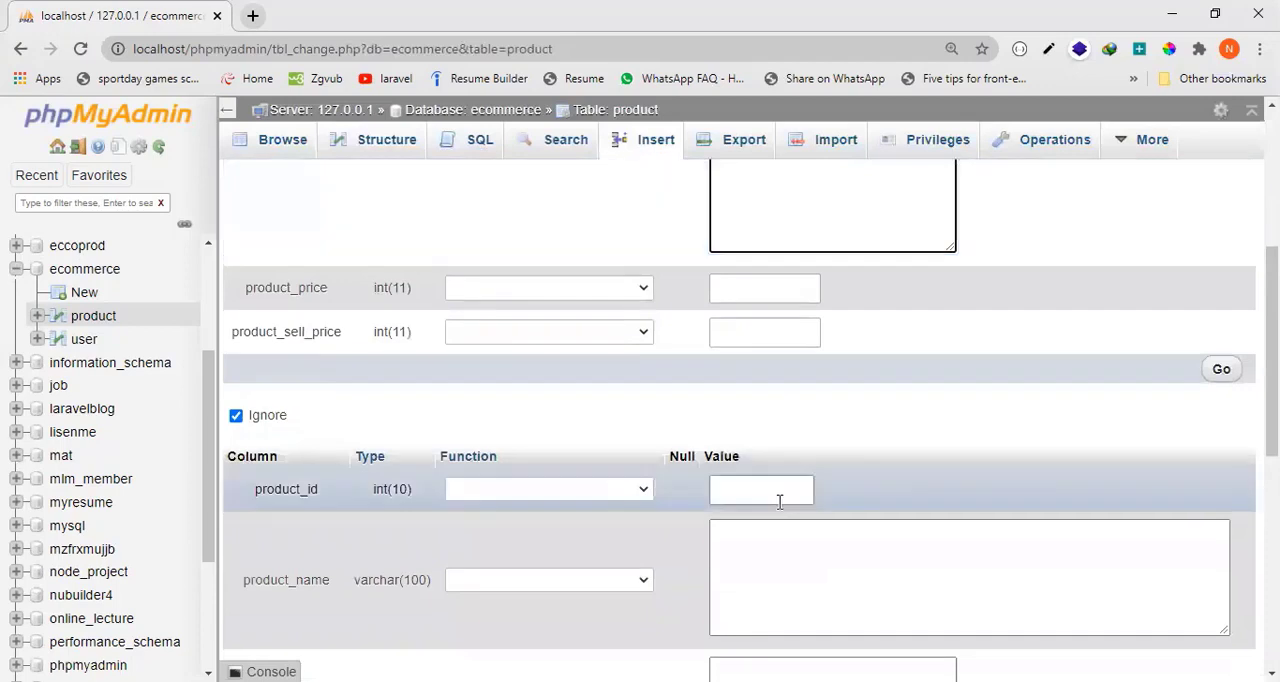
scroll(731, 557, down, 3)
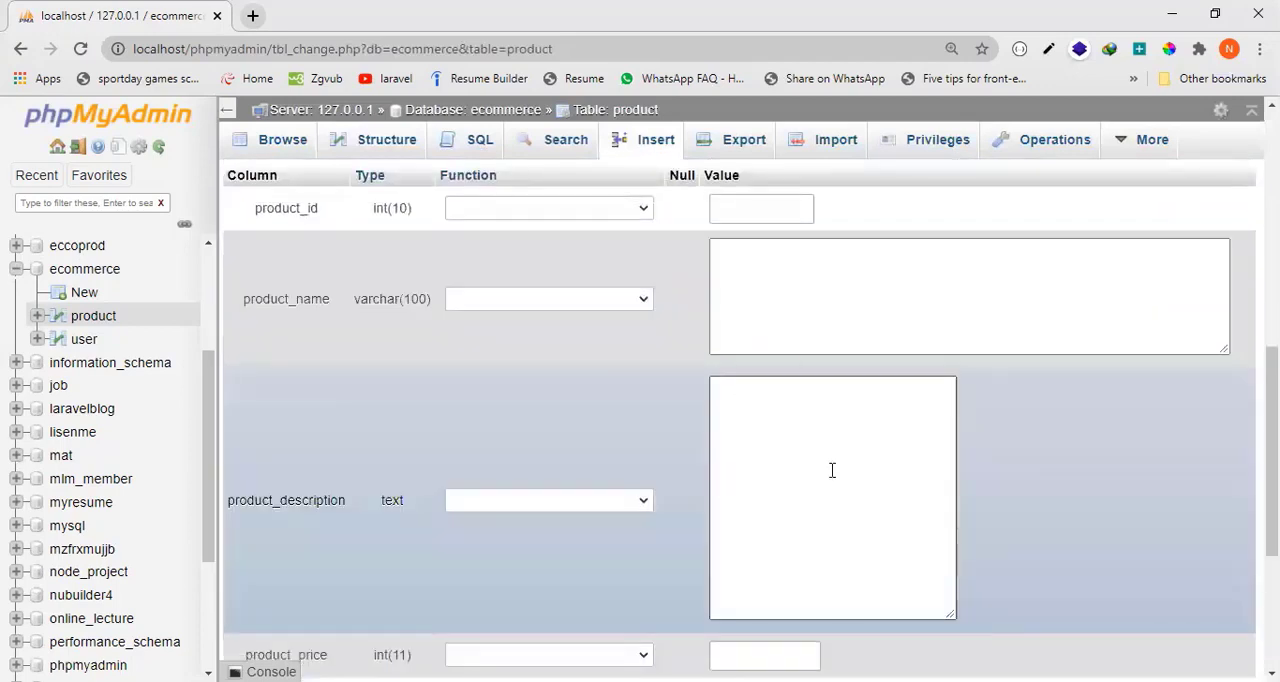
scroll(832, 482, down, 3)
scroll(629, 345, up, 4)
scroll(817, 519, down, 1)
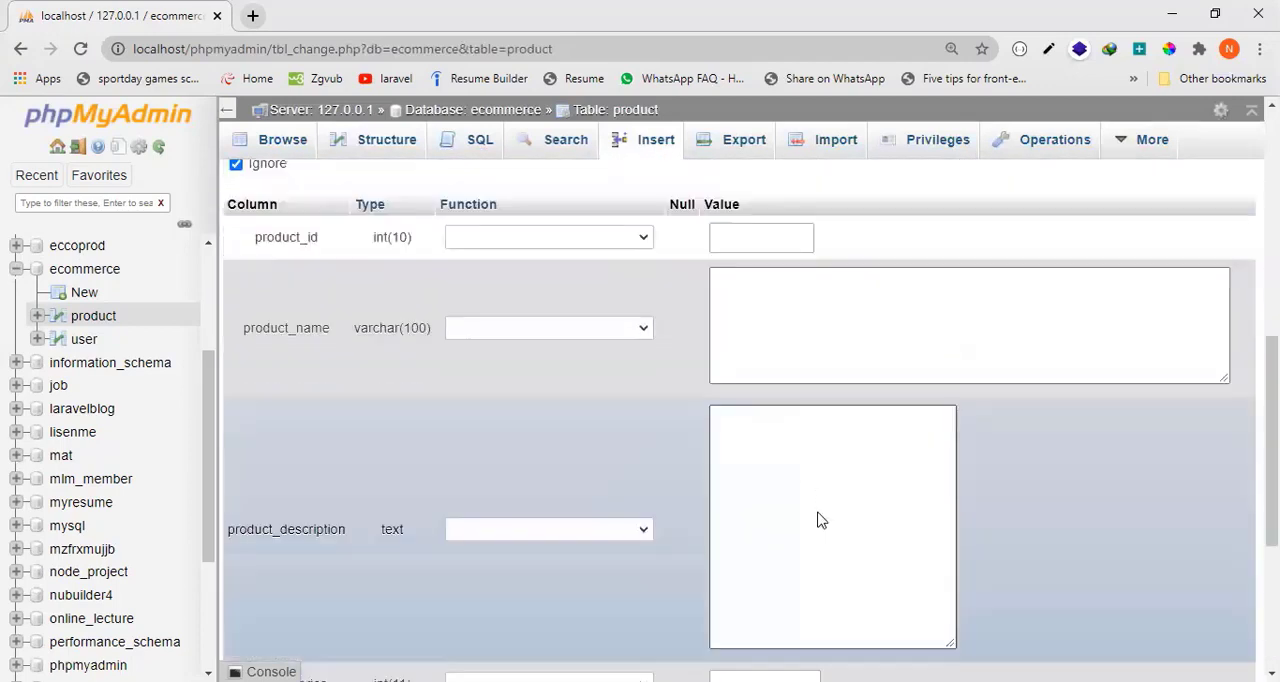
scroll(817, 519, down, 3)
scroll(542, 520, up, 5)
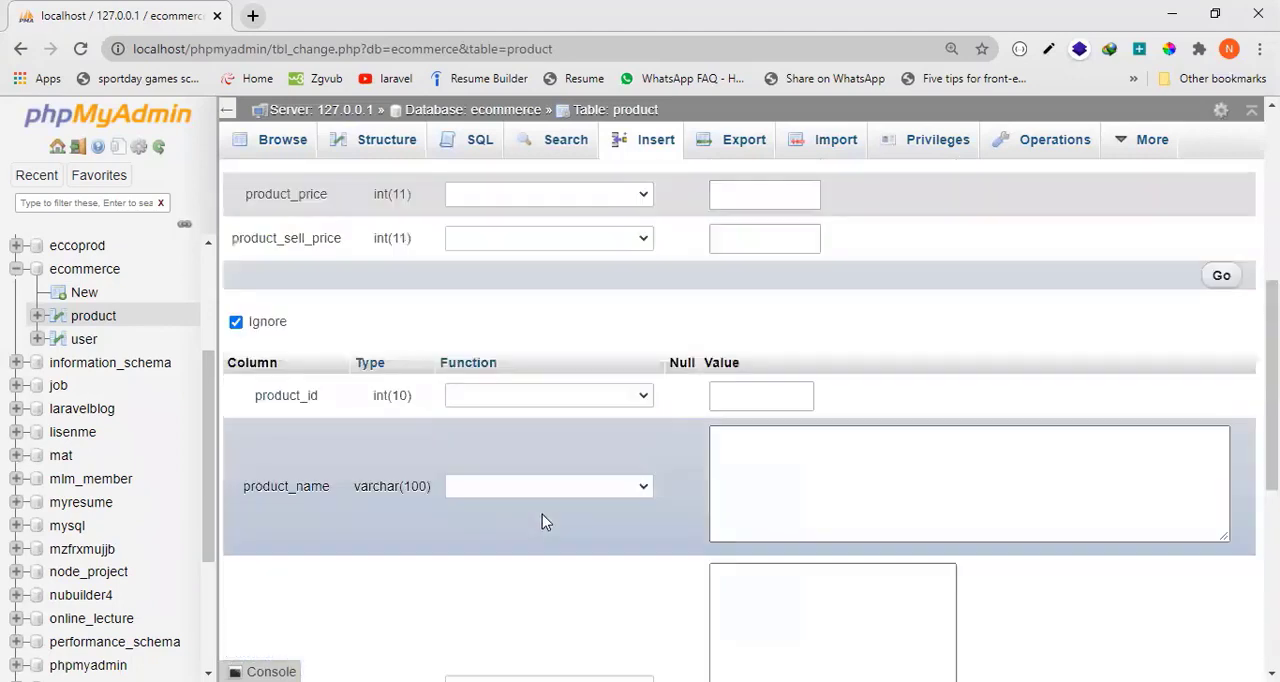
scroll(542, 520, down, 2)
click(794, 288)
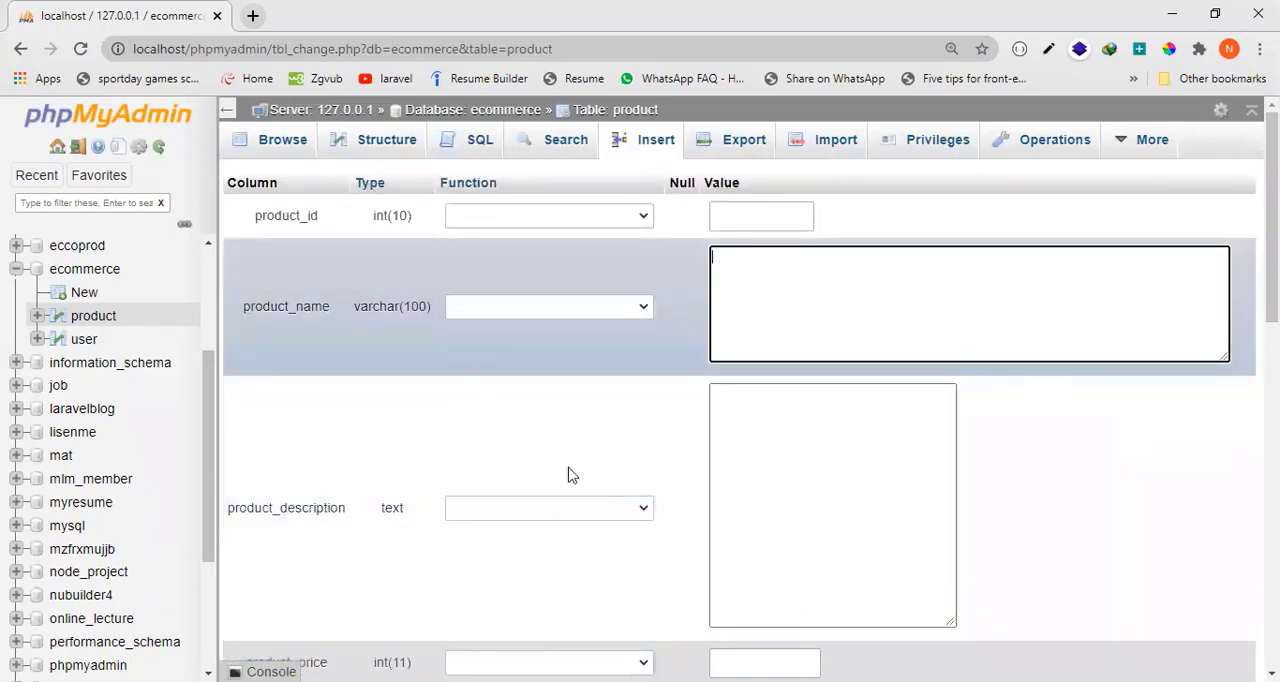
scroll(568, 475, down, 4)
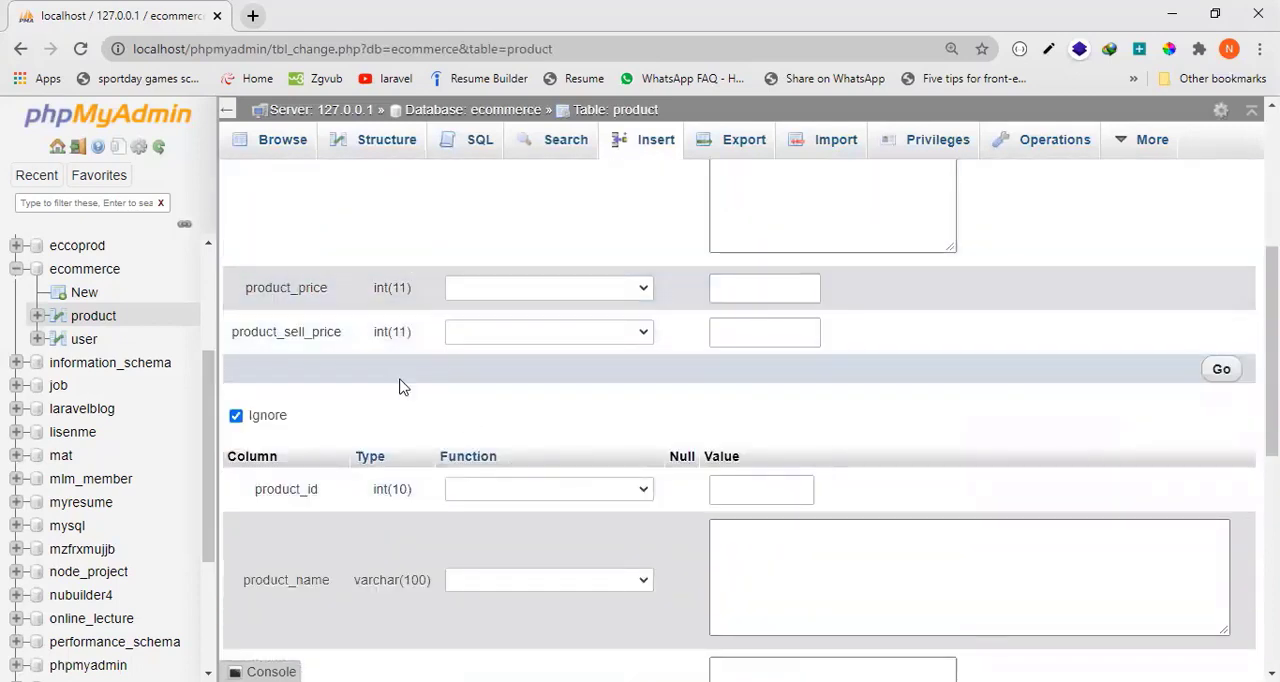
scroll(760, 450, up, 4)
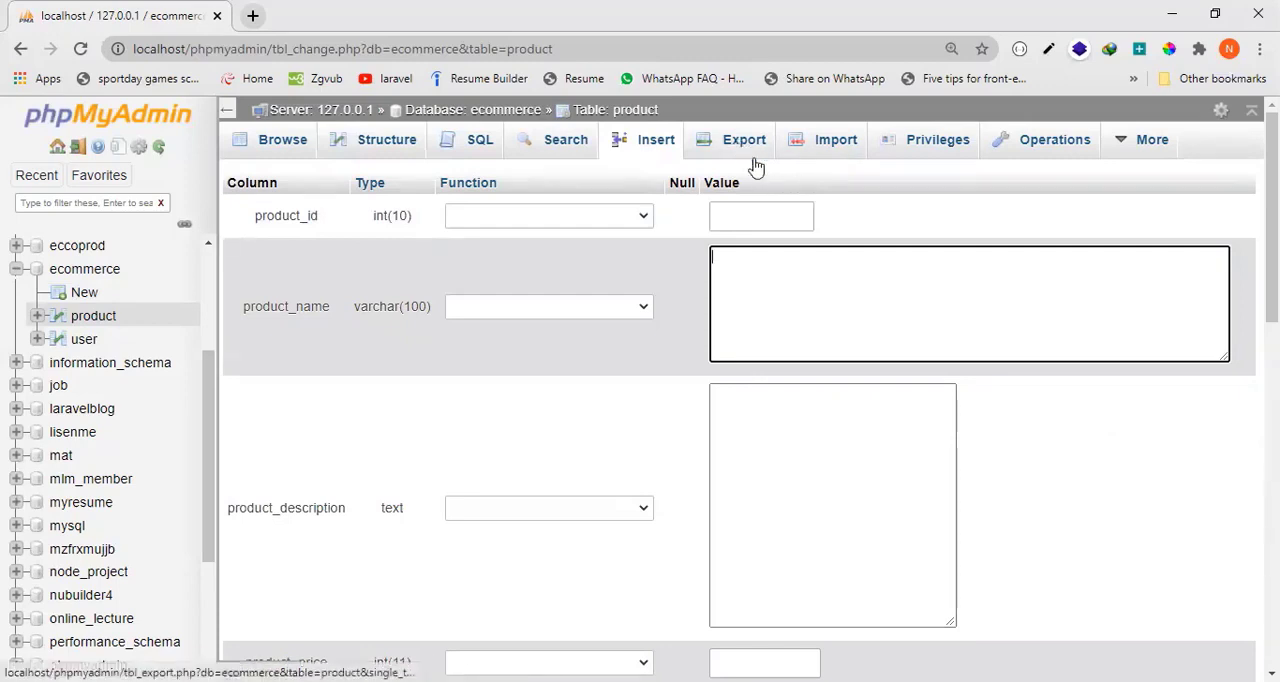
Examine the export options for the product table, including templates, export method, format and rows to dump.
click(768, 159)
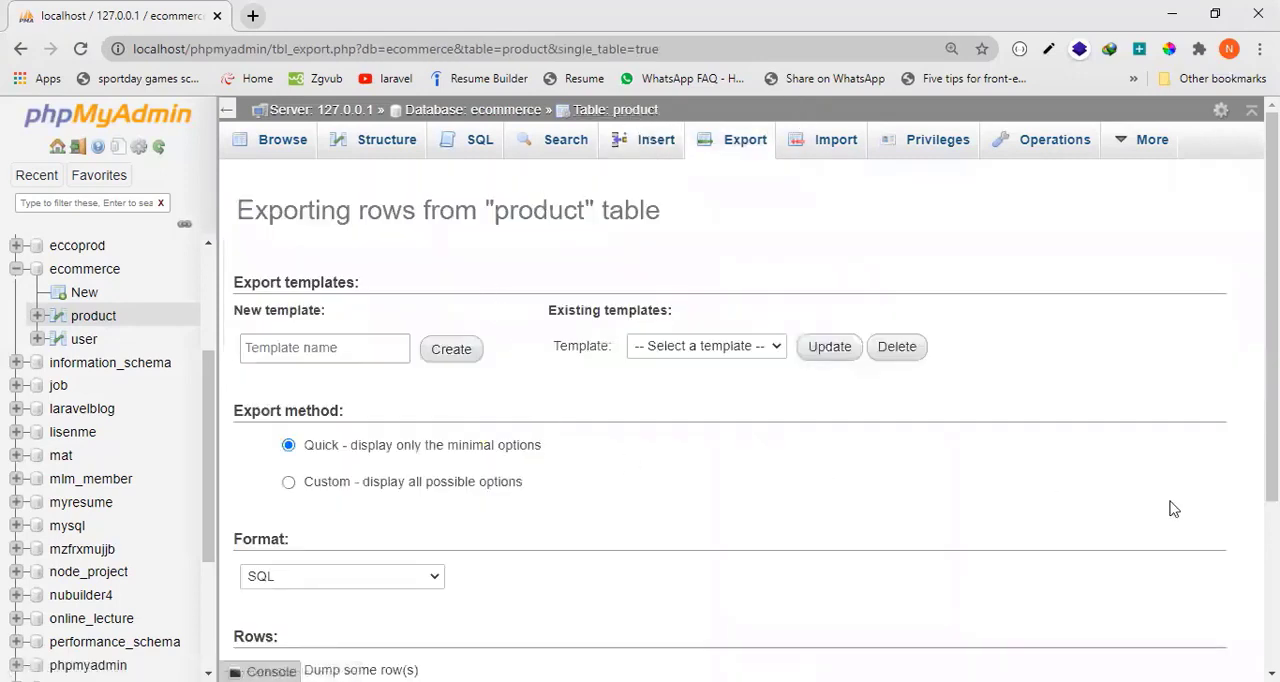
scroll(766, 599, down, 3)
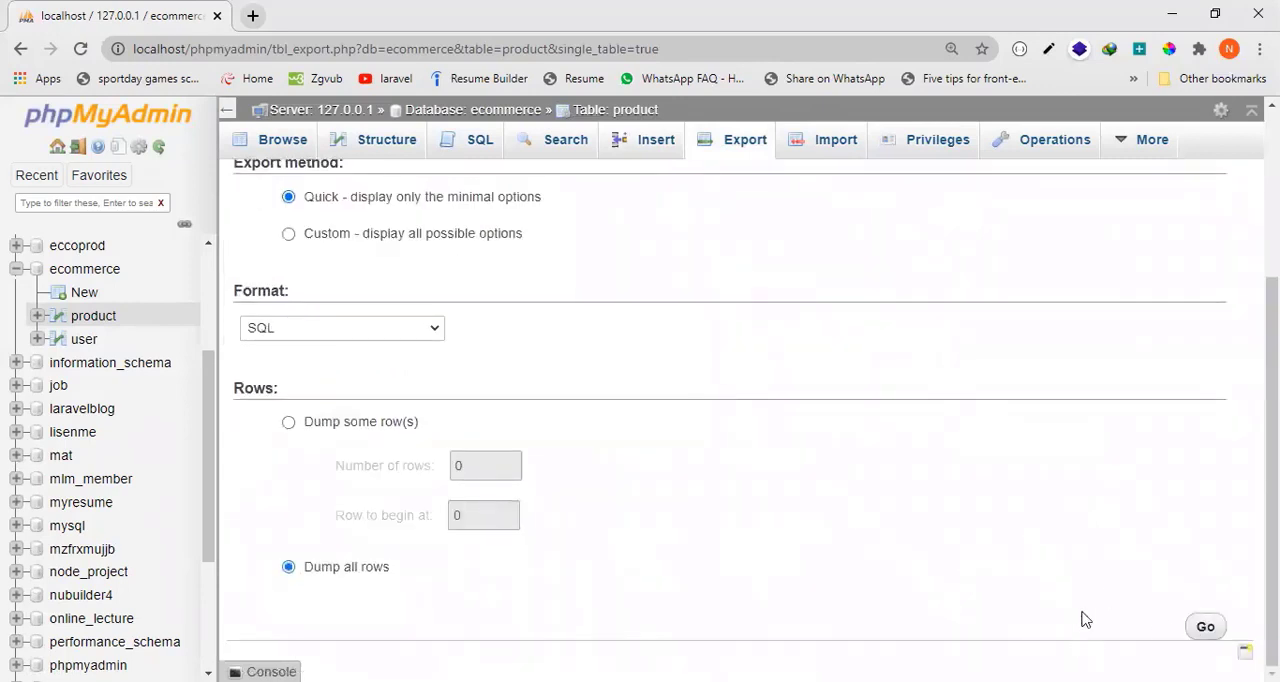
scroll(937, 594, up, 3)
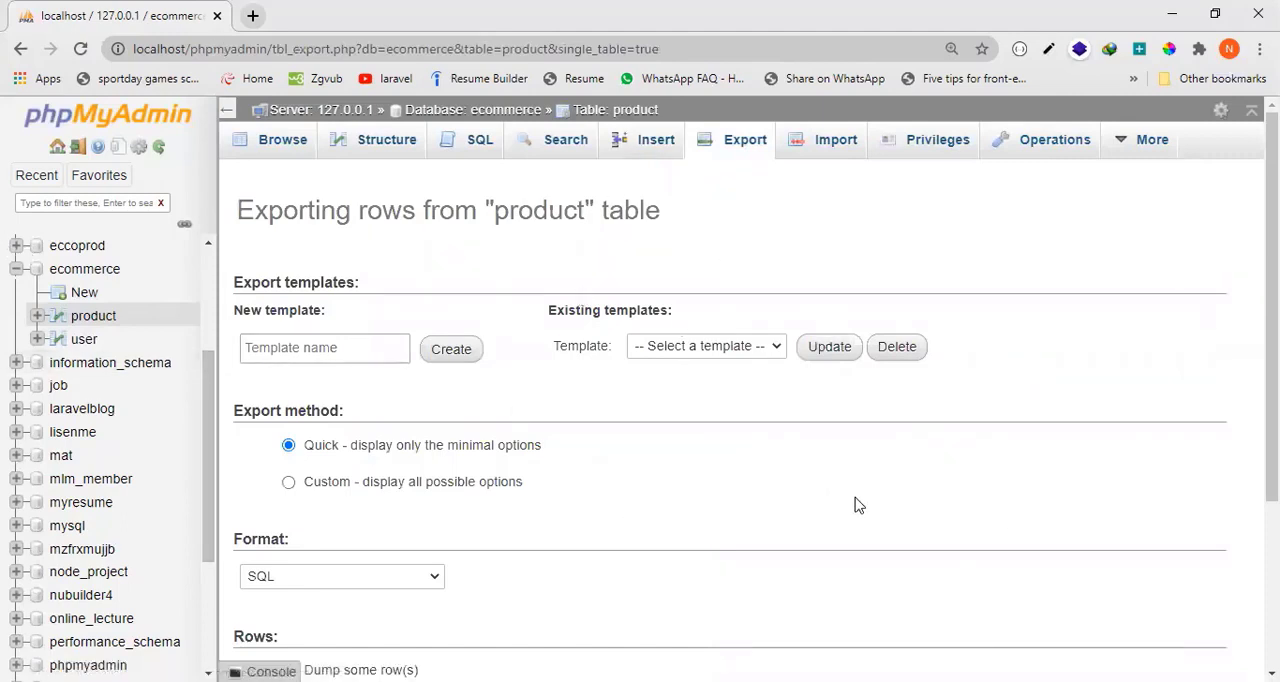
scroll(830, 530, down, 2)
scroll(826, 400, up, 2)
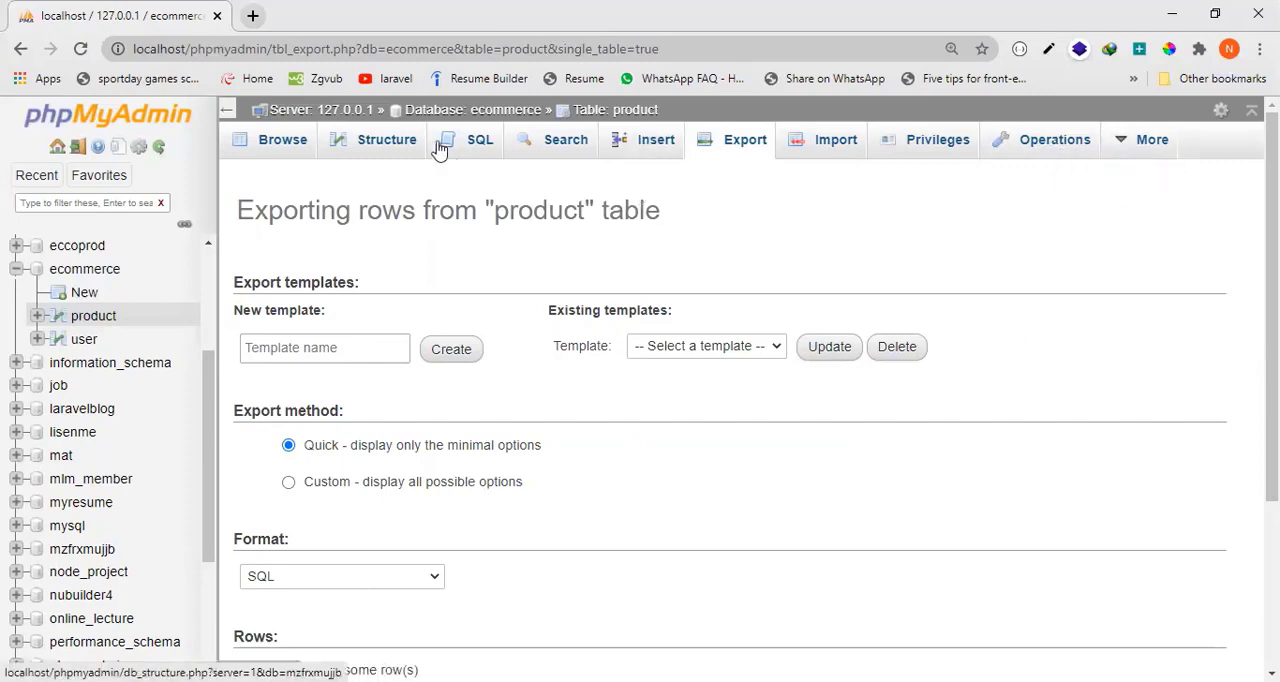
Start a new product record with product_name "Phone" and product_description "Testing".
click(637, 152)
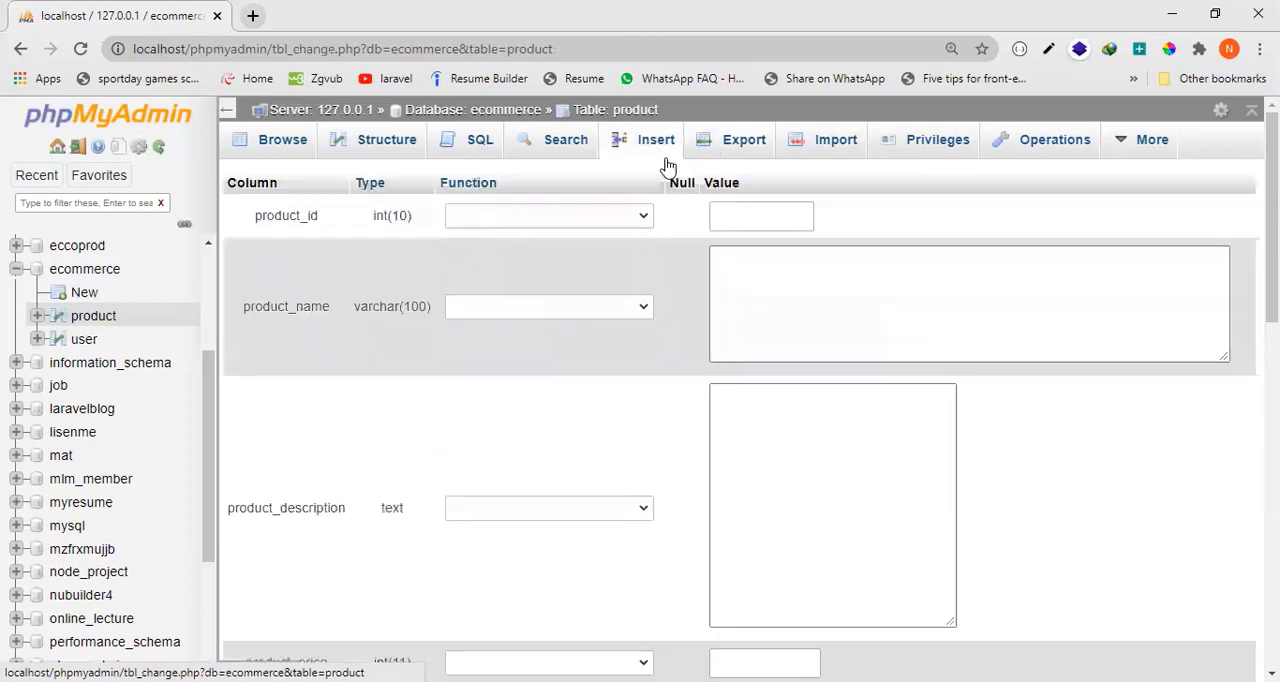
scroll(920, 311, down, 1)
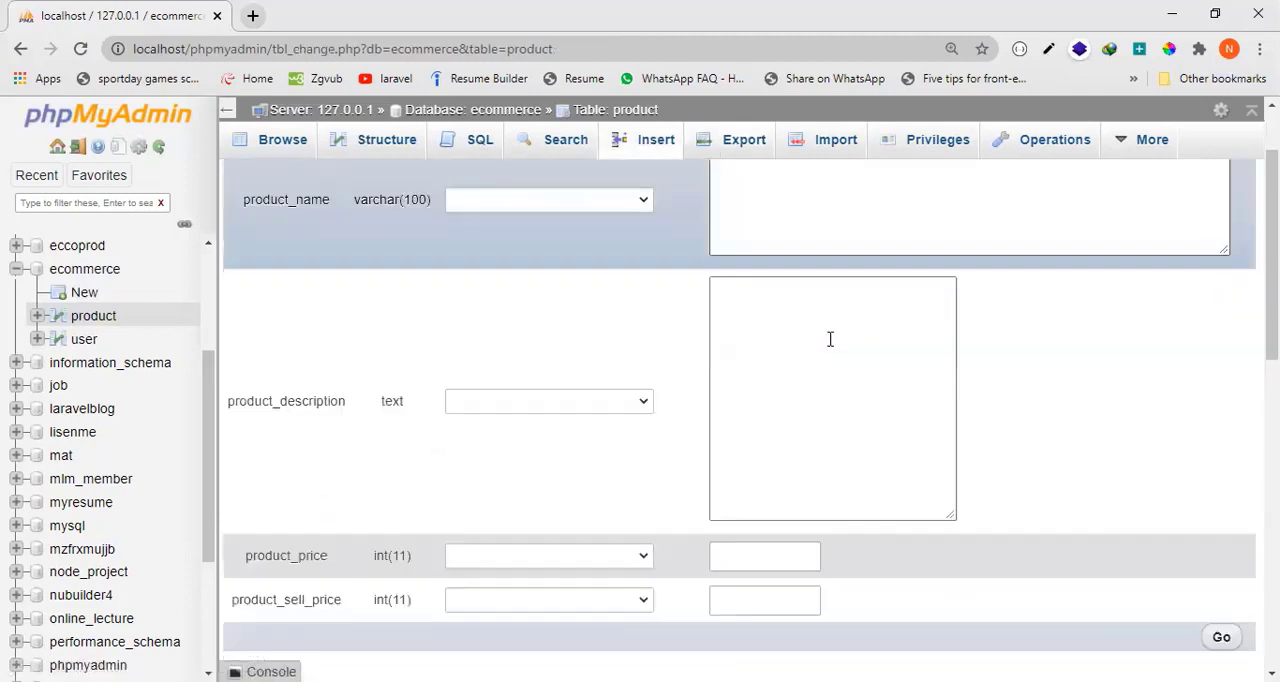
scroll(806, 368, up, 1)
scroll(806, 368, down, 1)
scroll(660, 450, up, 1)
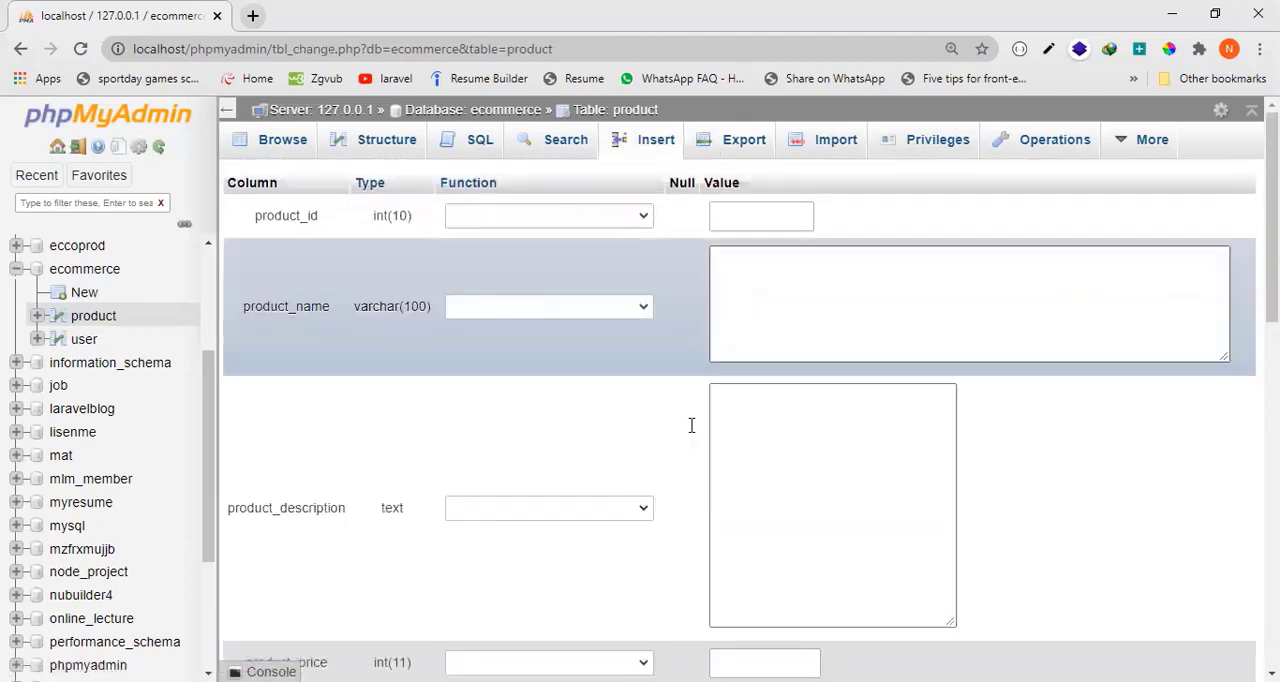
click(798, 300)
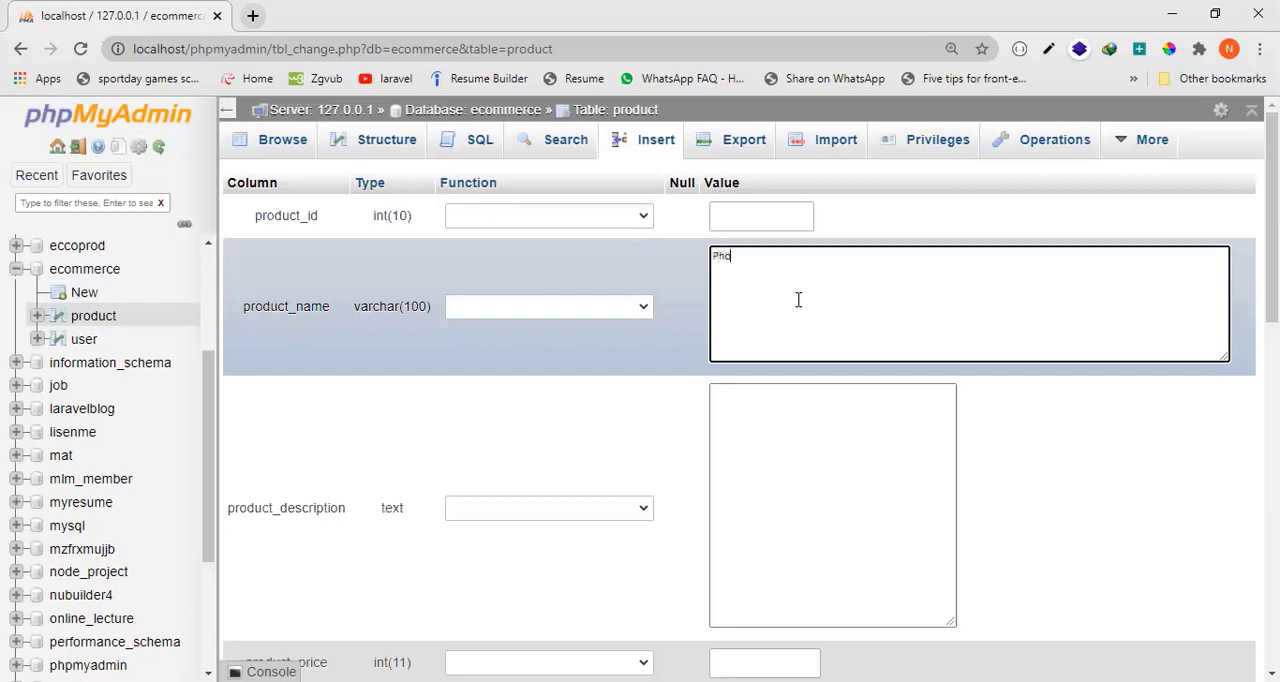
key(Tab)
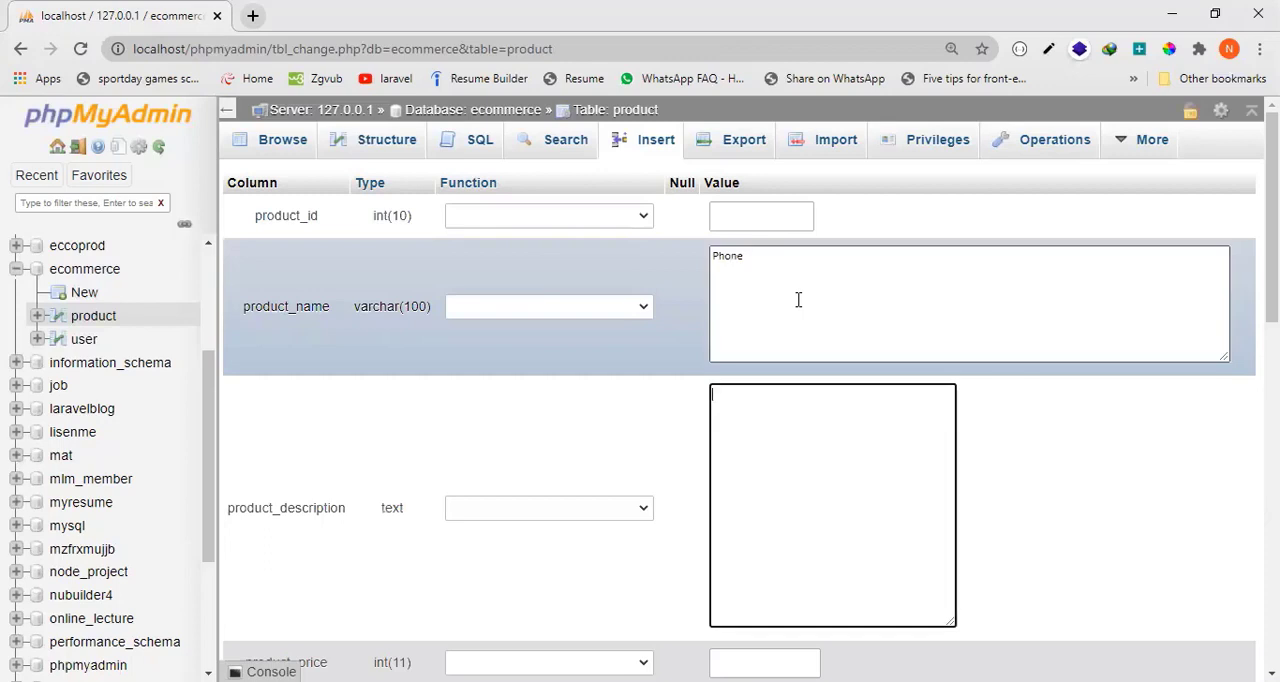
text(Testing)
Set the new record's product_price to 10000 and product_sell_price to 11500, and check the entered values.
key(Tab)
key(Tab)
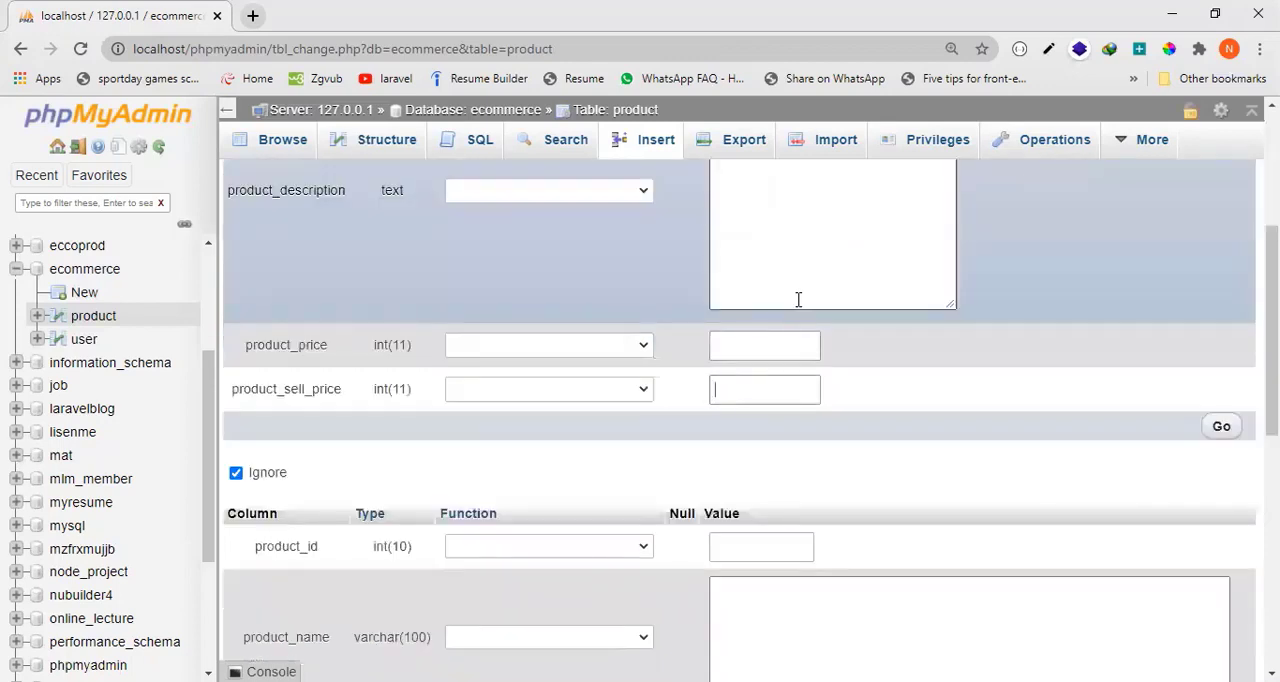
click(767, 341)
text(11500)
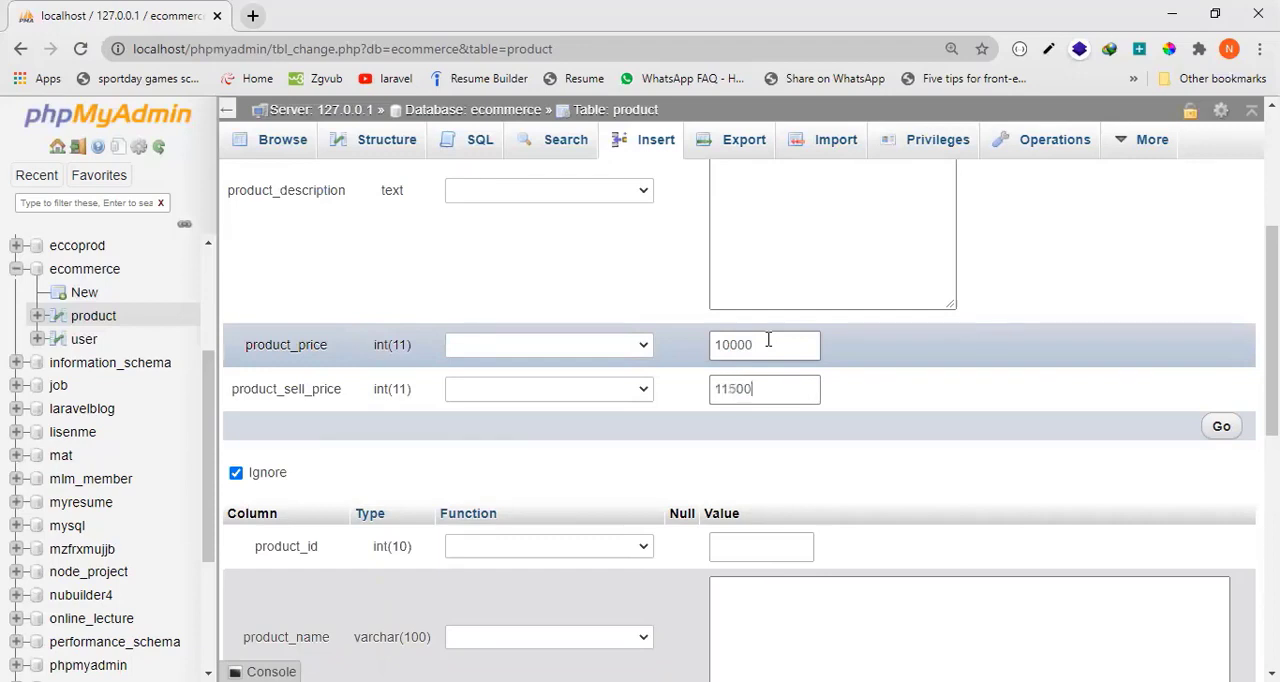
scroll(694, 388, up, 3)
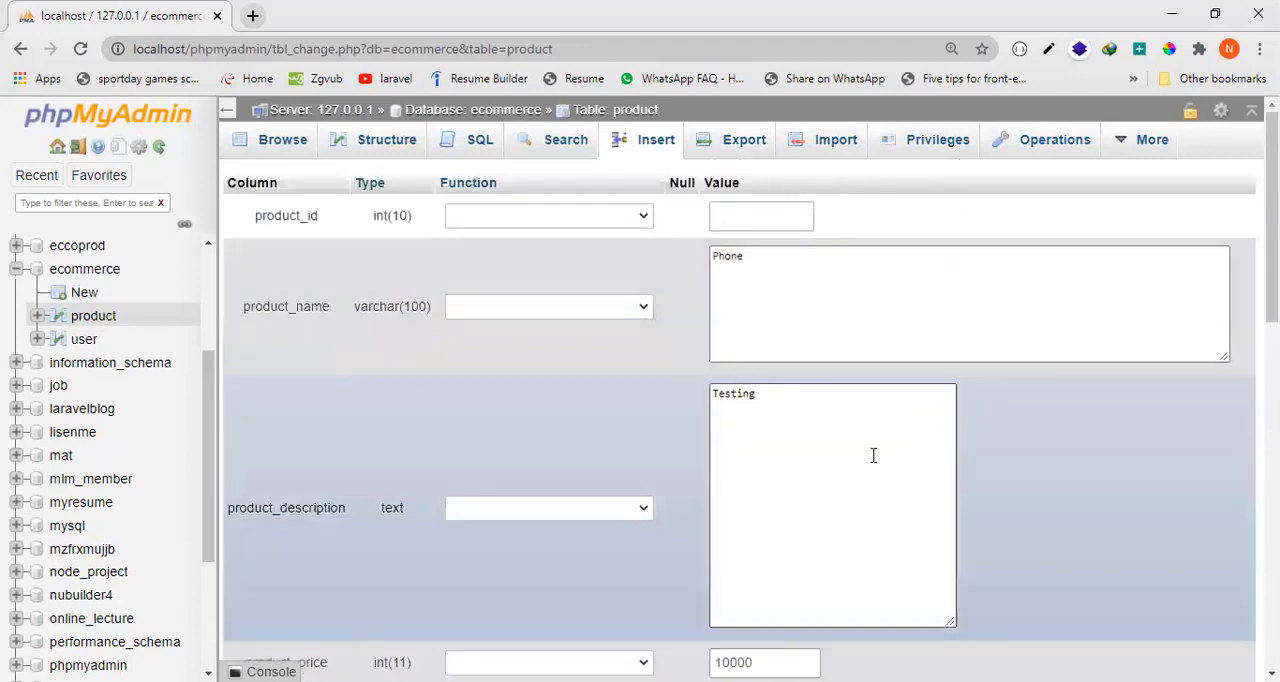
scroll(877, 397, down, 5)
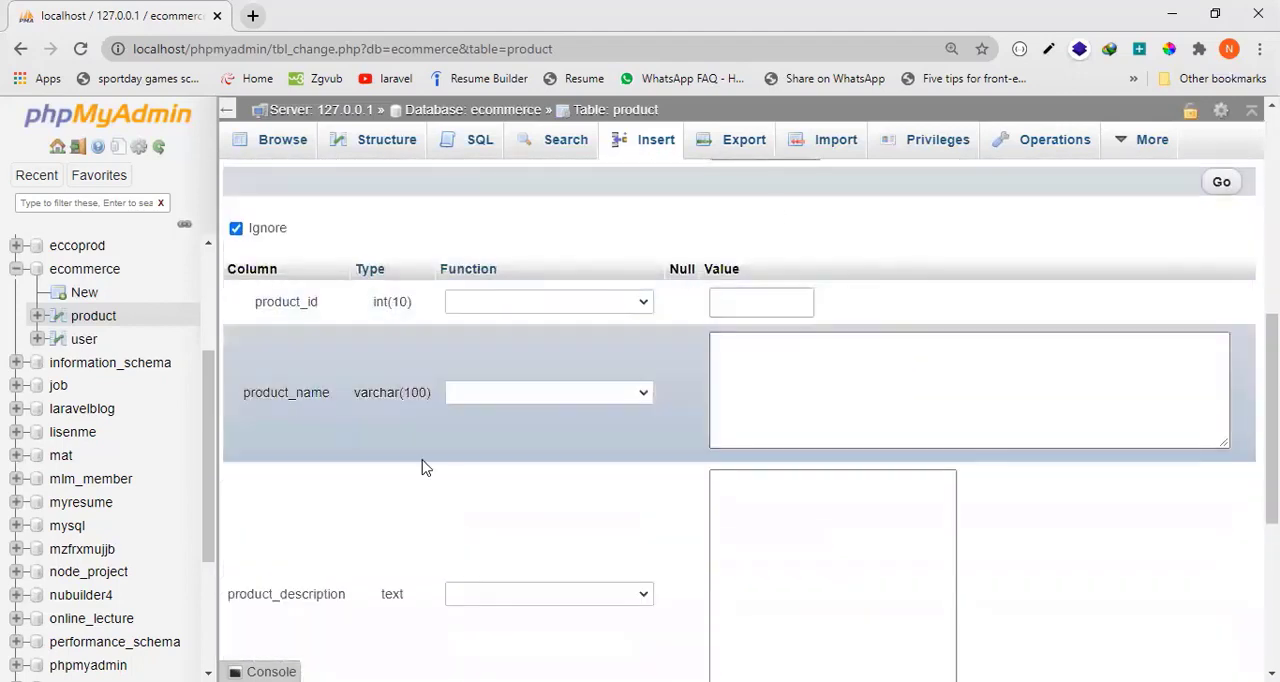
Fill in the second product record with product_name "Laptop" and product_description "This is only testing".
click(788, 390)
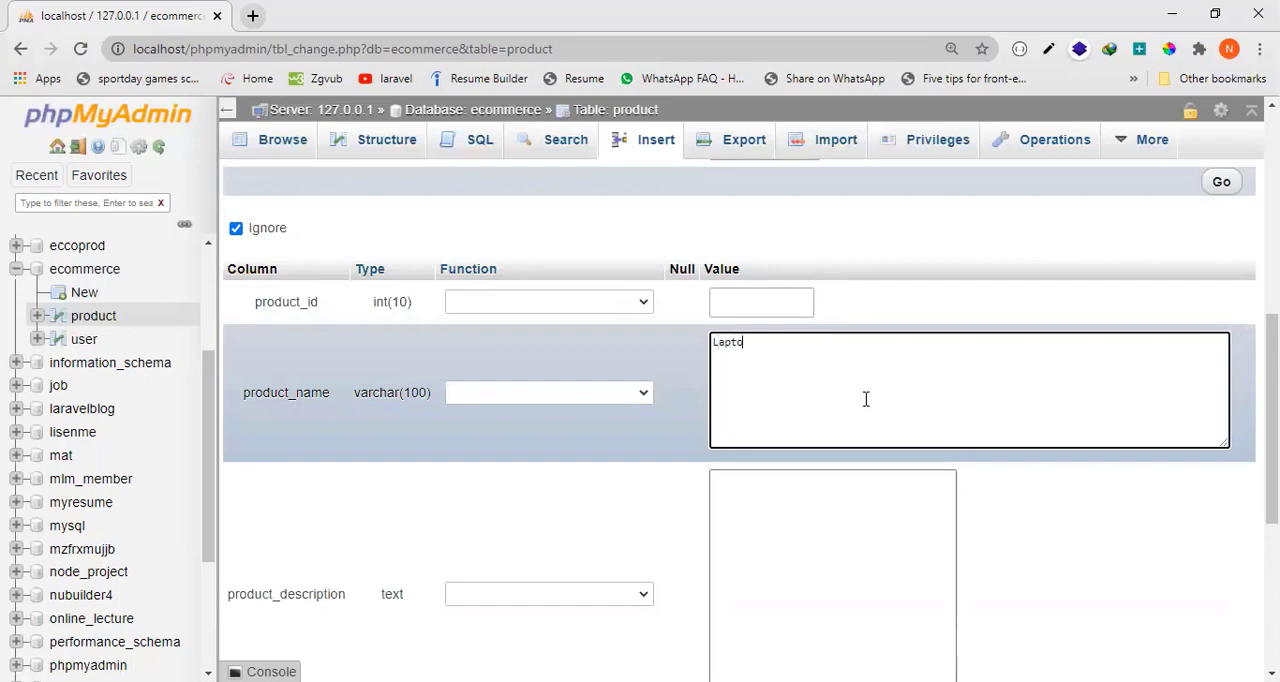
key(Tab)
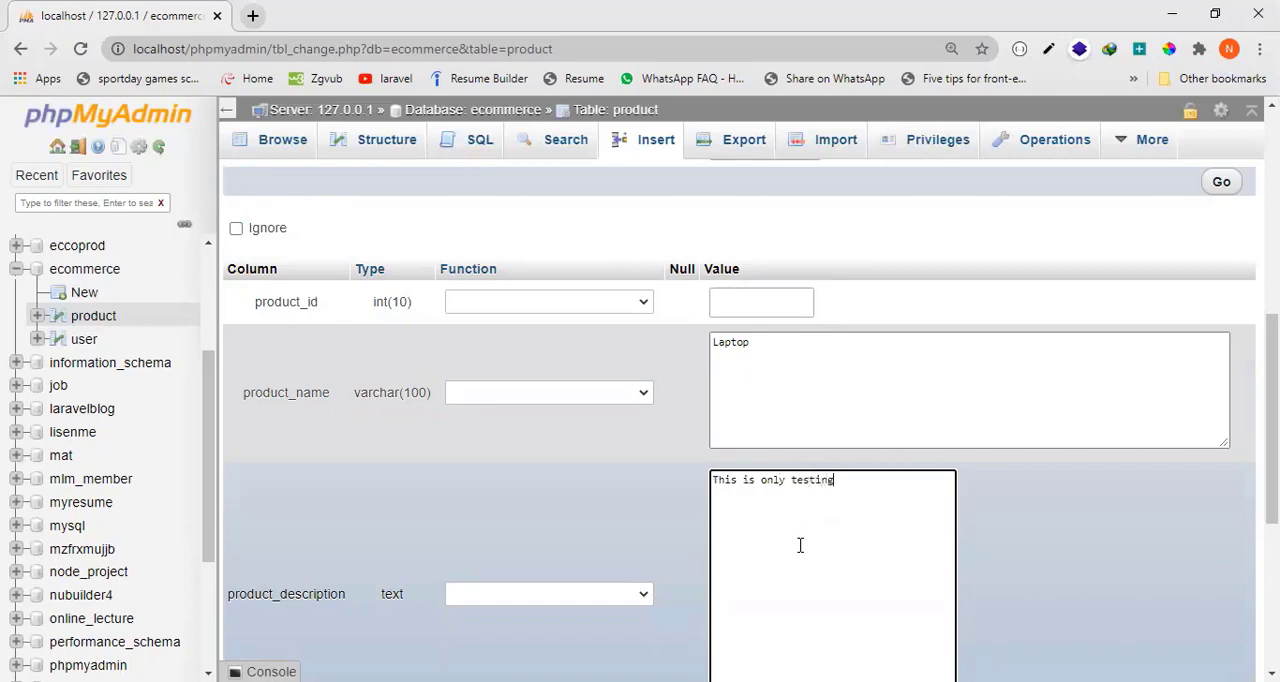
scroll(800, 420, down, 4)
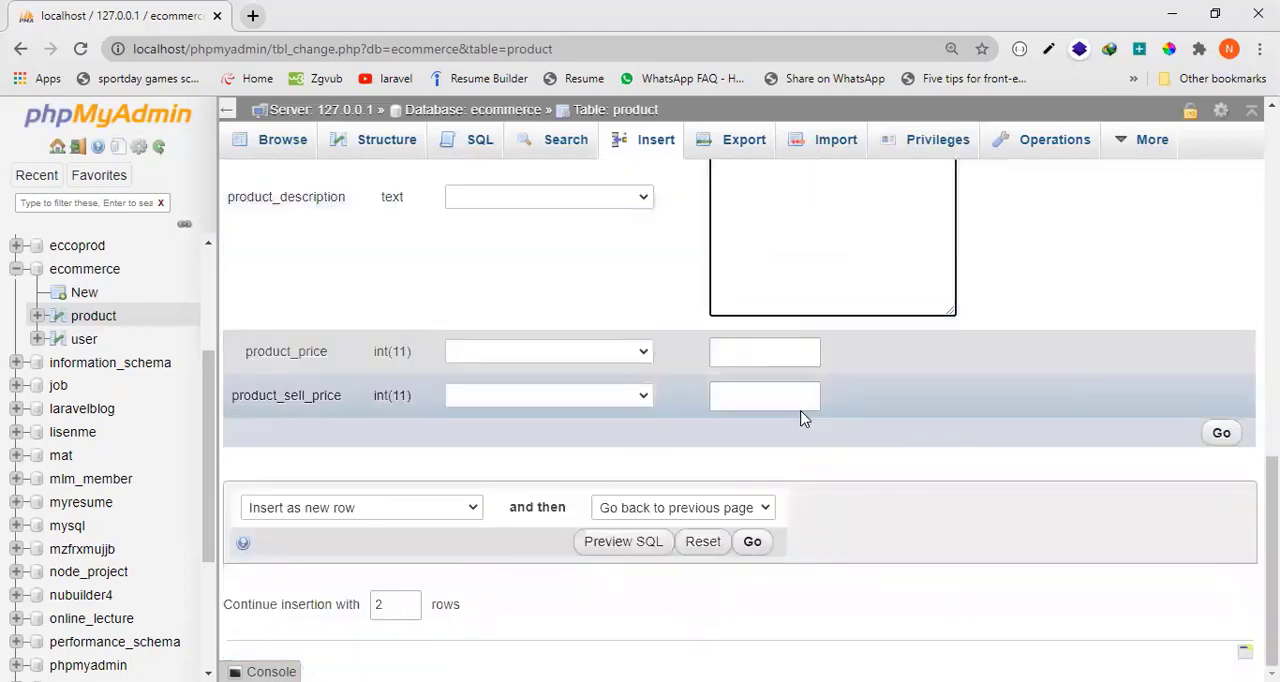
Set the second record's product_price to 30000 and product_sell_price to 32000, and insert both records into the product table.
click(773, 363)
text(30000)
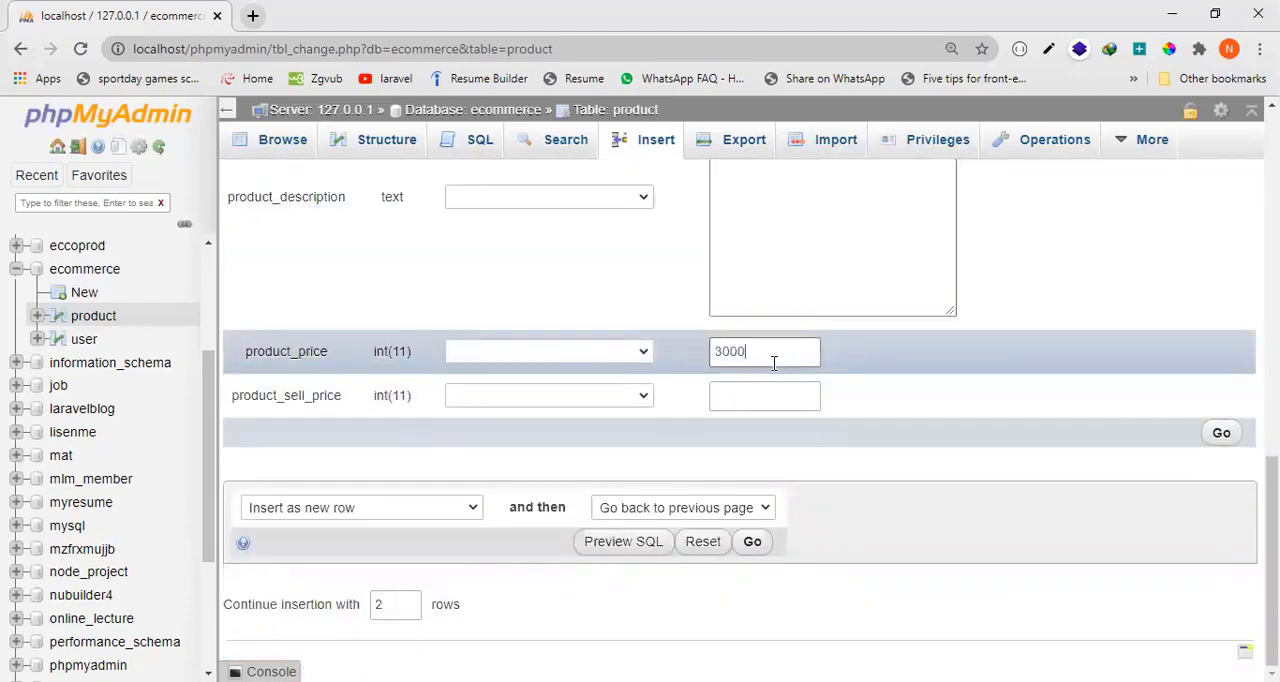
key(Tab)
click(1221, 440)
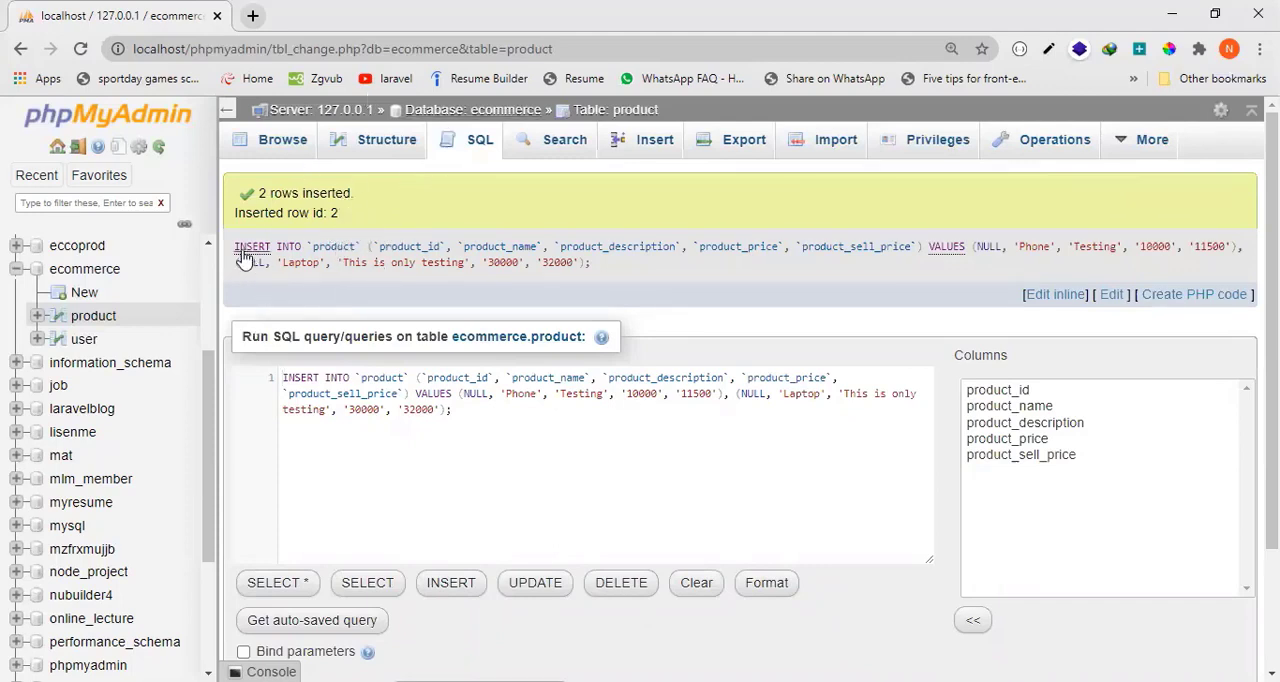
Examine the generated INSERT statement, its column names and values, and the insertion result message.
drag(234, 248, 1163, 264)
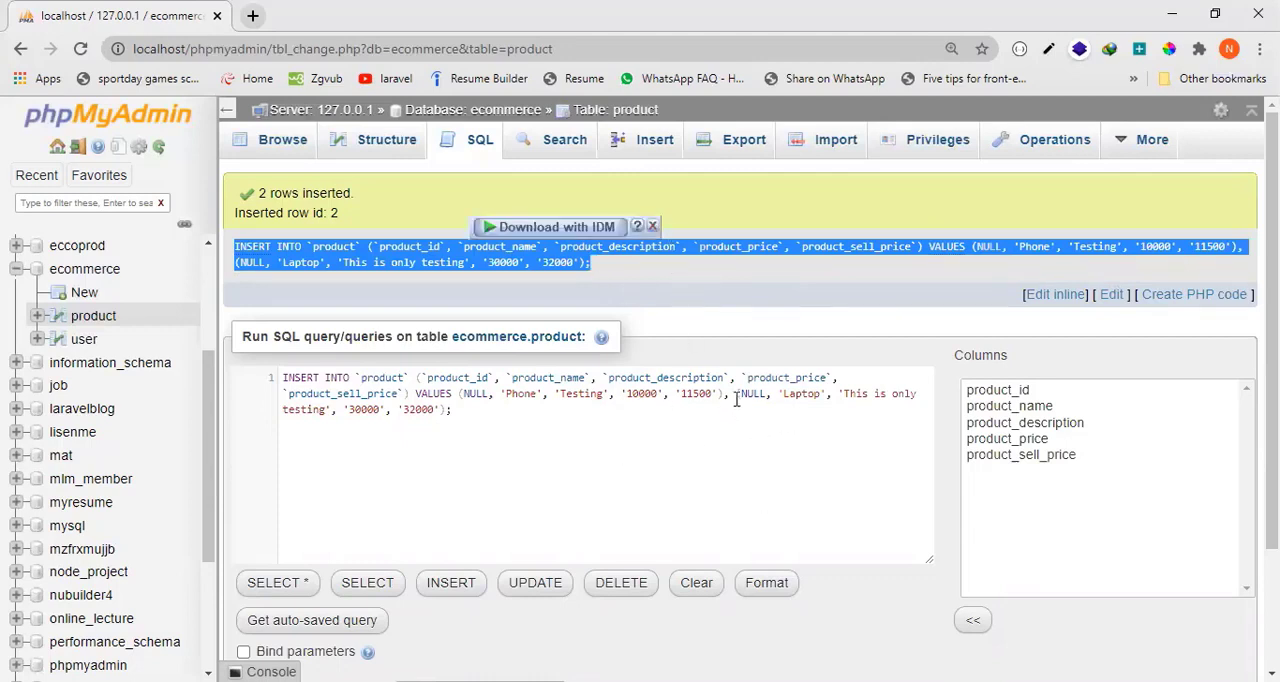
drag(736, 398, 283, 368)
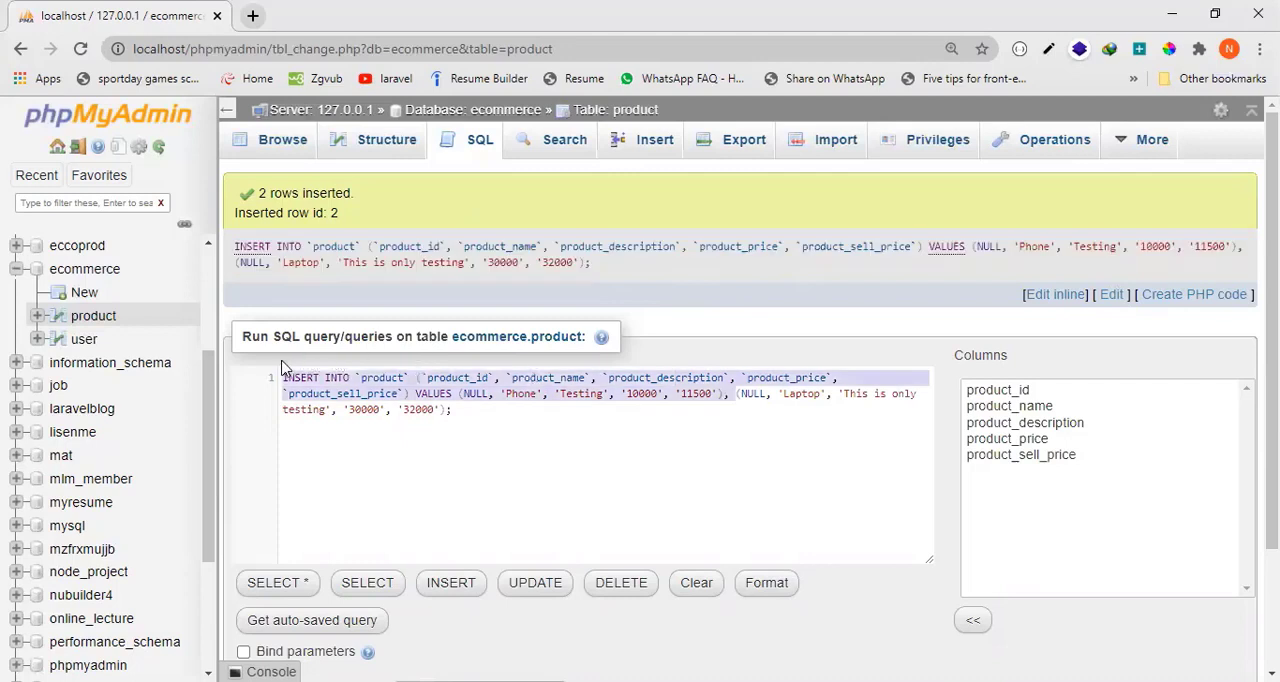
double_click(476, 383)
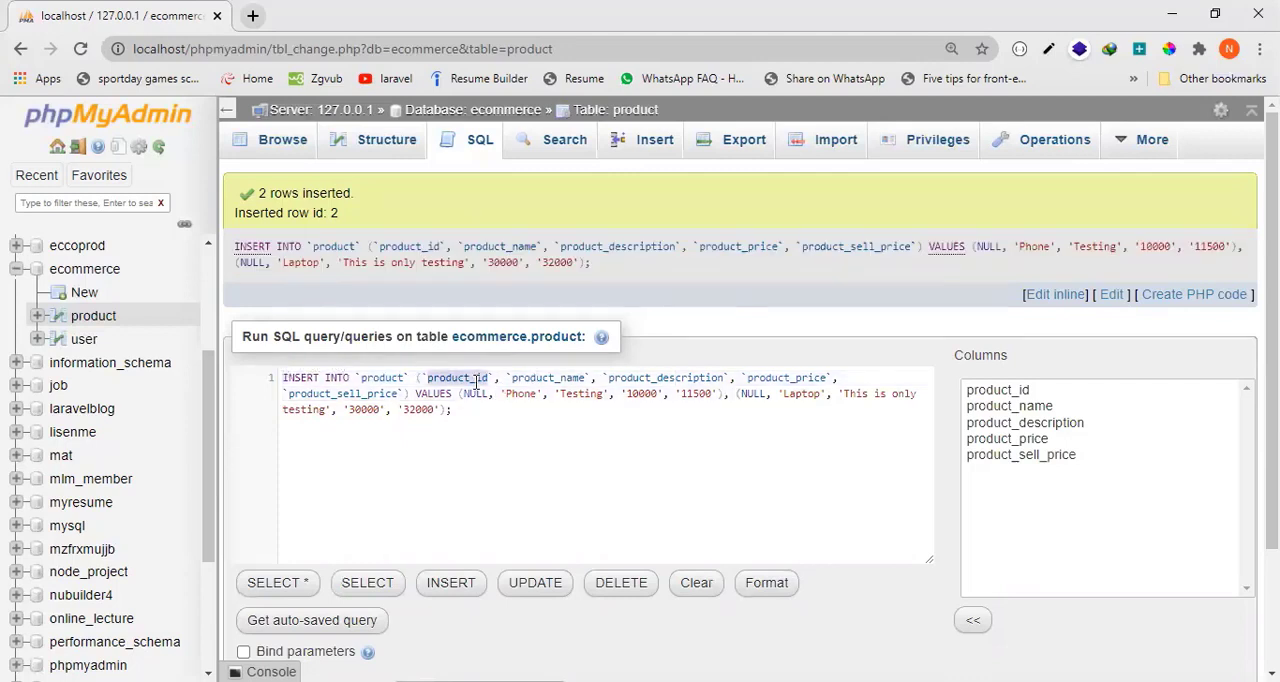
double_click(547, 384)
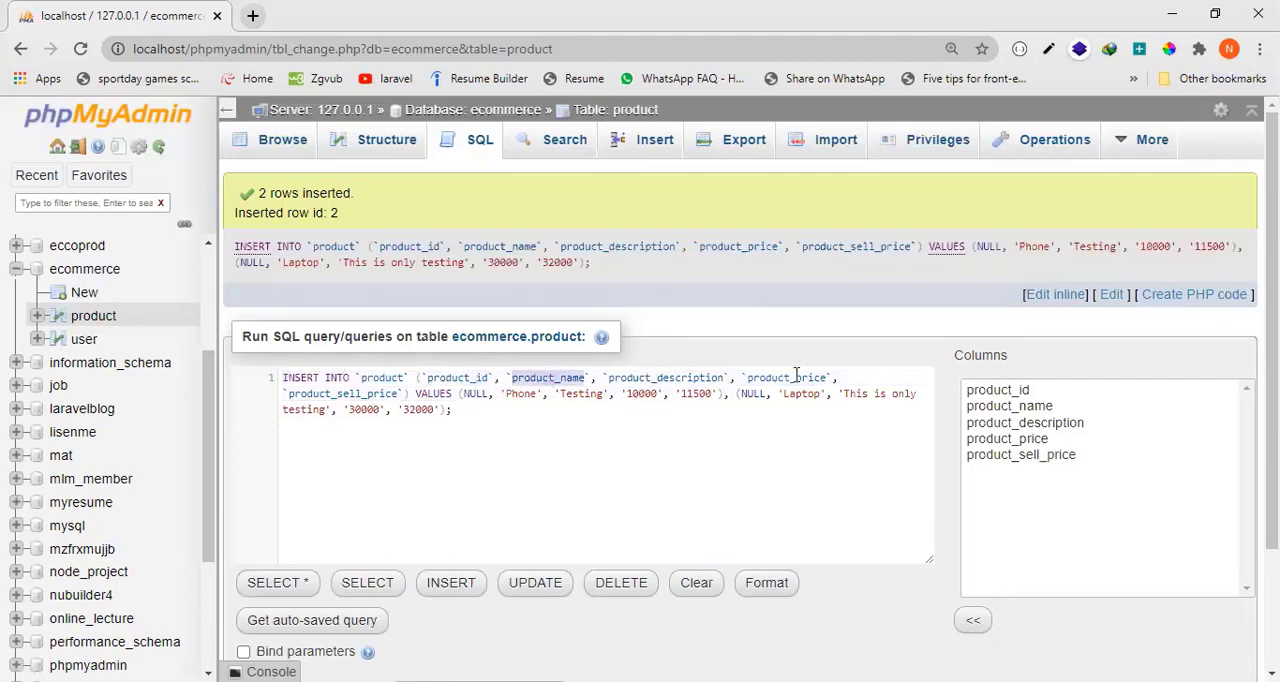
double_click(474, 394)
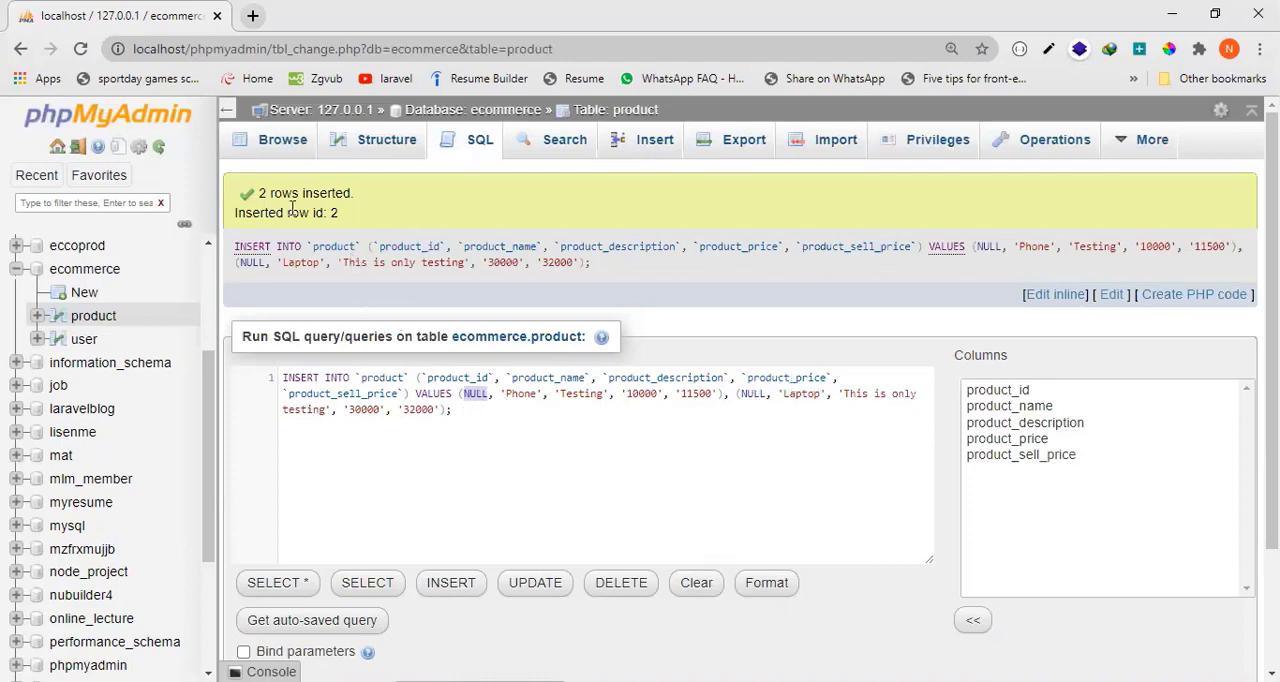
drag(258, 192, 352, 193)
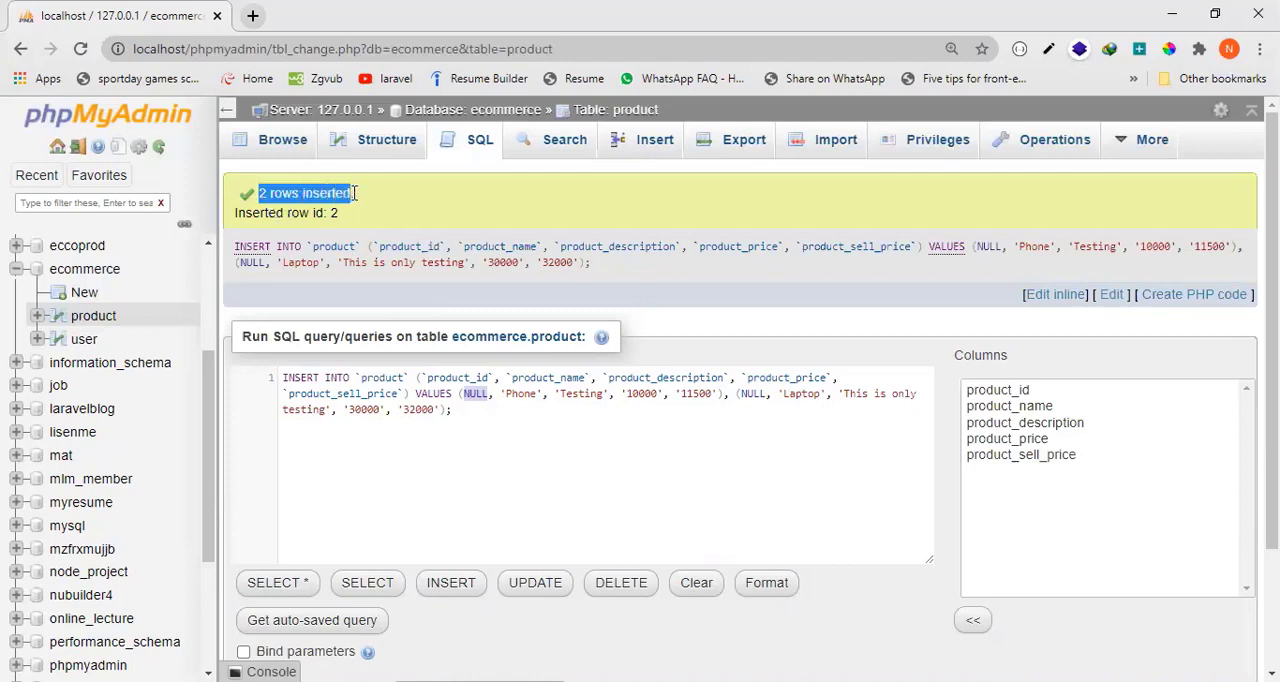
Browse the product table's records and examine the inserted Phone and Laptop rows.
click(297, 150)
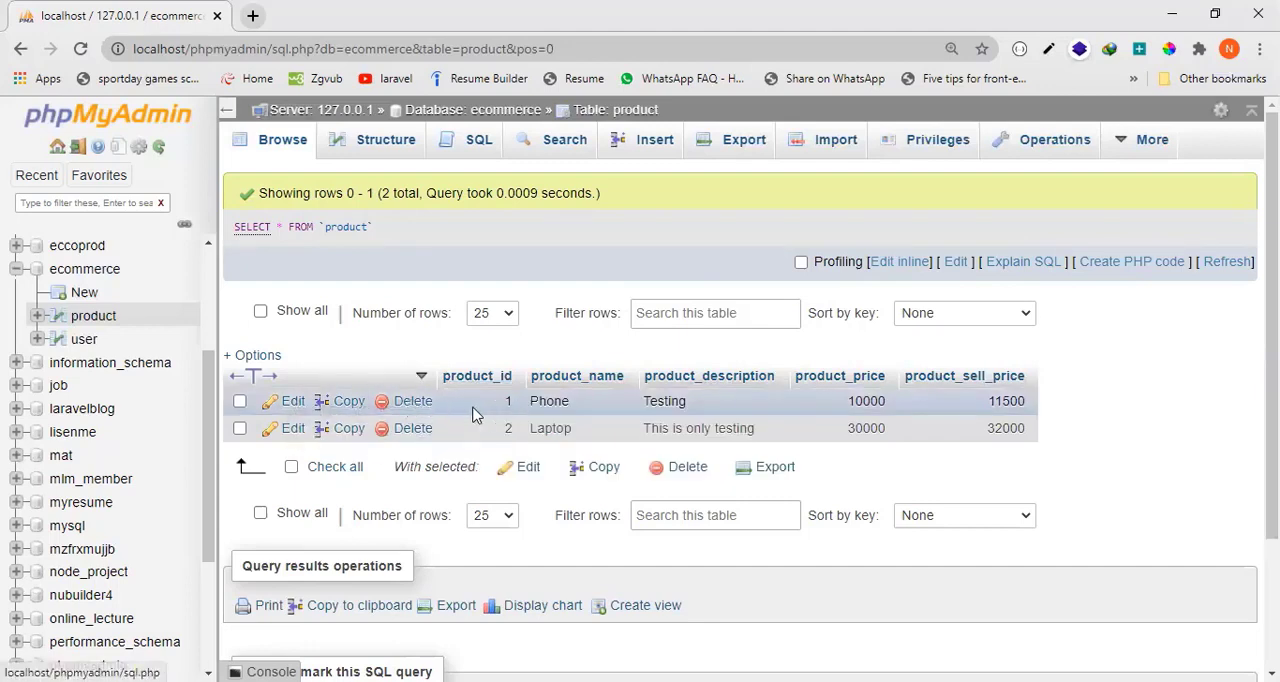
drag(480, 408, 1060, 402)
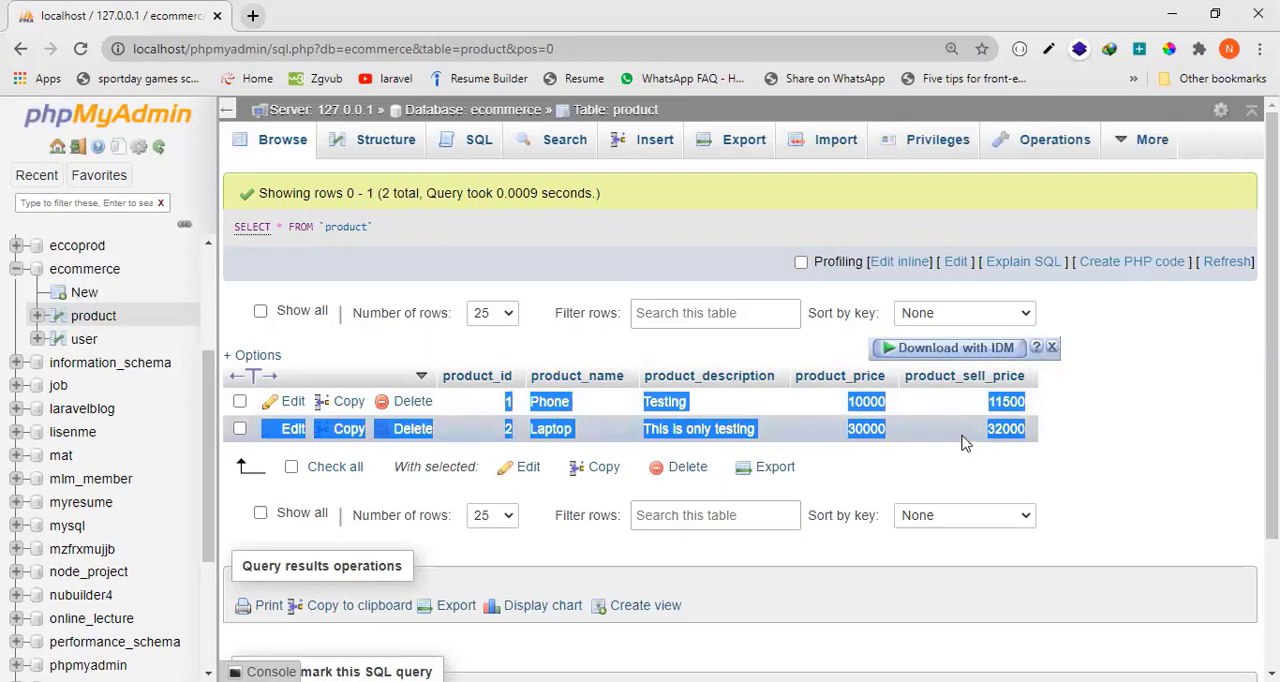
click(1058, 420)
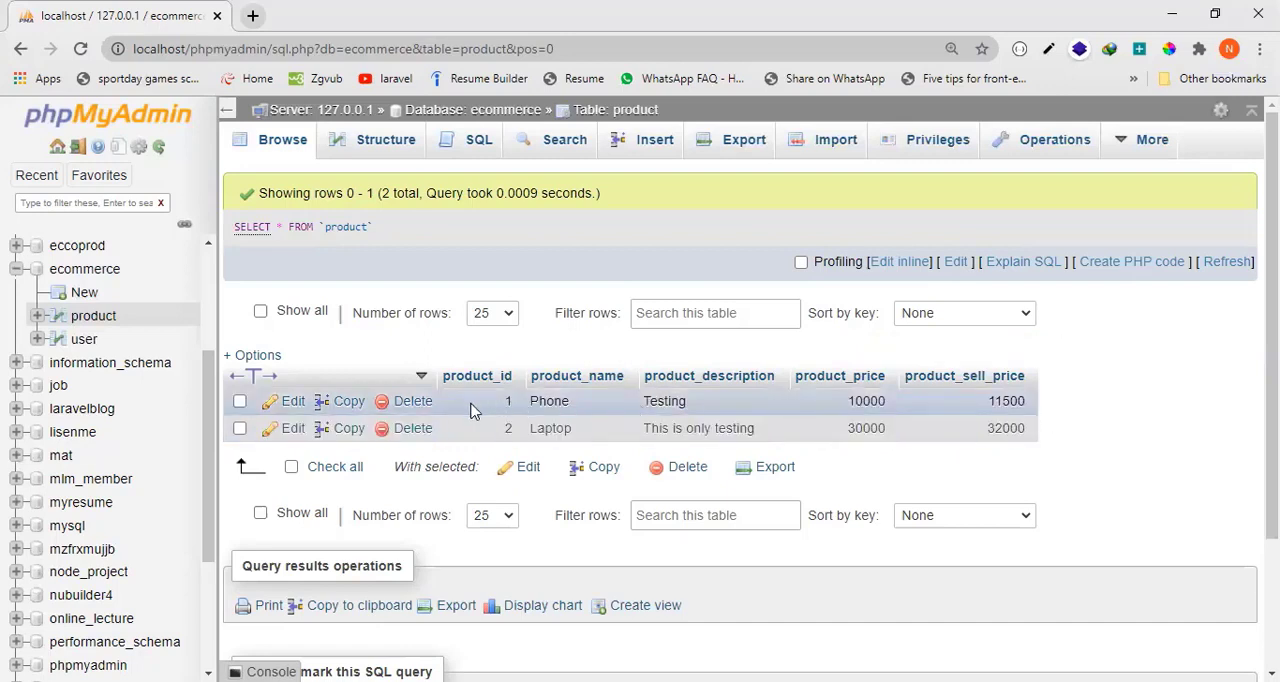
drag(473, 405, 985, 404)
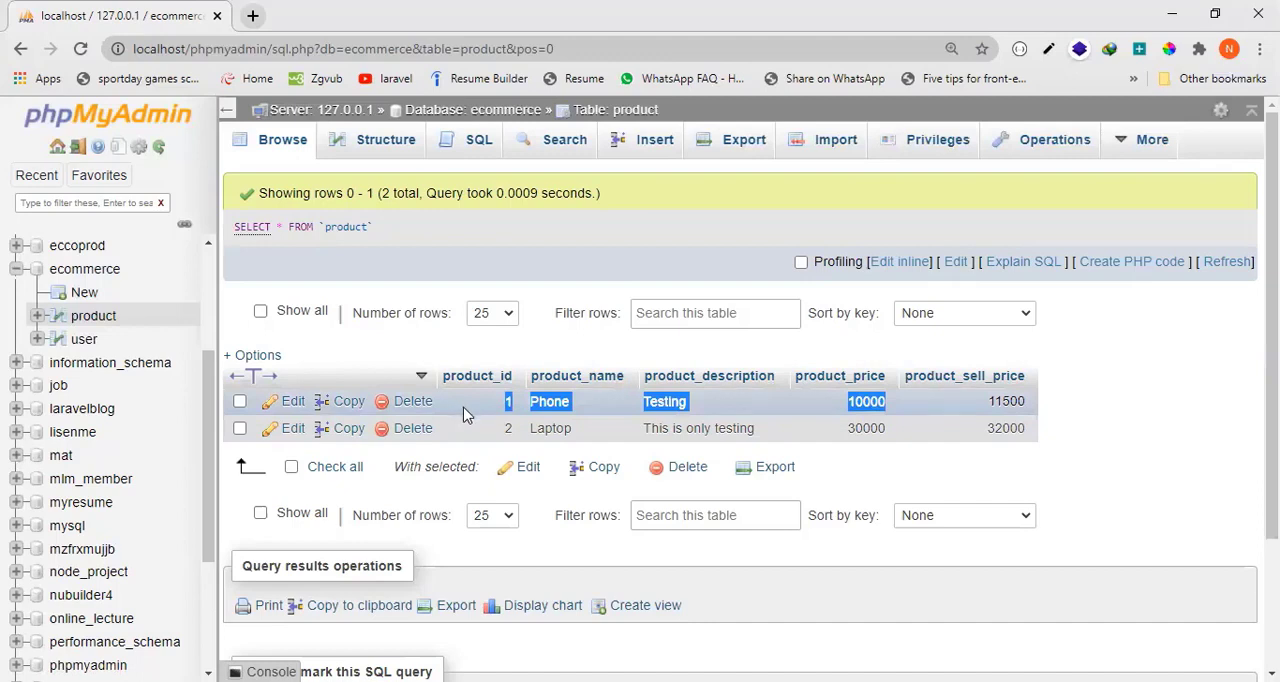
Open the Phone record for editing, look over its values, and return to the table's records without saving.
click(292, 405)
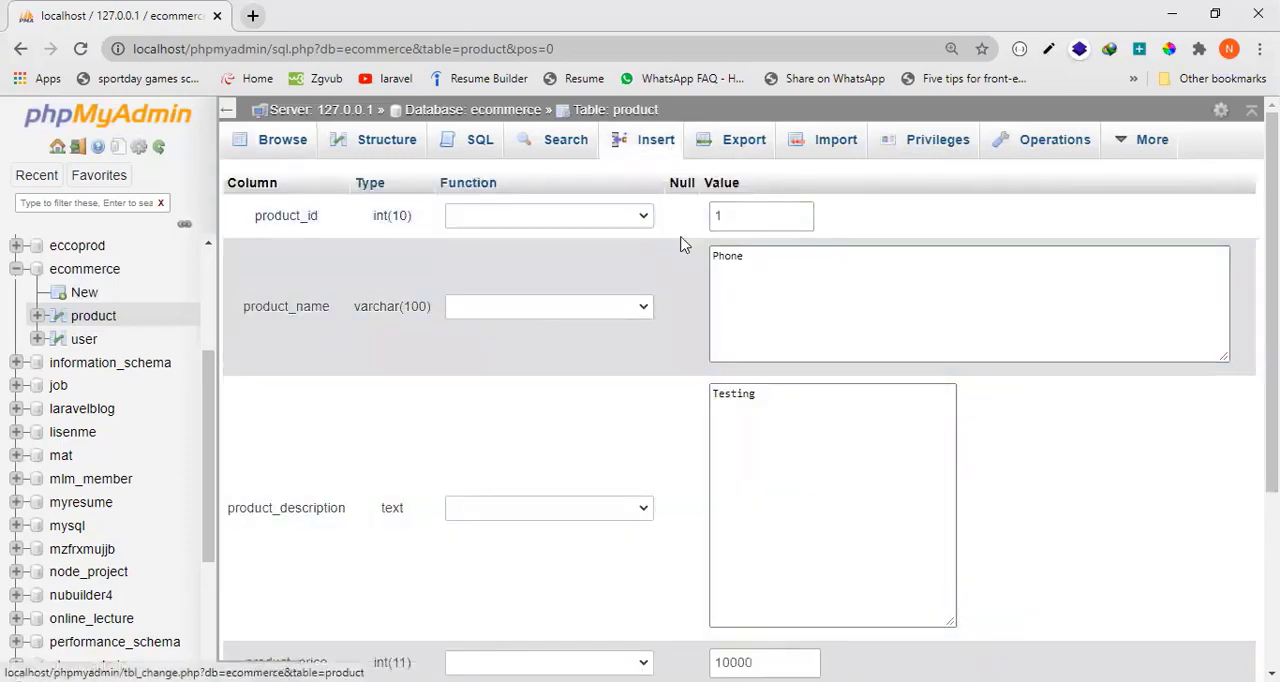
click(785, 290)
scroll(774, 287, down, 3)
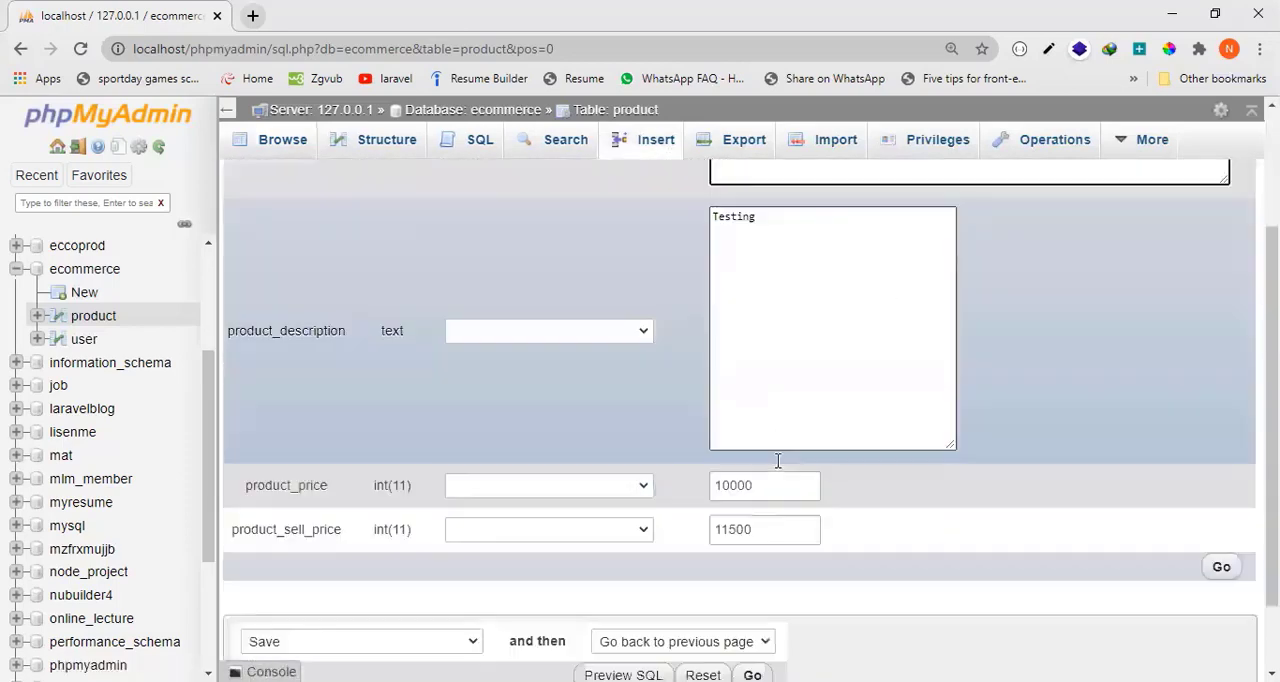
scroll(846, 560, up, 3)
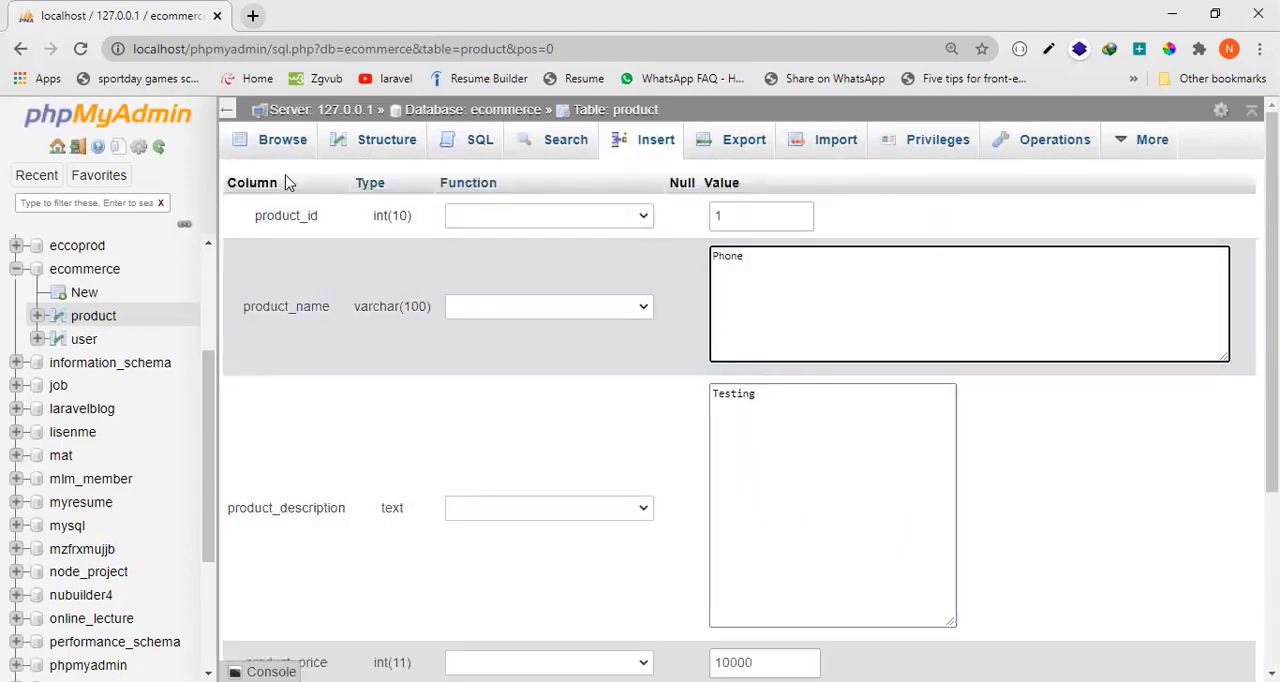
click(284, 146)
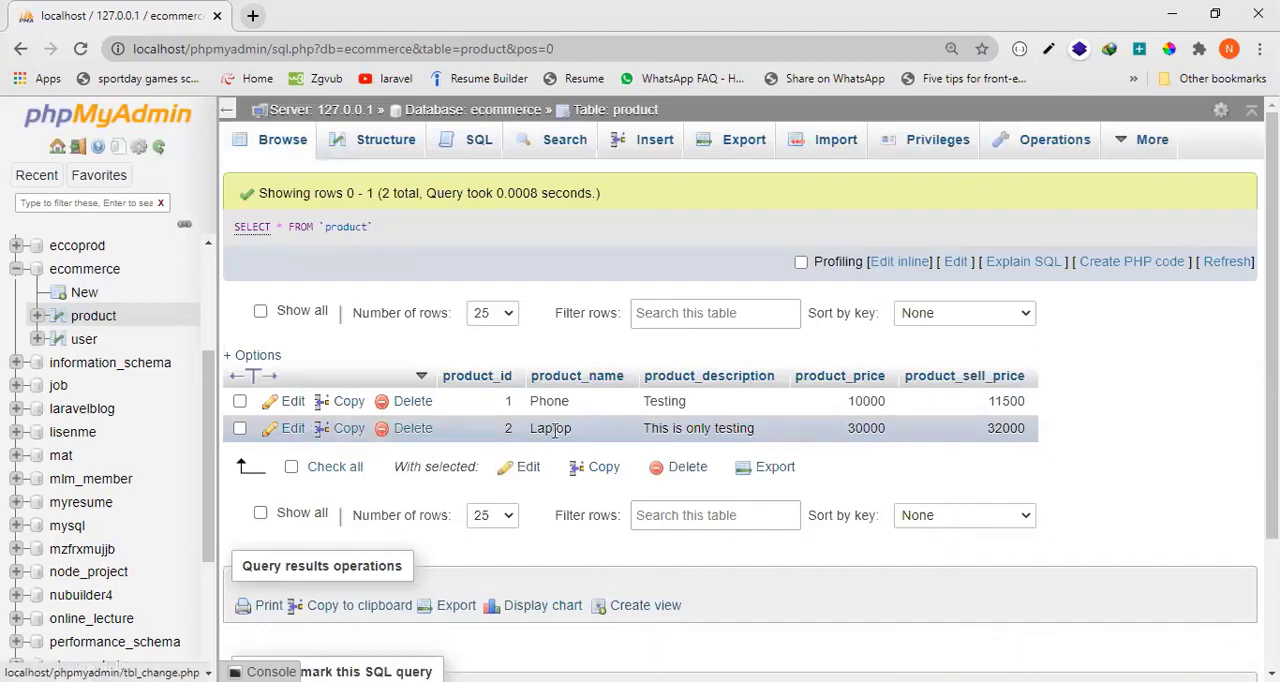
Open the Laptop record for editing and change its product_name to "Laptop1".
click(270, 434)
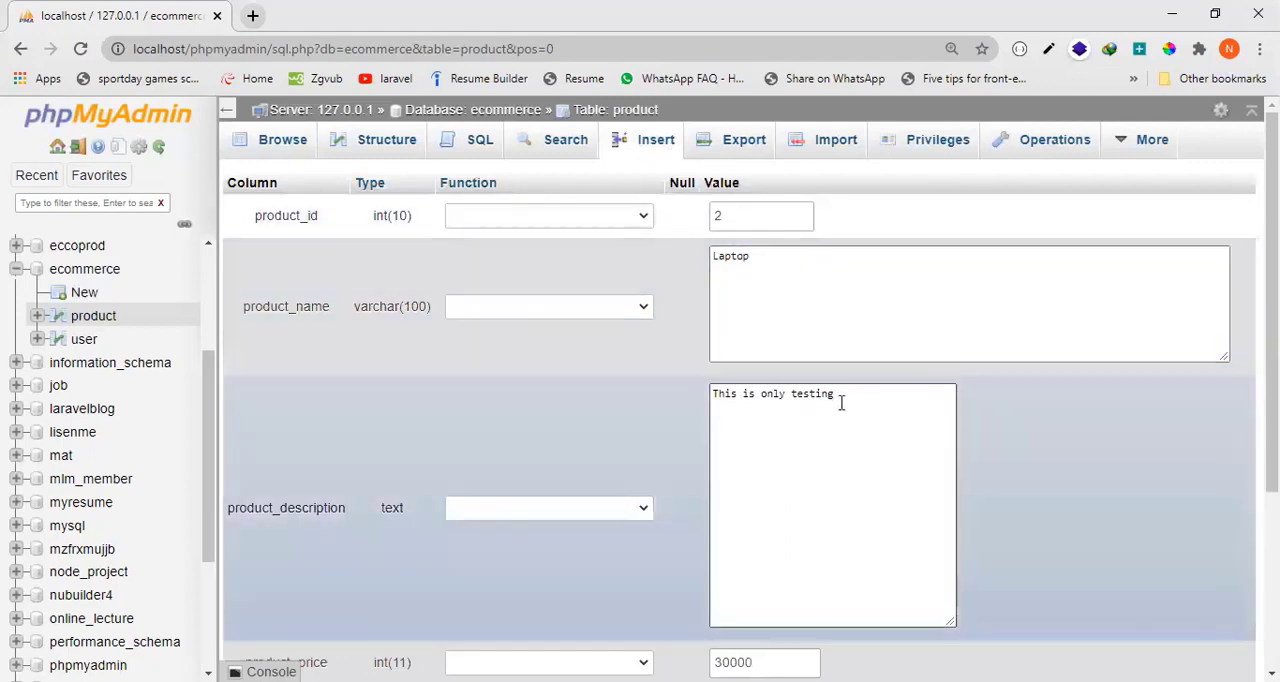
scroll(843, 400, down, 3)
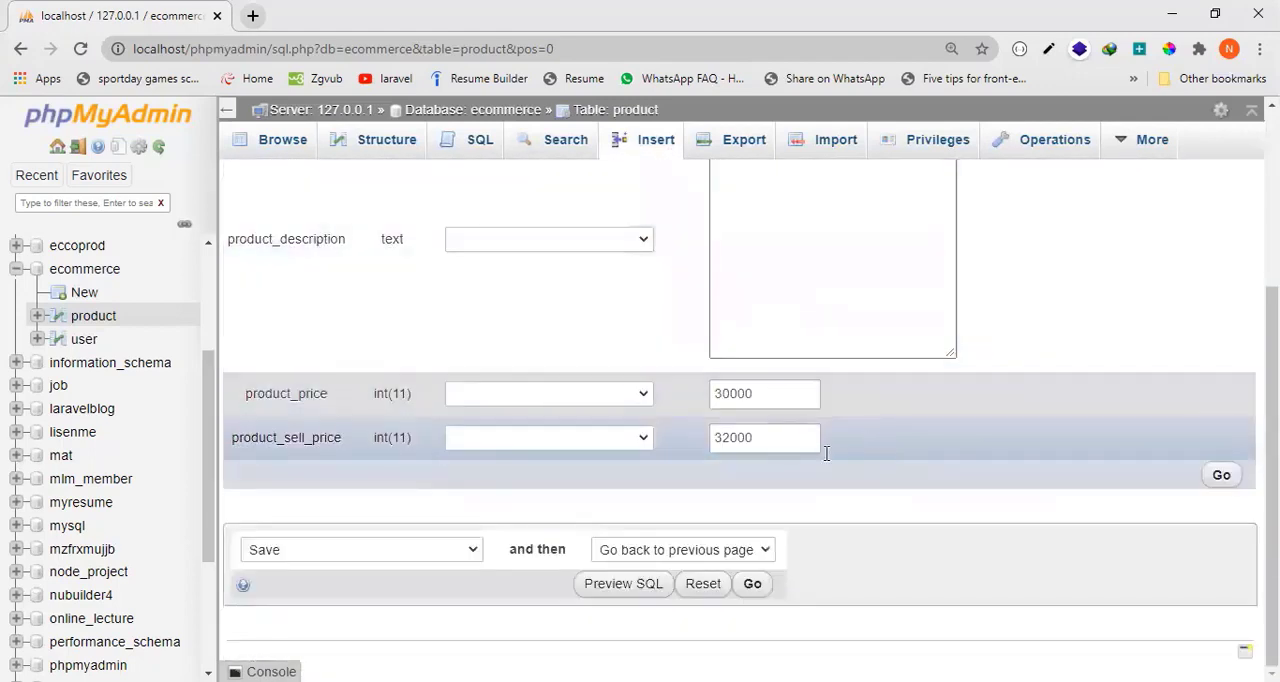
scroll(826, 453, up, 3)
click(783, 265)
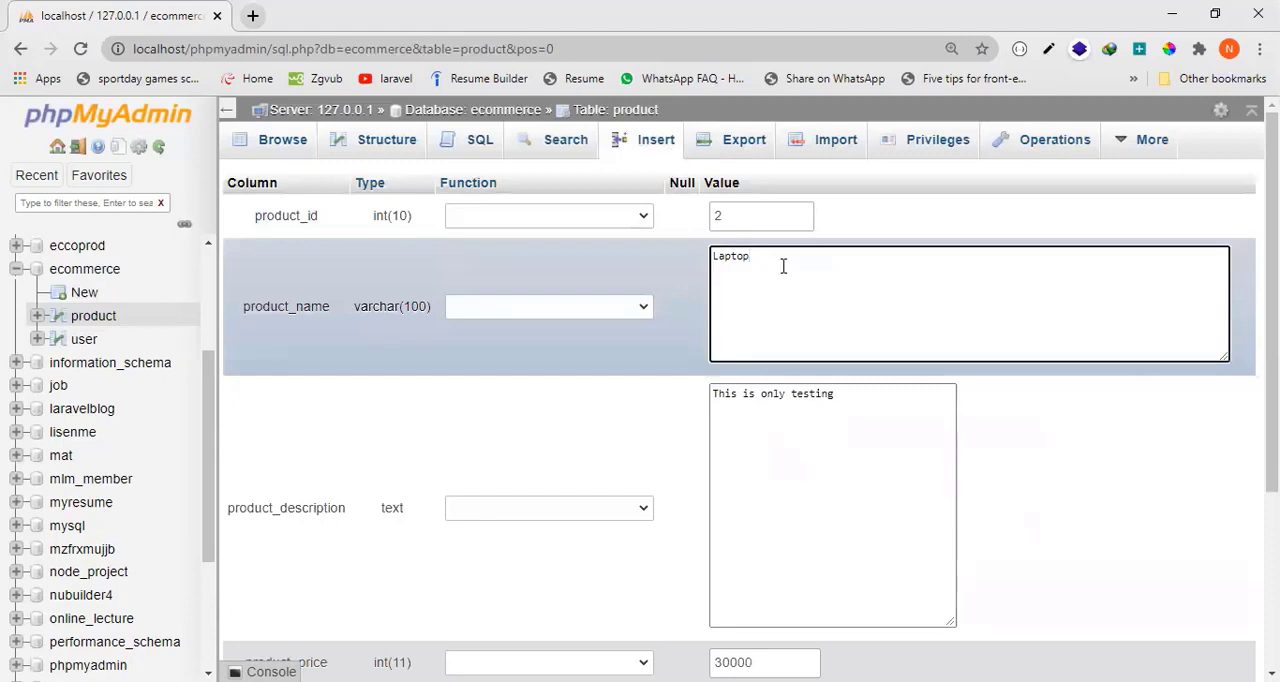
text(1)
Set the record's product_price to 34000 and product_sell_price to 36000, check its product_id, and save the changes.
scroll(832, 380, down, 3)
click(785, 398)
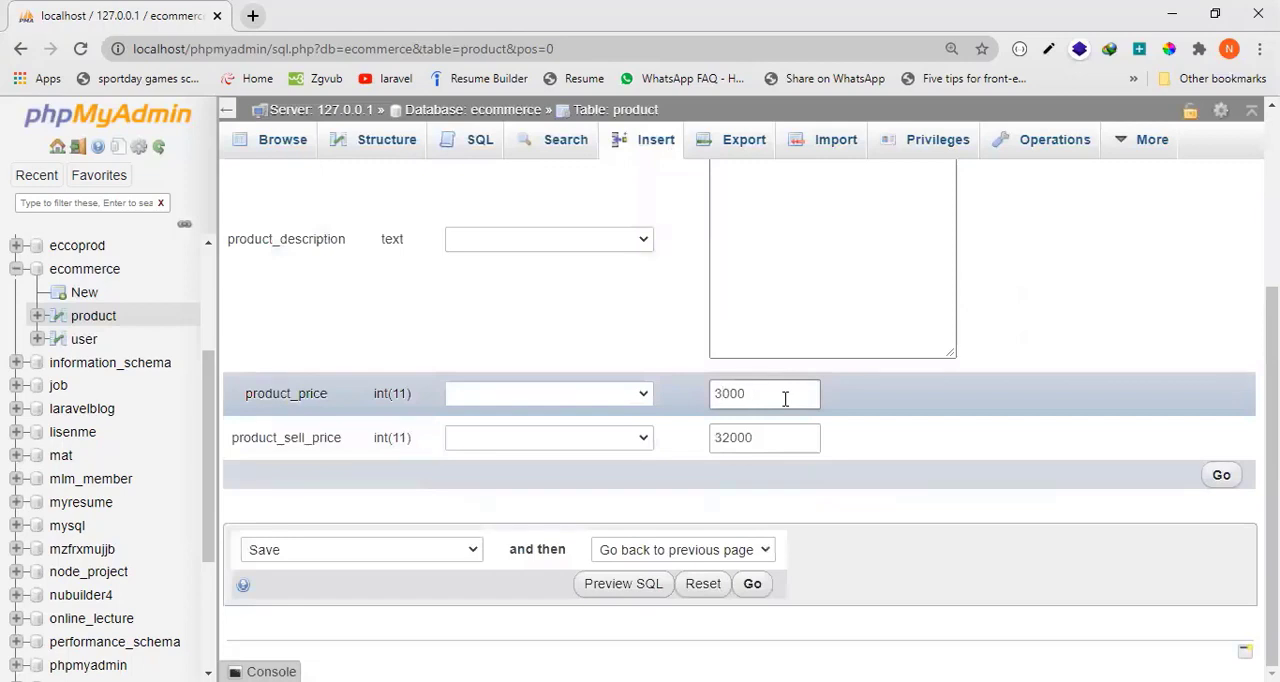
key(Tab)
key(Right)
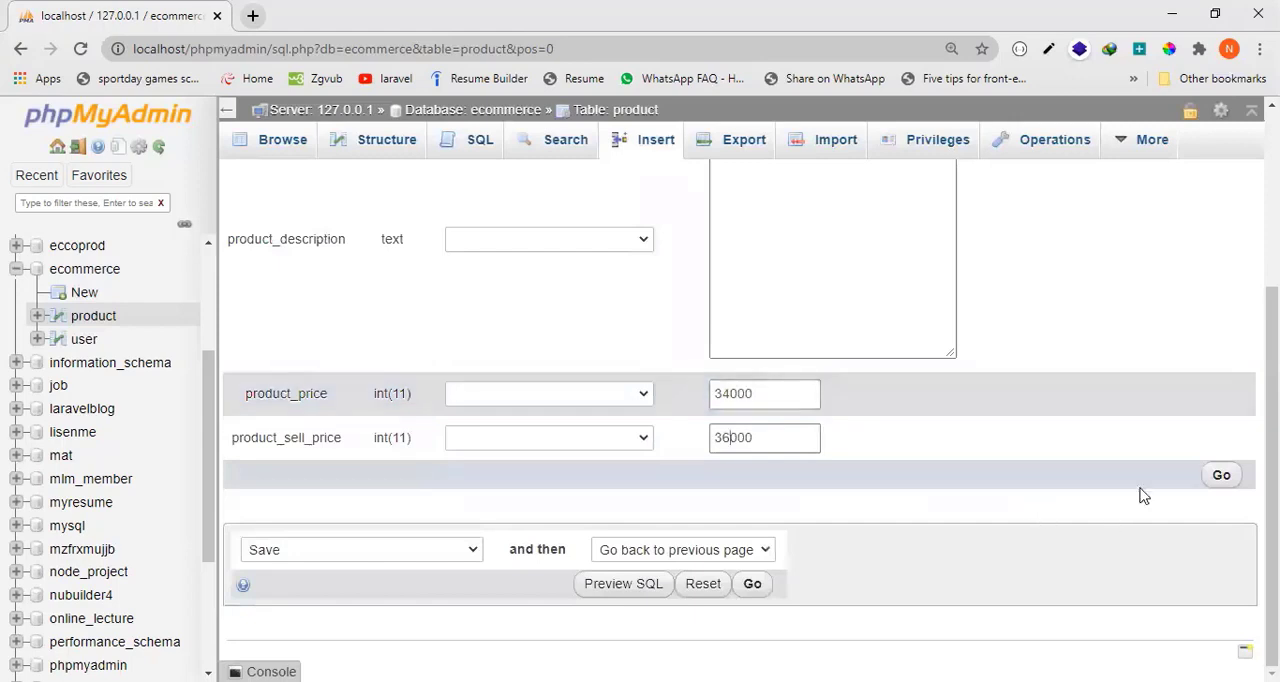
scroll(898, 477, up, 3)
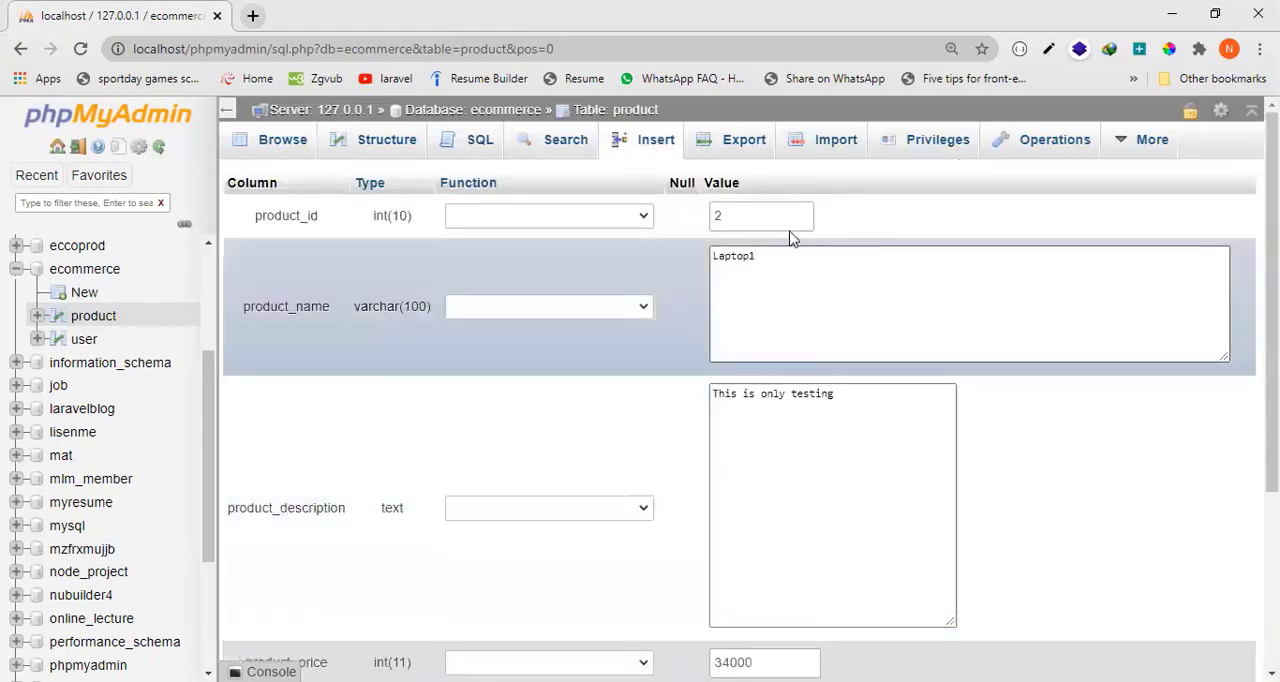
double_click(763, 220)
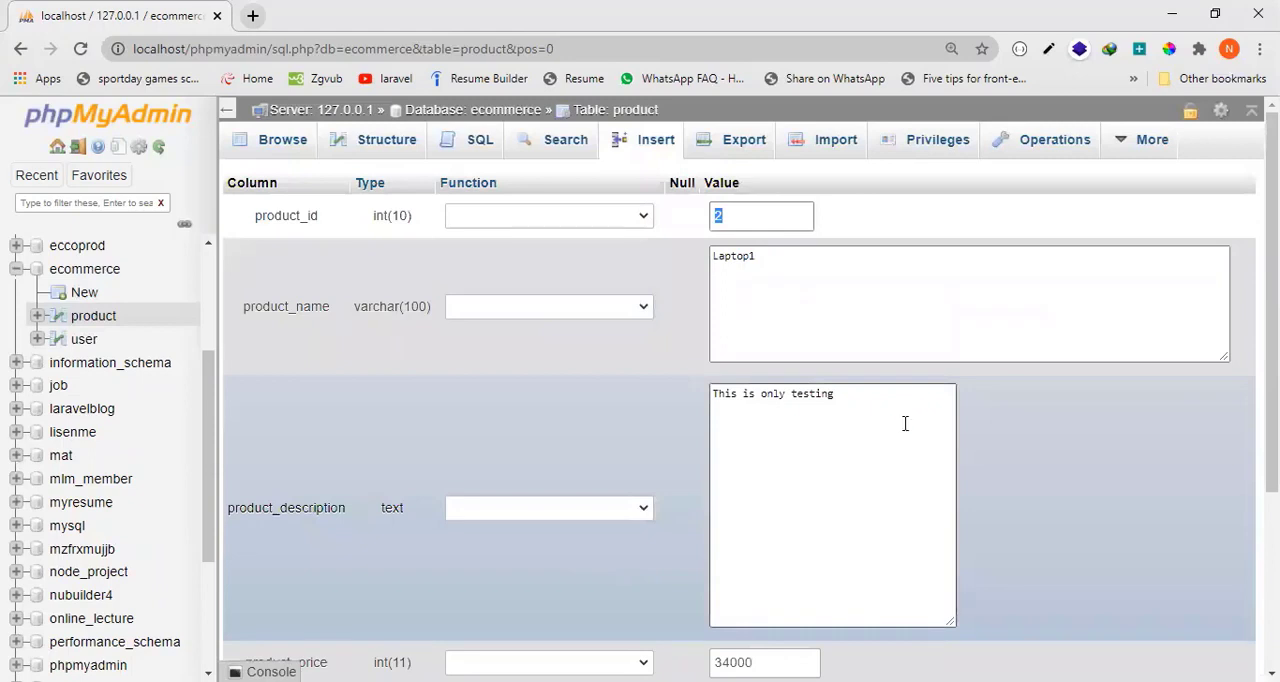
scroll(1070, 540, down, 3)
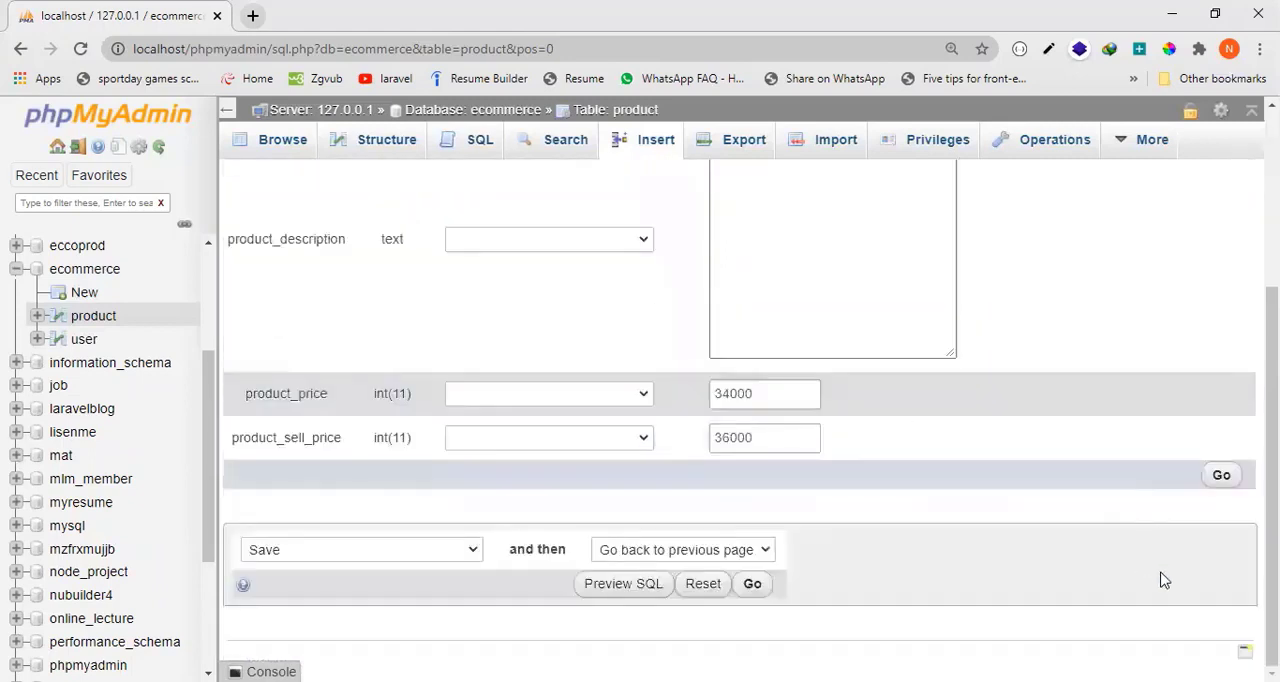
click(1218, 477)
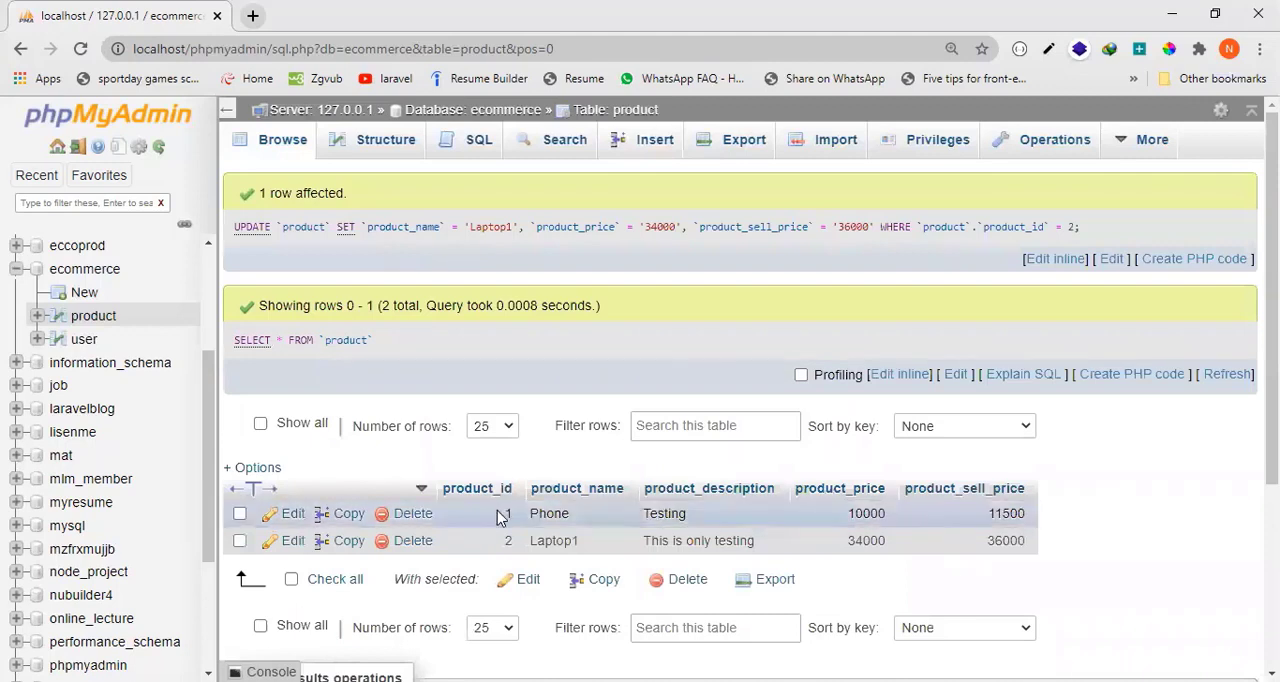
Examine the edited row in the product table and the generated UPDATE statement.
drag(500, 517, 596, 543)
click(492, 560)
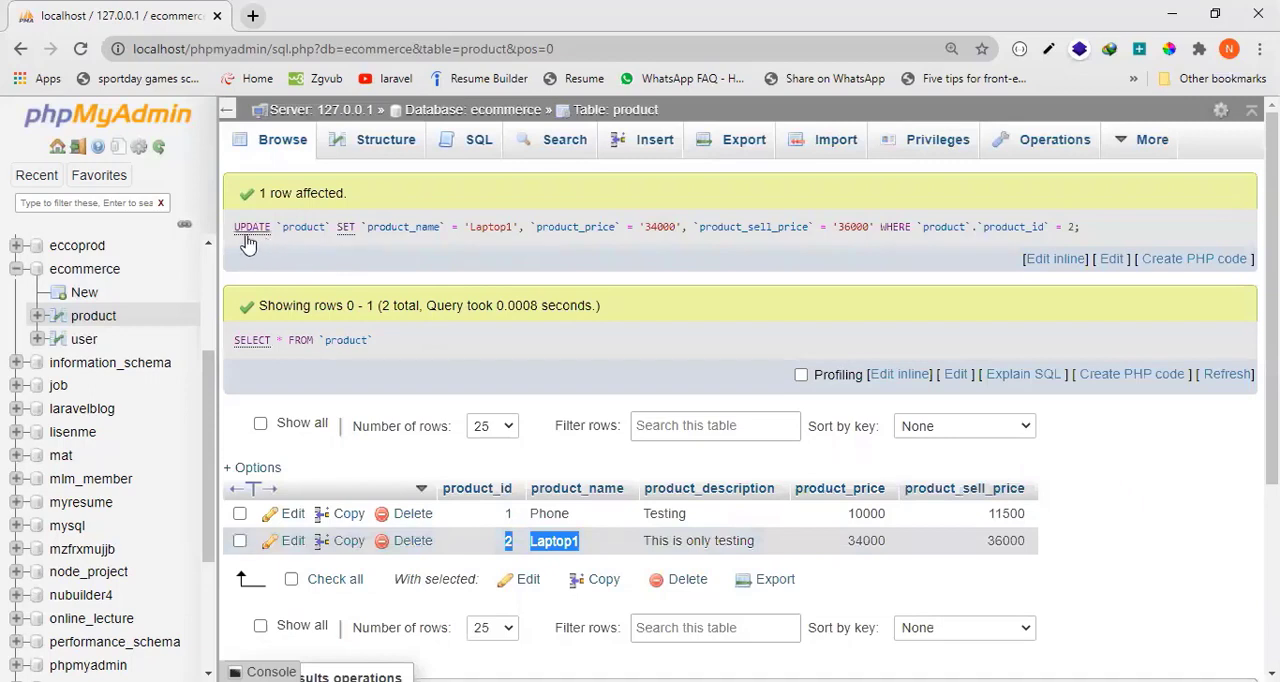
drag(234, 227, 1118, 226)
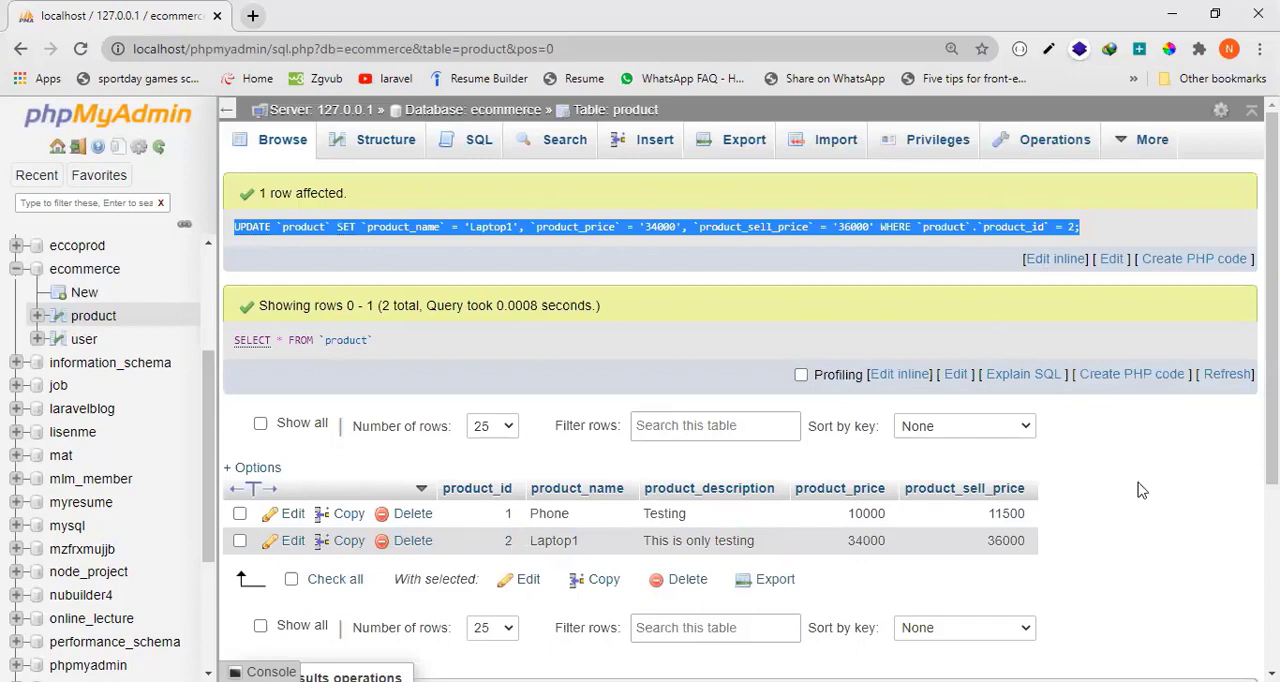
click(1162, 522)
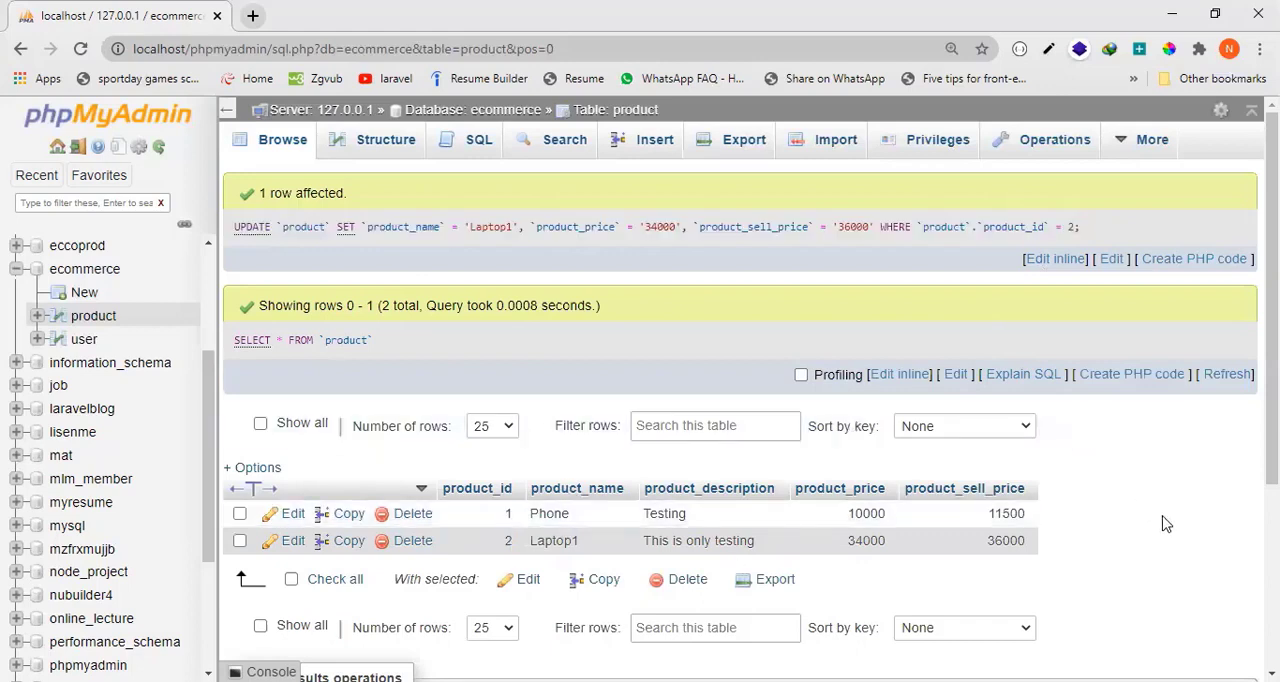
Open the SQL query editor for the product table and clear the default SELECT statement.
click(655, 140)
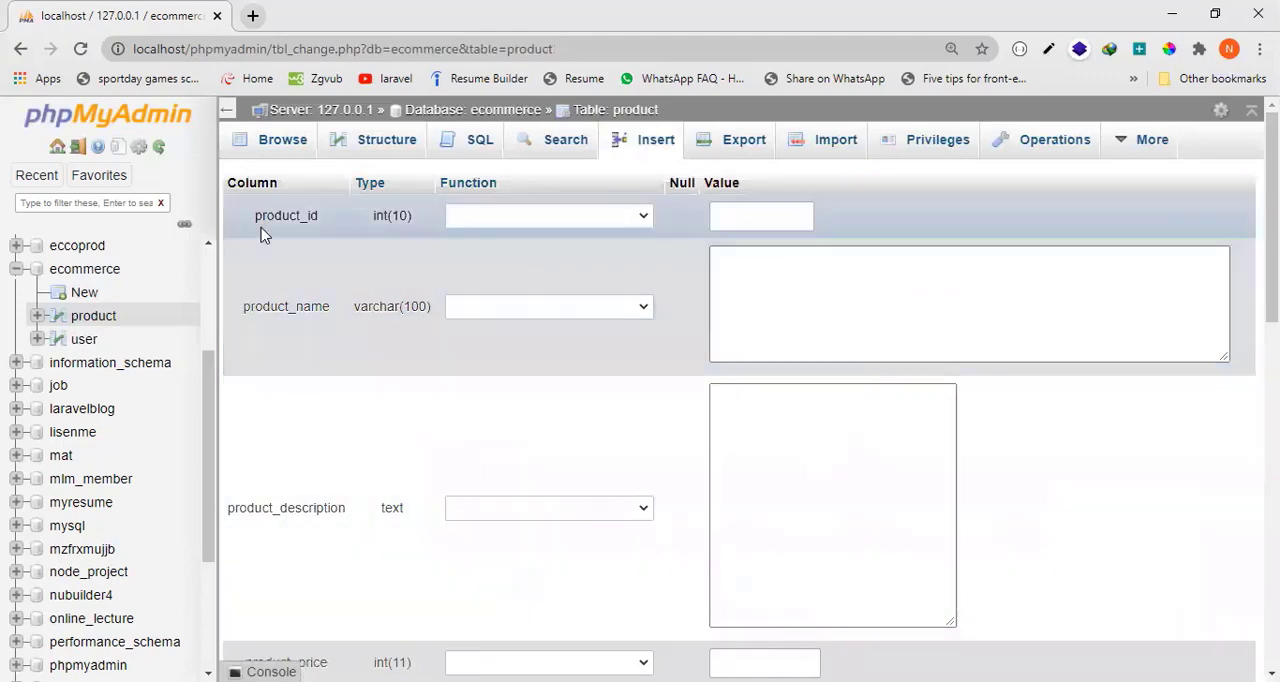
click(467, 156)
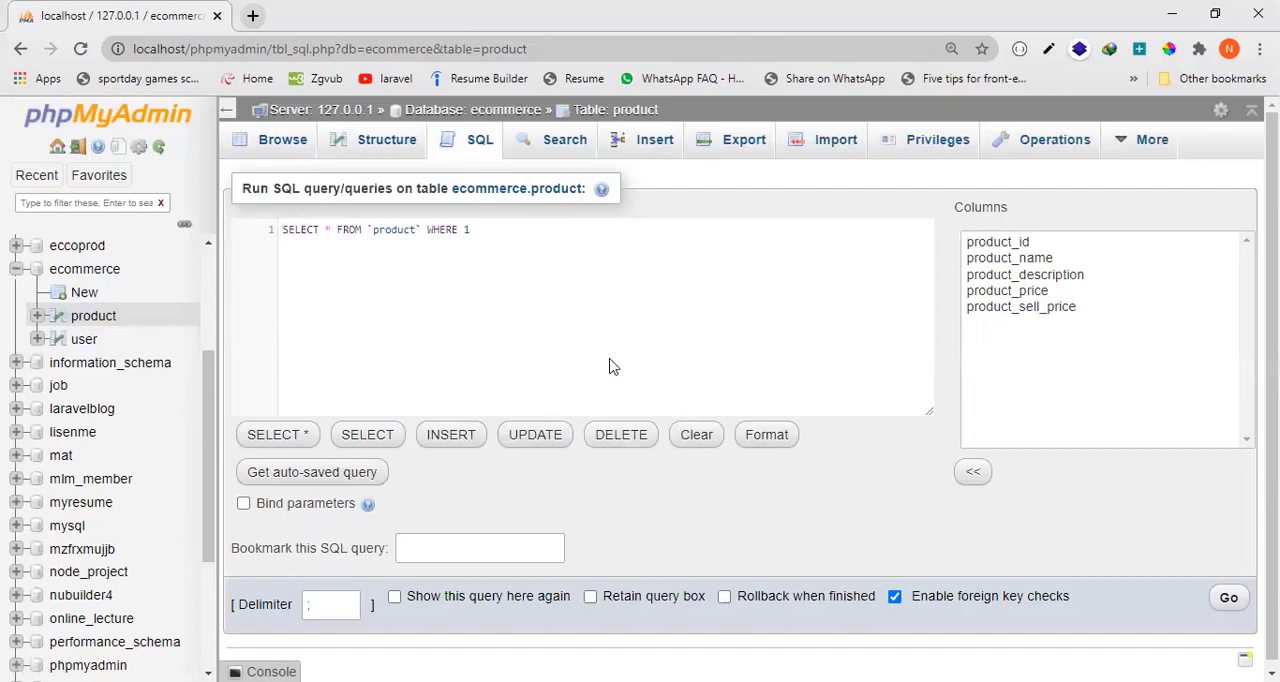
click(485, 229)
drag(485, 229, 262, 232)
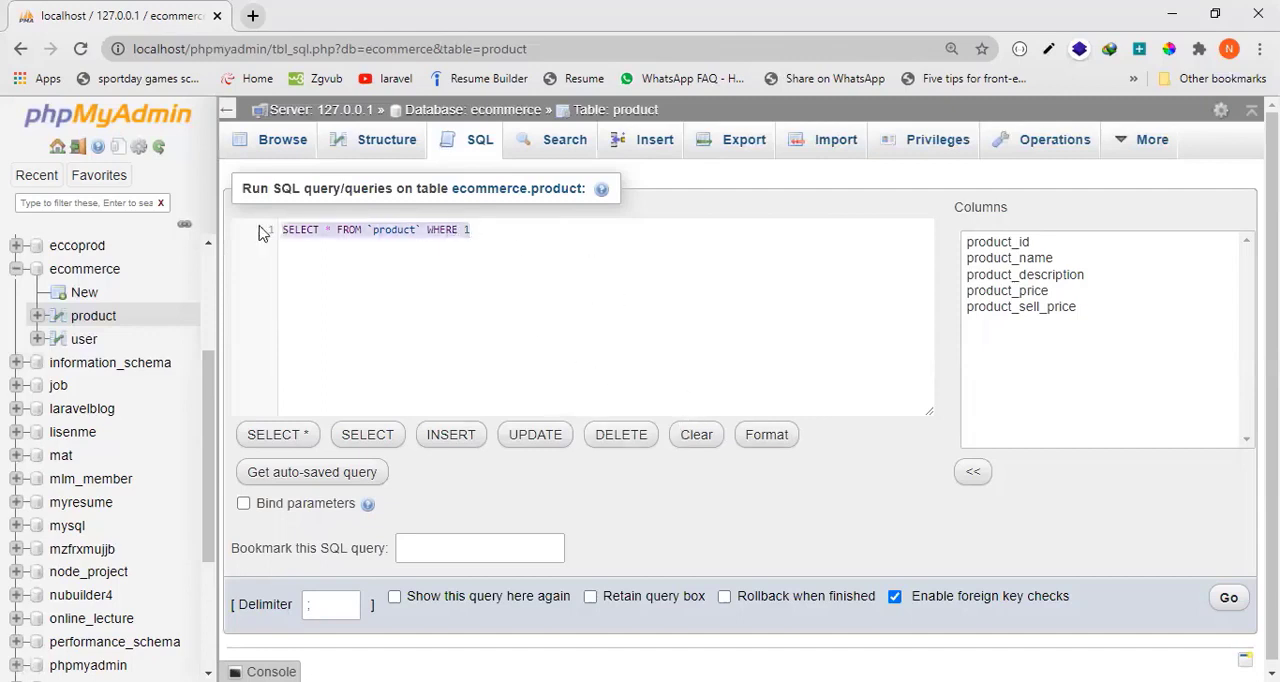
key(BackSpace)
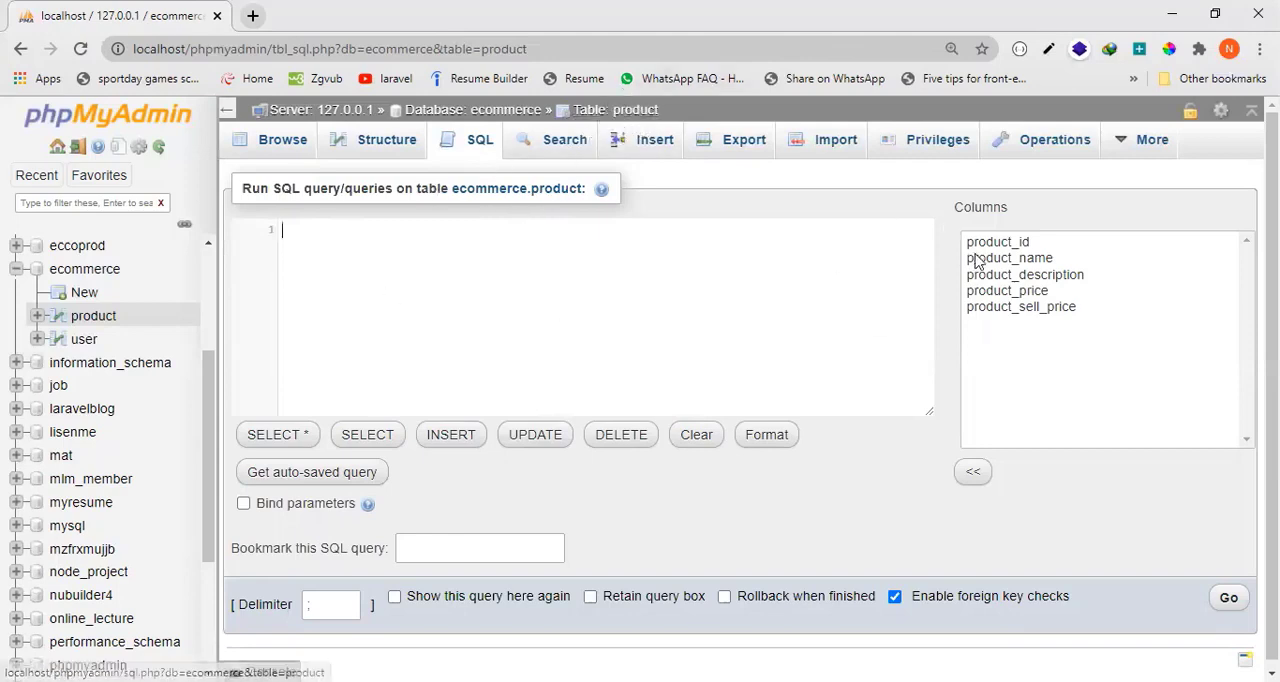
Highlight all five columns in the product table's column list and begin the empty query with "insert into".
click(1003, 242)
drag(1003, 242, 1018, 314)
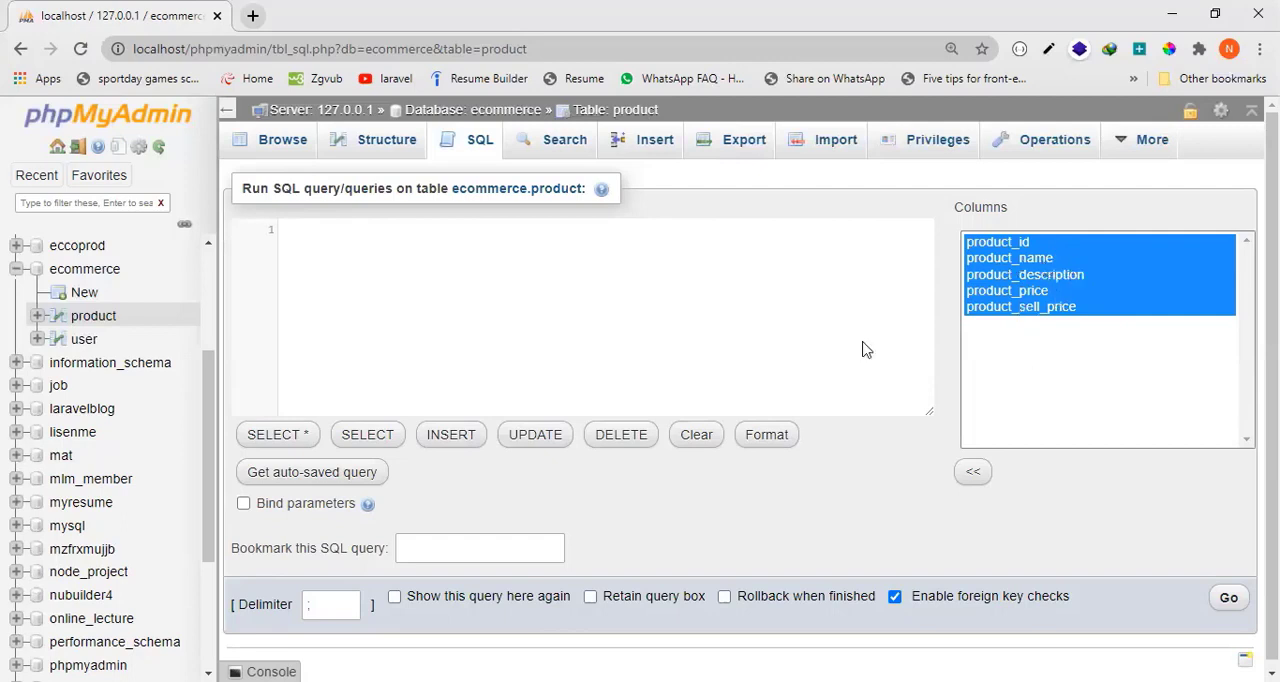
click(463, 280)
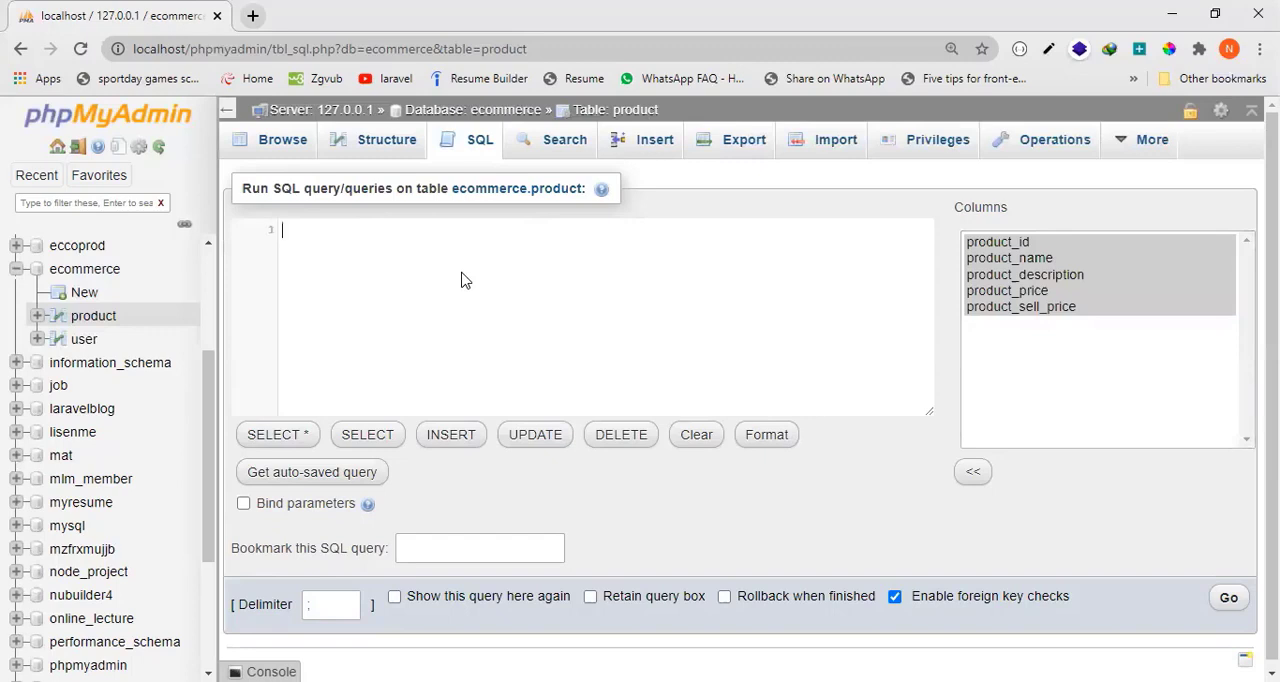
text(in)
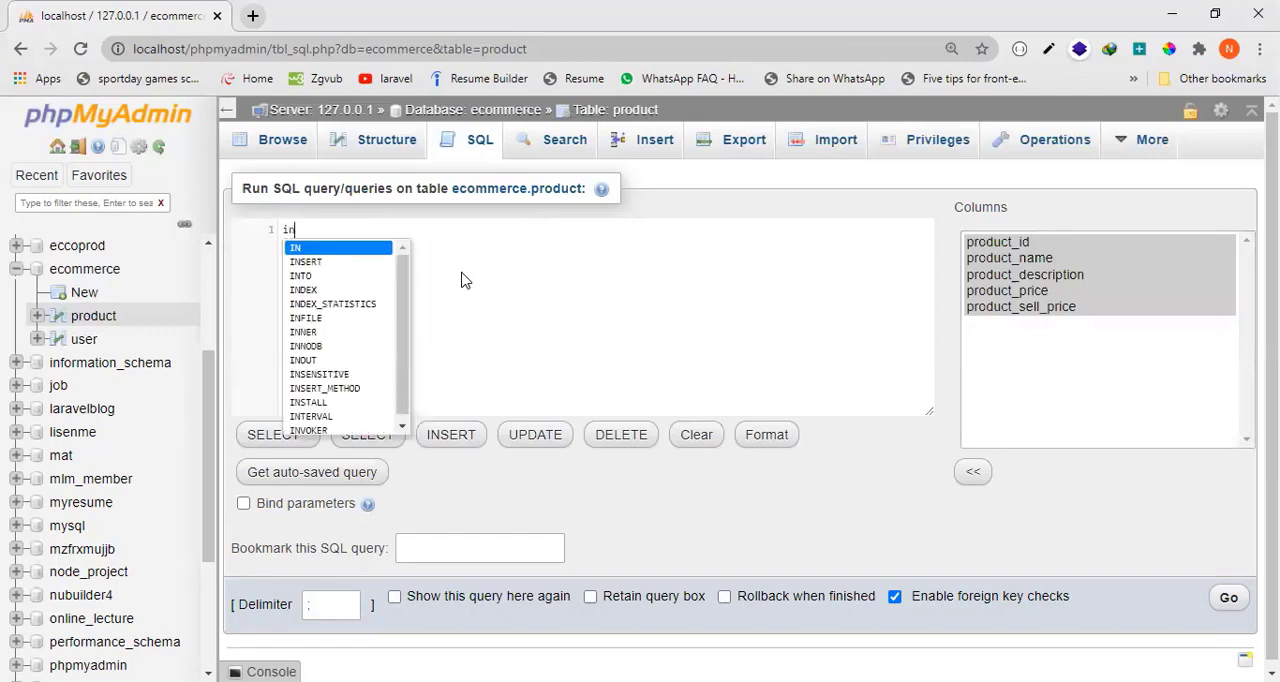
text(sert )
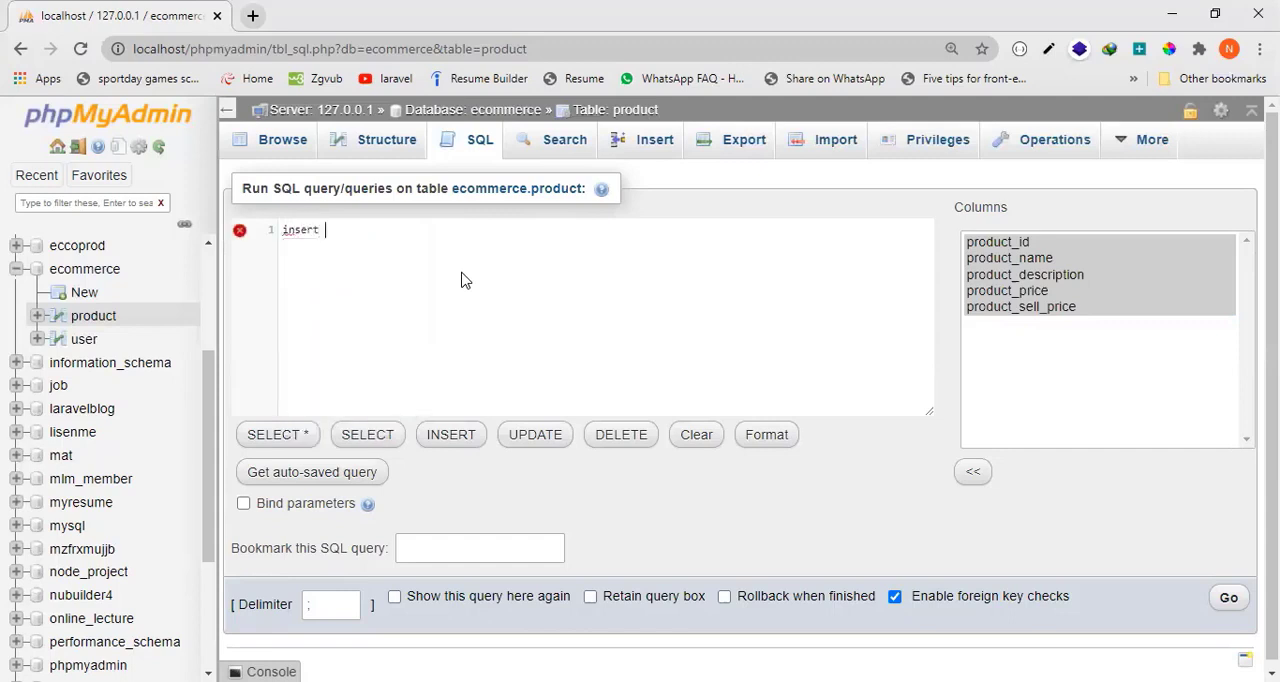
text(in)
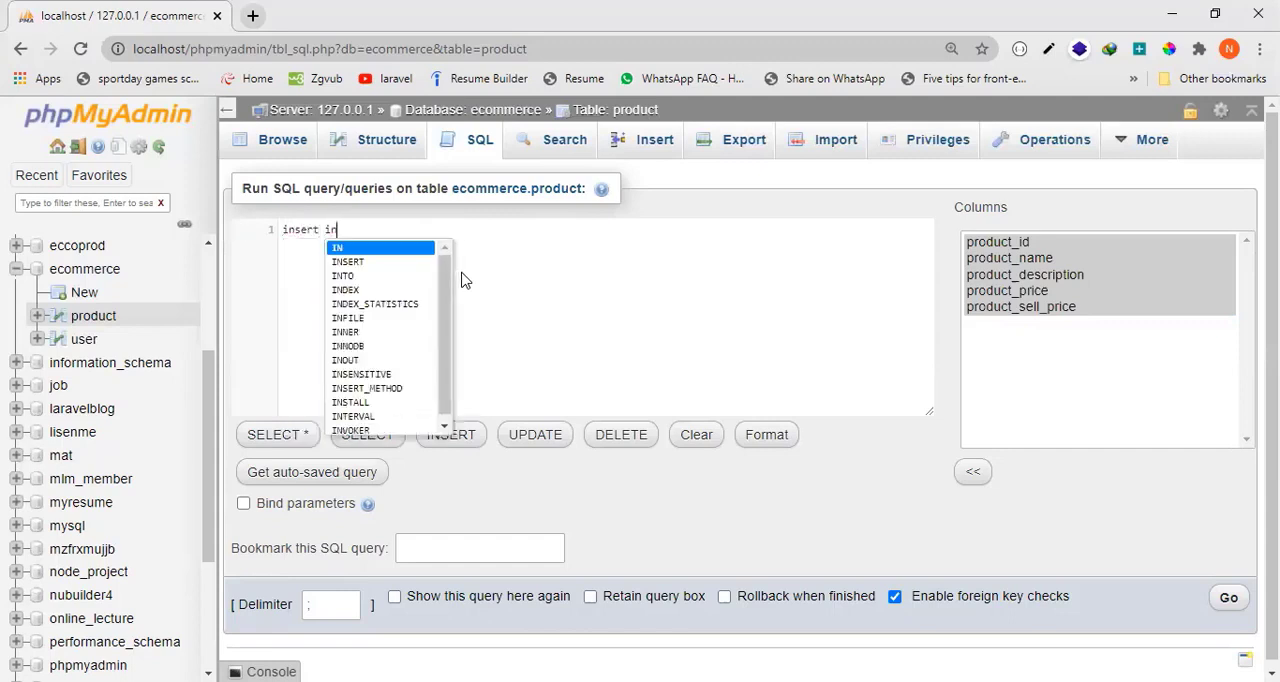
text(to)
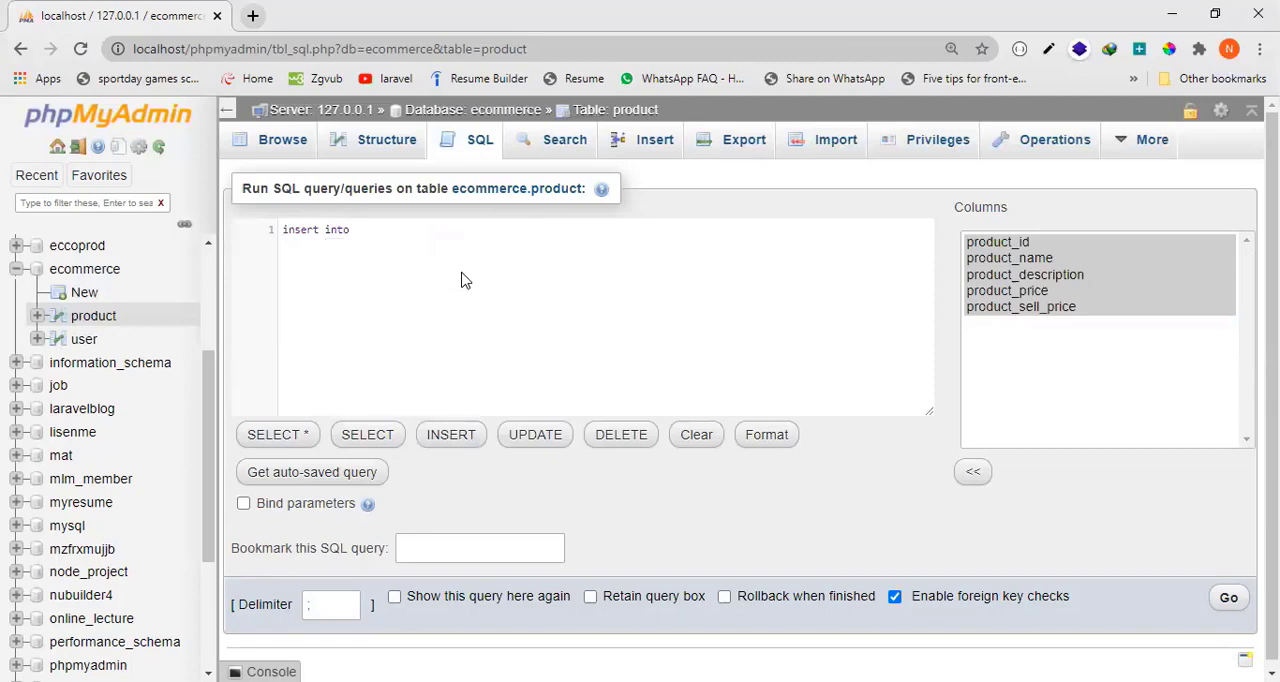
drag(347, 232, 283, 230)
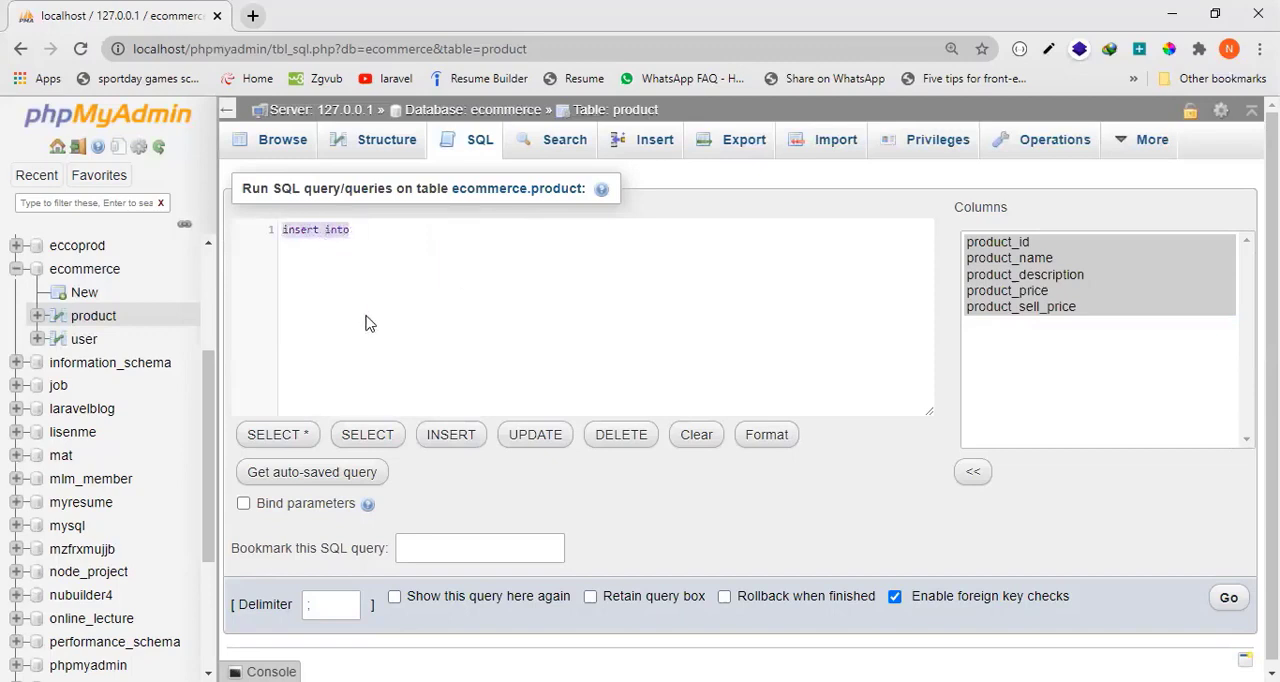
click(361, 231)
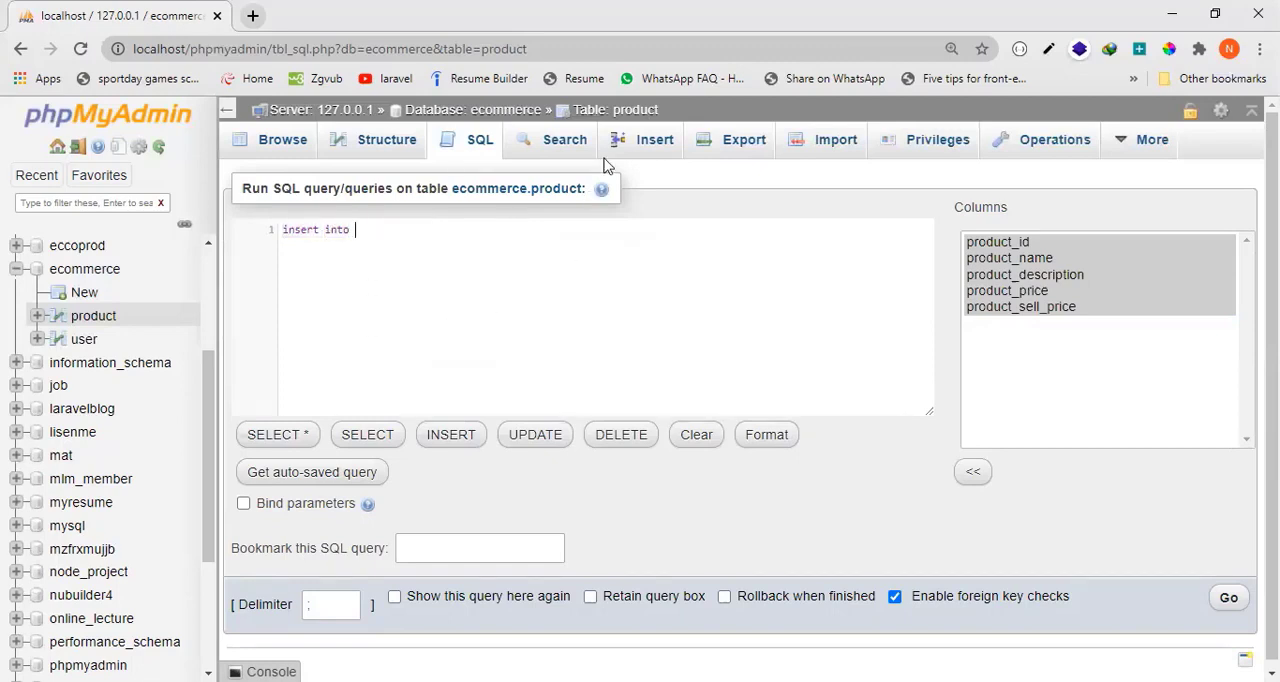
Add the table name product after "insert into" in the query.
click(640, 112)
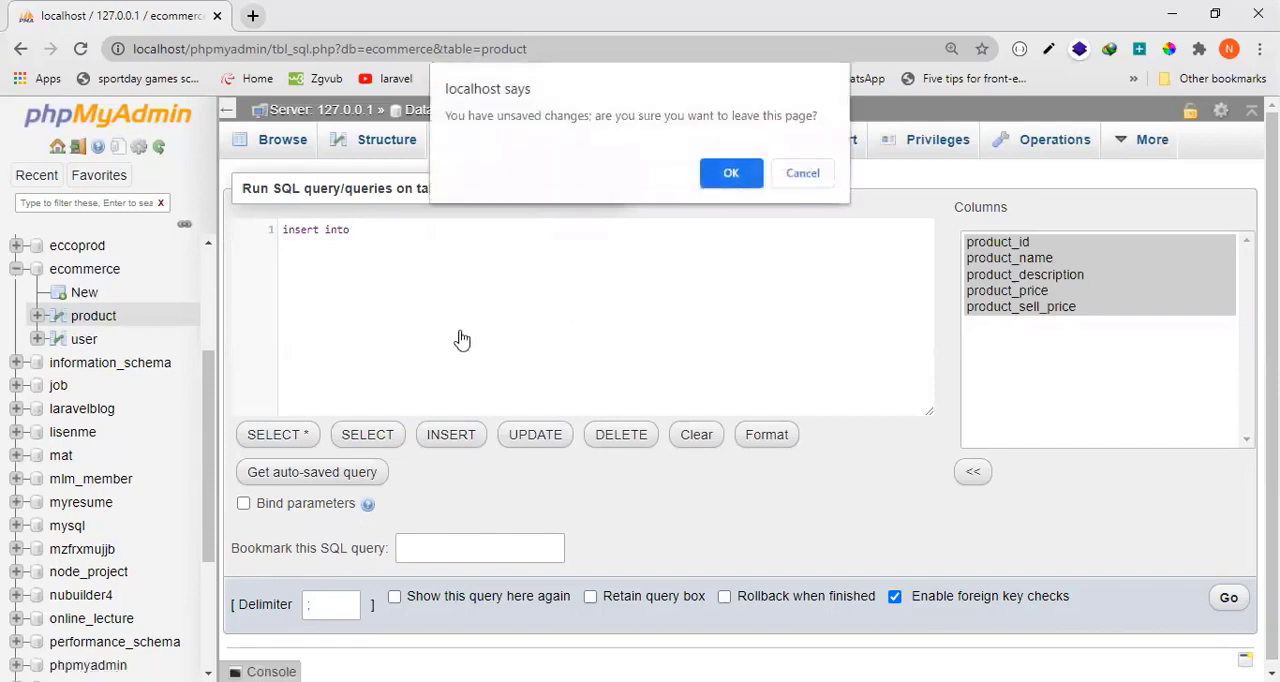
click(733, 180)
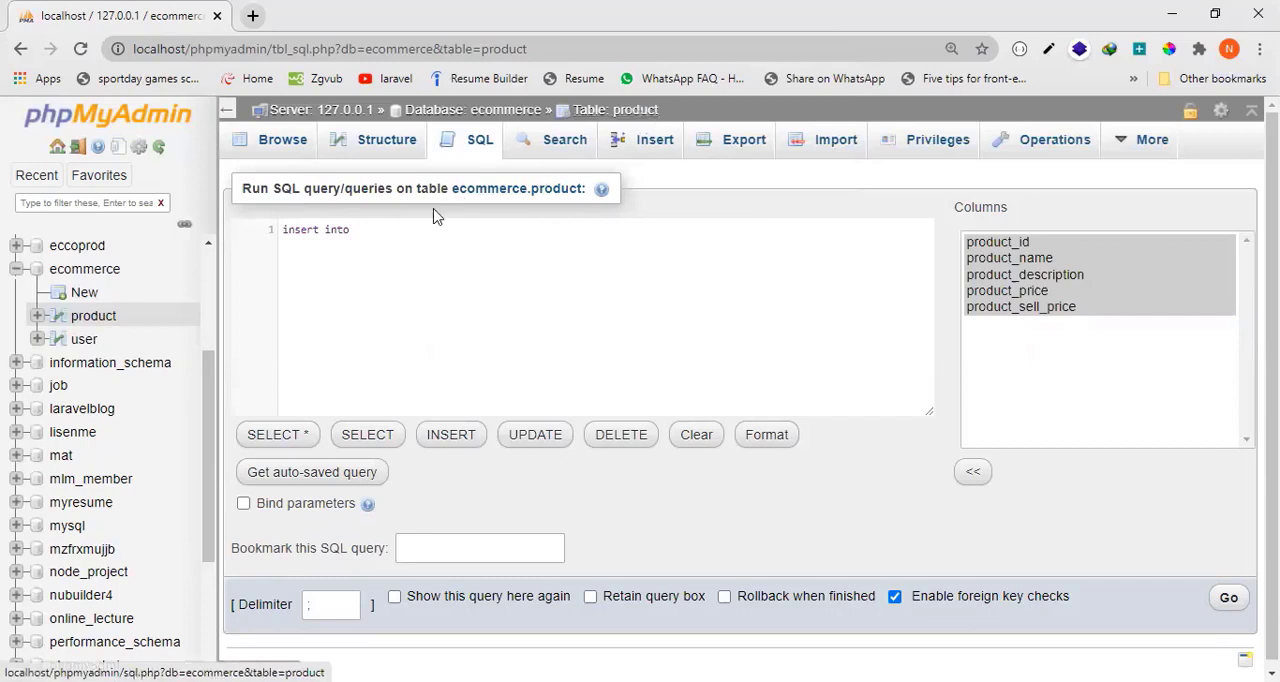
click(398, 233)
text(p)
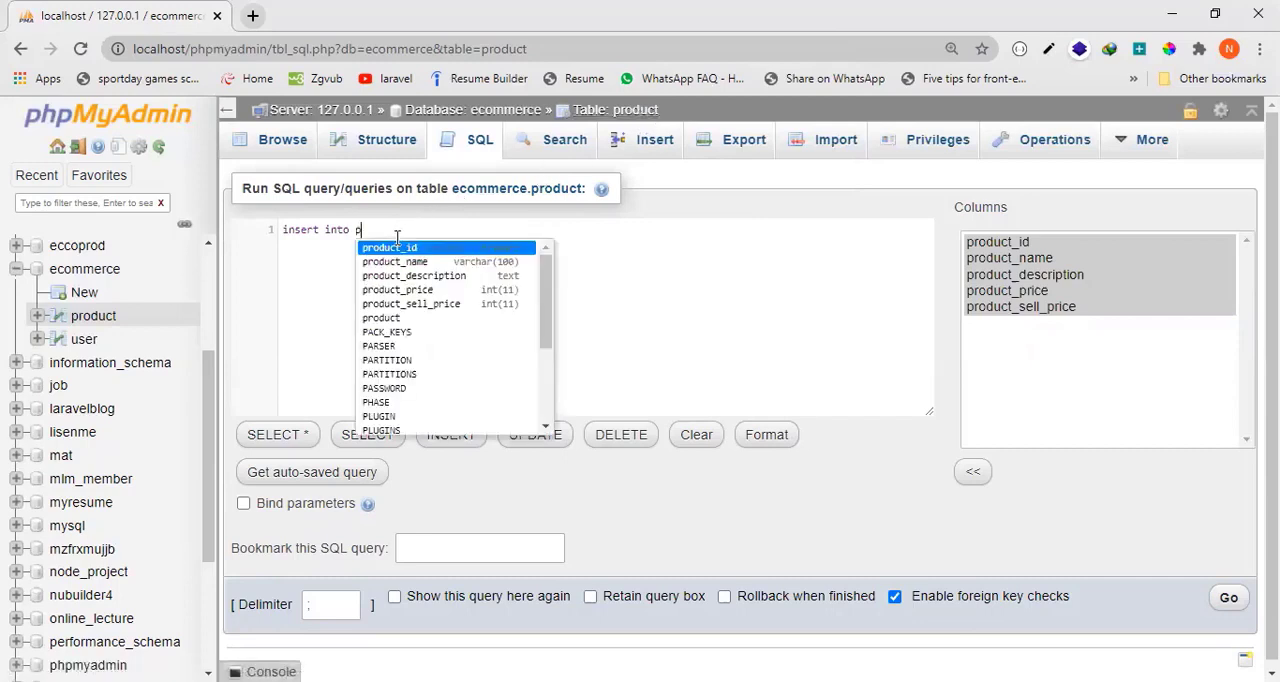
text(rodu)
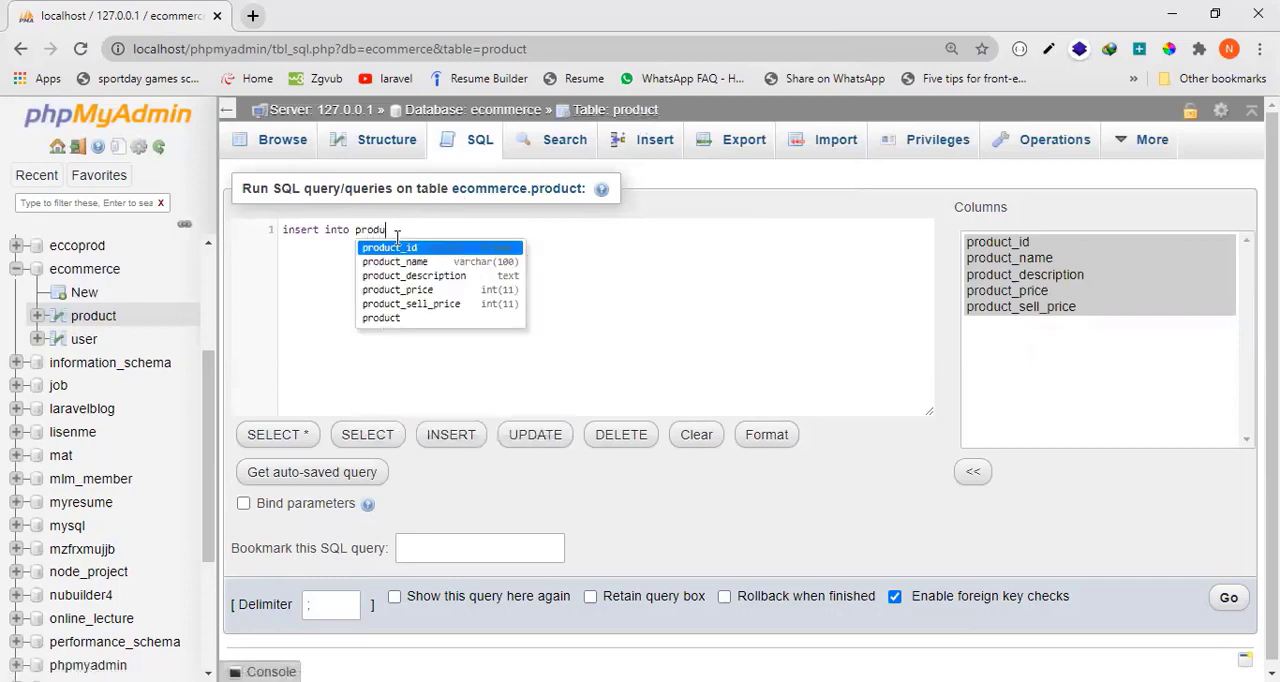
text(ct)
Review the product_name, product_description, product_price and product_sell_price entries in the column list.
click(1034, 344)
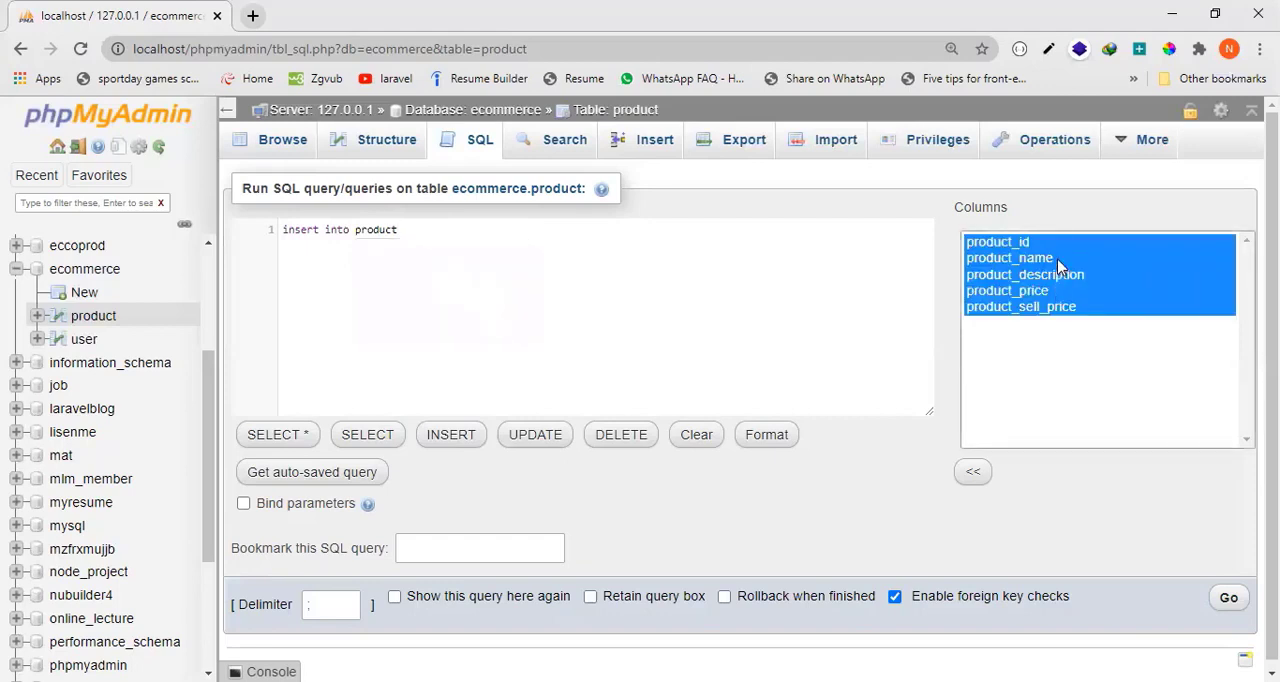
click(1062, 257)
click(1072, 278)
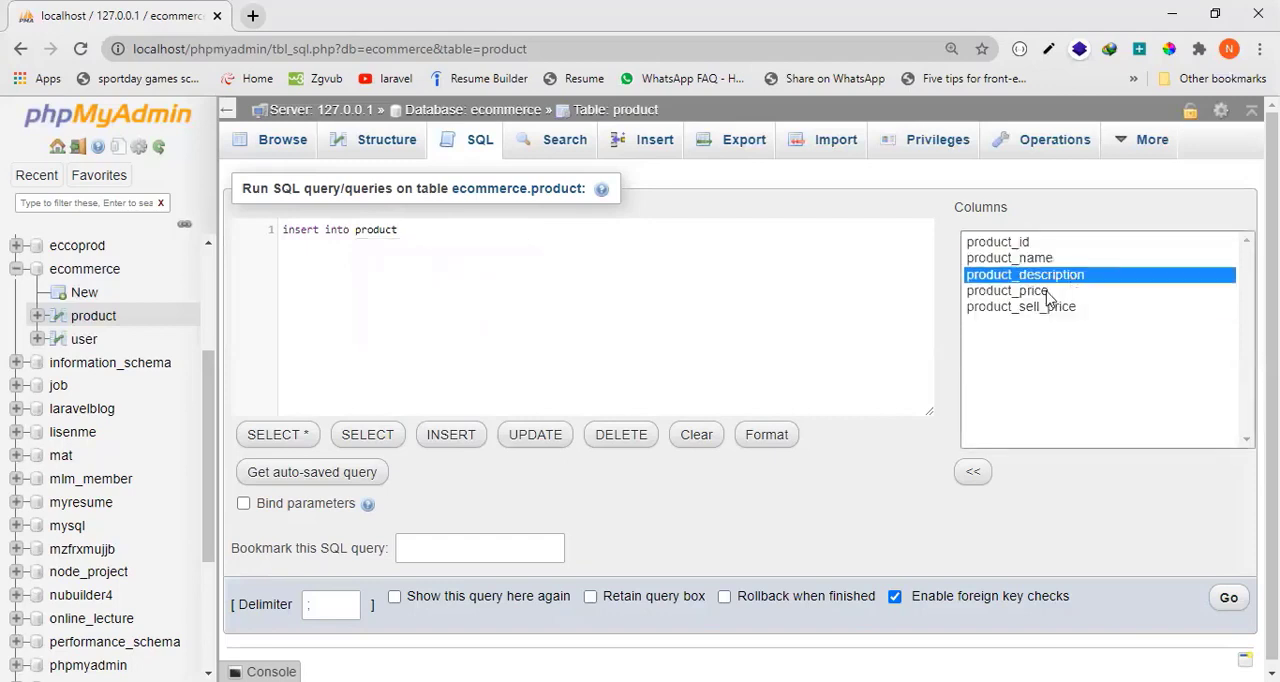
click(1050, 294)
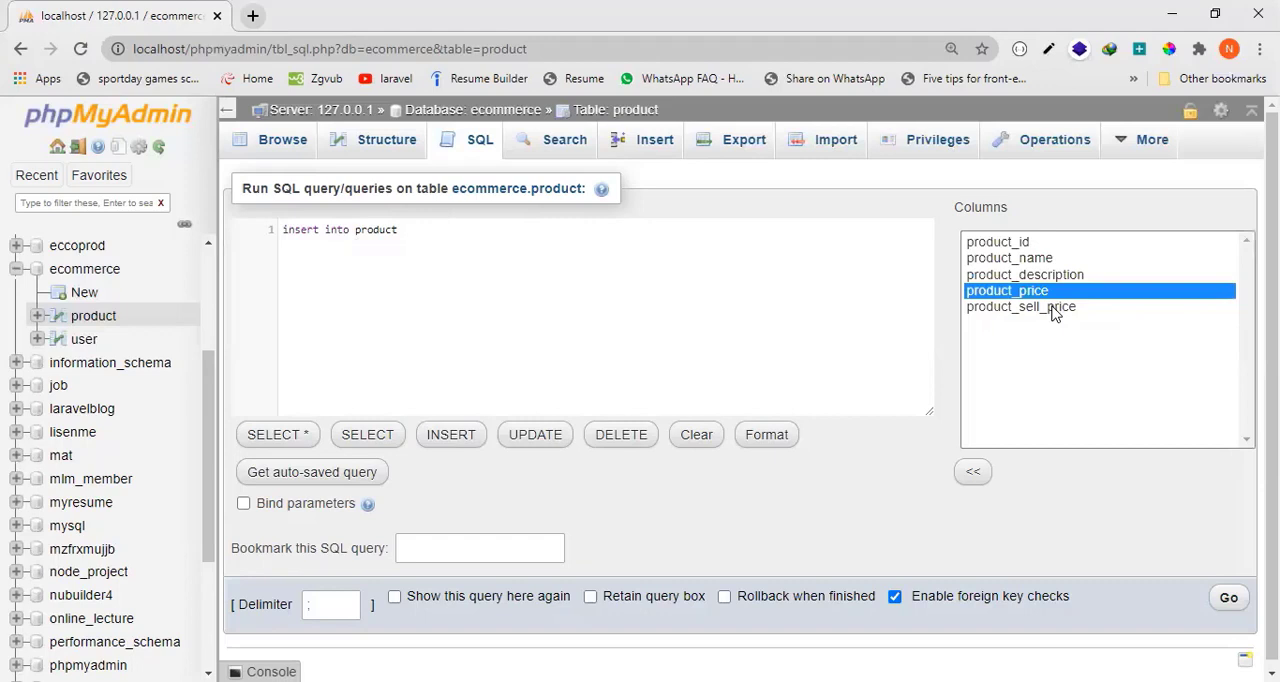
click(1052, 310)
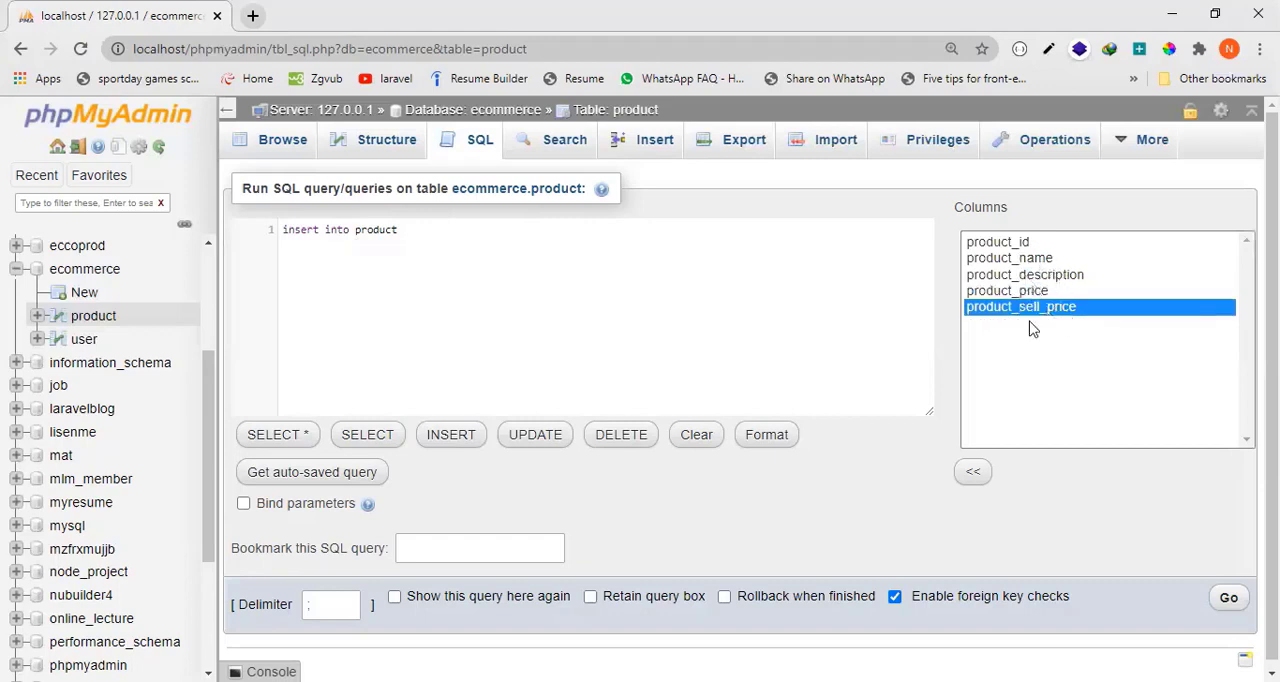
Open the INSERT statement's column list after the table name with a parenthesis and a backtick.
click(438, 232)
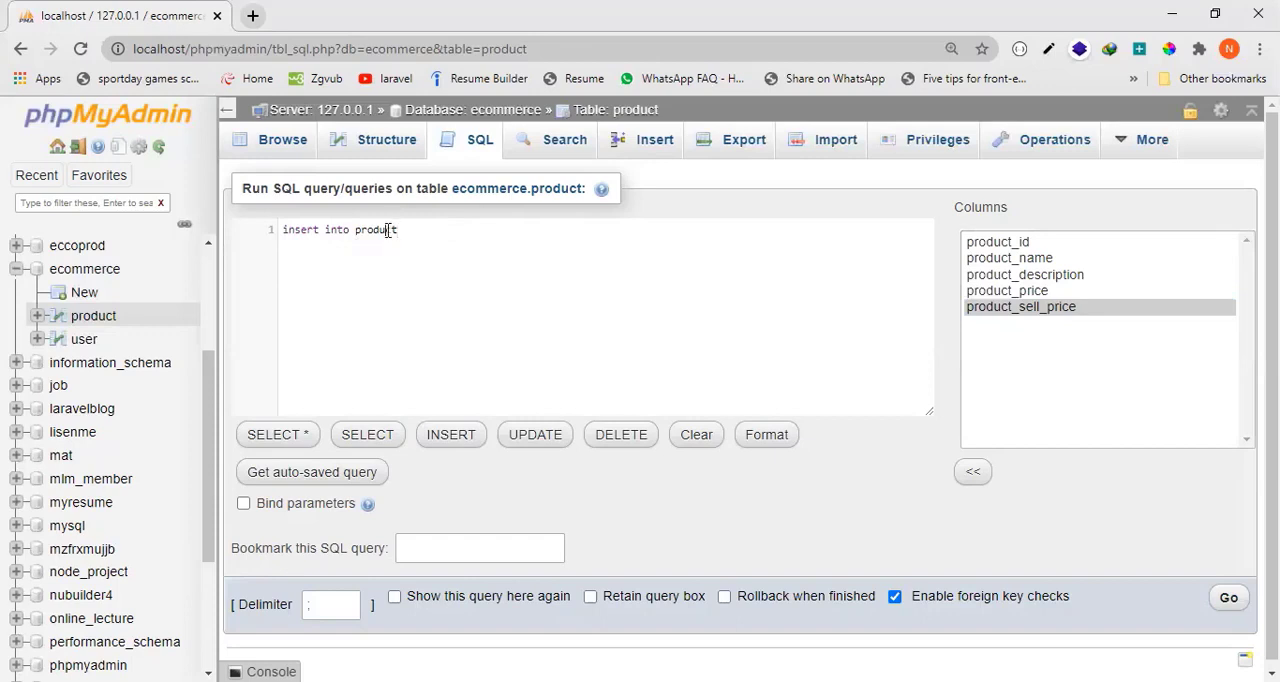
double_click(388, 230)
click(423, 230)
text(`)
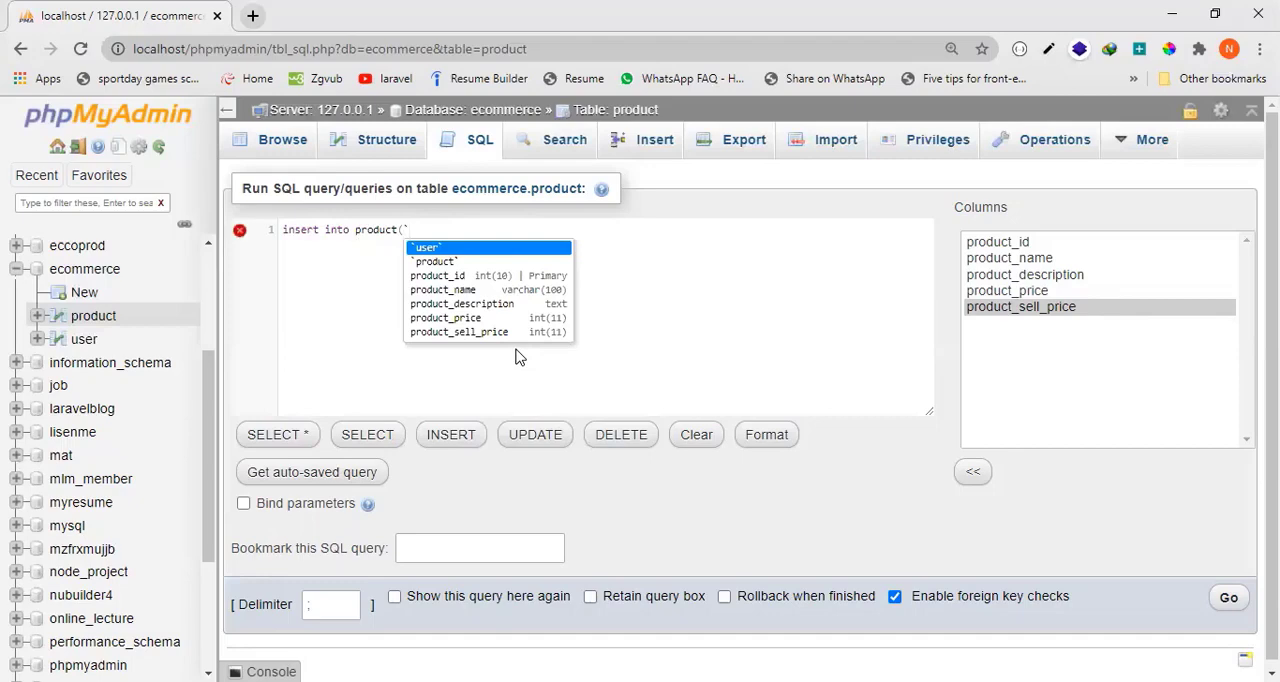
key(ctrl+plus)
key(ctrl+plus)
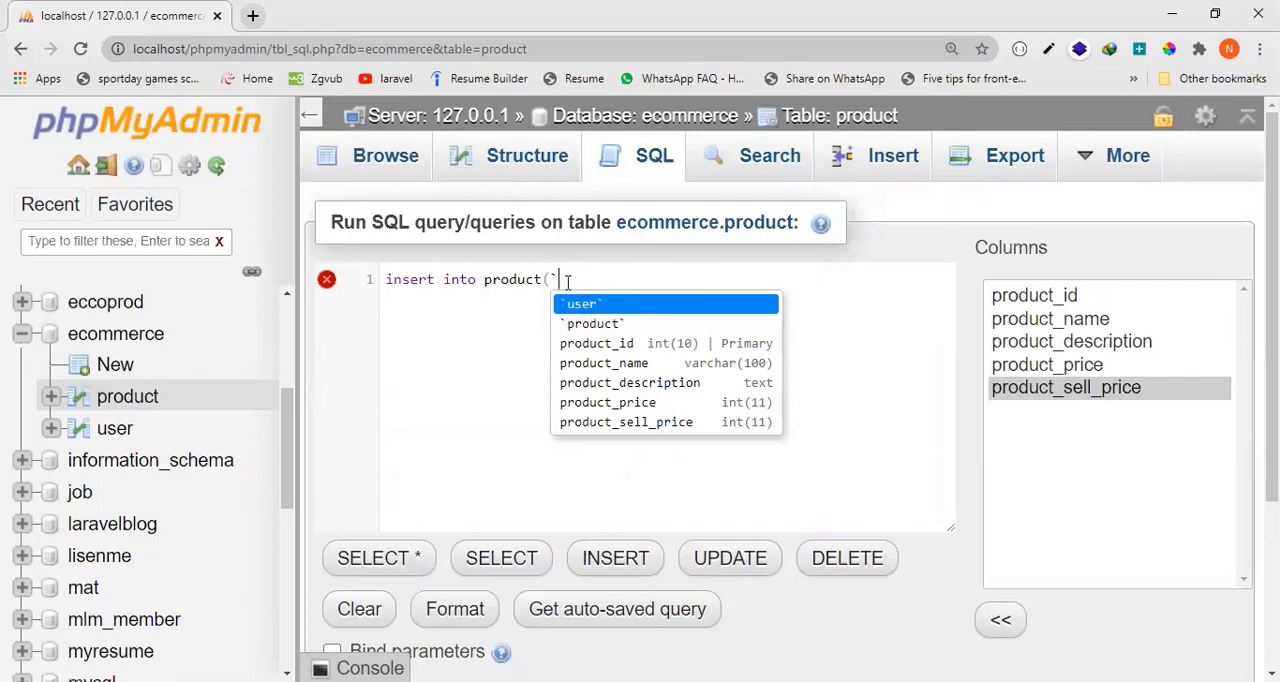
key(BackSpace)
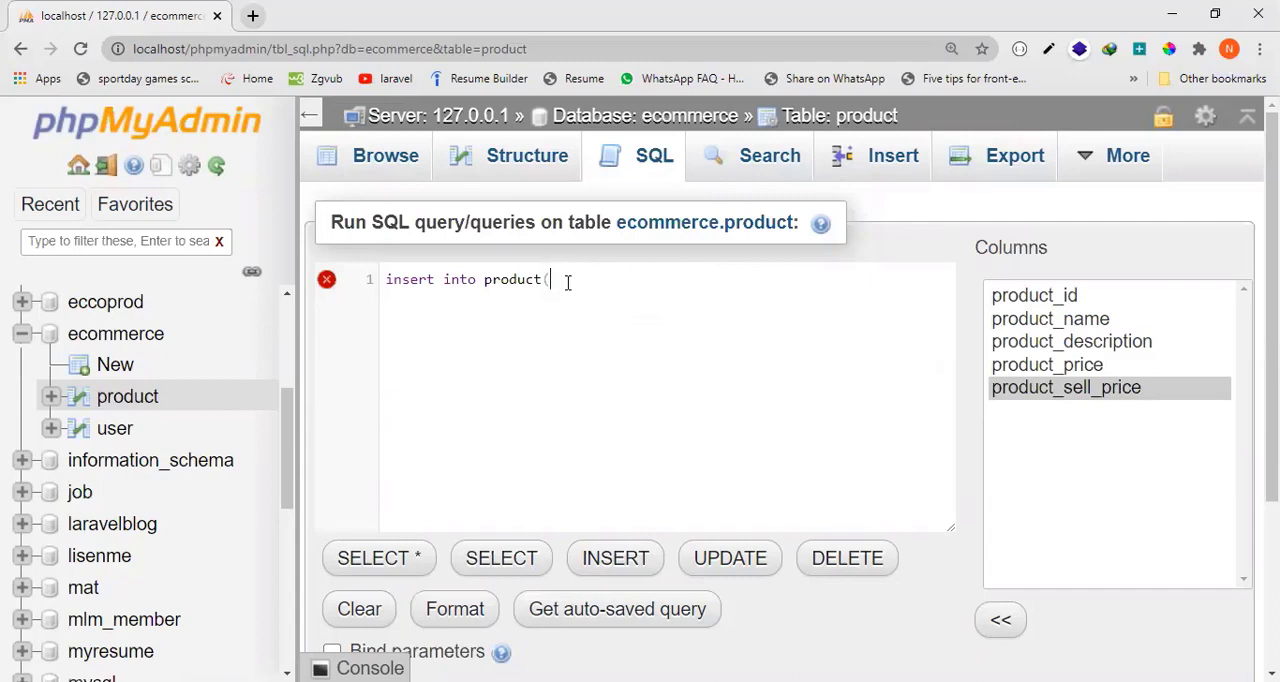
text(`)
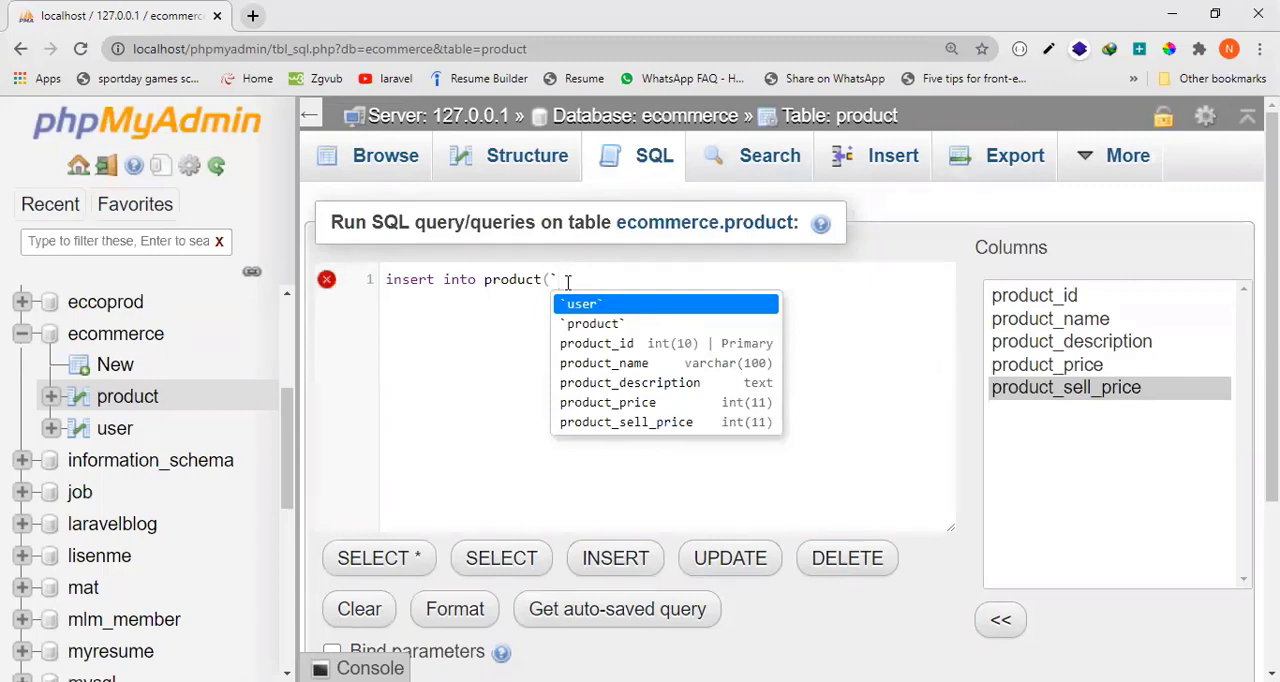
text(pro)
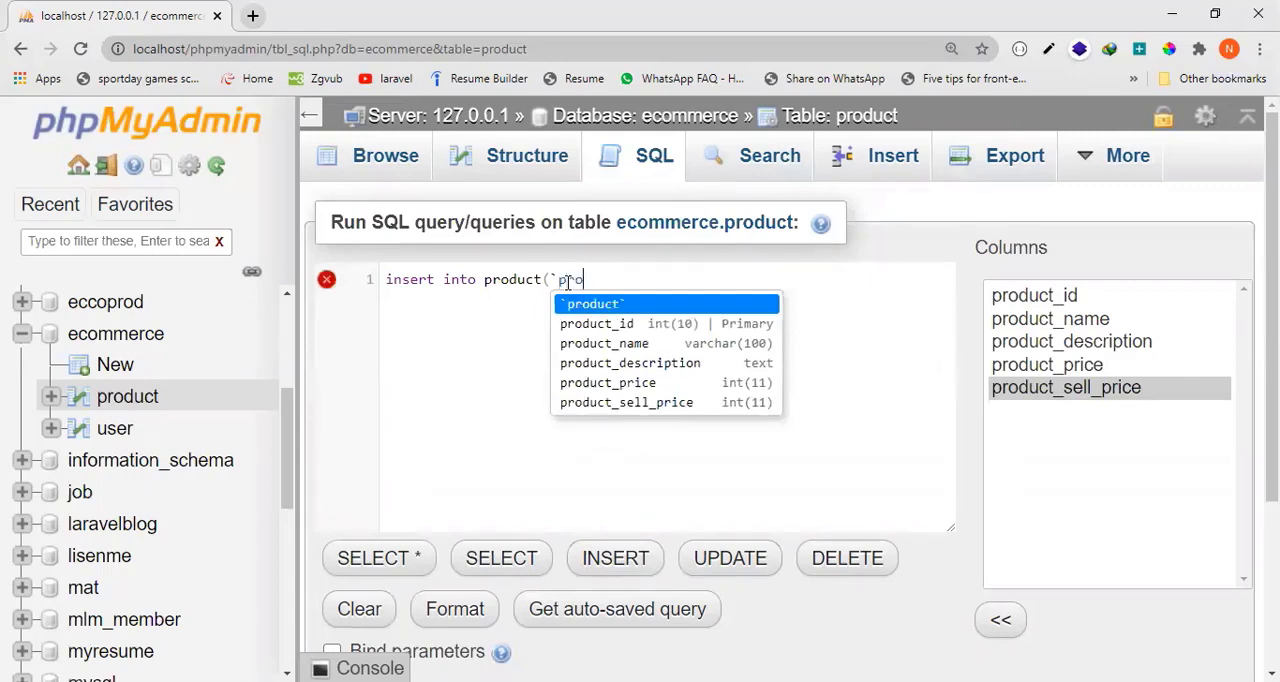
text(duct_)
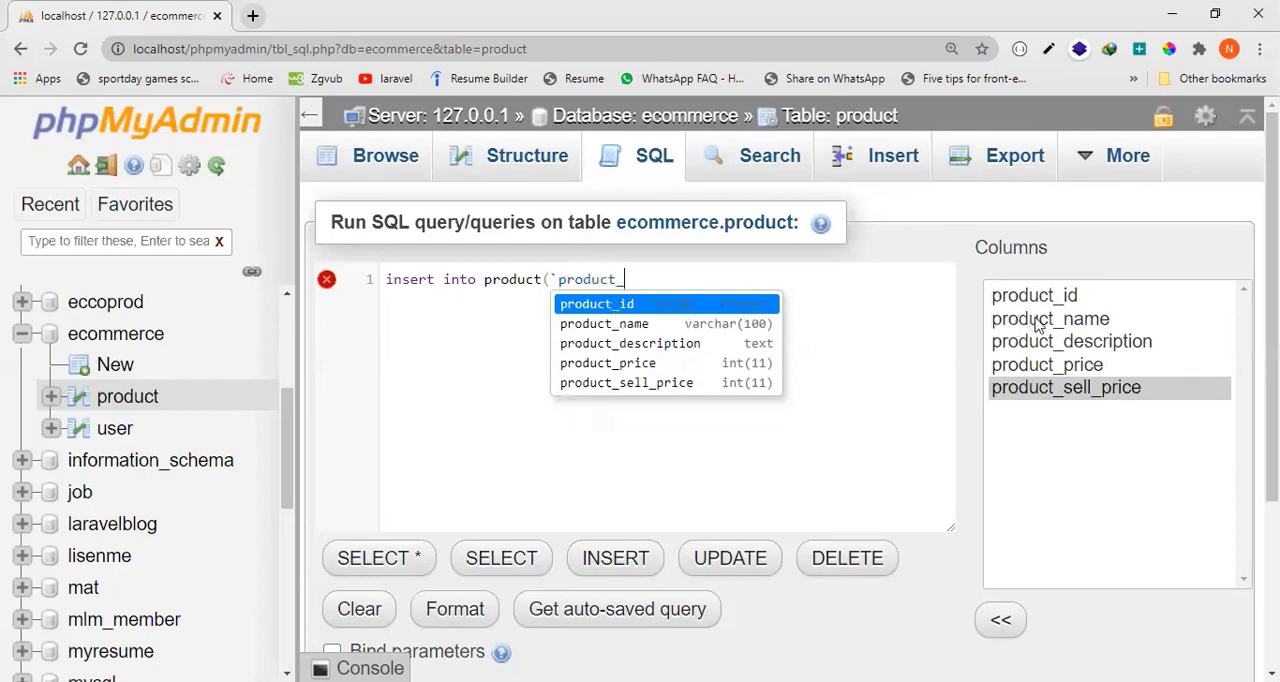
text(n)
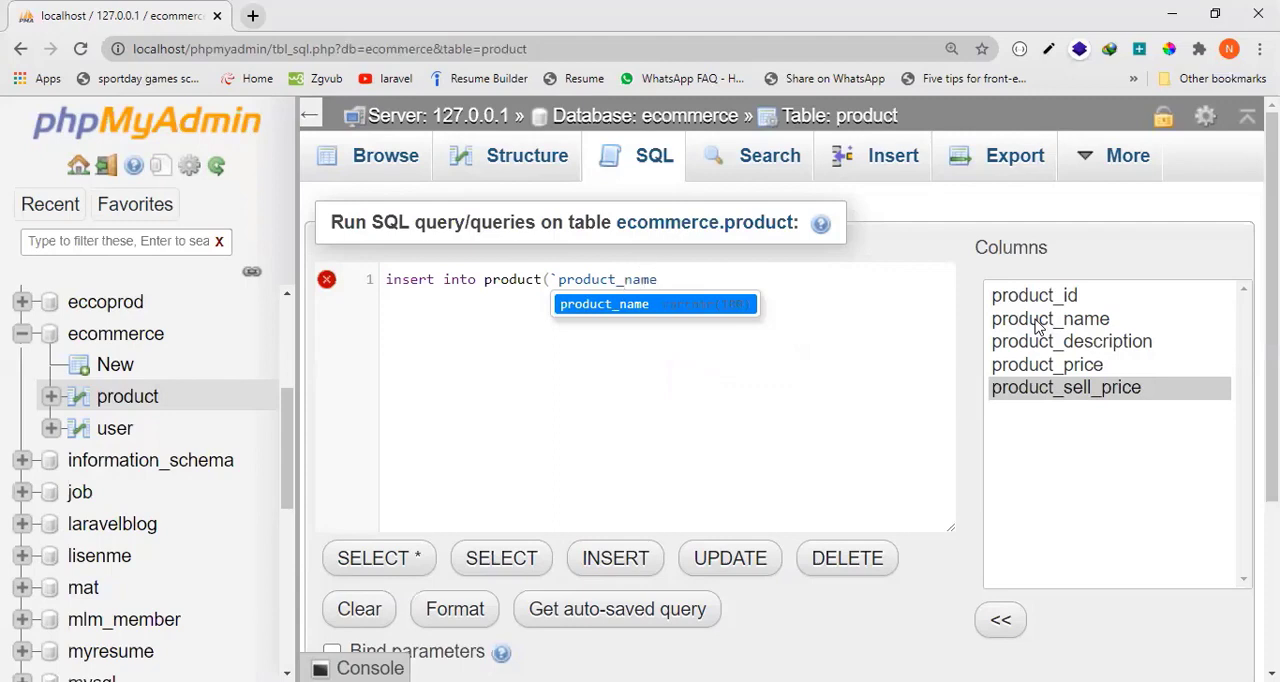
text(ame`)
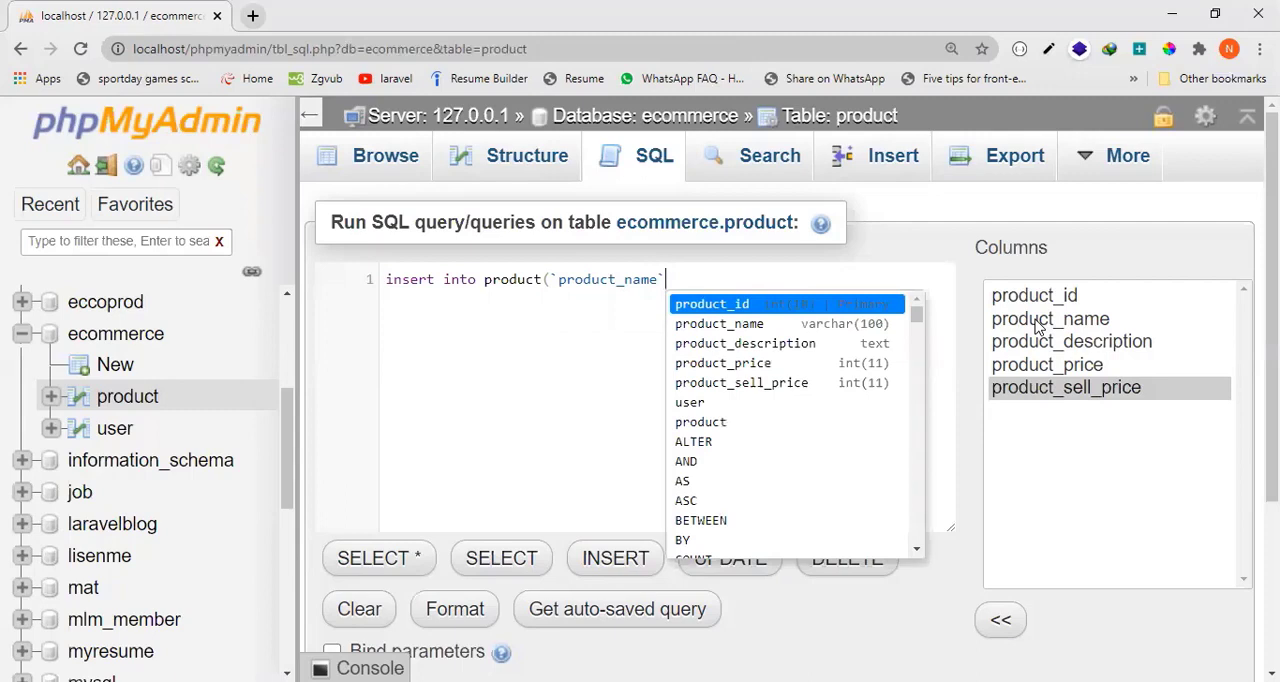
text(,)
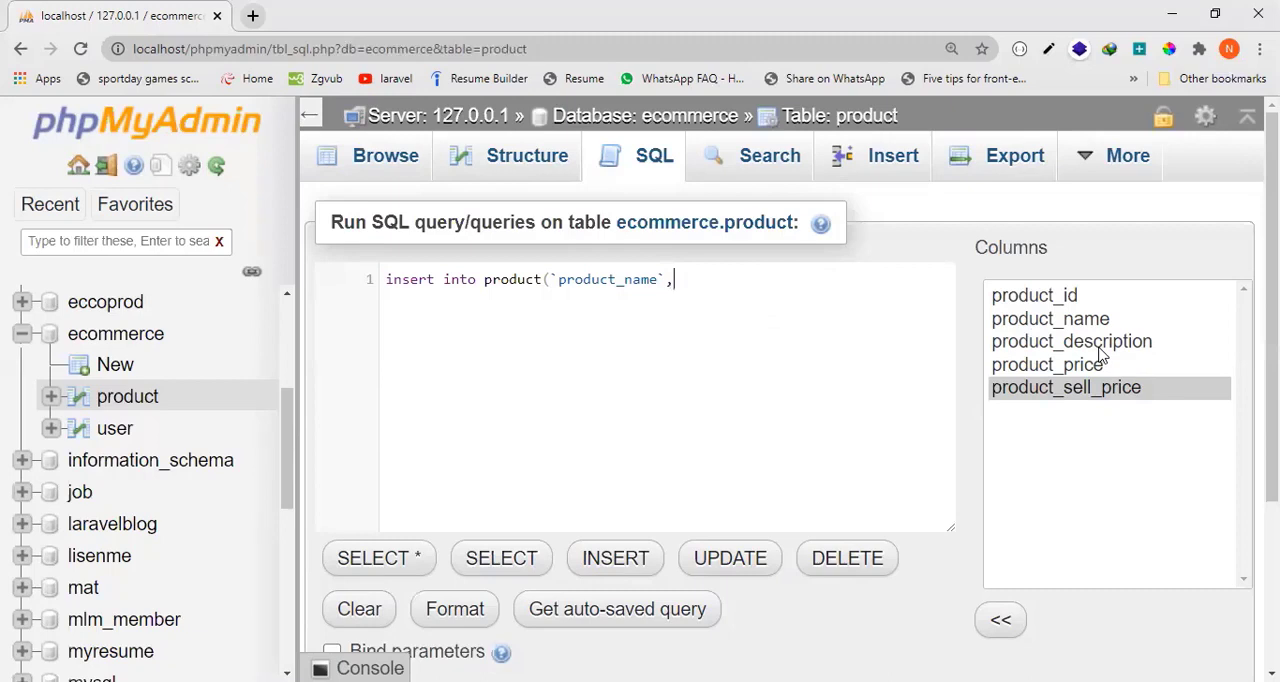
text(`pr)
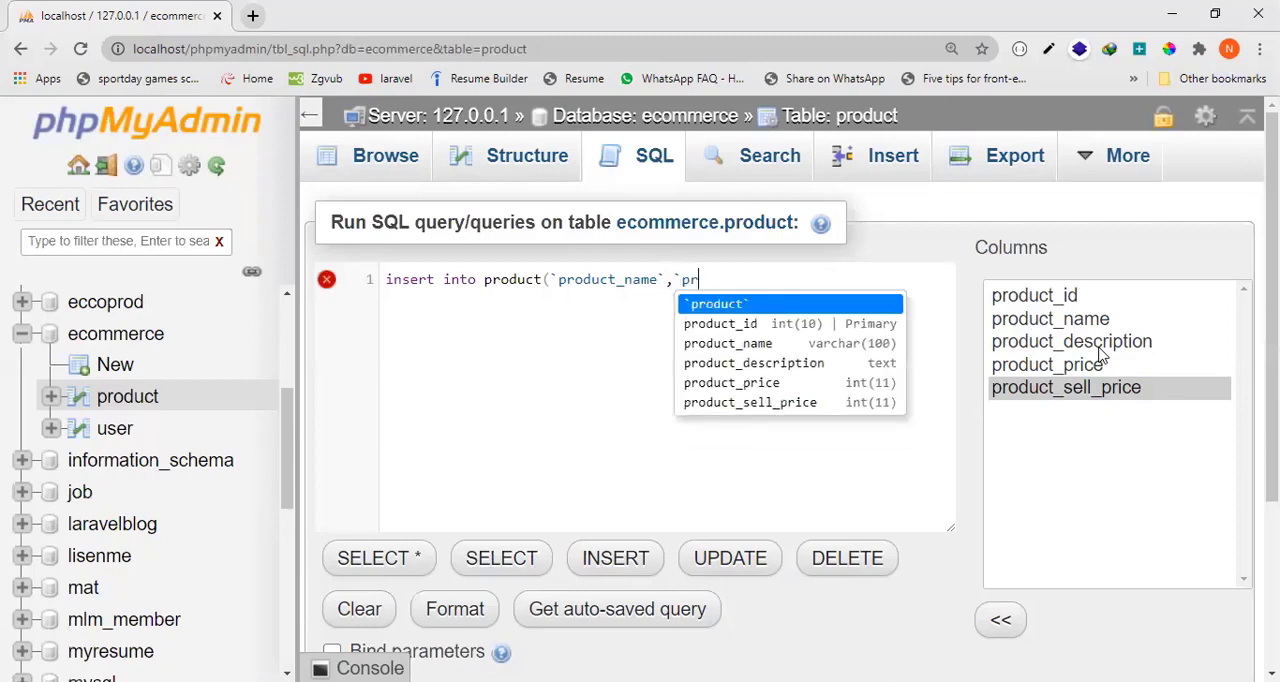
text(oduct_desc)
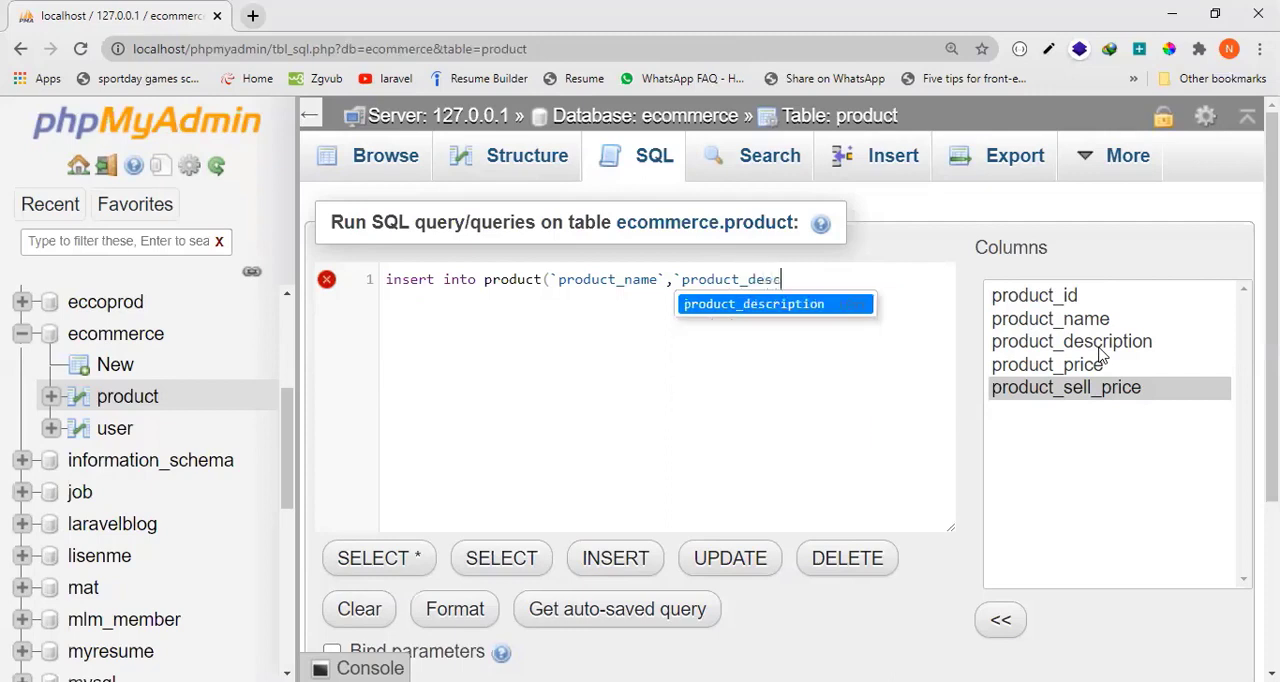
text(ription)
Add `product_price` as the third column of the INSERT statement, followed by a comma.
text(`,)
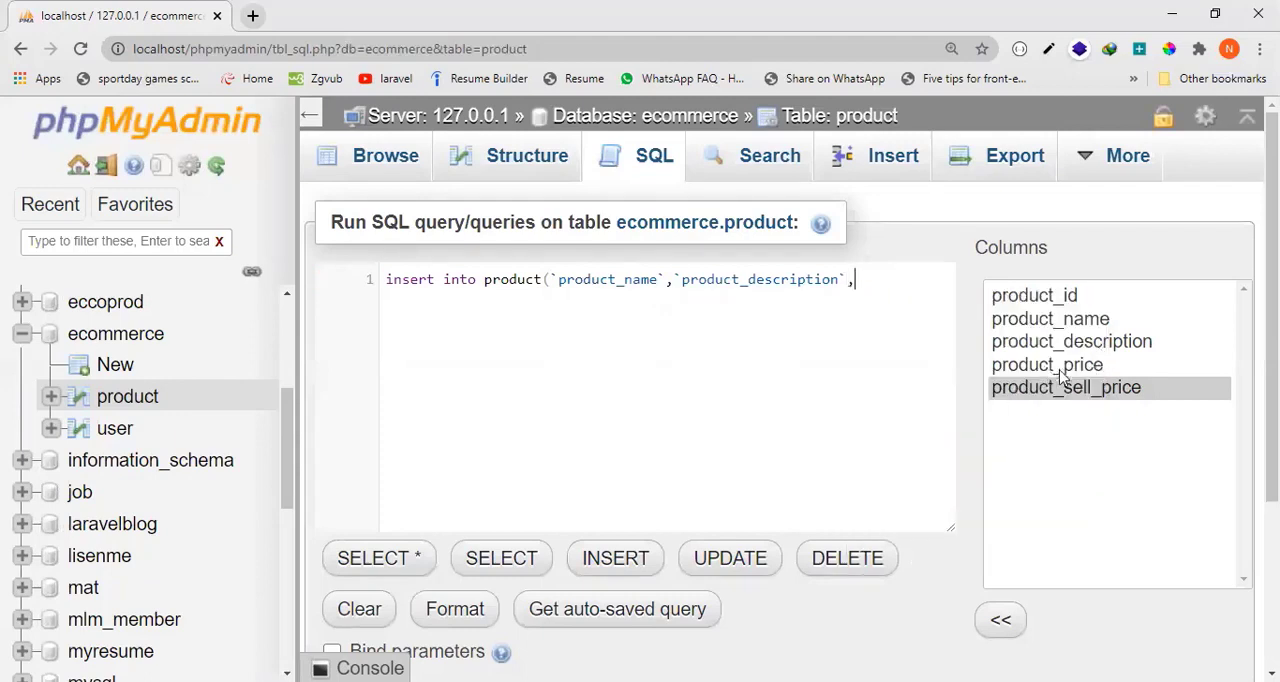
text(`pro)
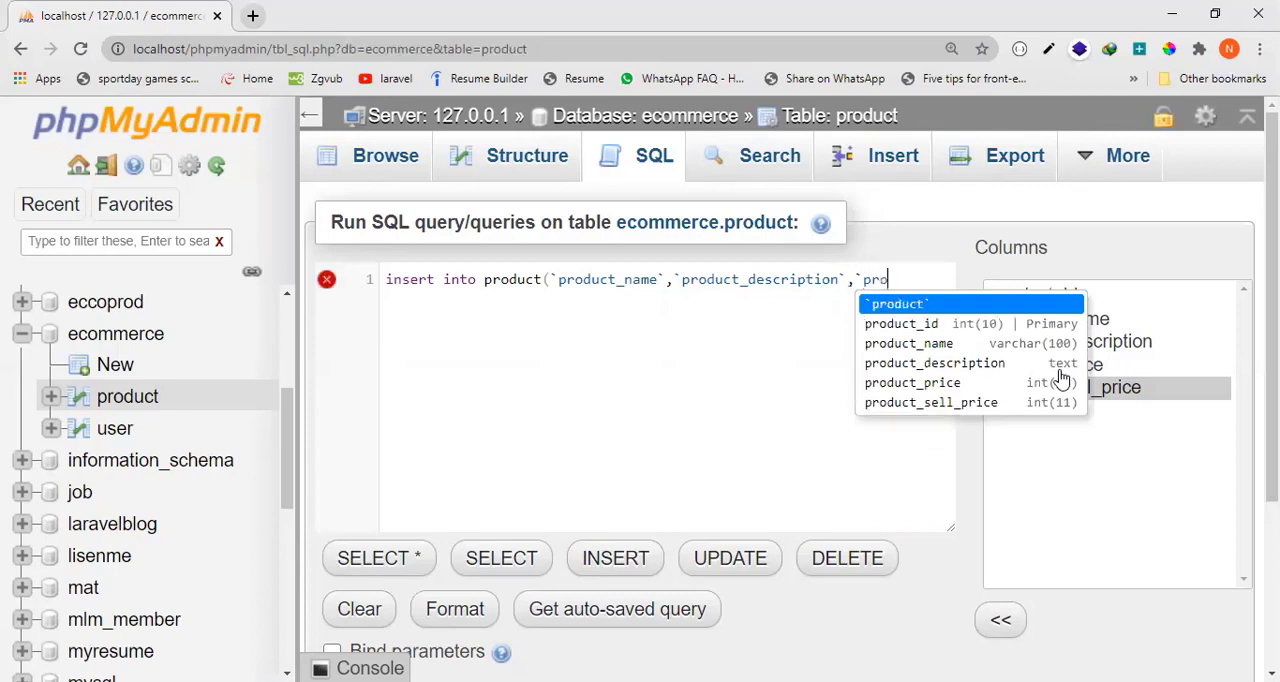
text(duct_)
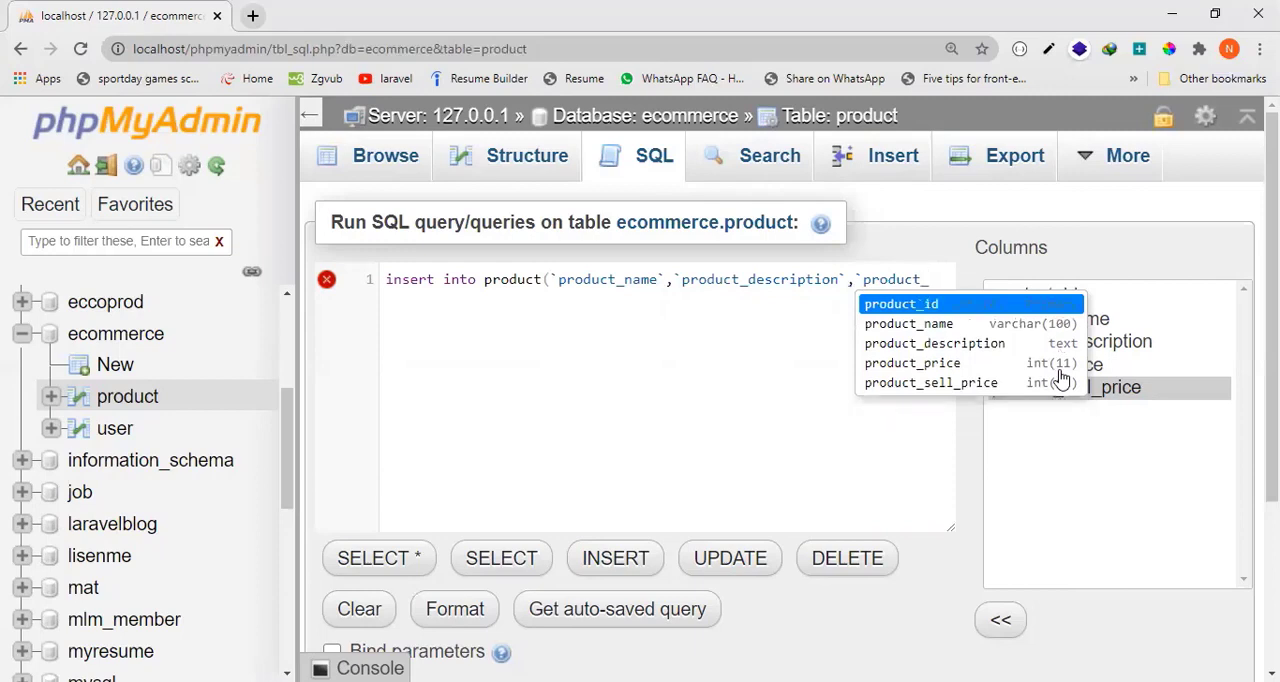
text(pric)
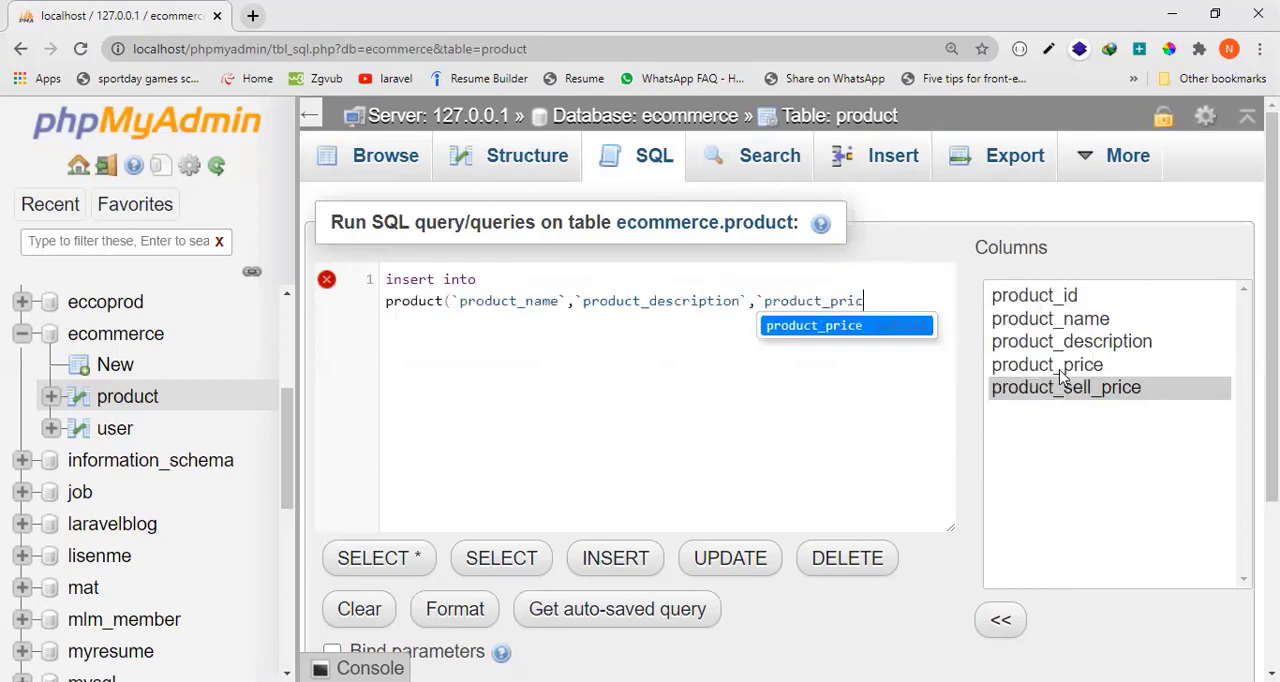
text(e`)
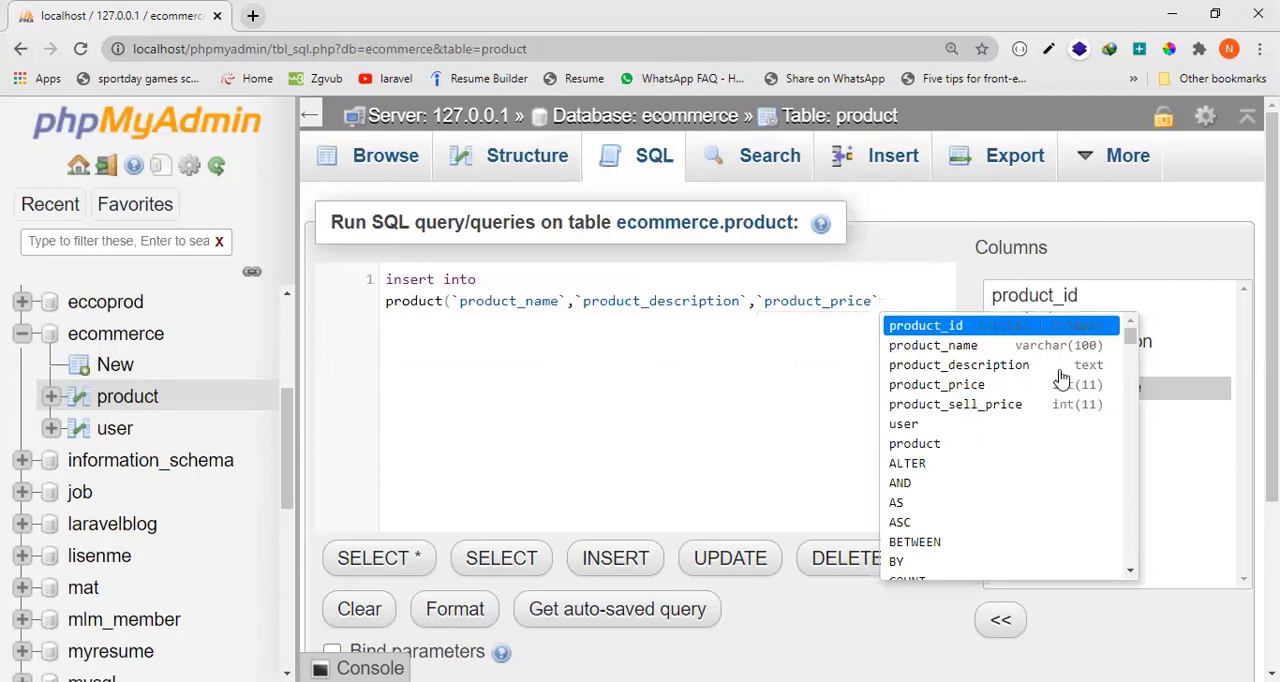
text(,)
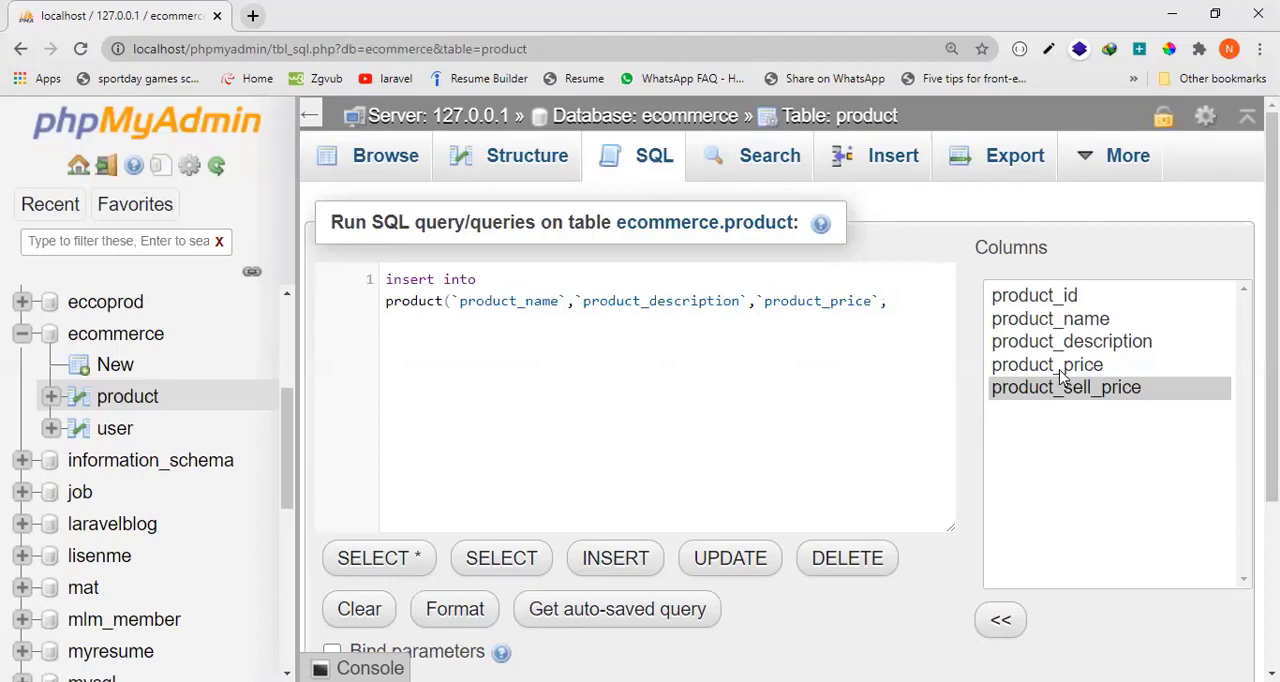
Add `product_sell_price` as the fourth column and close the column list with a parenthesis.
text(`pr)
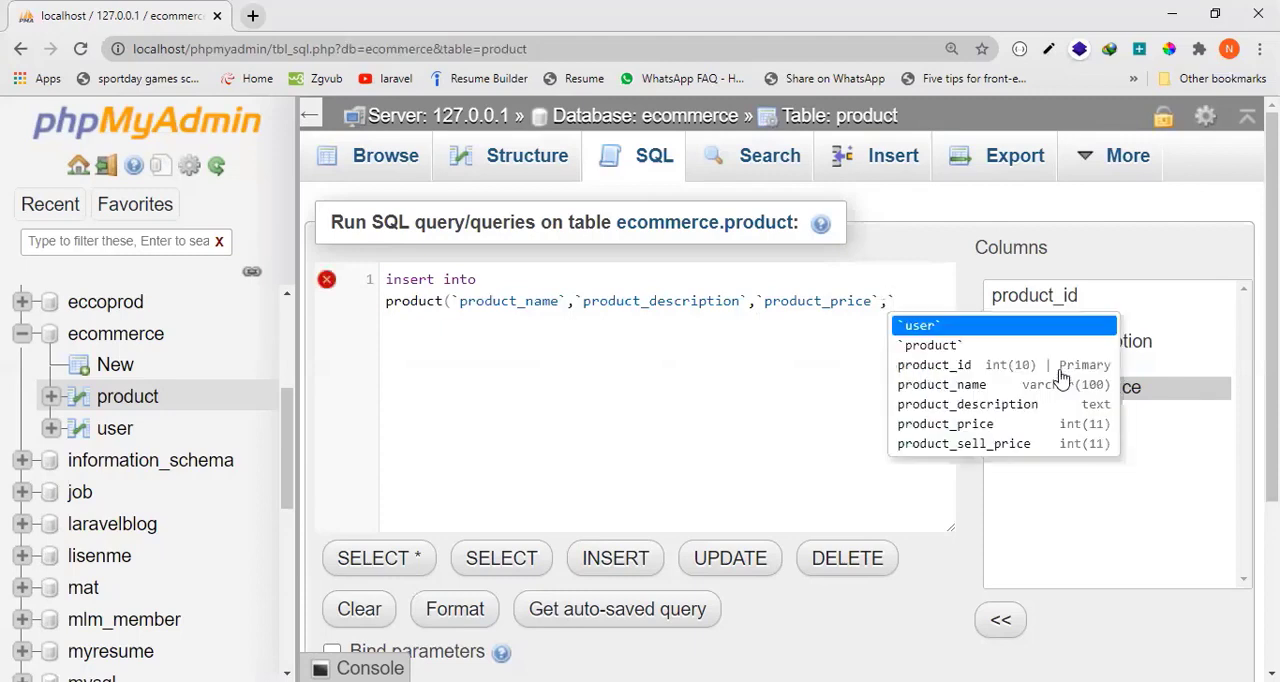
text(odu)
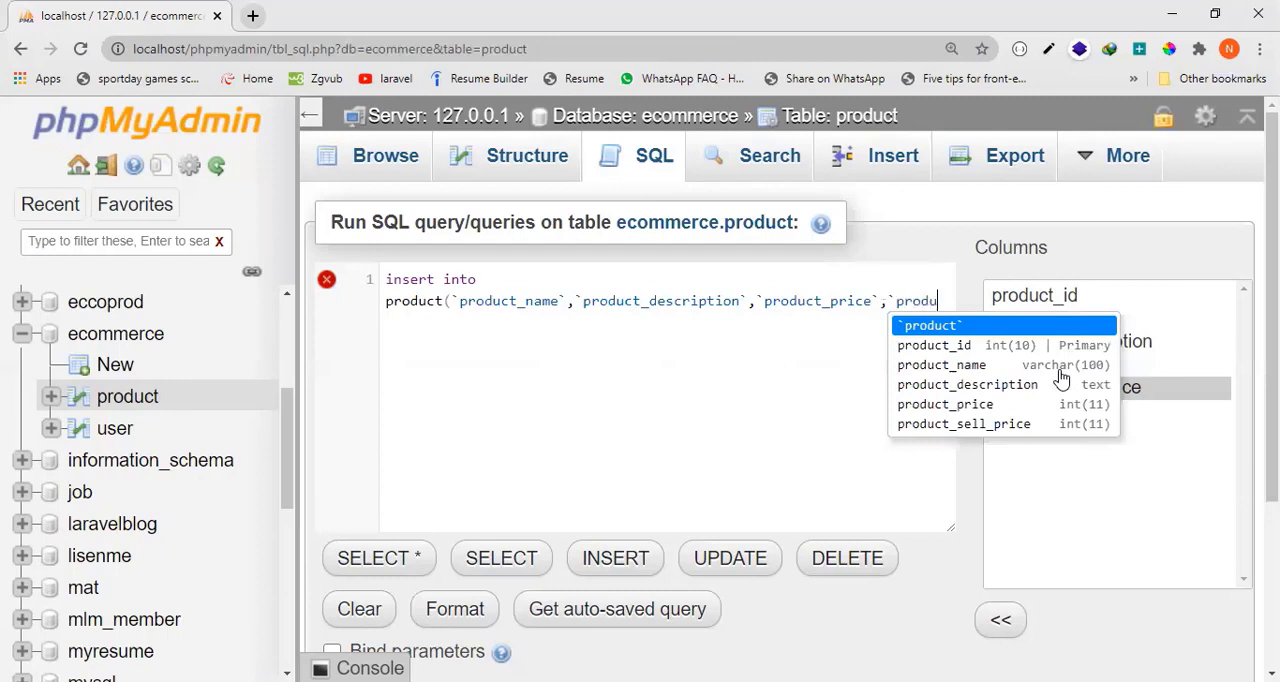
text(ct)
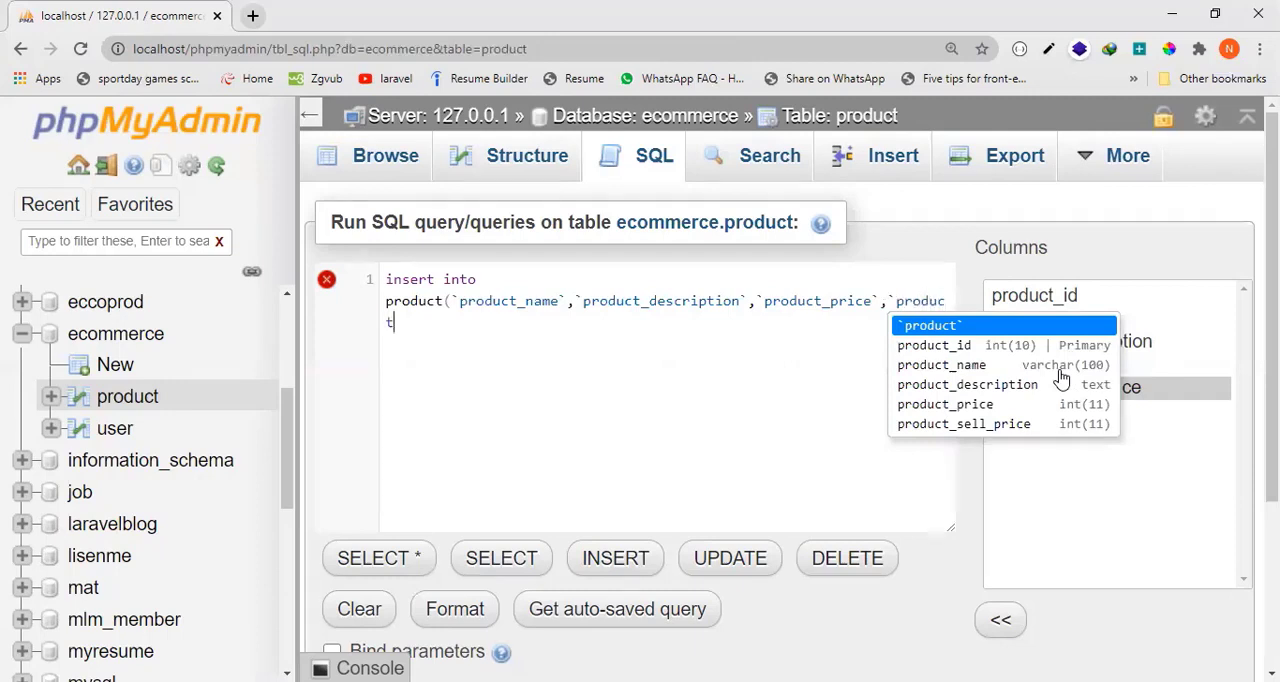
text(_sel)
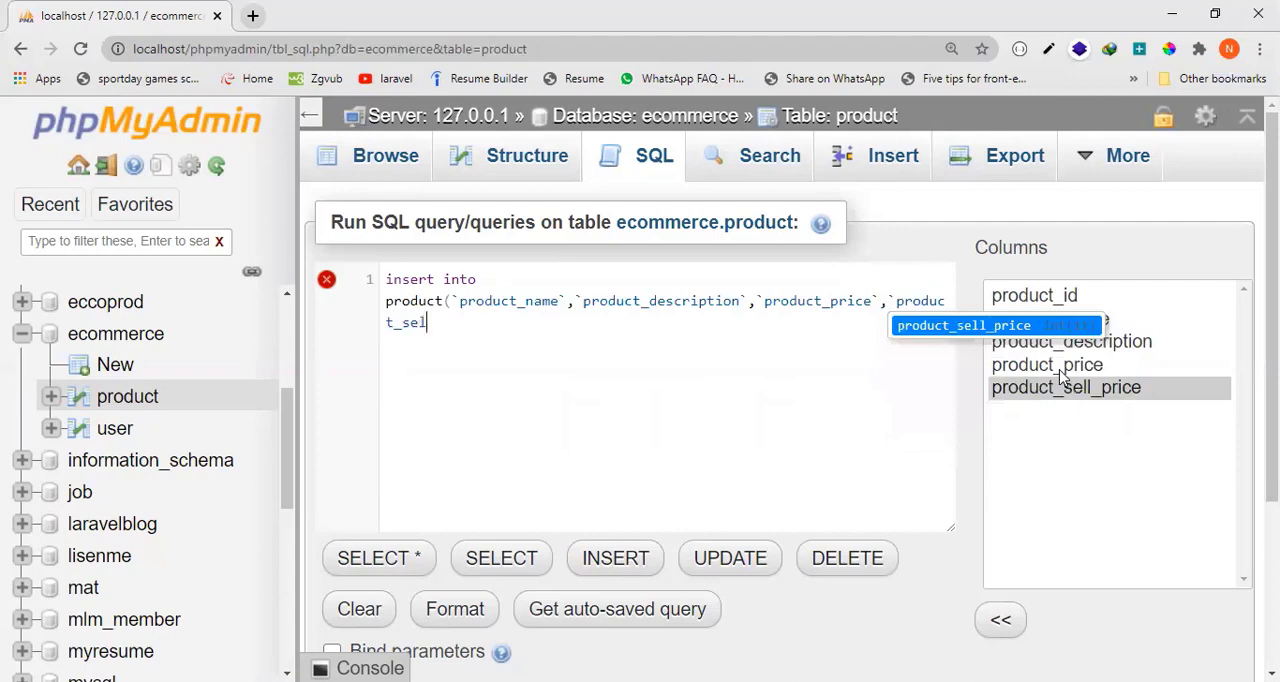
text(l_price`))
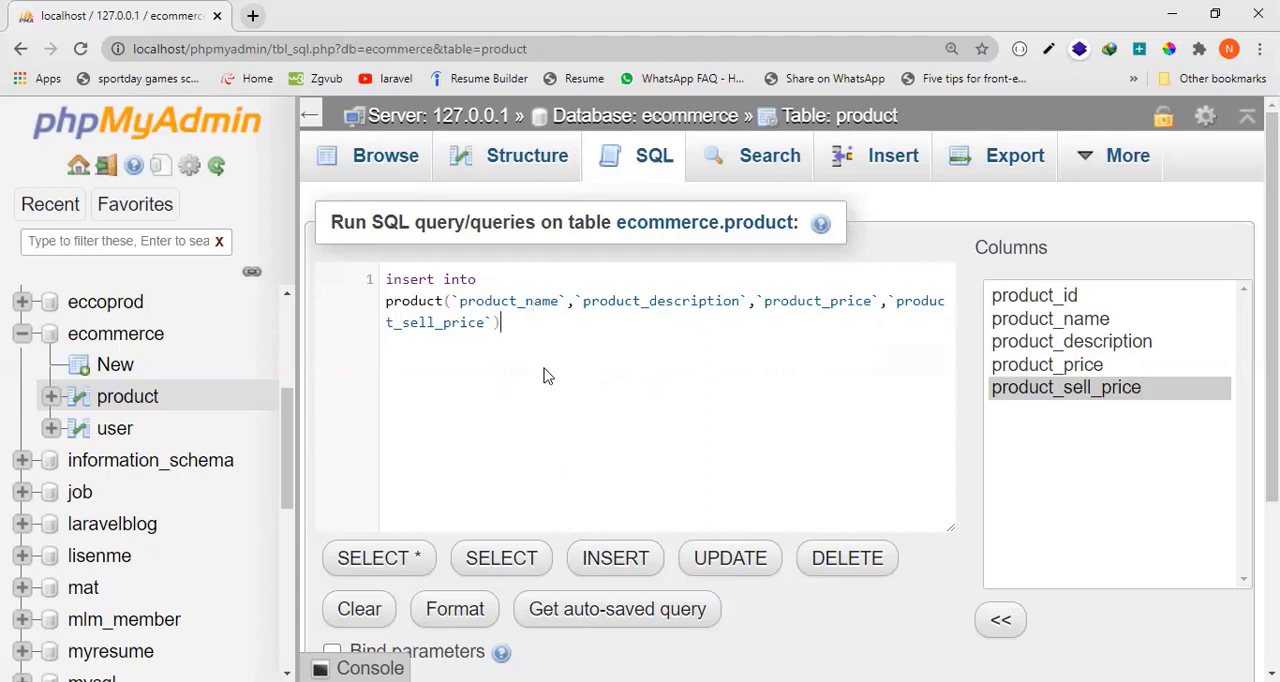
Append the values keyword with an empty pair of parentheses after the column list.
text(value)
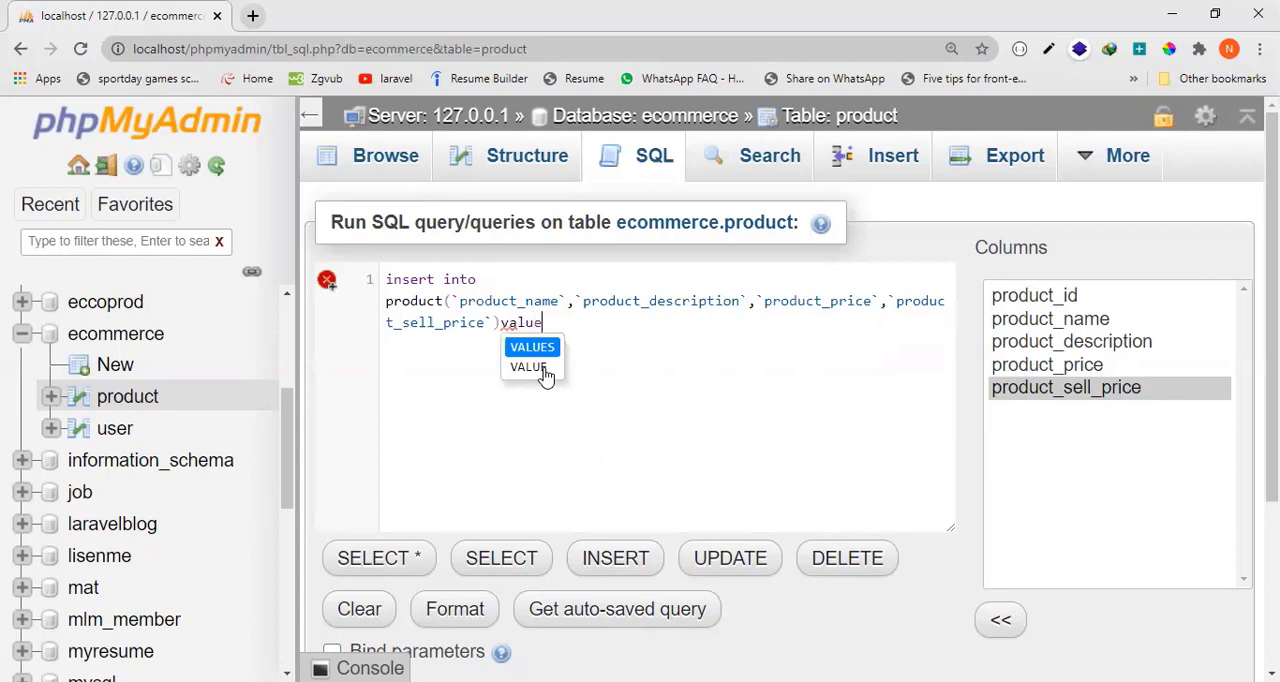
text(s()
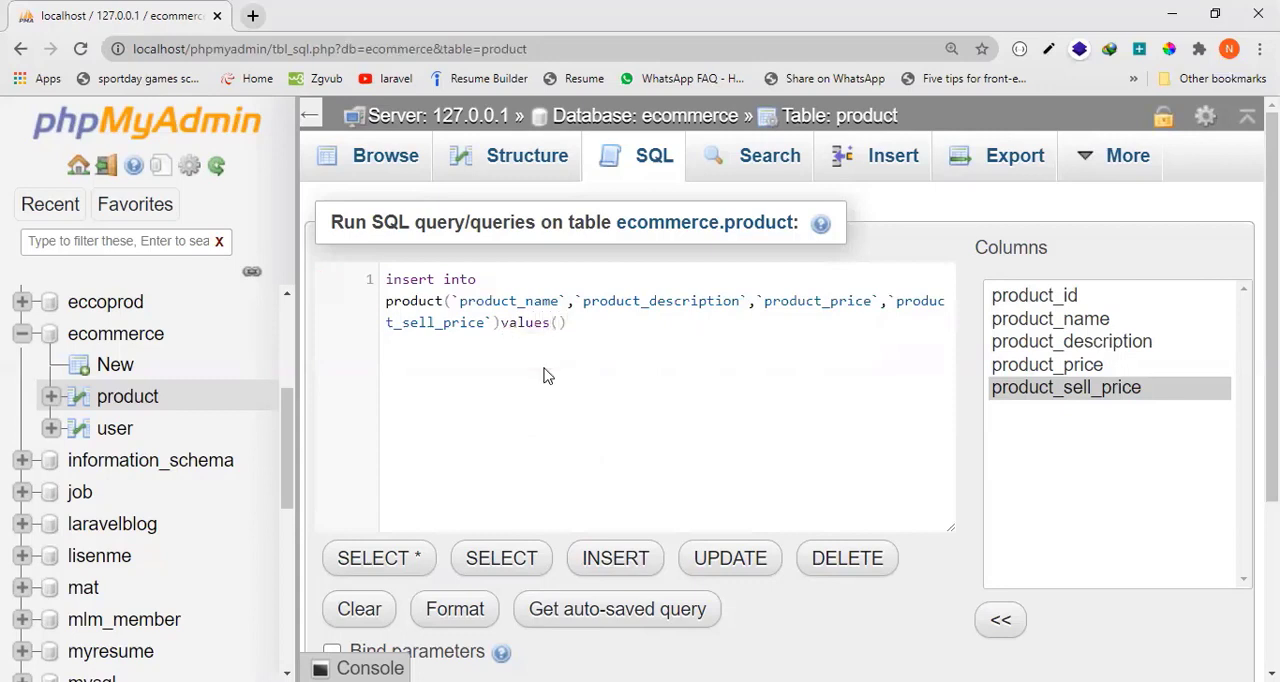
Enter 'LCD' in single quotes inside the values parentheses as the product_name value.
double_click(480, 301)
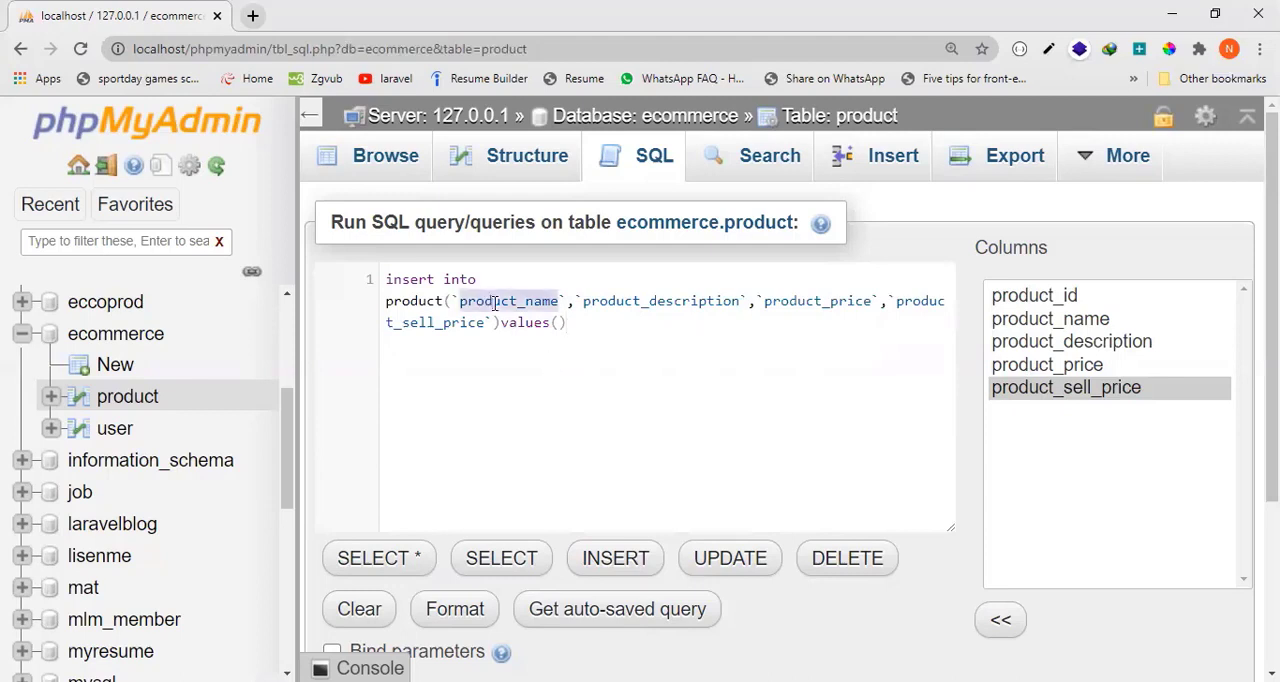
click(558, 325)
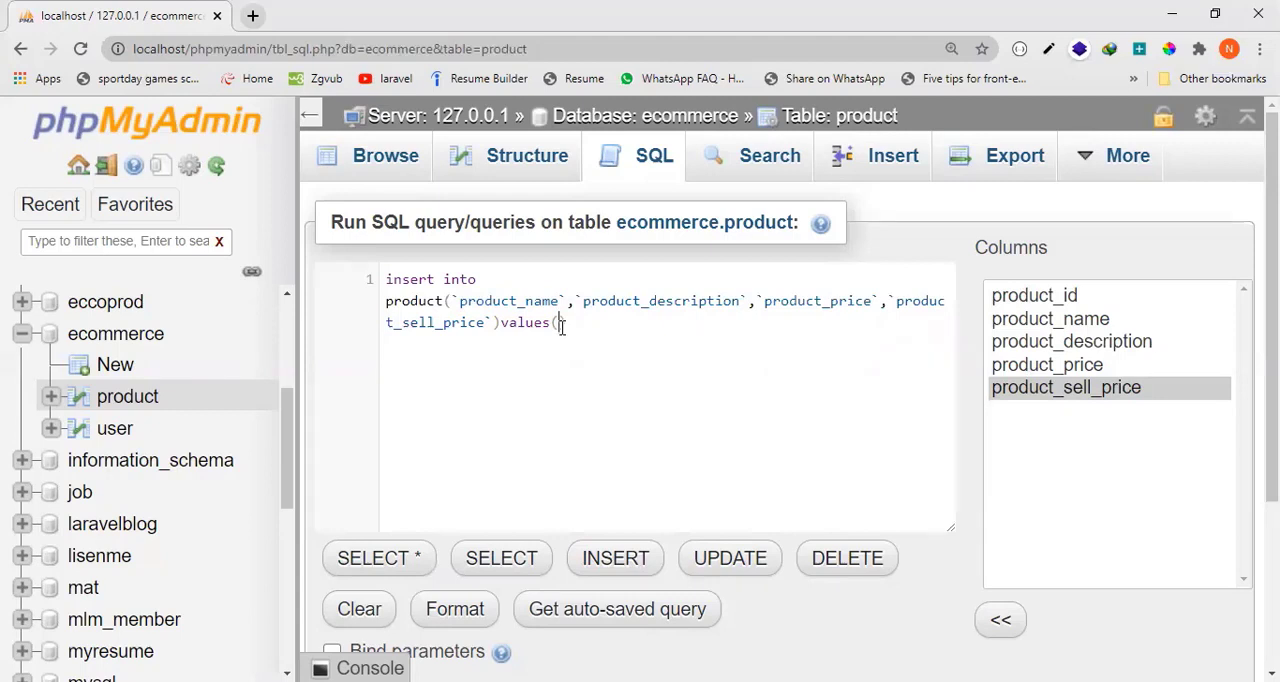
text(')
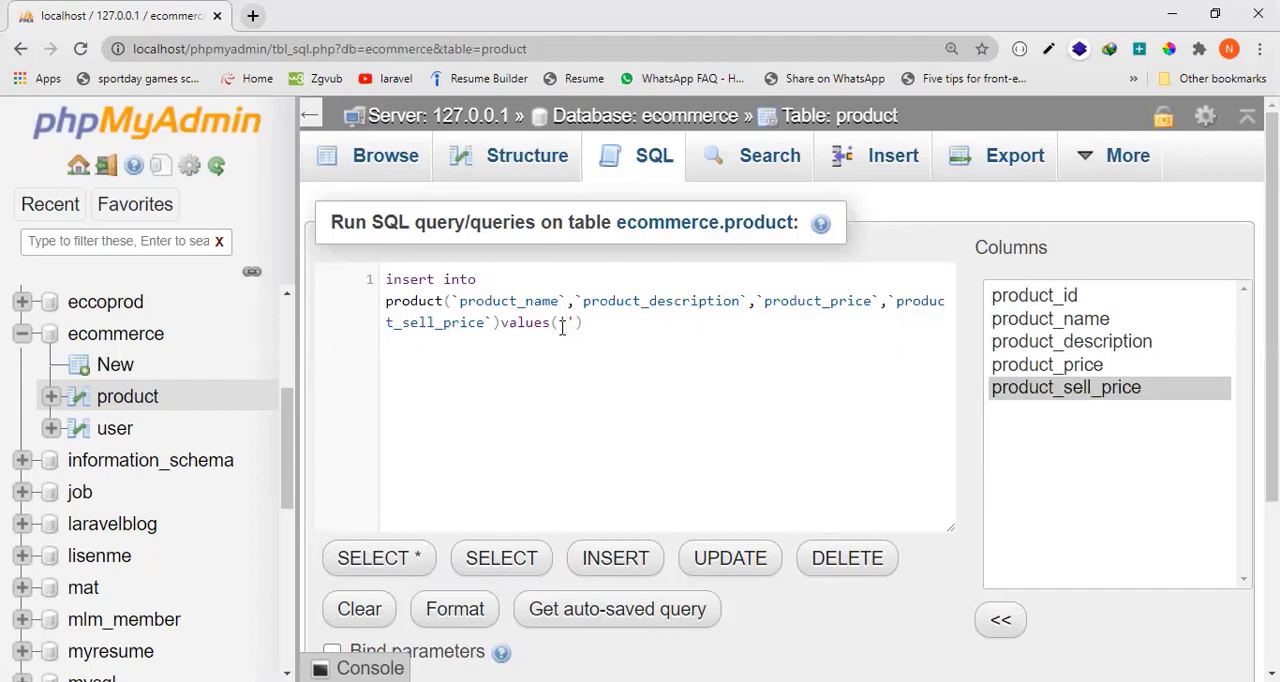
text(LCD)
Add 'testing jk' as the second value, for product_description, separated from the first by a comma.
click(601, 325)
text(,'')
click(617, 322)
text(testing jk',)
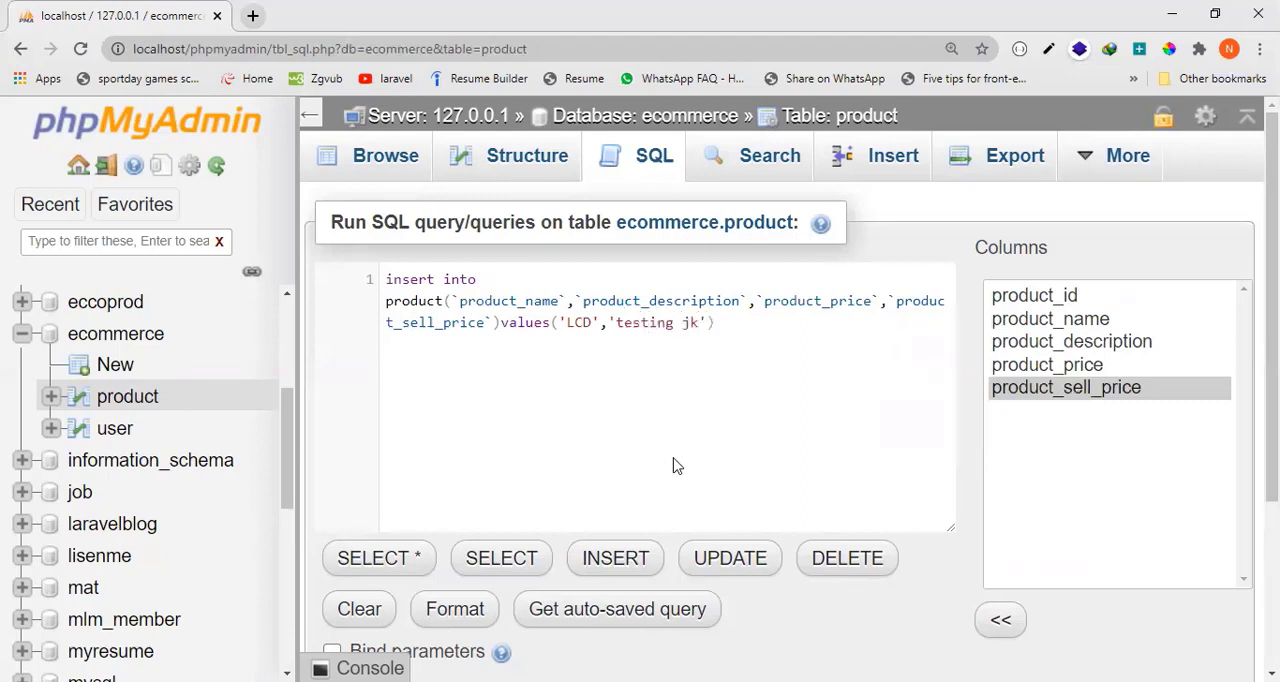
Add '20000' as the product_price value and '25000' as the product_sell_price value, separated by commas.
double_click(826, 305)
click(717, 325)
text(''20000,'25000)
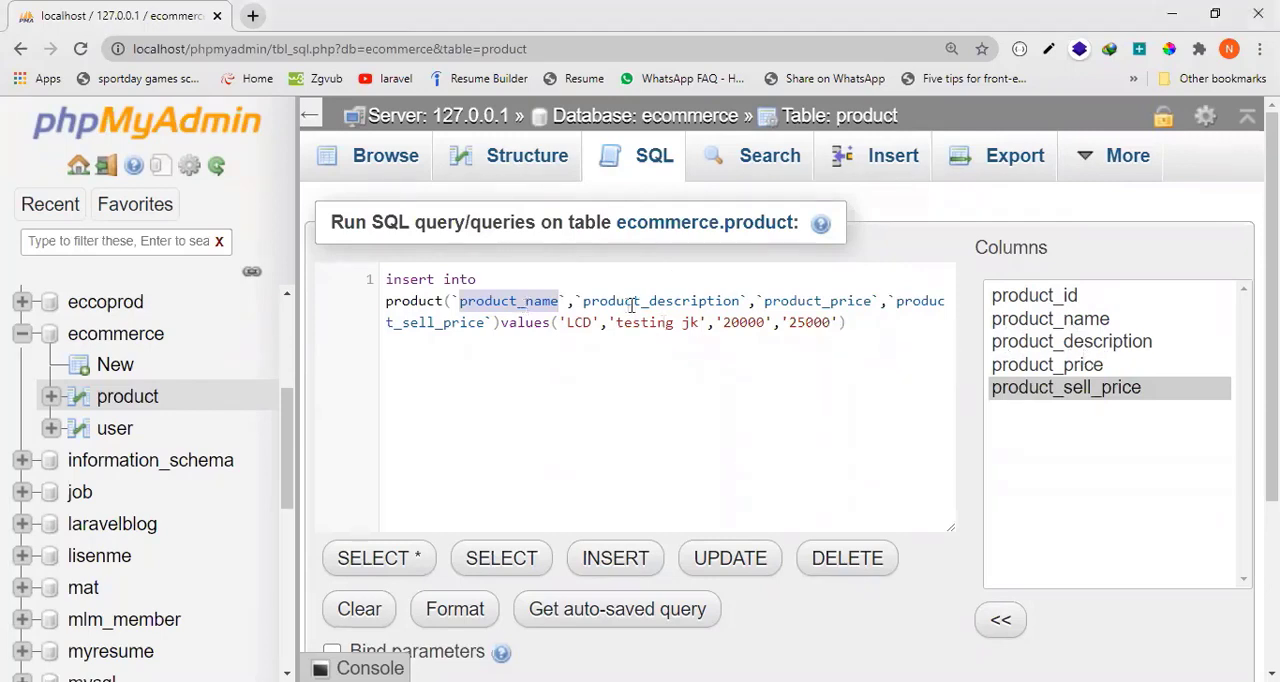
Compare the INSERT statement's column list with its values, matching product_name to 'LCD'.
click(822, 300)
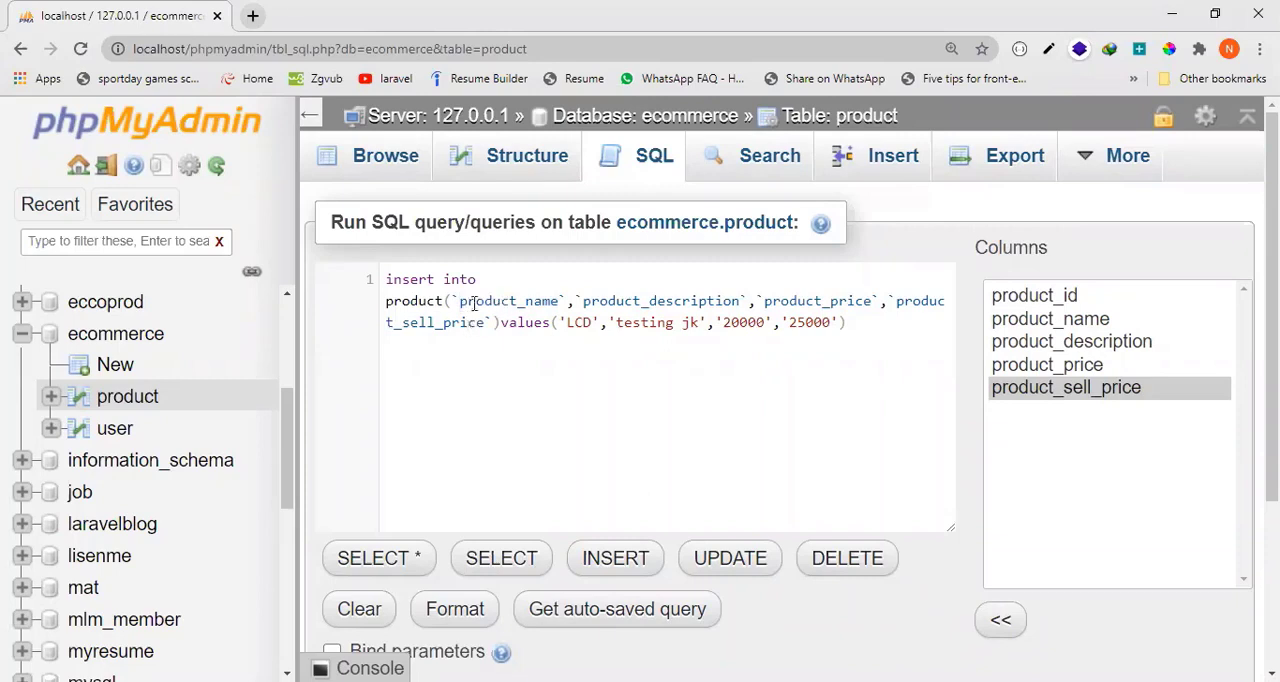
drag(451, 300, 940, 303)
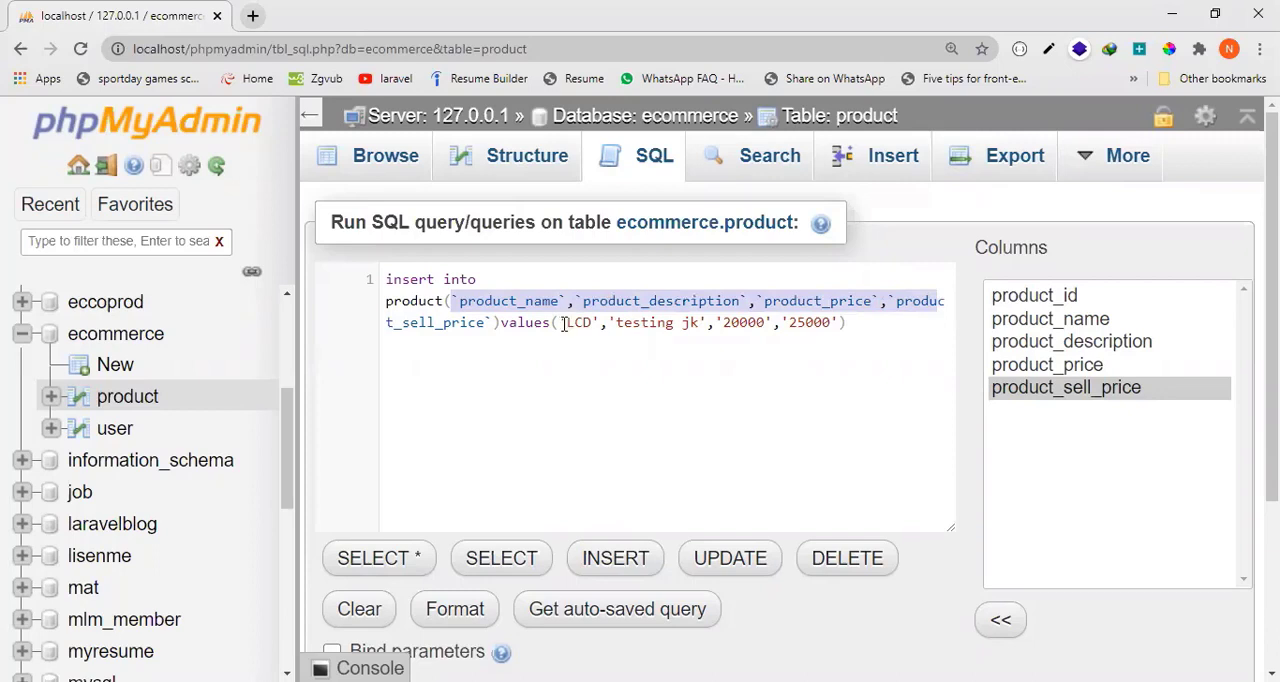
drag(559, 322, 819, 320)
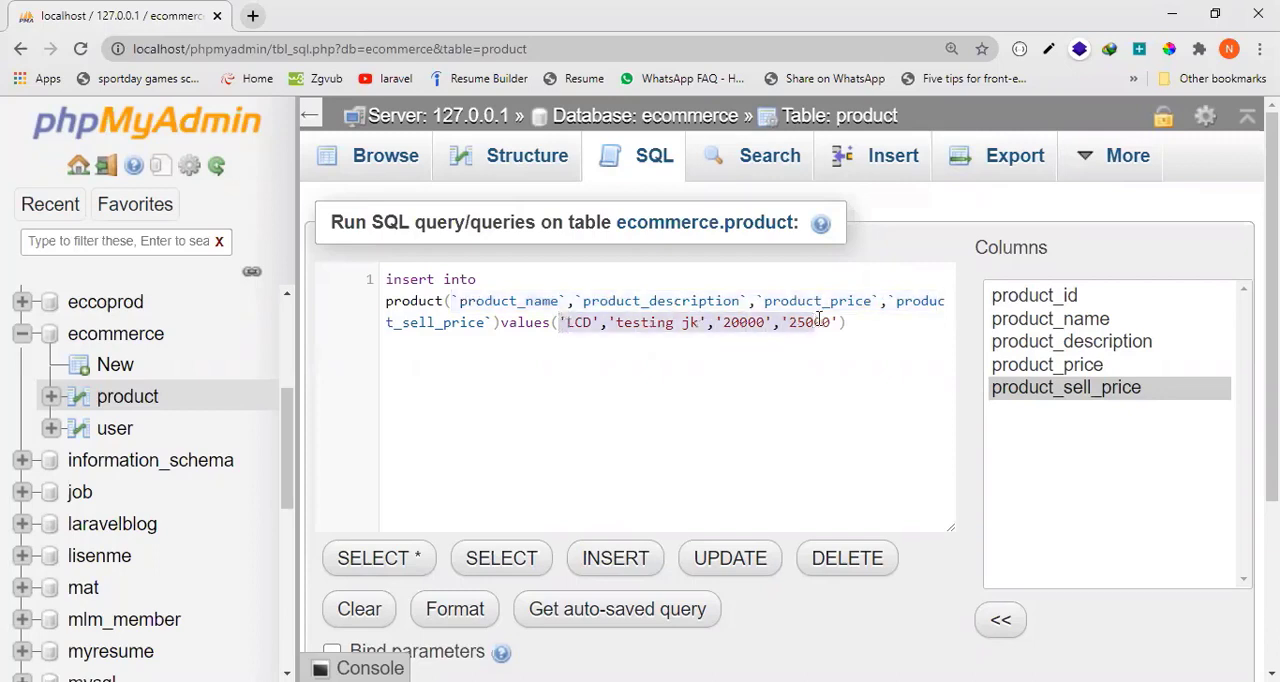
double_click(504, 301)
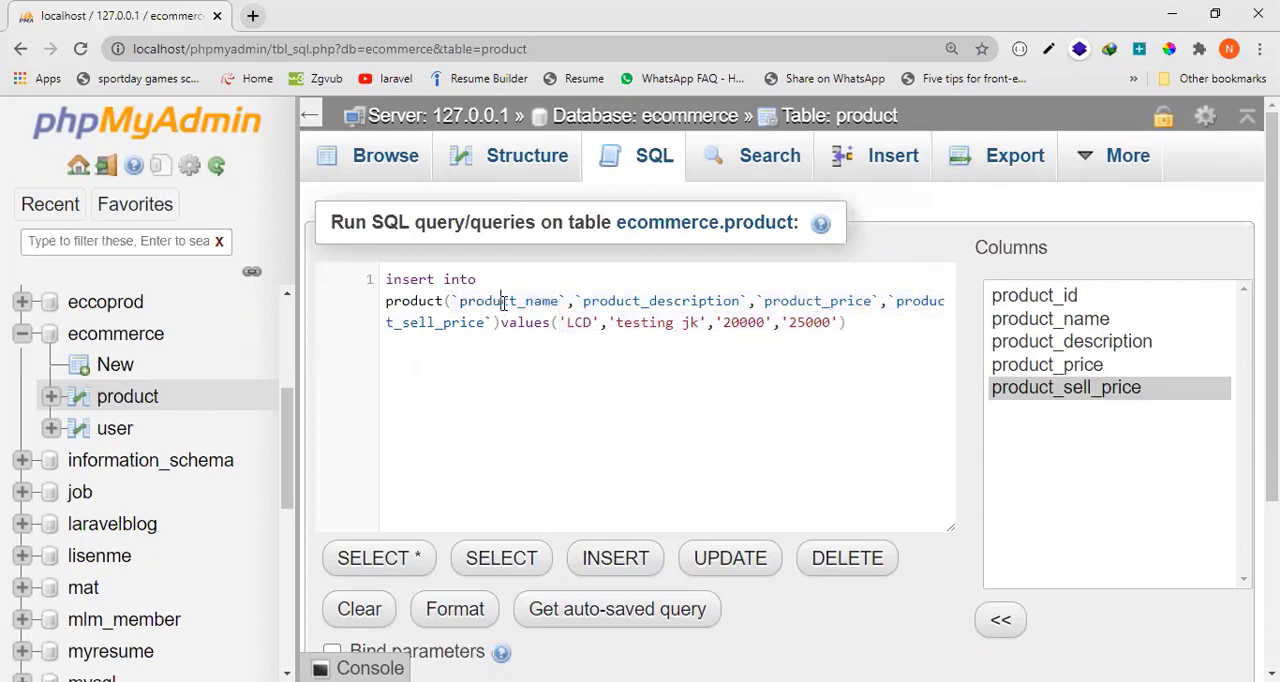
double_click(580, 322)
double_click(510, 300)
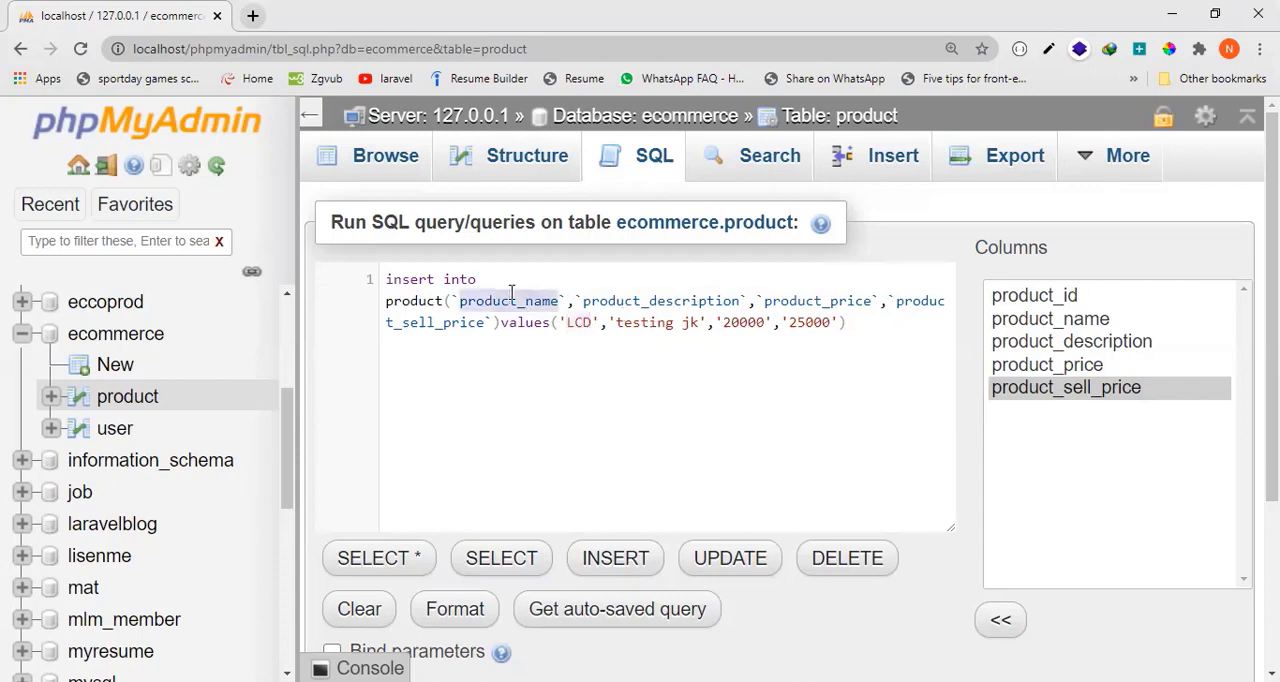
double_click(578, 322)
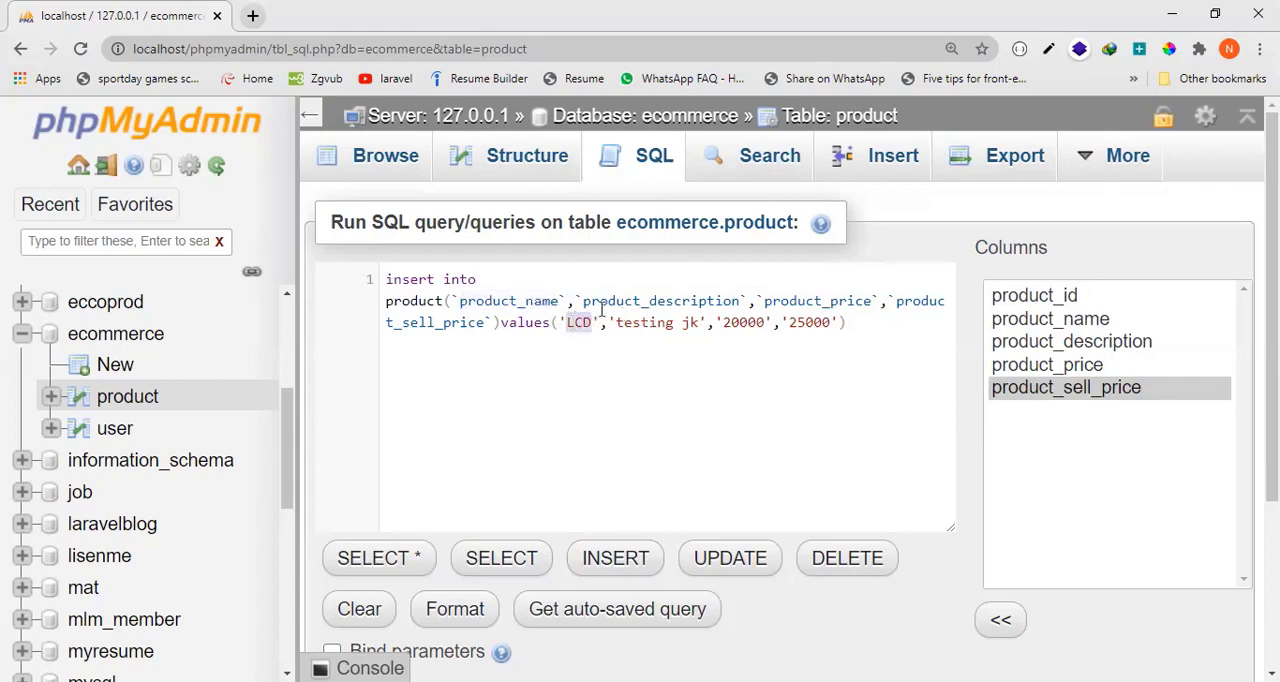
Run the completed INSERT query on the product table.
click(852, 322)
key(ctrl+minus)
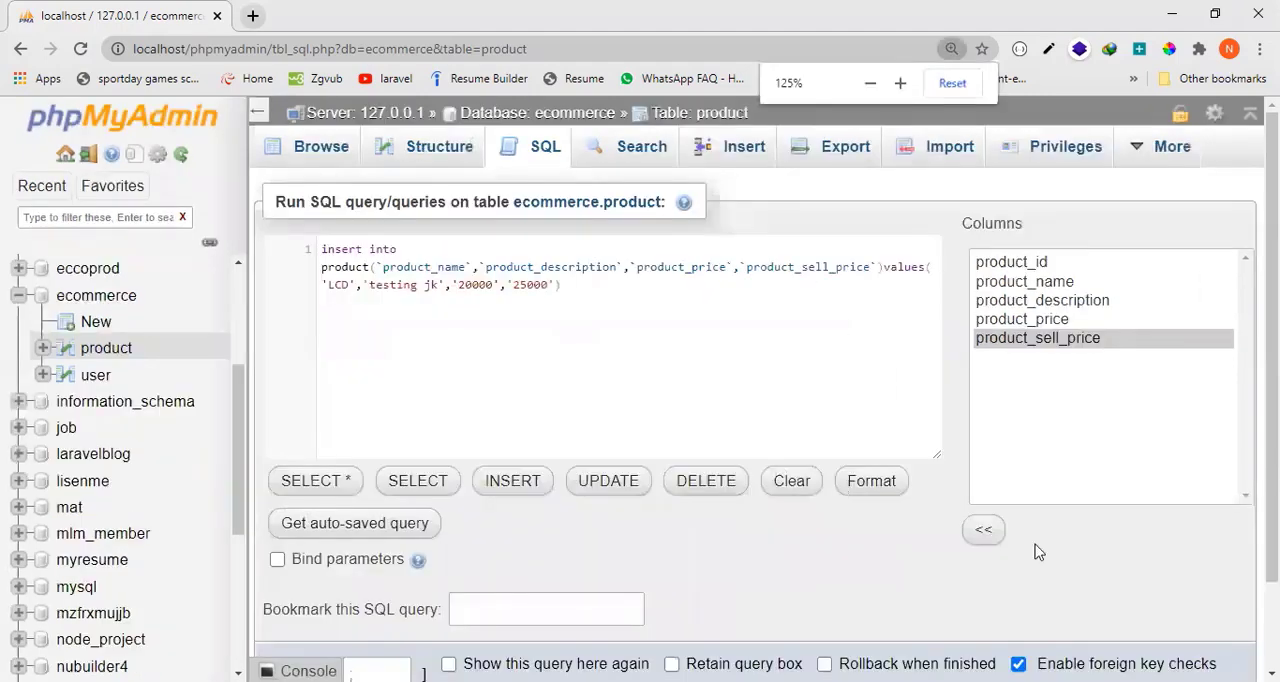
scroll(1211, 530, down, 1)
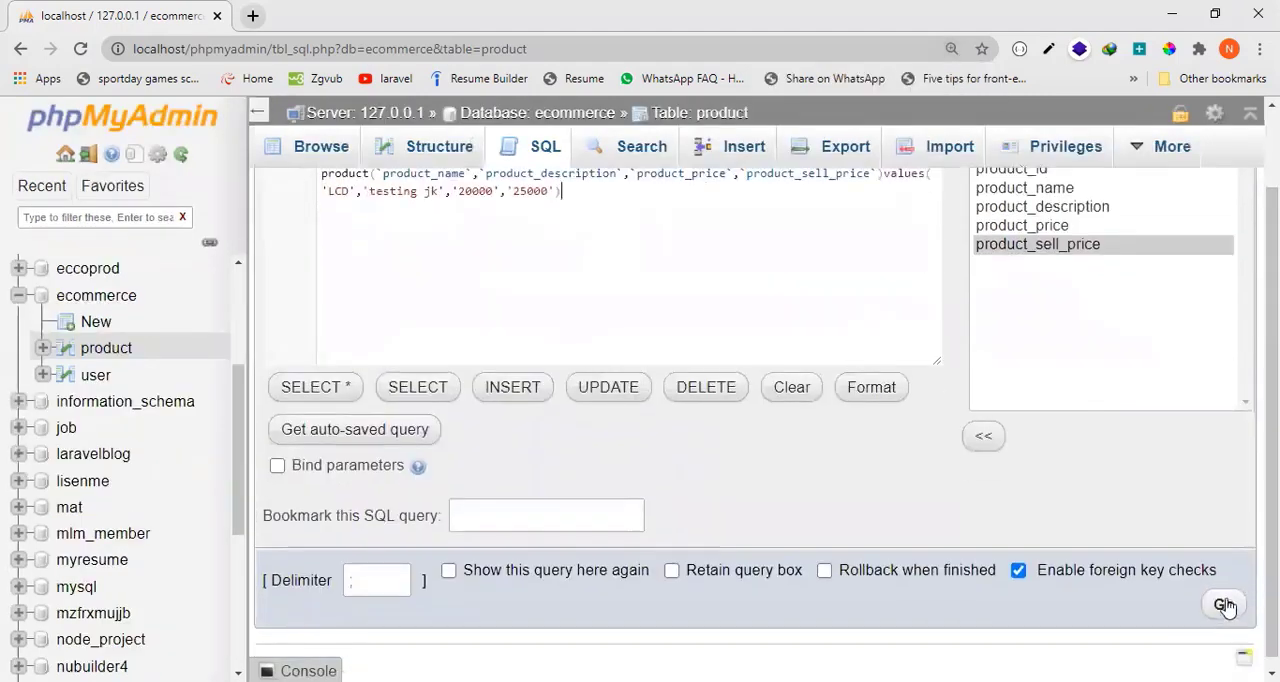
click(1224, 605)
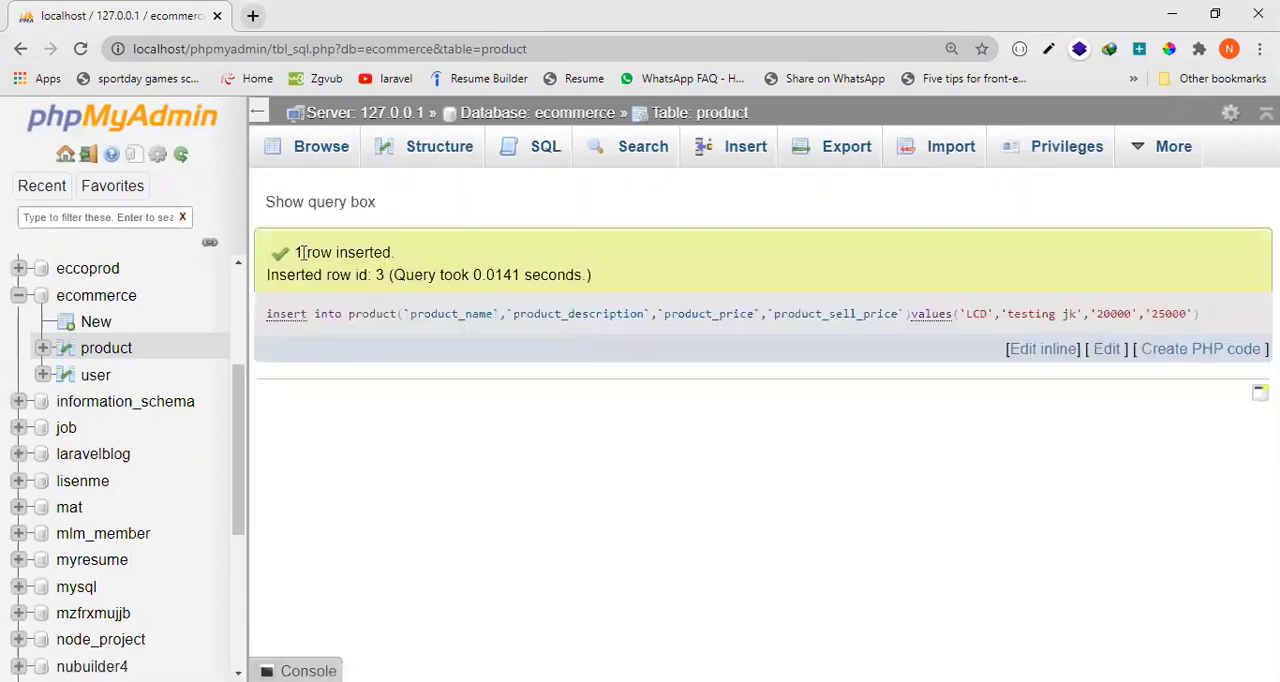
Review the insert confirmation and executed query, and browse the product table's rows.
drag(293, 253, 408, 258)
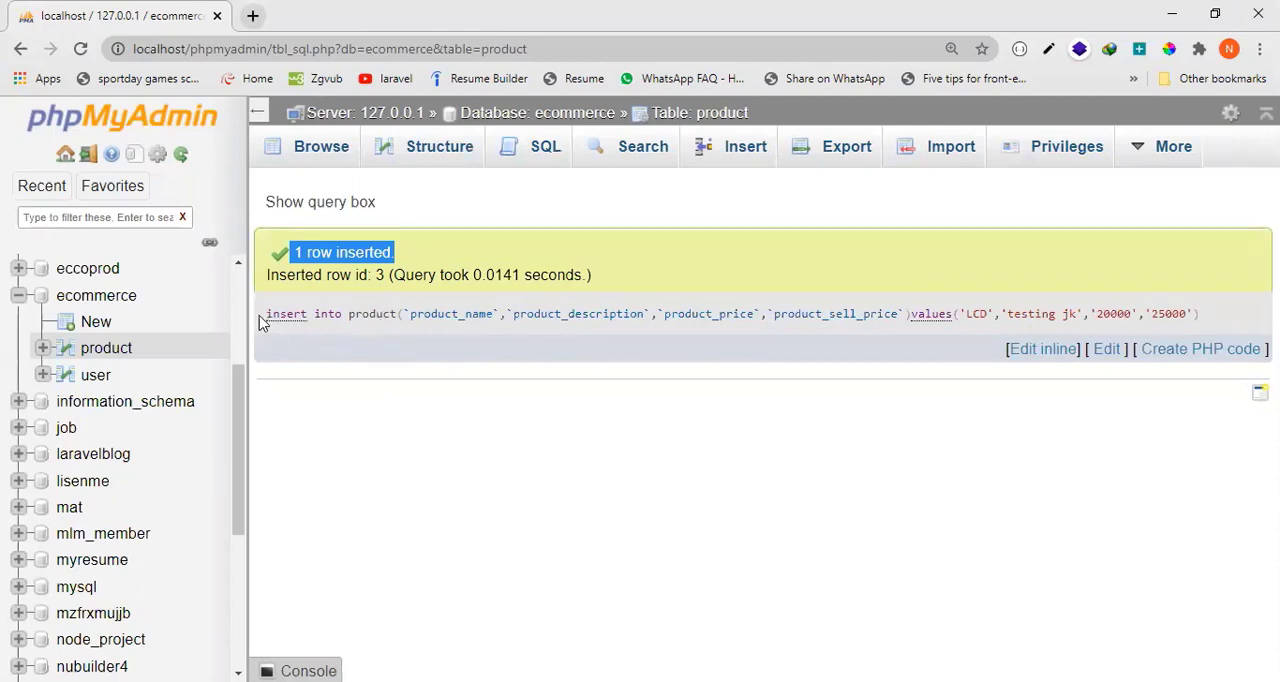
drag(262, 320, 1218, 324)
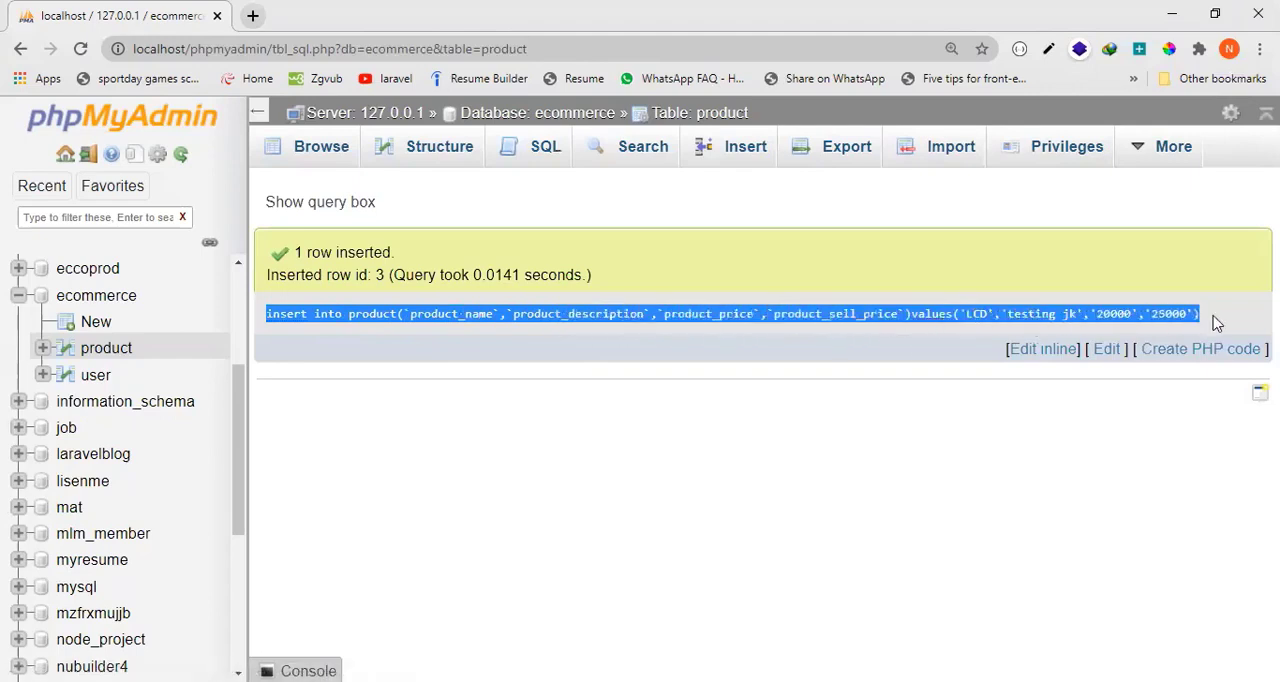
click(331, 157)
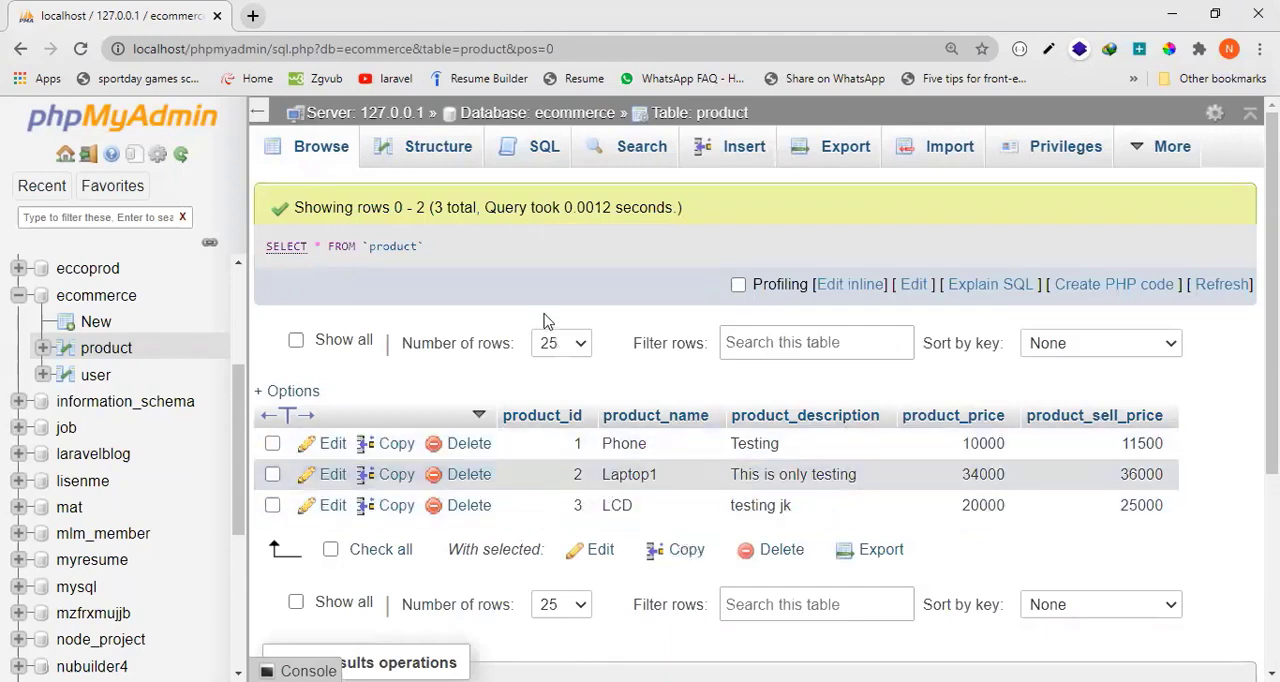
click(537, 158)
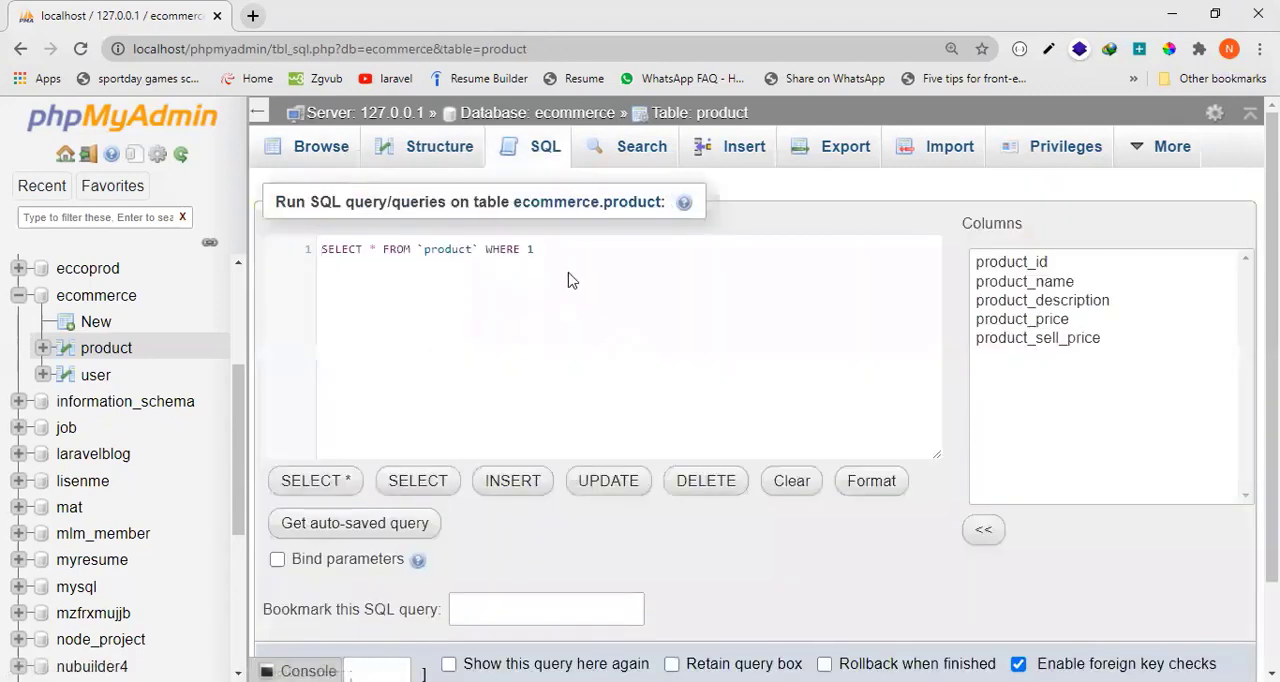
drag(523, 277, 283, 261)
key(BackSpace)
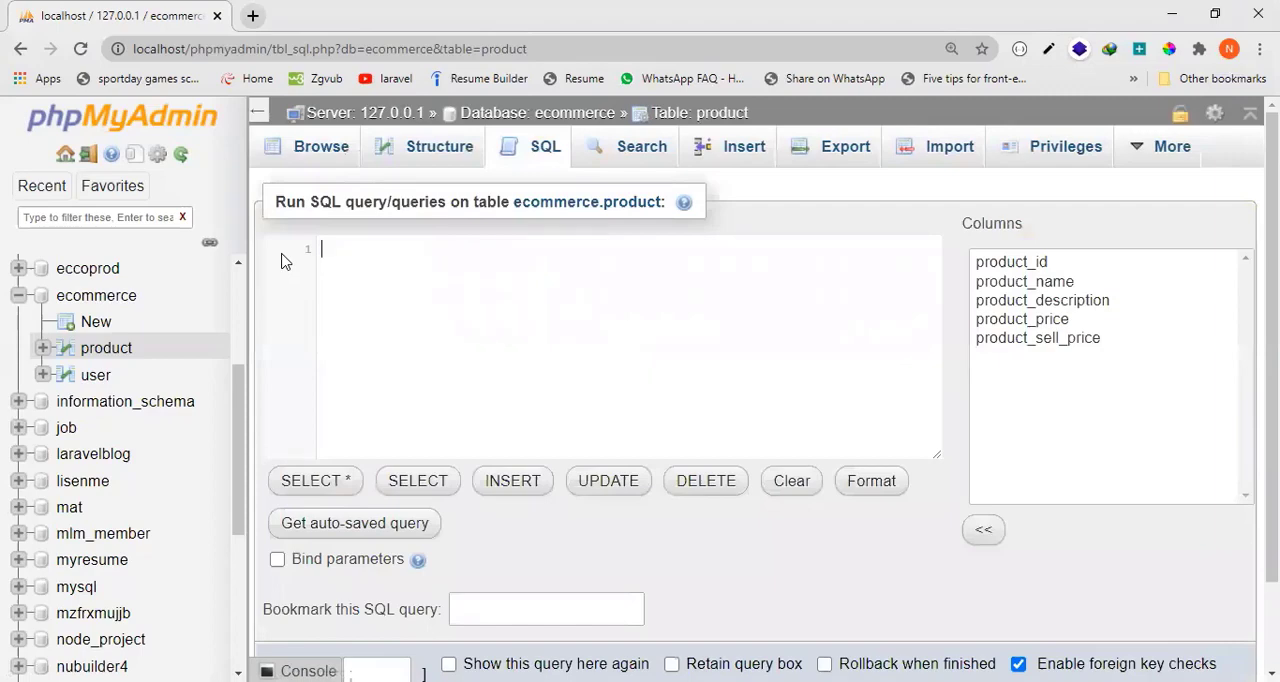
click(314, 152)
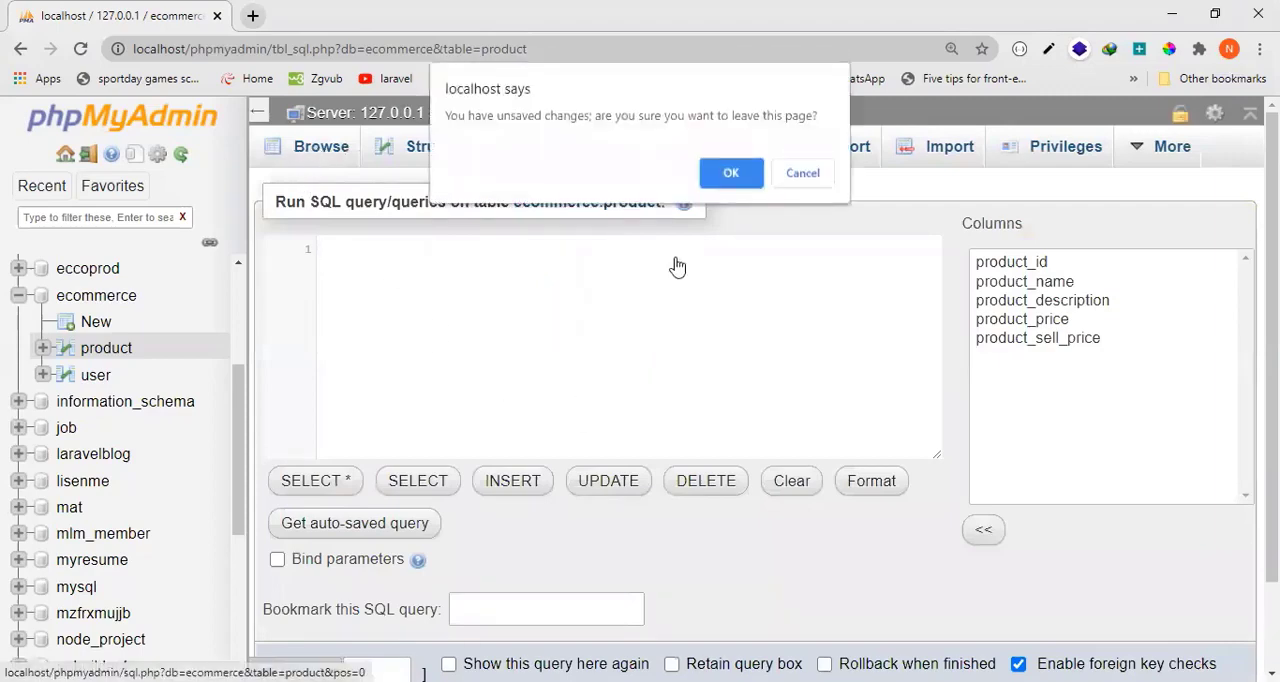
click(731, 172)
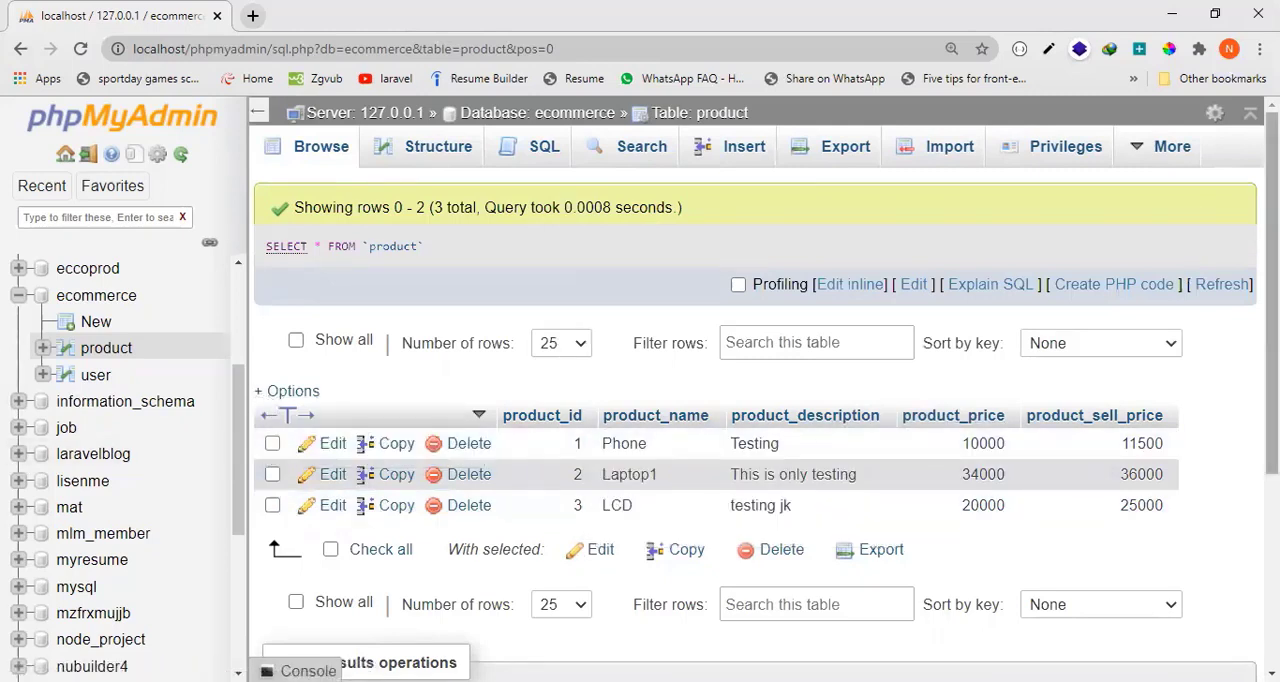
Start a new SQL query on the product table and reduce the default statement to SELECT * FROM product.
click(530, 155)
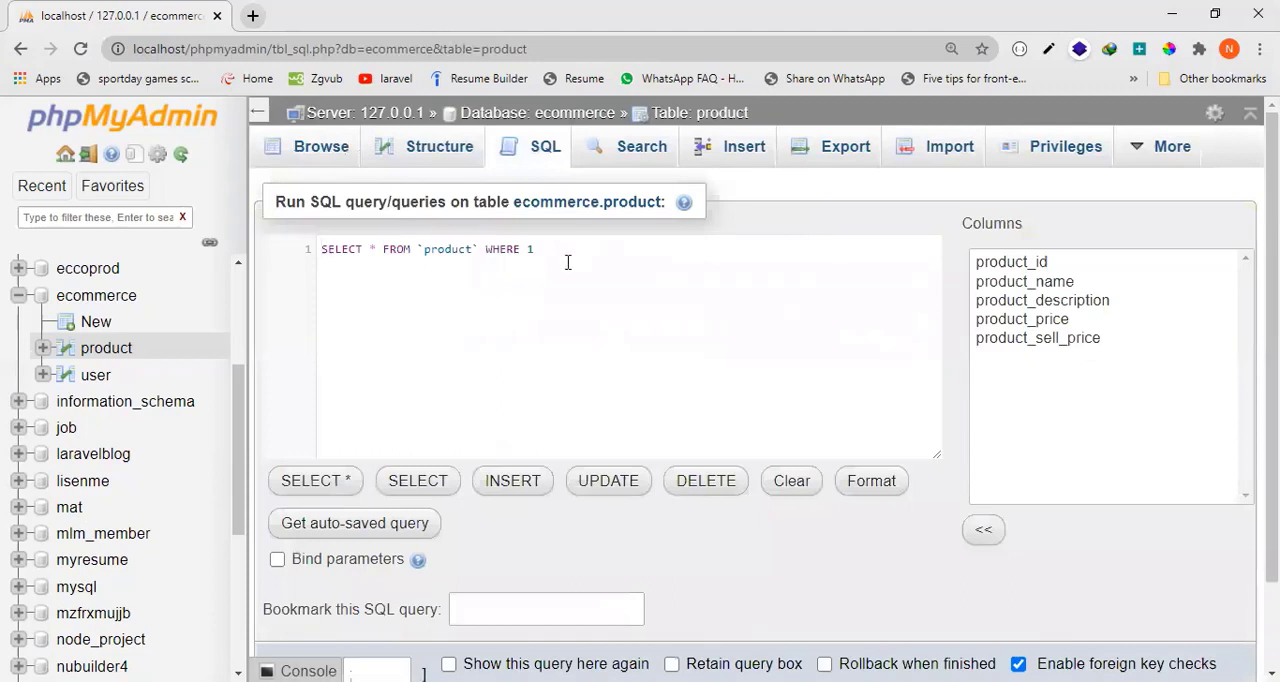
drag(540, 251, 500, 253)
key(BackSpace)
key(BackSpace)
double_click(343, 248)
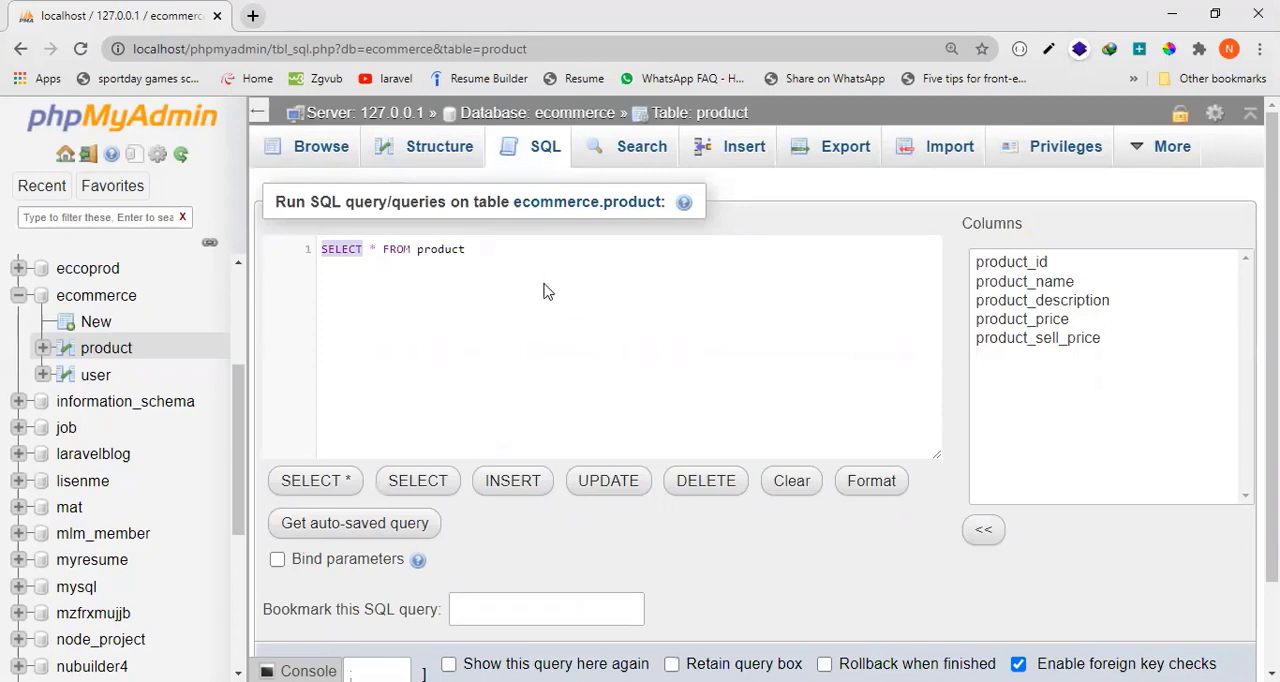
Try product_name in place of the asterisk in the SELECT statement, and restore the asterisk.
click(377, 248)
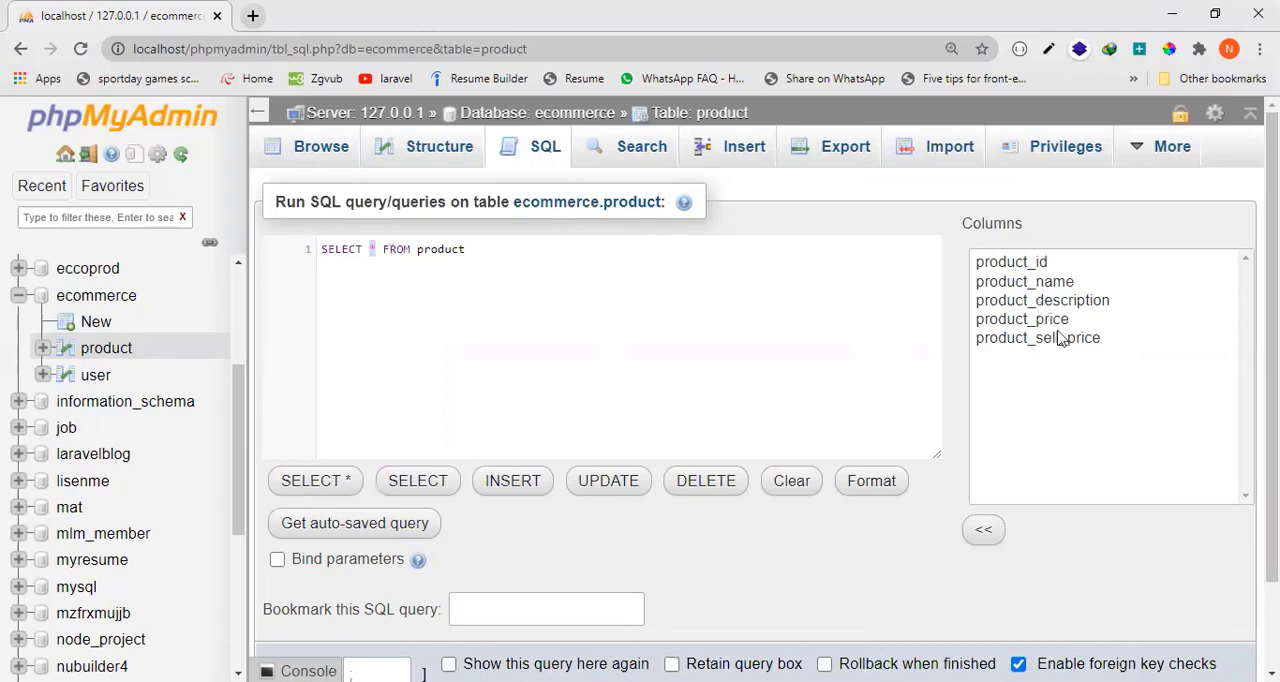
key(BackSpace)
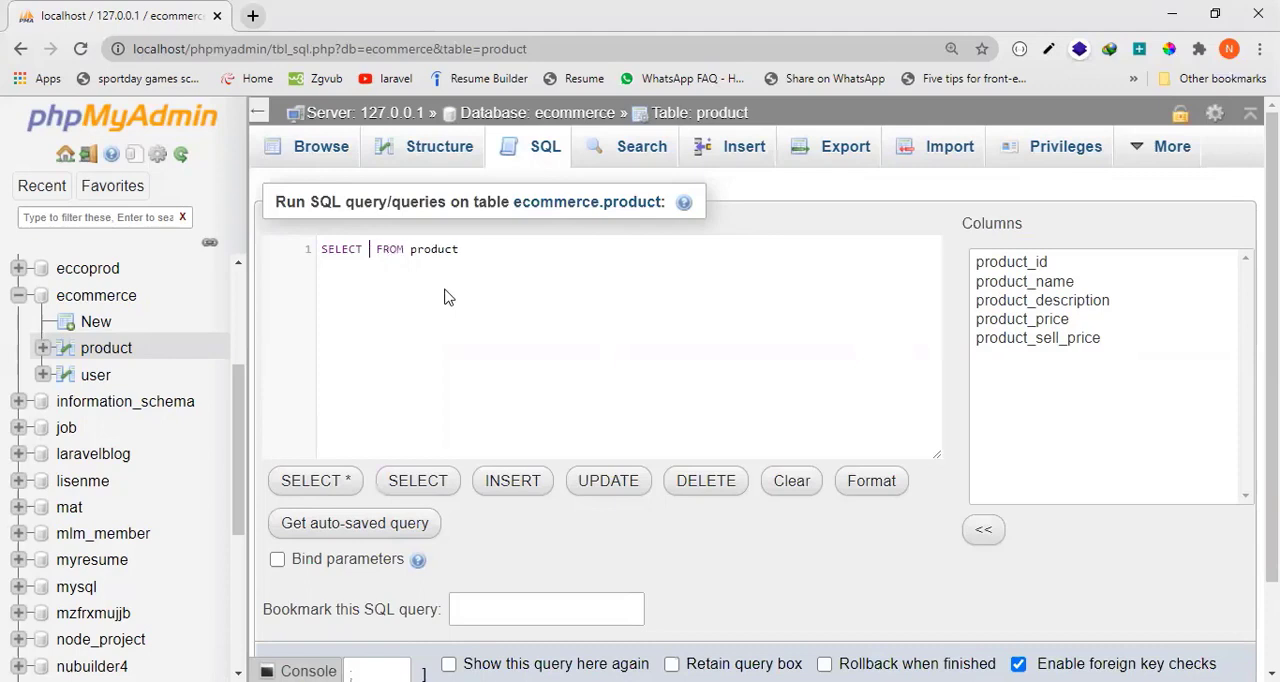
text(product)
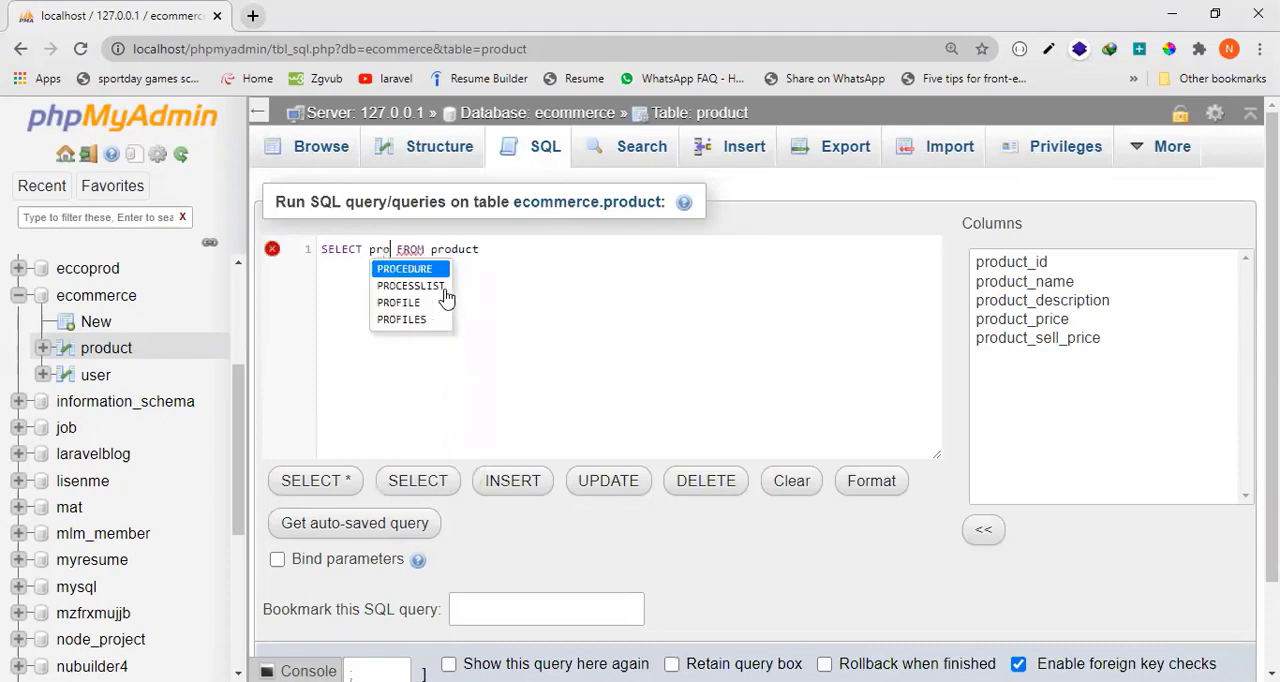
text(_na)
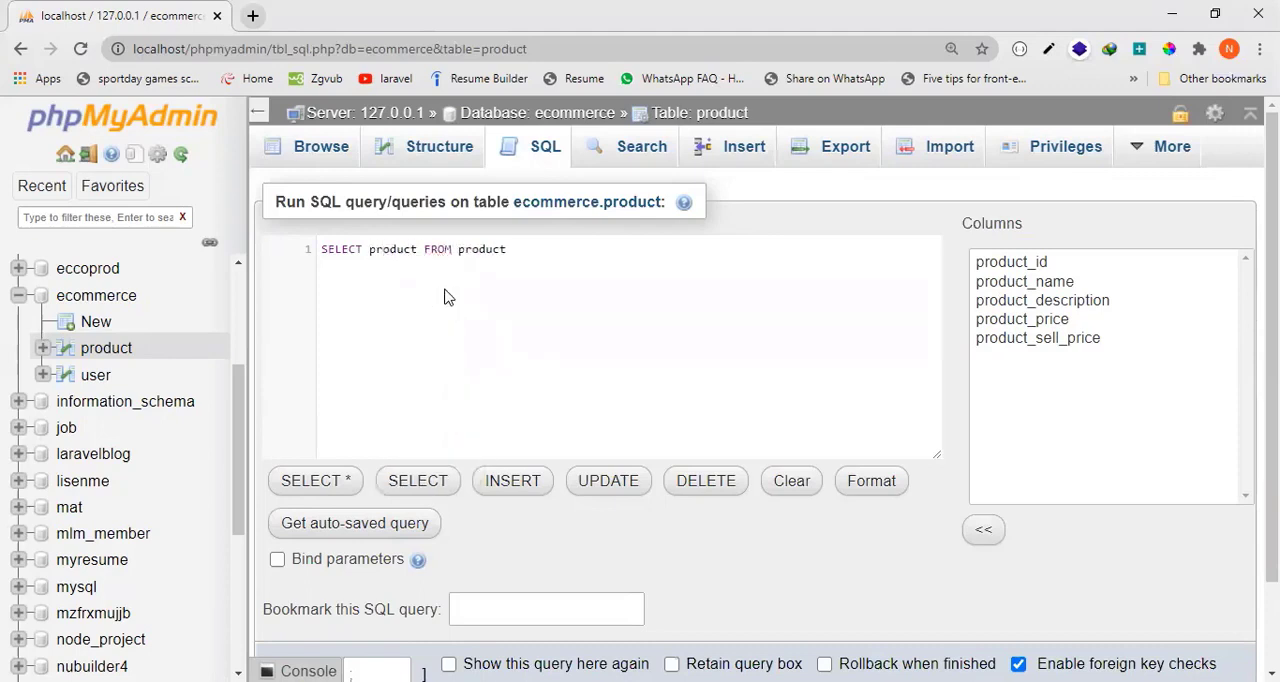
text(me)
key(BackSpace)
key(BackSpace)
key(BackSpace)
key(BackSpace)
key(BackSpace)
key(BackSpace)
key(BackSpace)
key(BackSpace)
key(BackSpace)
key(BackSpace)
key(BackSpace)
key(BackSpace)
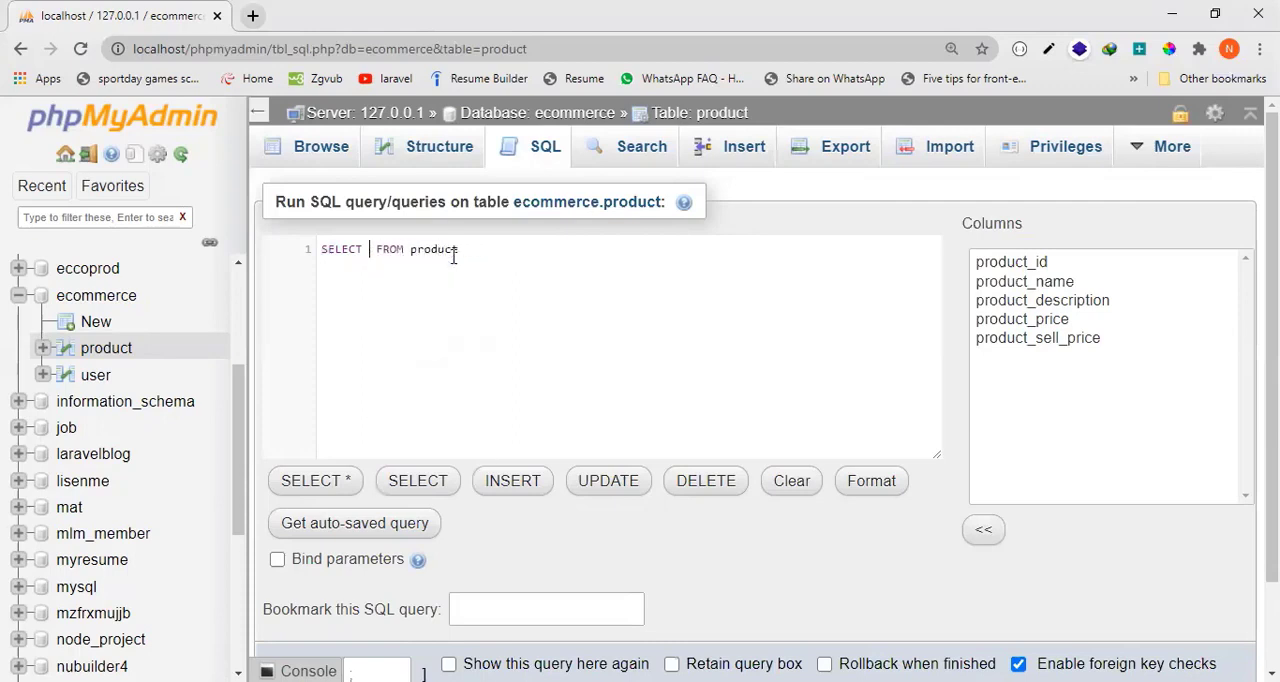
text(*)
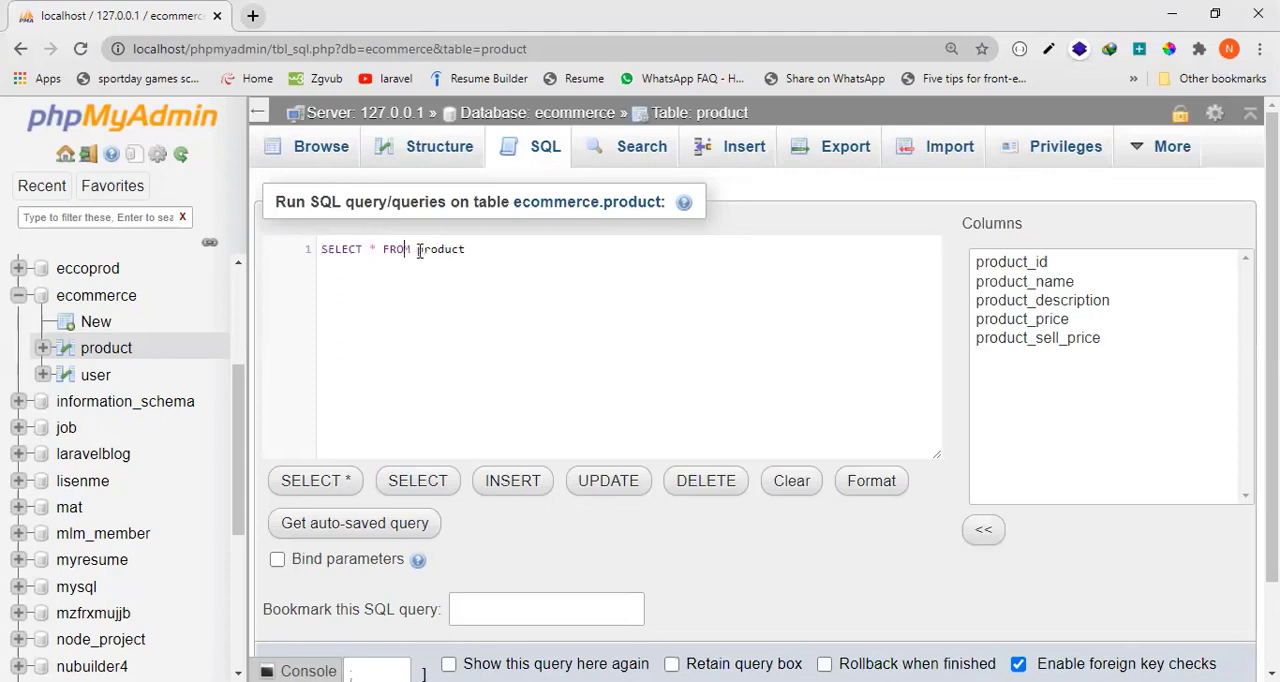
Examine the parts of the SELECT * FROM product statement: the SELECT keyword, the asterisk, FROM and the table name.
drag(418, 252, 467, 251)
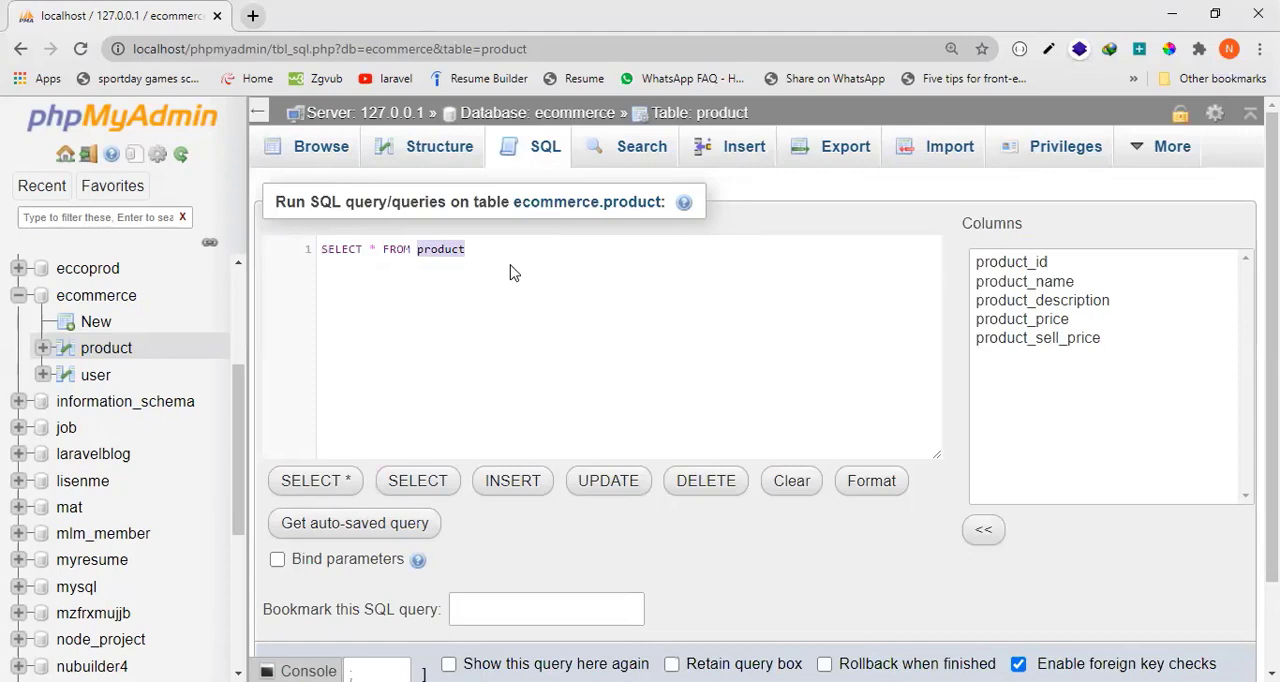
double_click(400, 250)
double_click(350, 248)
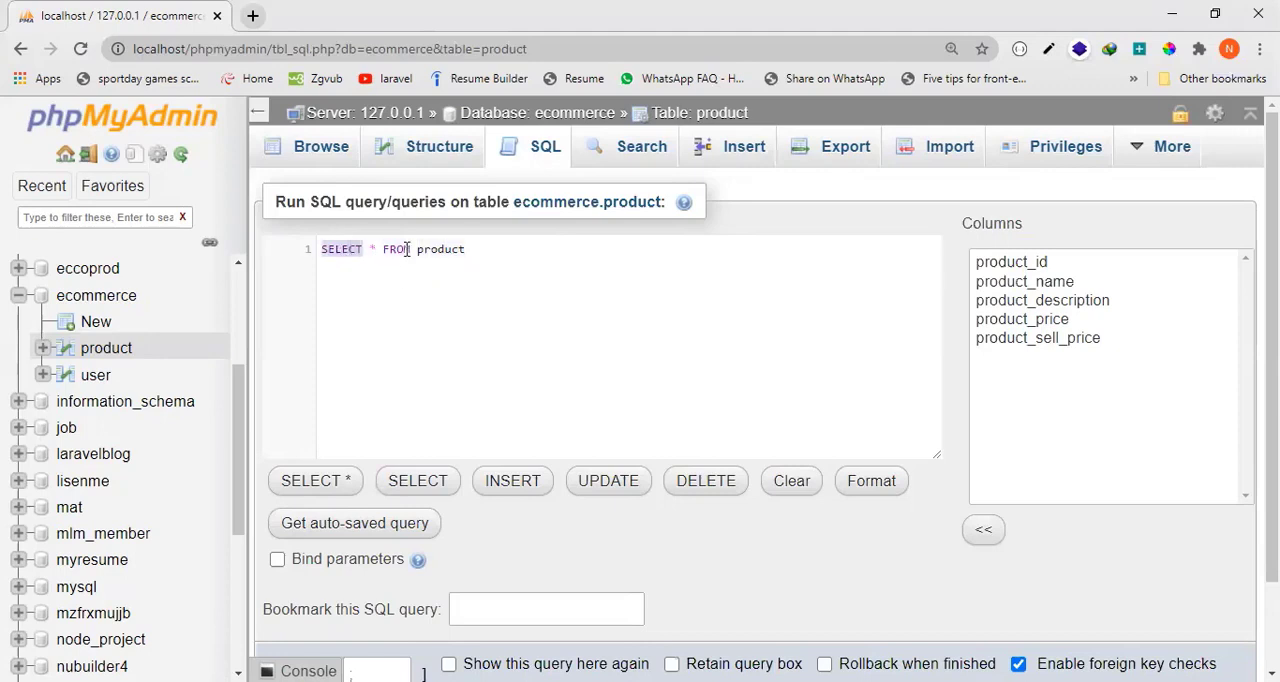
double_click(397, 249)
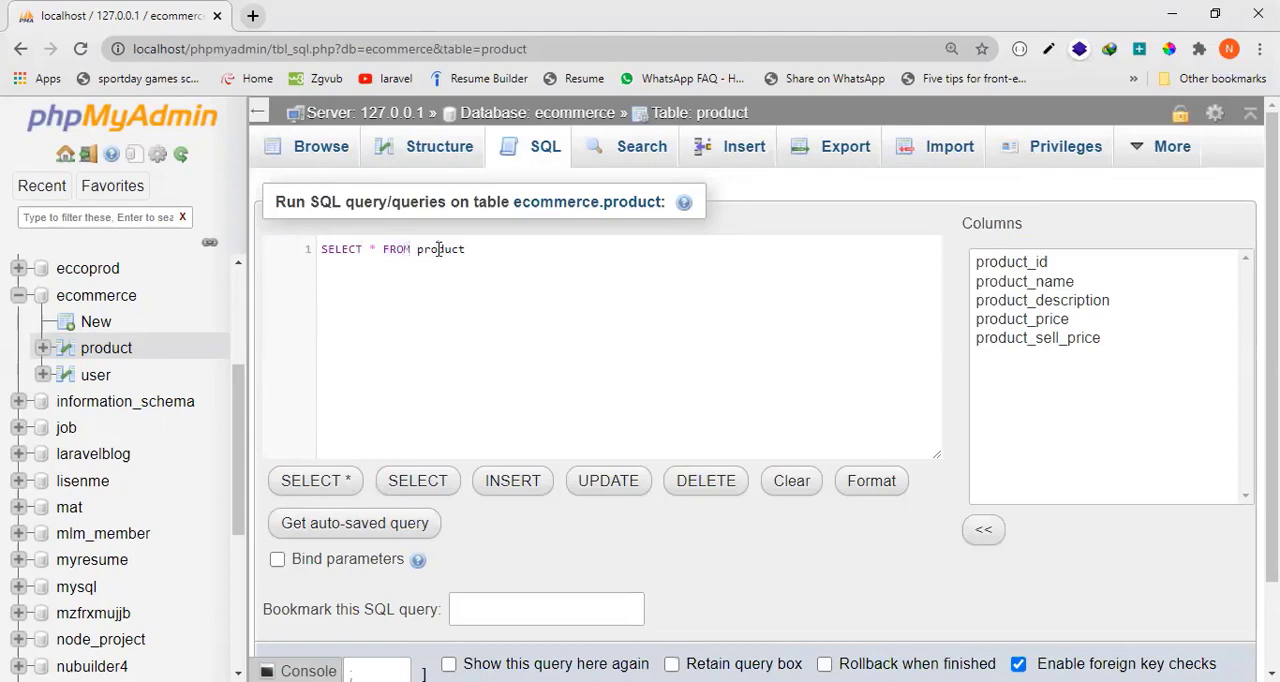
double_click(441, 250)
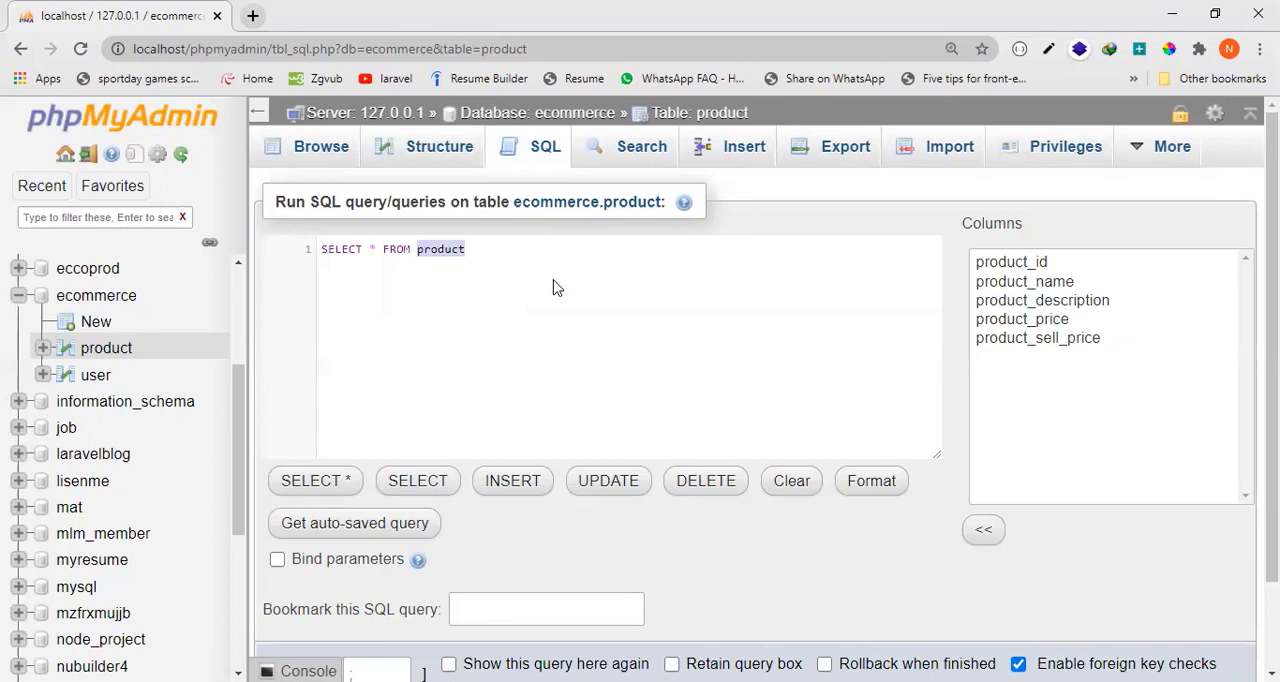
click(470, 258)
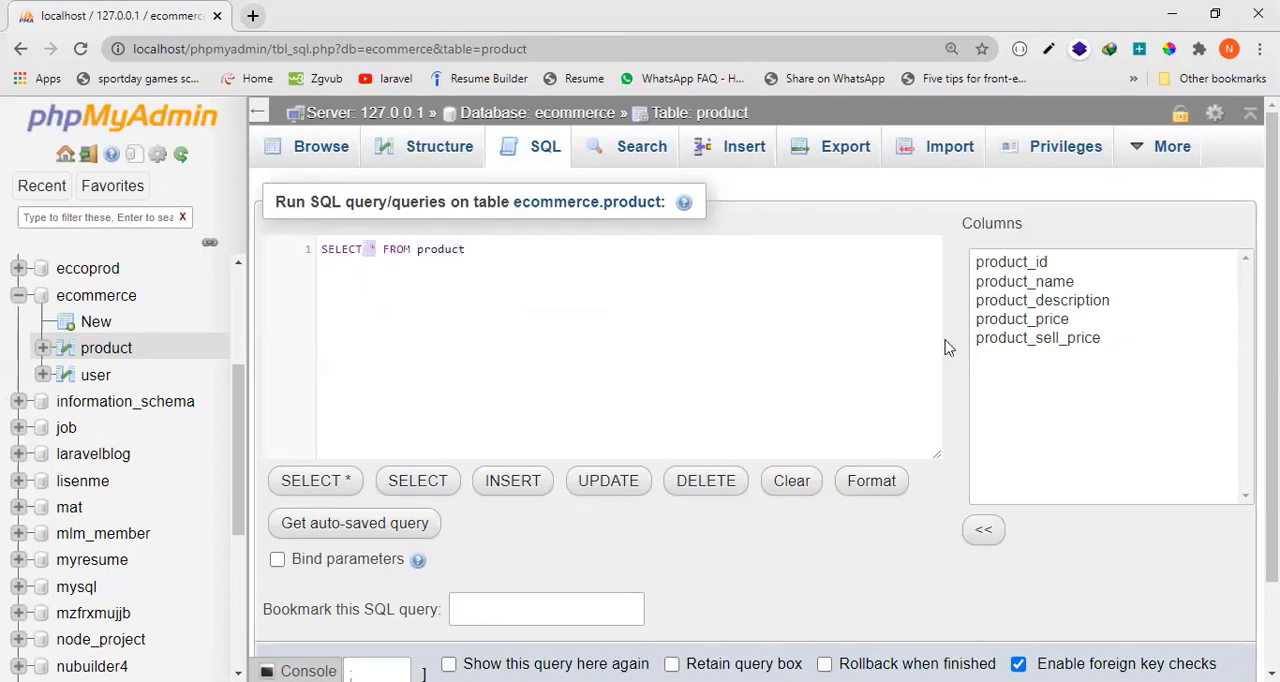
double_click(436, 251)
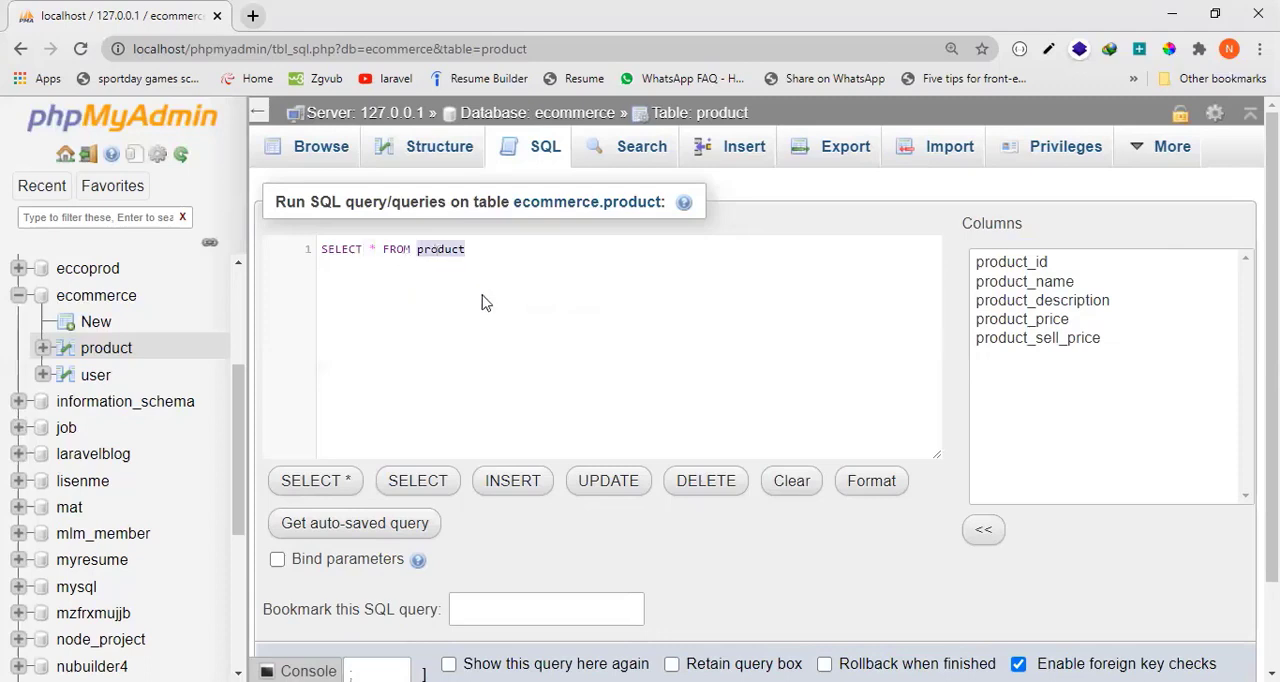
Run the SELECT * FROM product query and review the returned rows.
scroll(1235, 560, down, 1)
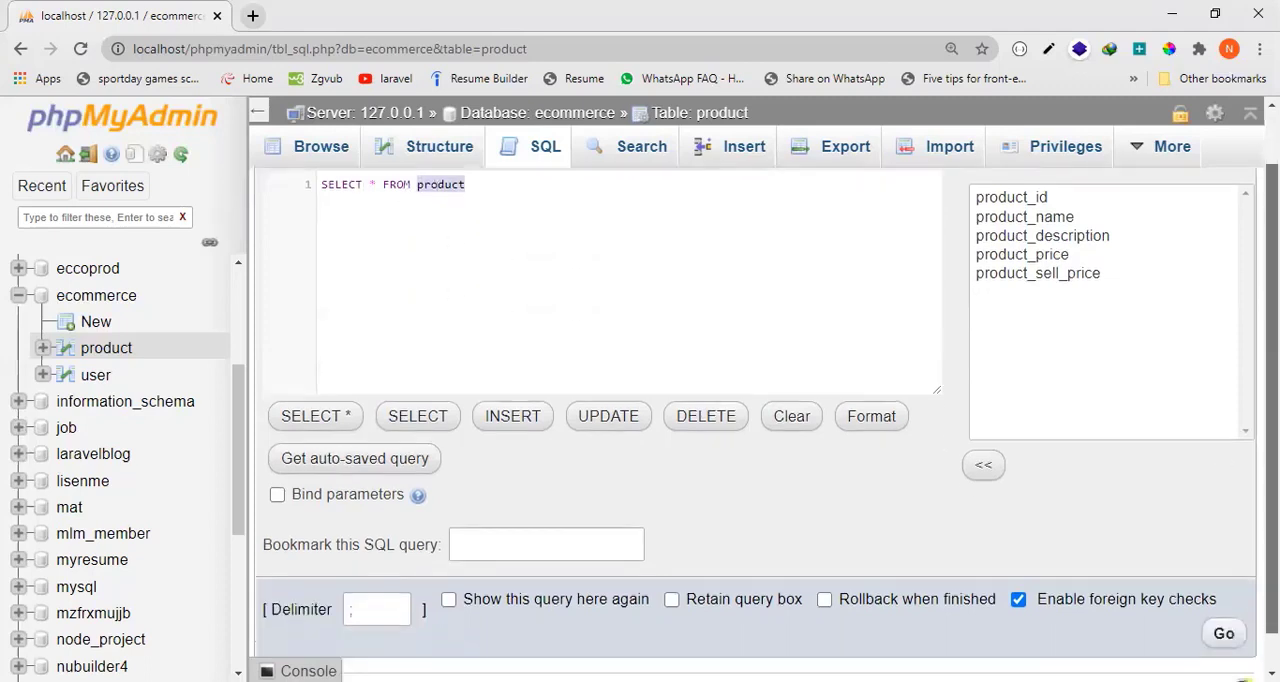
click(1224, 636)
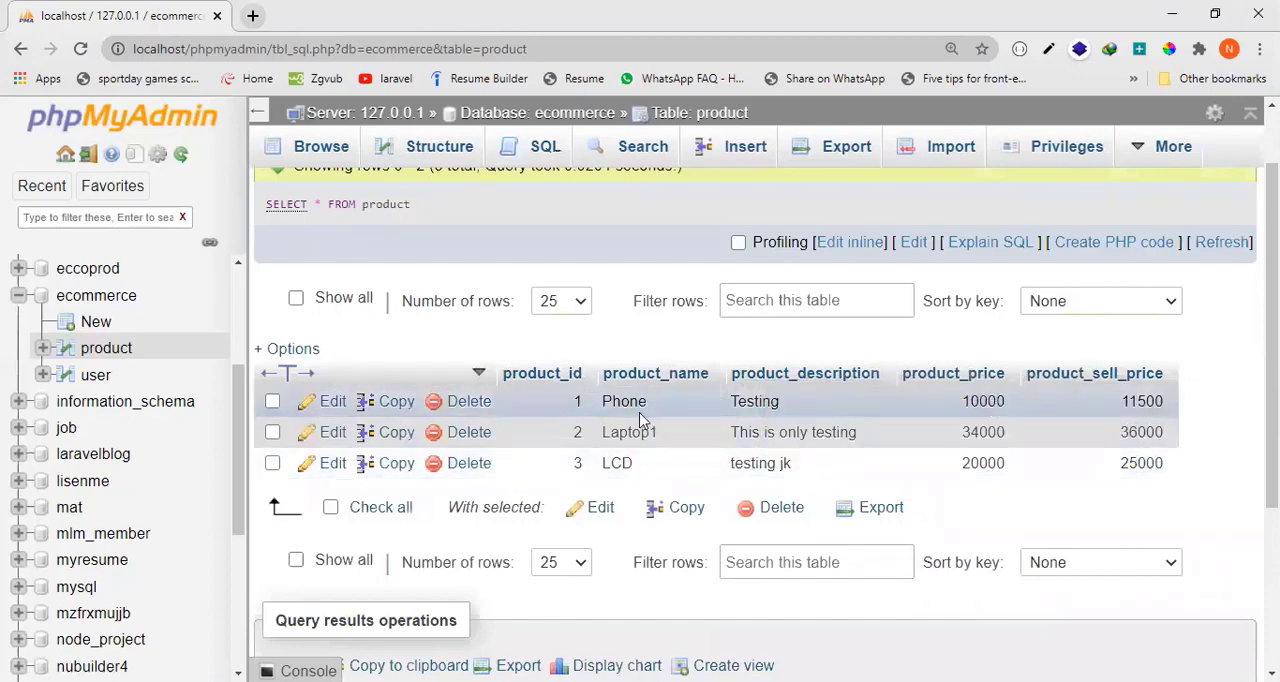
scroll(383, 220, up, 2)
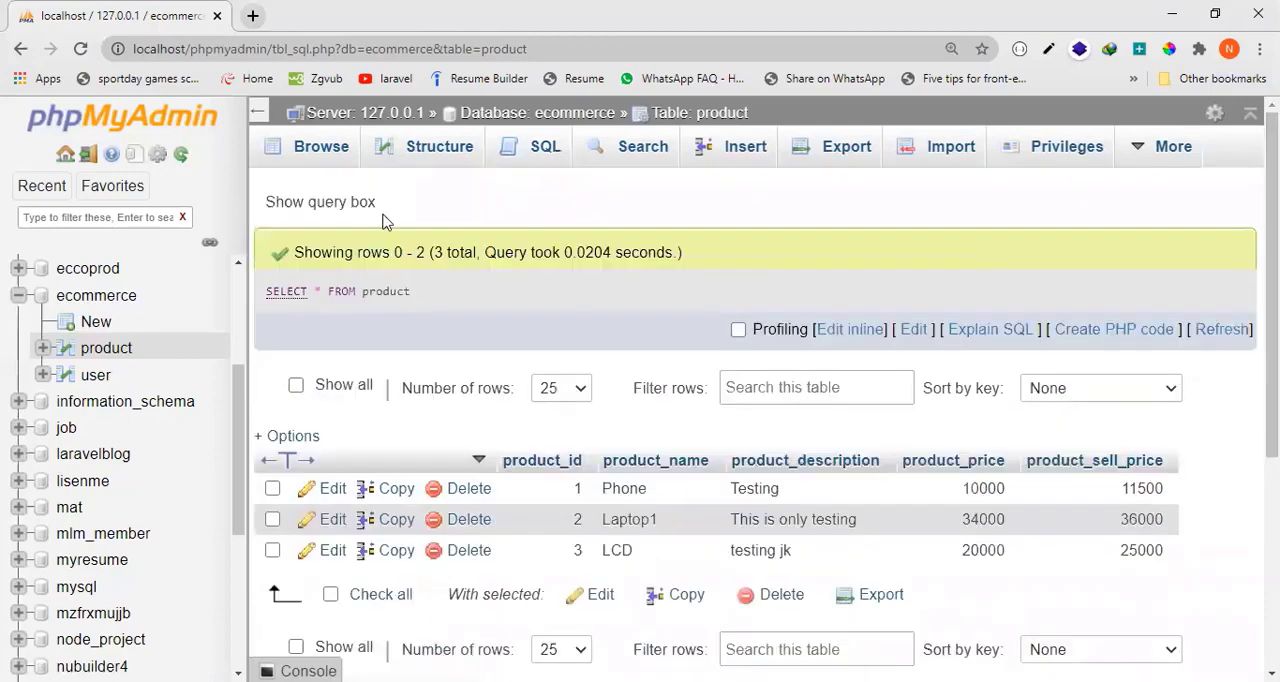
Start another SQL query and strip the default statement's WHERE clause, backticks and asterisk, leaving SELECT FROM product.
click(540, 148)
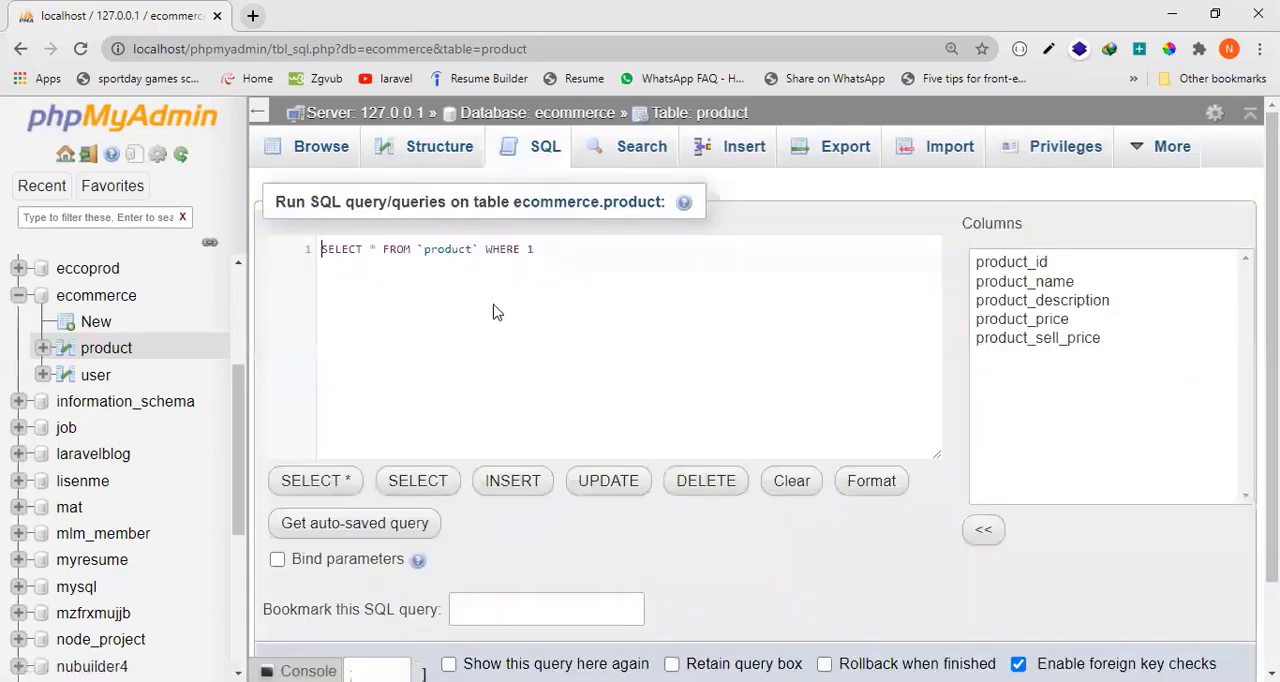
key(BackSpace)
key(BackSpace)
key(BackSpace)
key(BackSpace)
key(BackSpace)
key(Left)
key(Left)
key(Left)
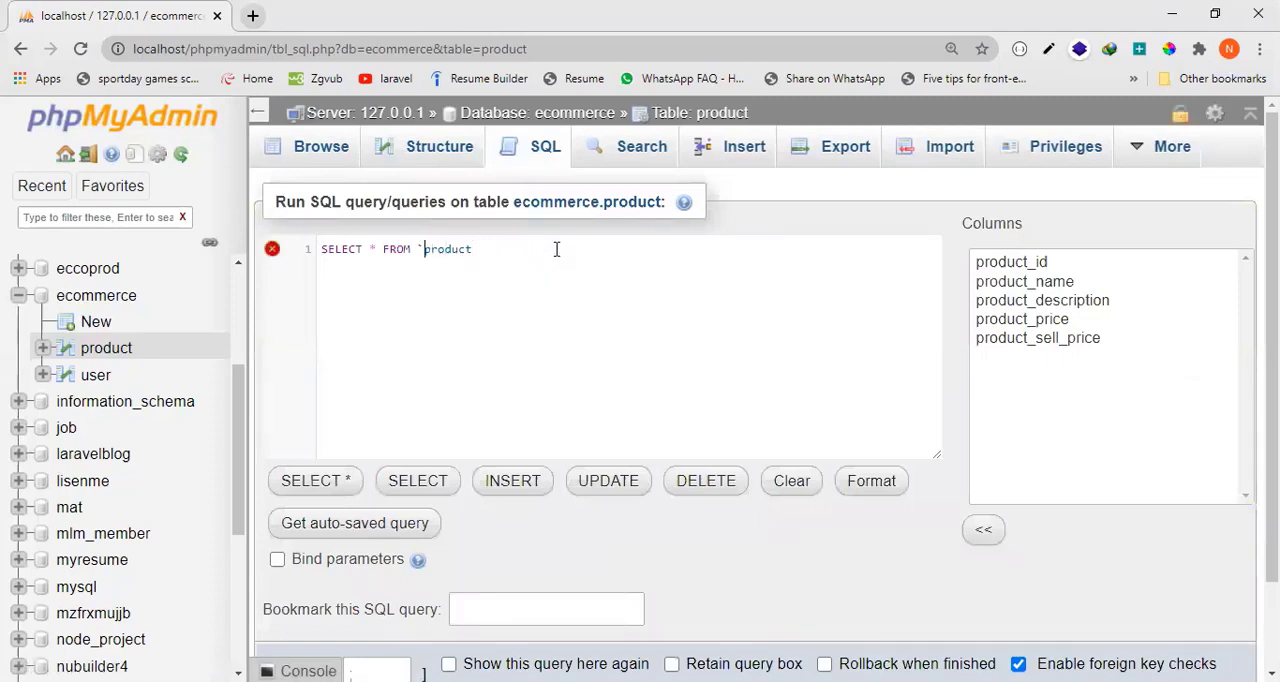
key(BackSpace)
key(Left)
key(Left)
key(BackSpace)
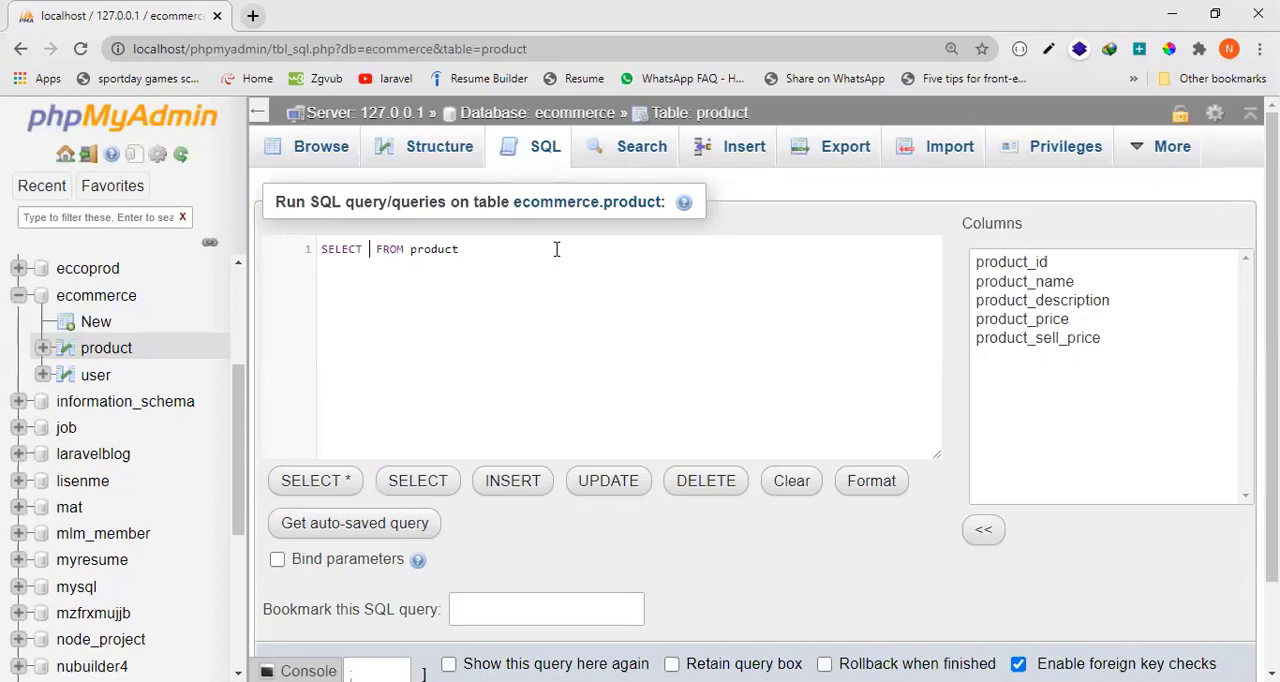
Enter product_name,product_sell_price as the columns to select in the product query.
text(proc)
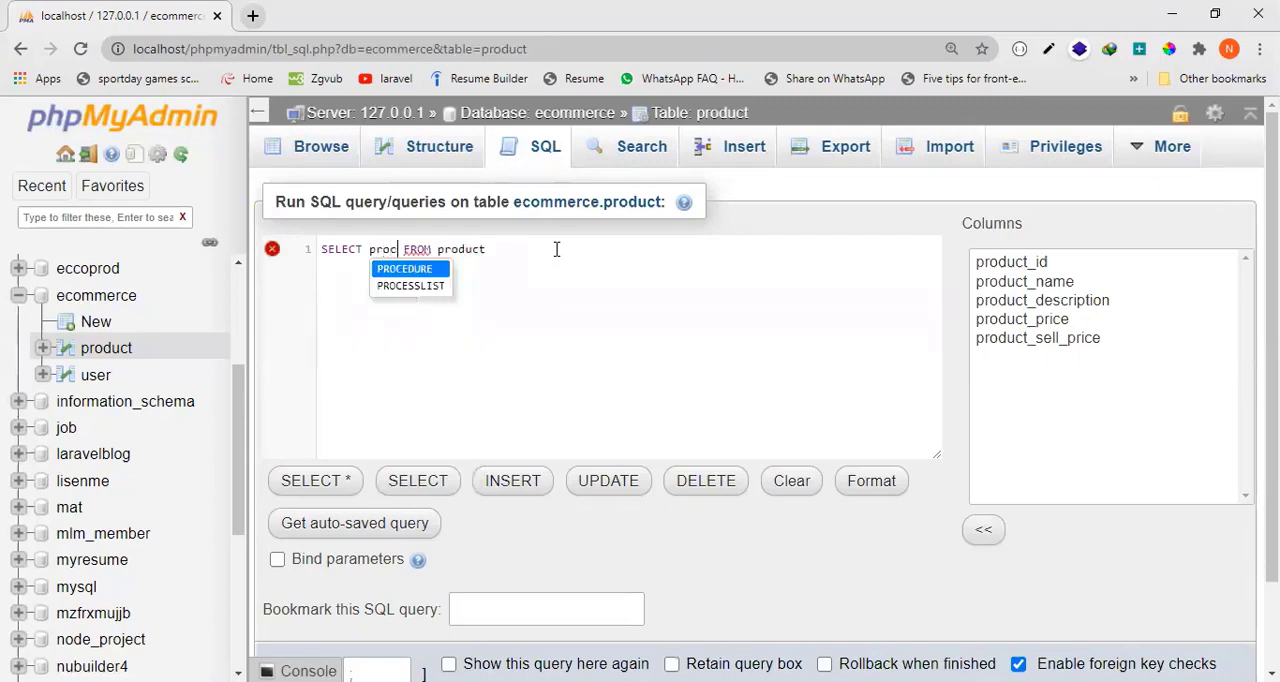
key(BackSpace)
text(duct_)
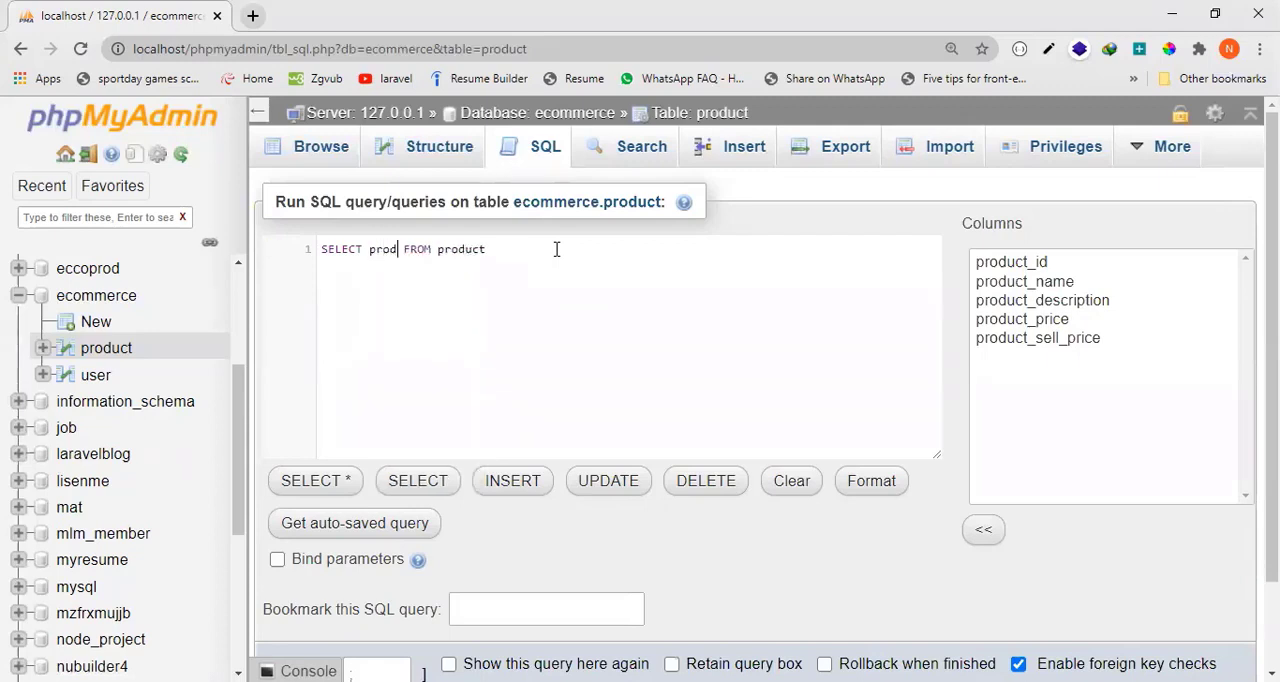
text(name)
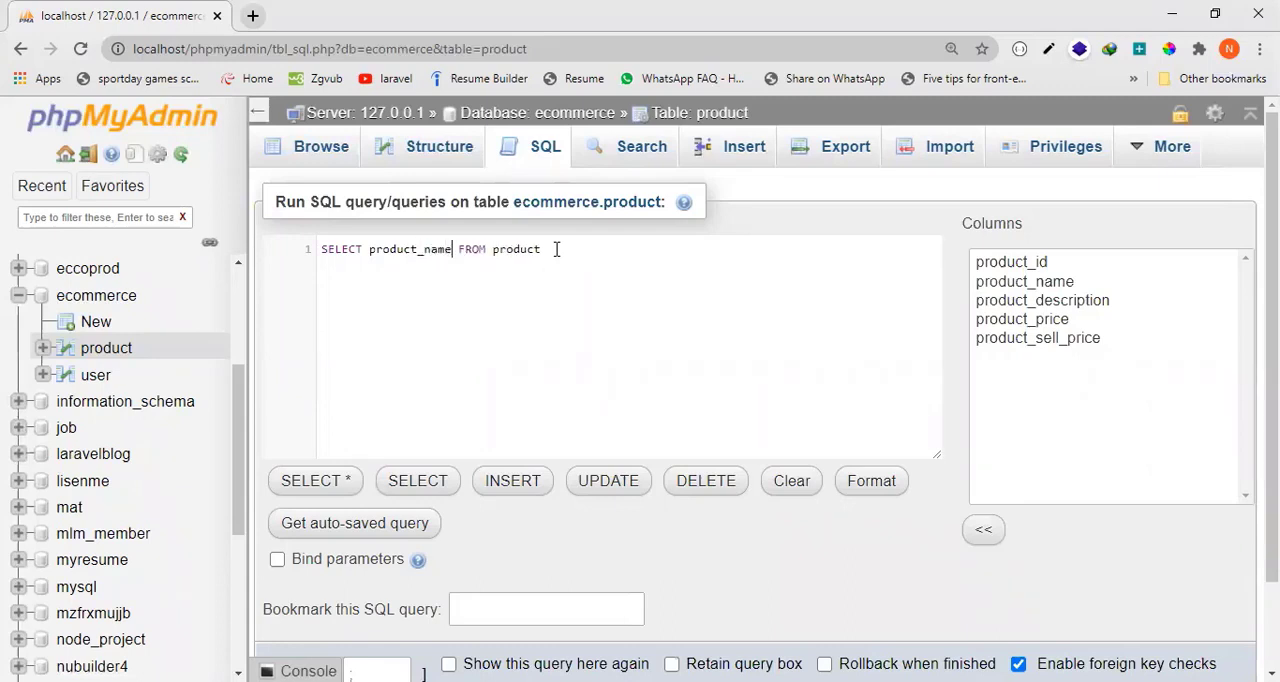
text(,)
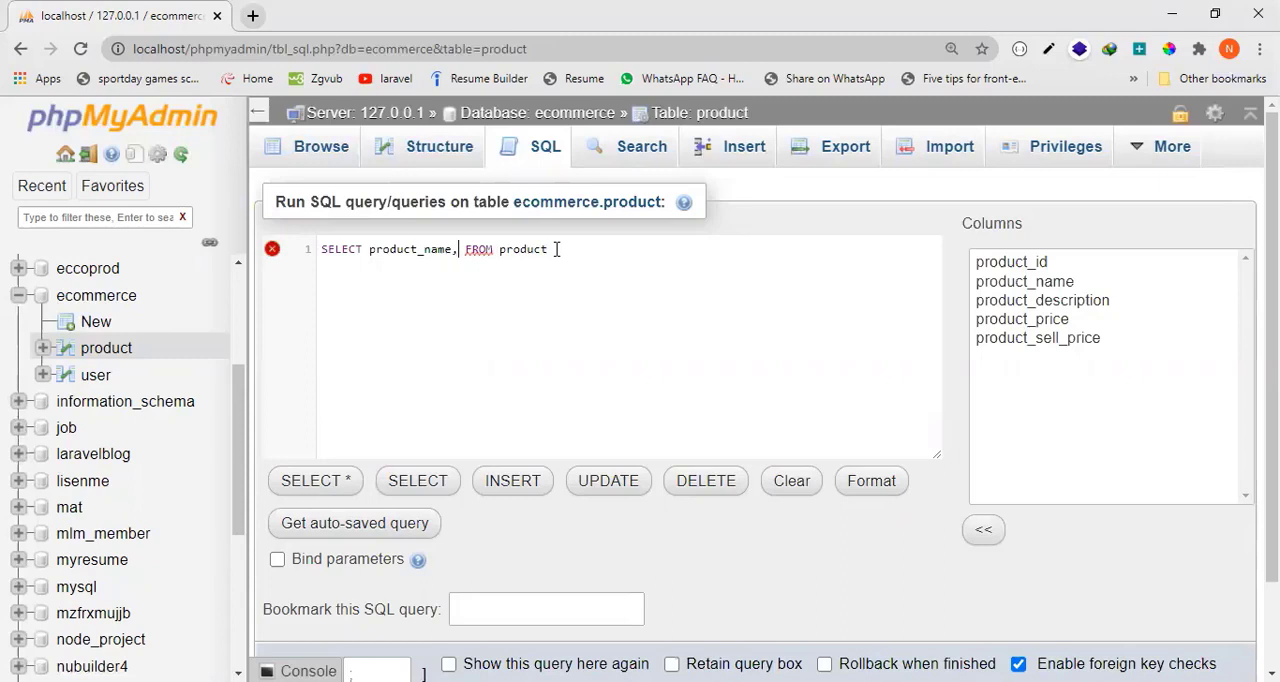
text(pro)
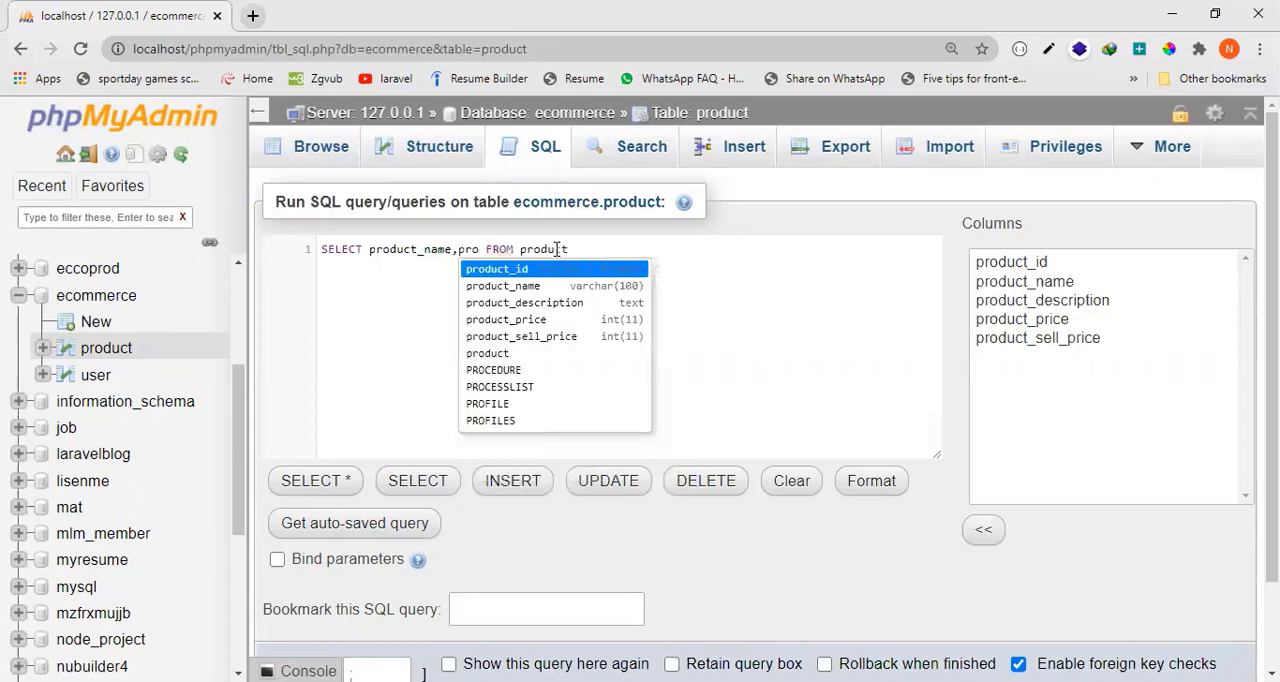
text(duct)
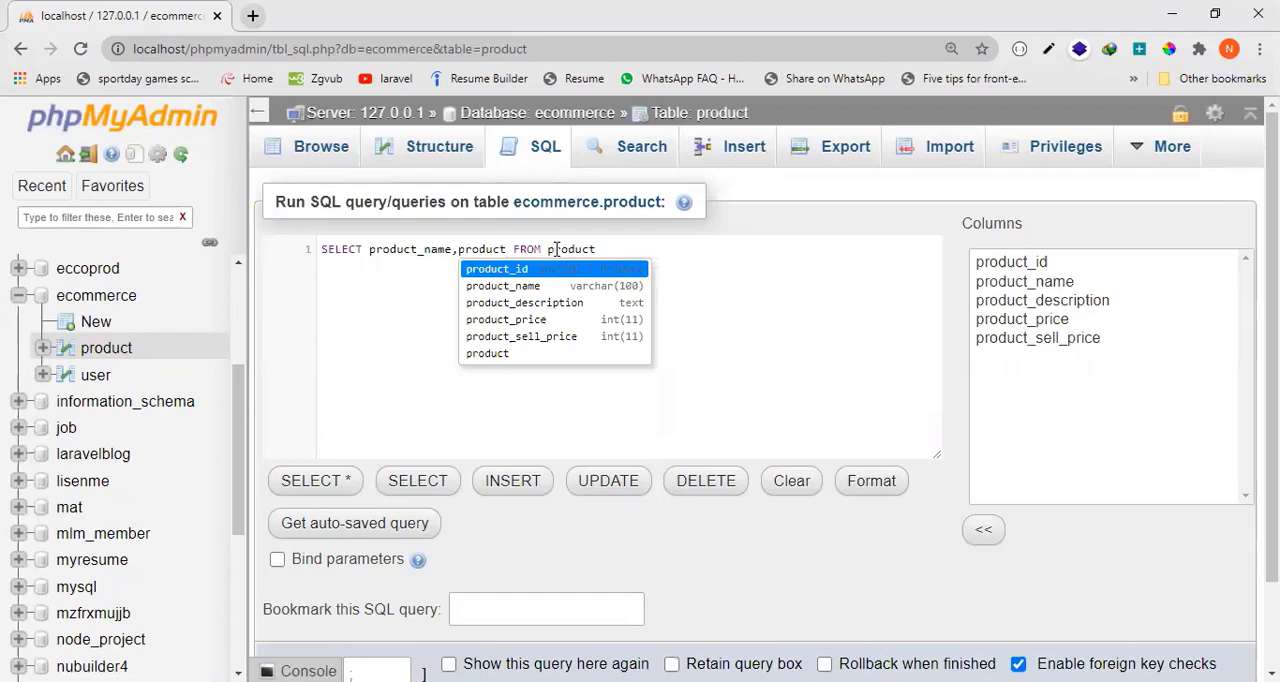
text(_sell)
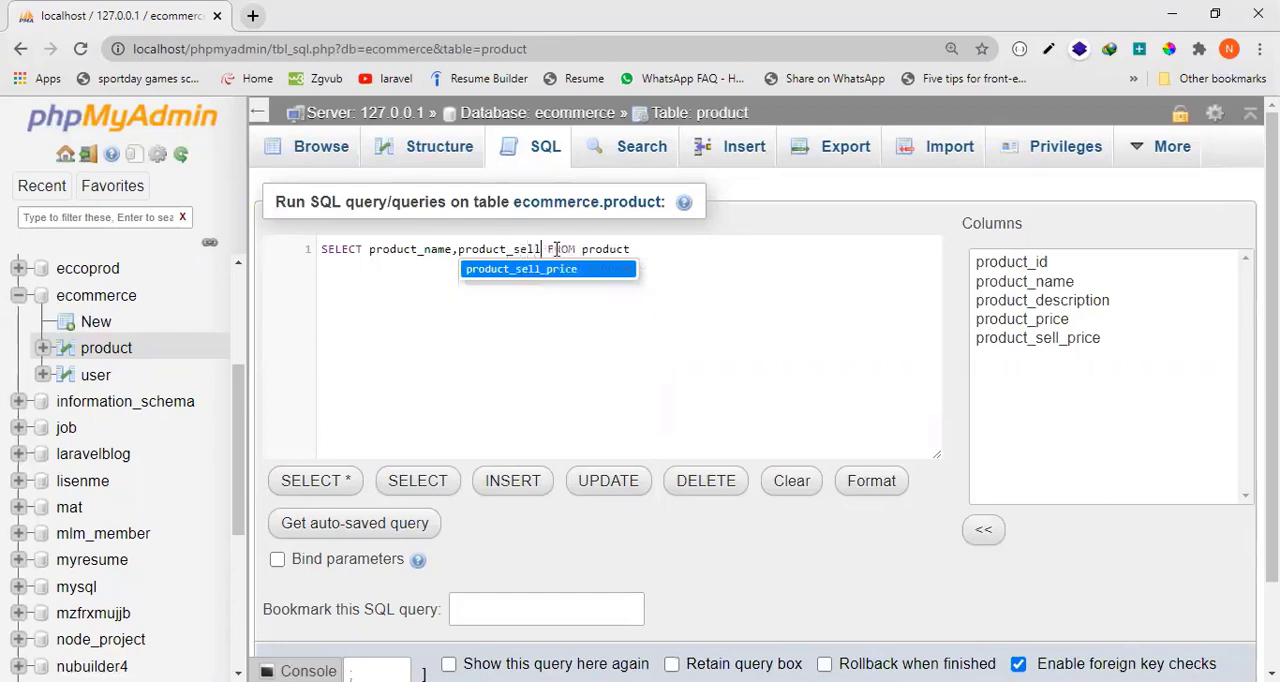
text(_pric)
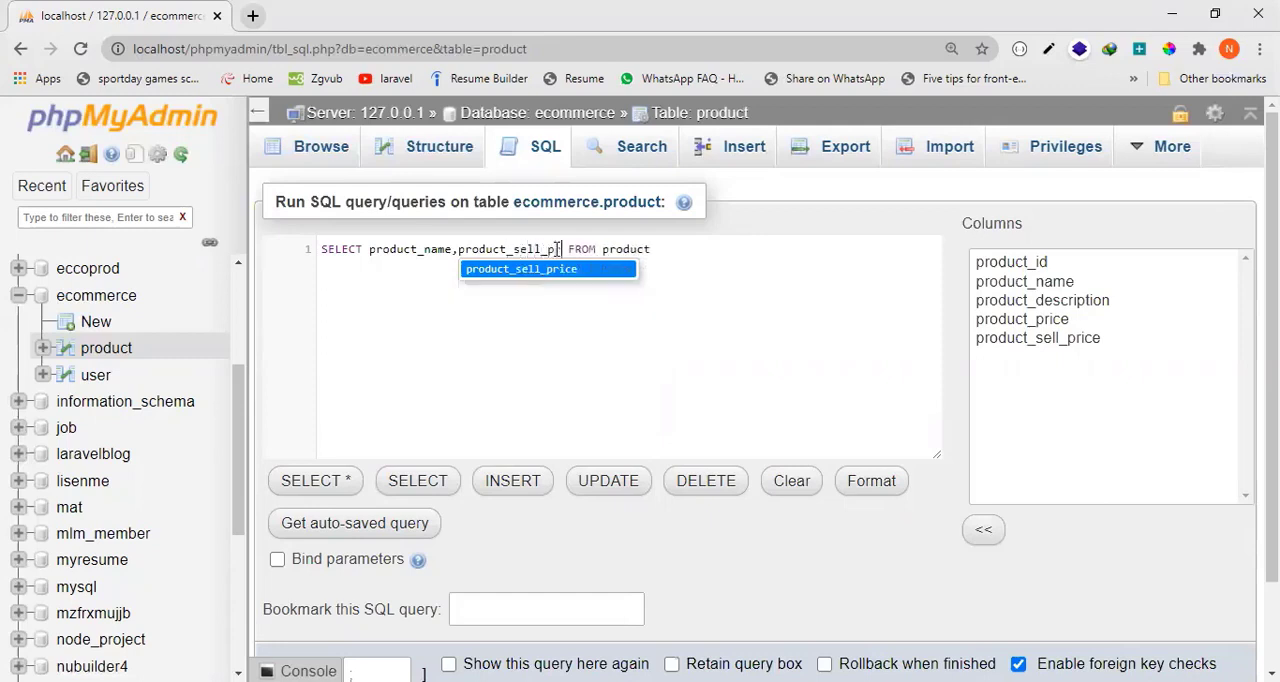
text(e)
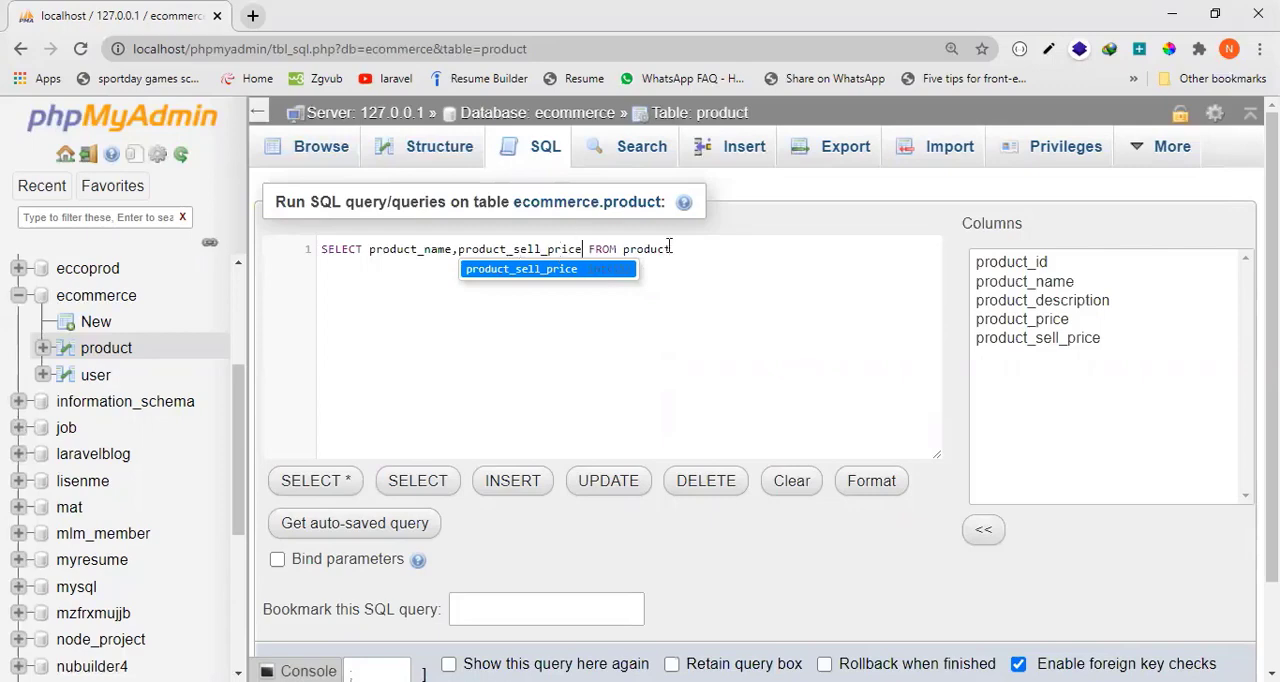
Run the query selecting product_name and product_sell_price from product, and review its results.
click(745, 240)
scroll(1183, 585, down, 1)
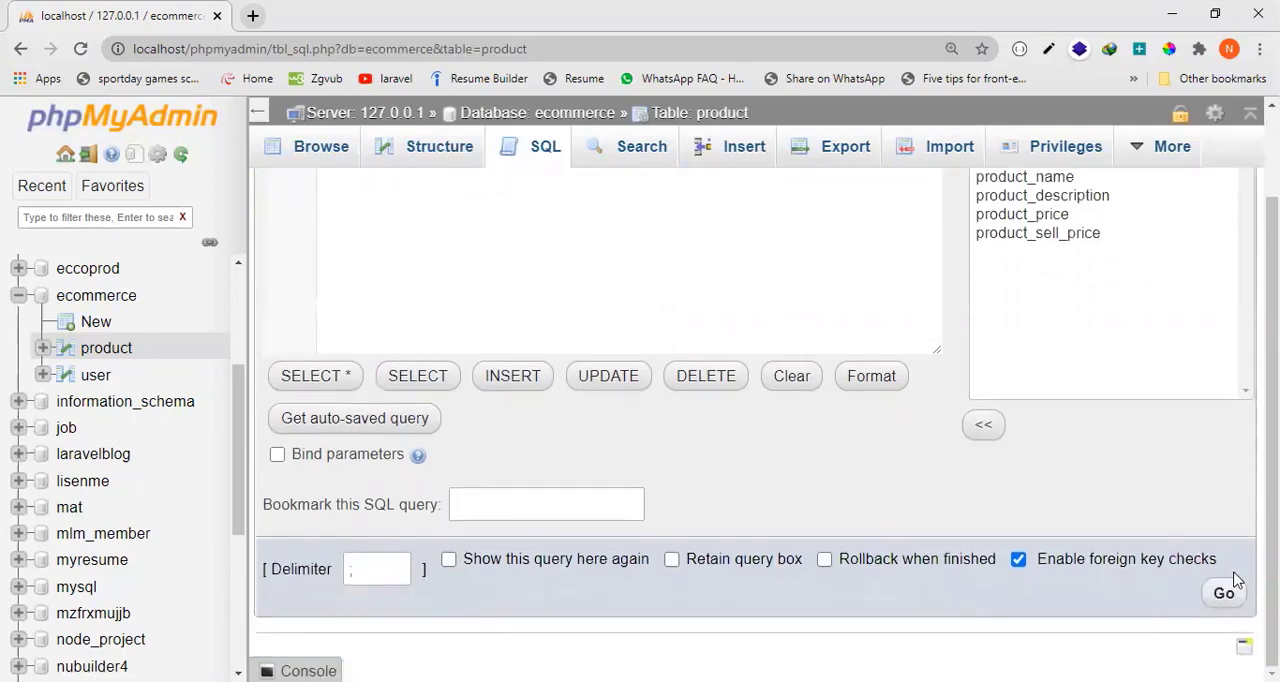
click(1224, 593)
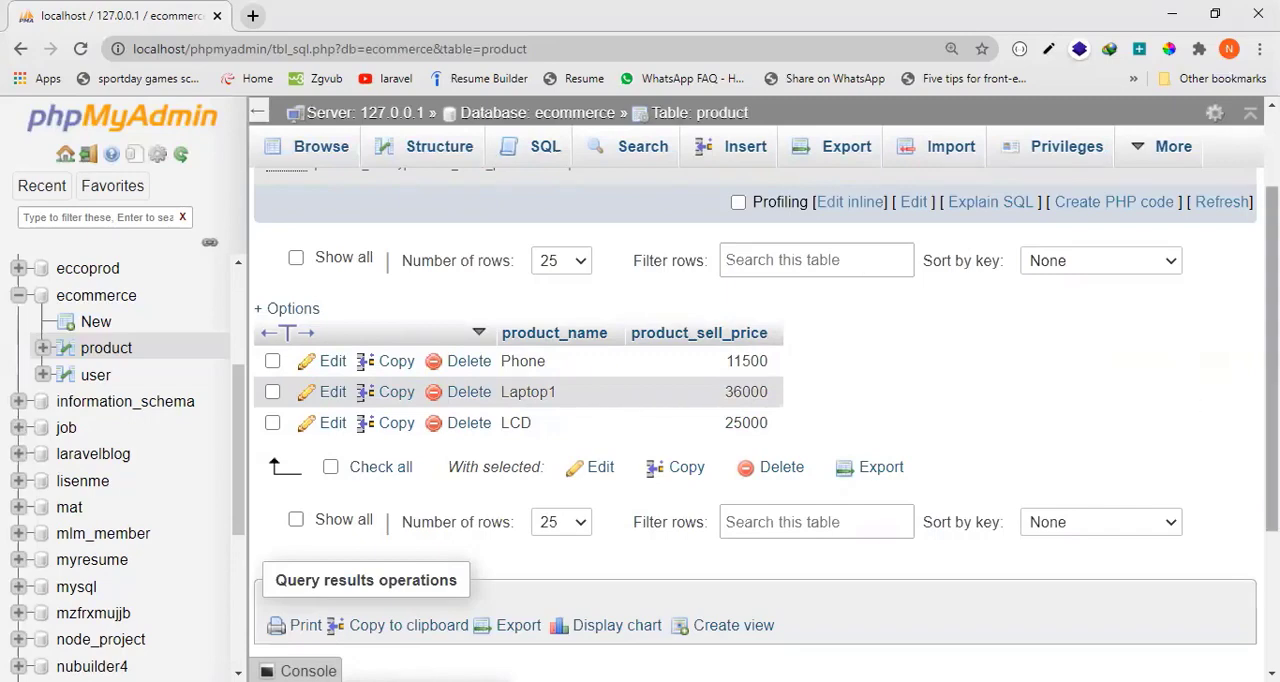
scroll(1194, 402, down, 3)
scroll(1130, 625, up, 5)
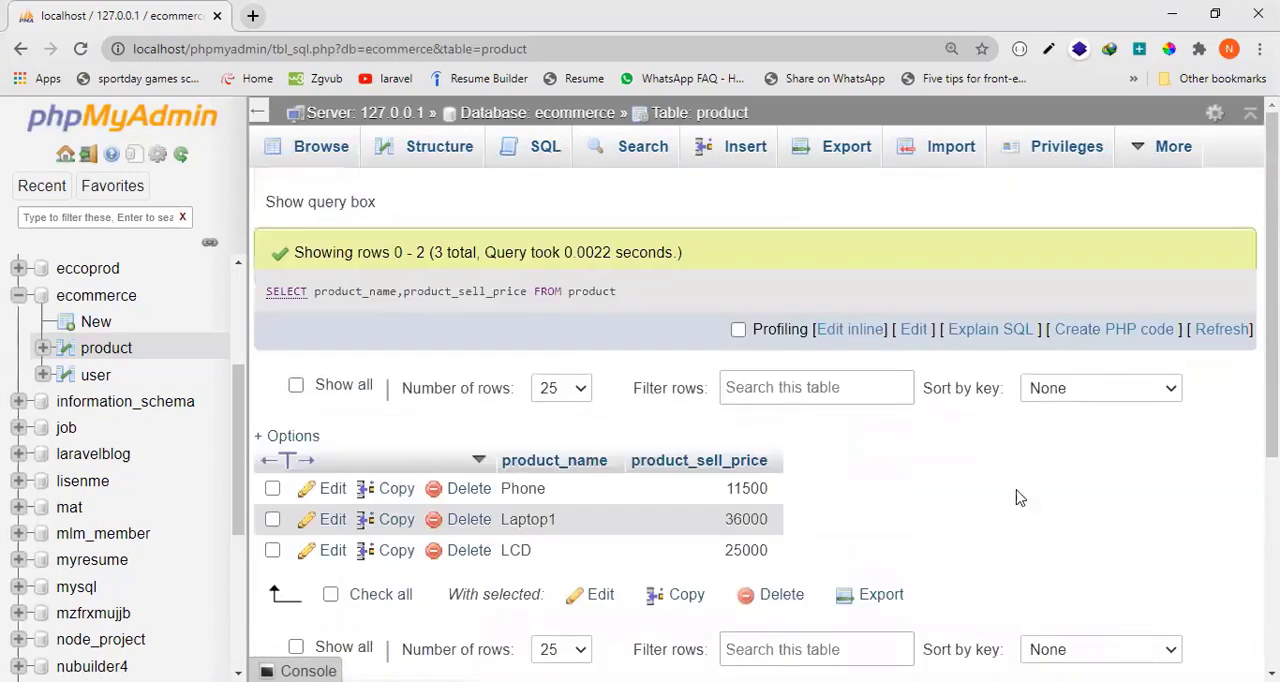
Look over the default SELECT query and all rows of the product table, and open the table's structure.
click(543, 149)
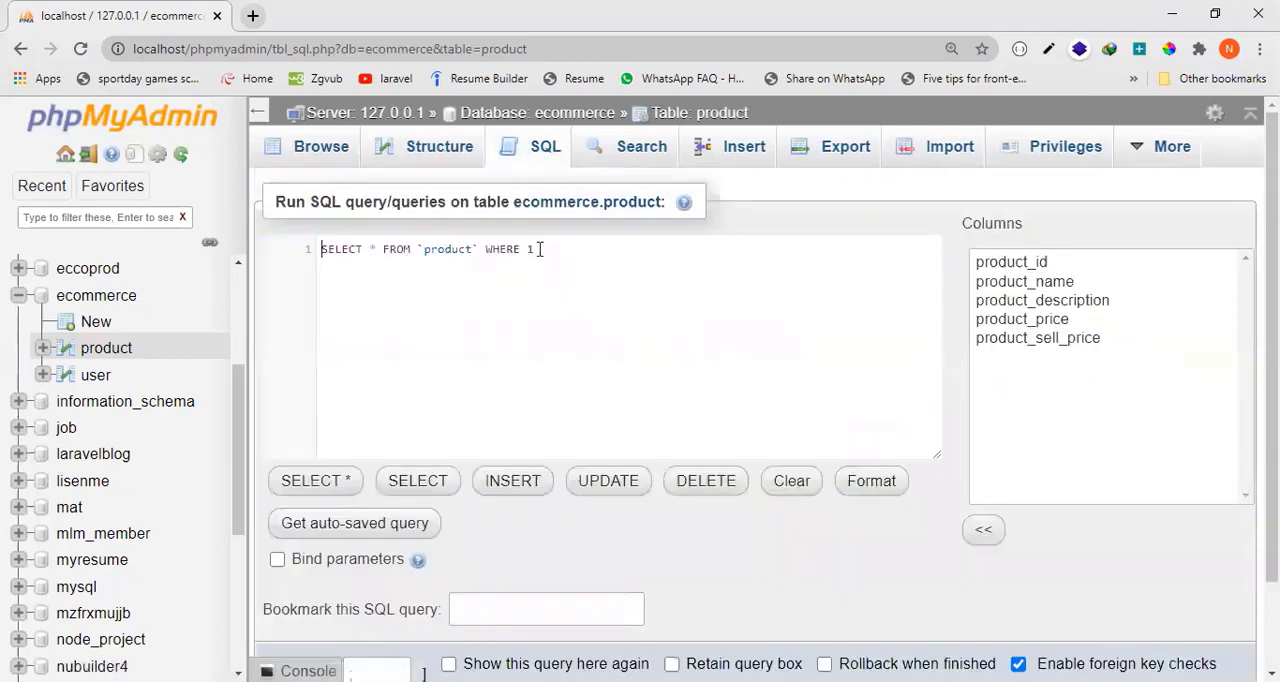
drag(537, 250, 320, 260)
click(340, 152)
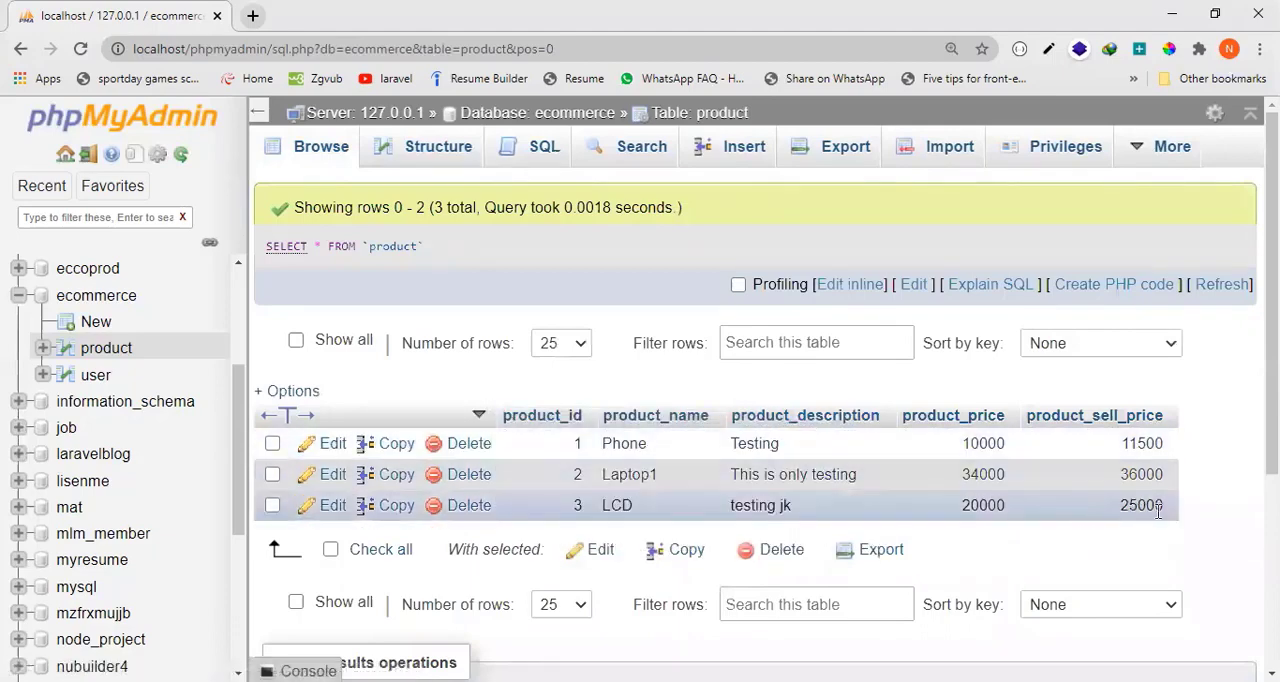
drag(1160, 518, 505, 414)
click(1035, 563)
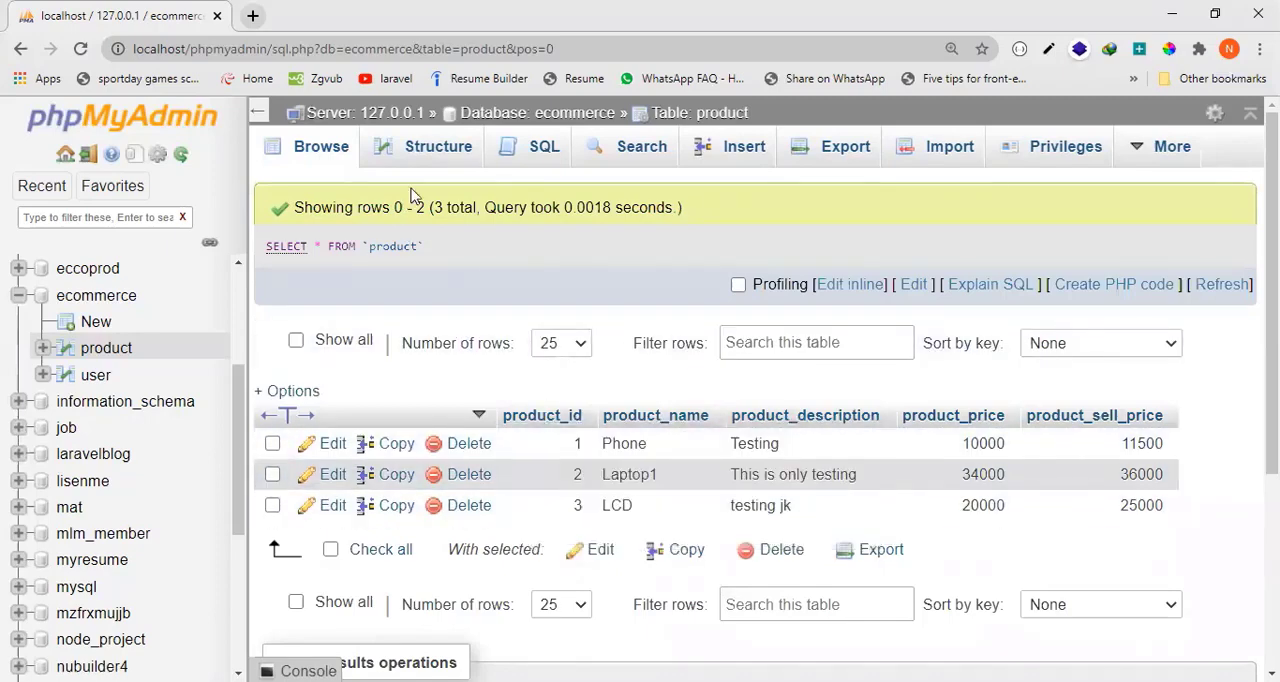
click(436, 147)
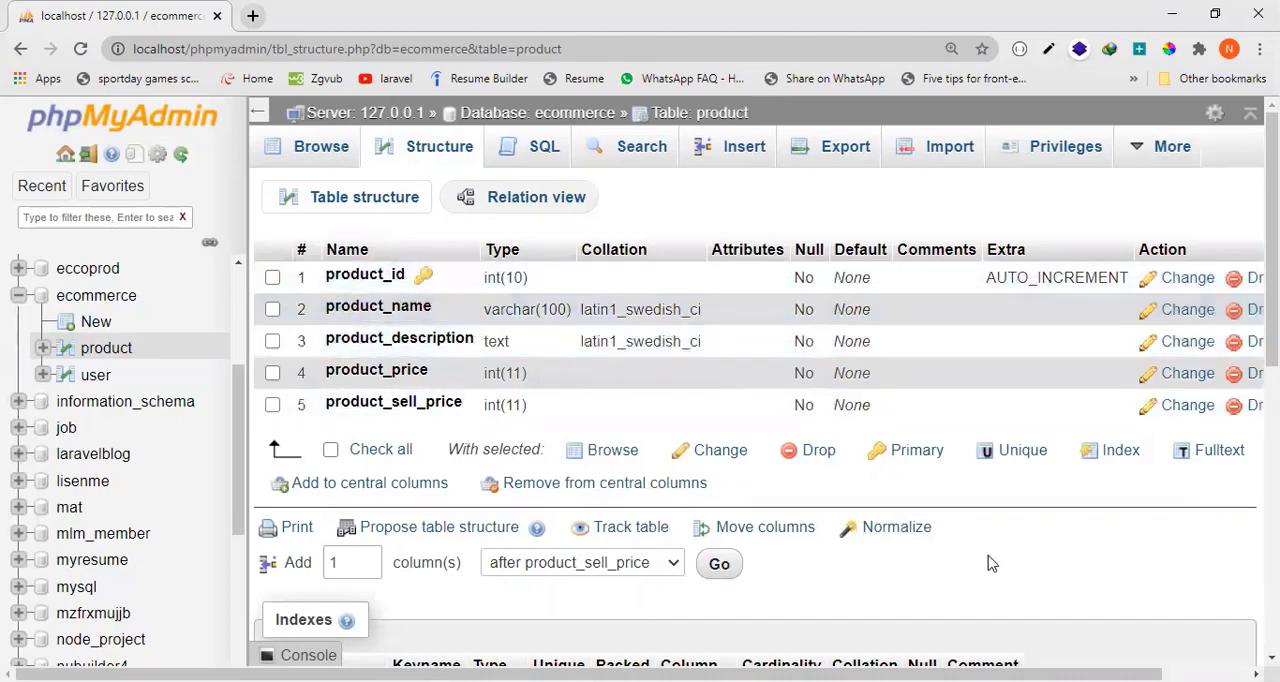
Browse the product table's rows, and start an SQL query reading delete from product in place of the default statement.
click(306, 154)
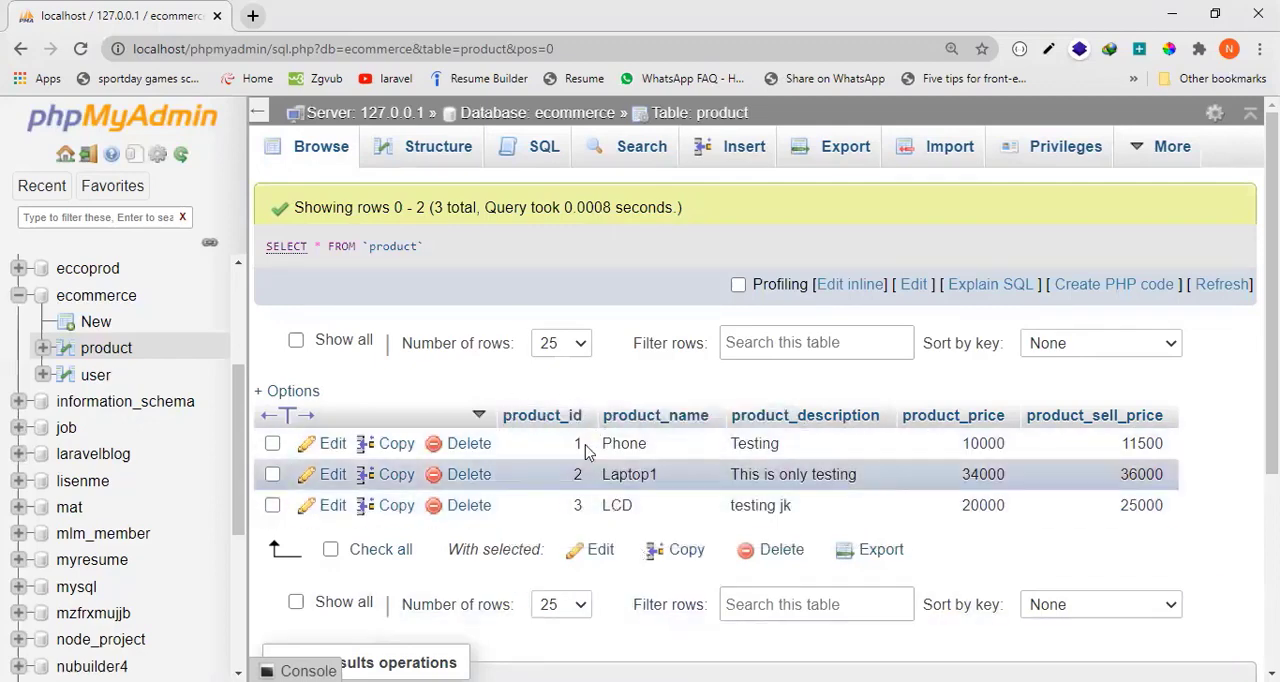
click(541, 160)
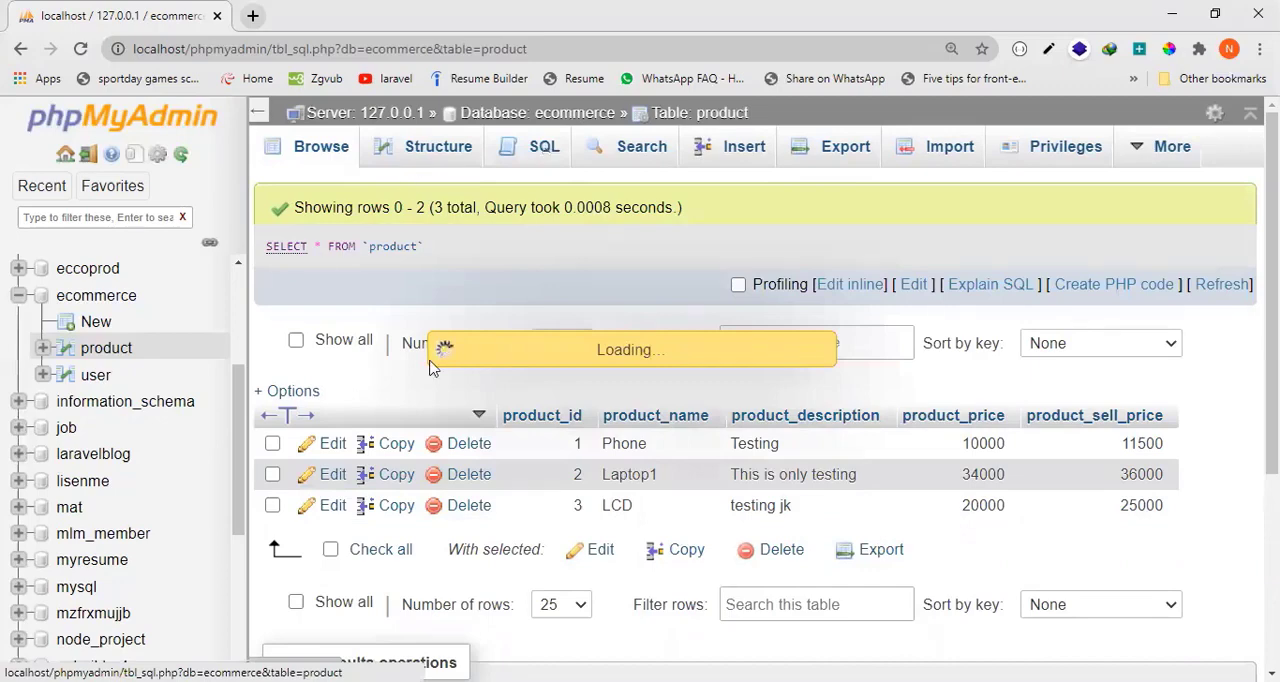
key(BackSpace)
key(BackSpace)
key(BackSpace)
key(BackSpace)
key(BackSpace)
key(BackSpace)
key(BackSpace)
key(BackSpace)
key(BackSpace)
key(BackSpace)
key(BackSpace)
key(BackSpace)
key(BackSpace)
key(BackSpace)
key(BackSpace)
key(BackSpace)
key(BackSpace)
key(BackSpace)
key(BackSpace)
key(BackSpace)
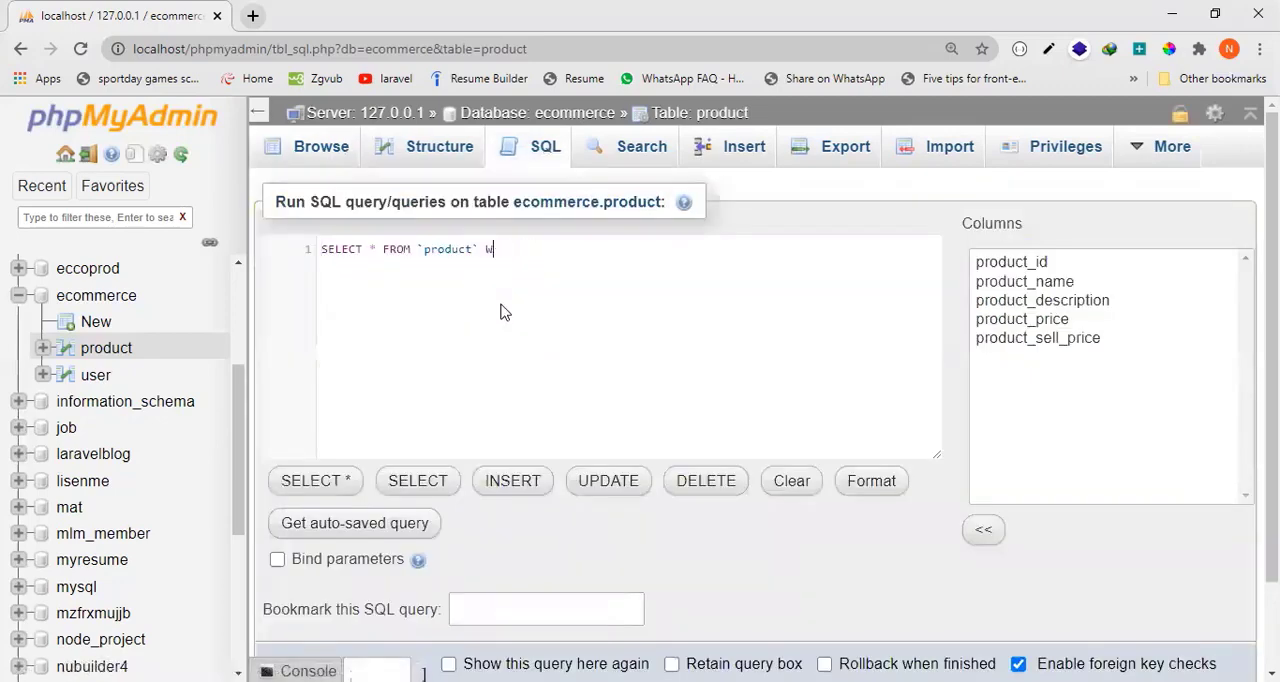
text(del)
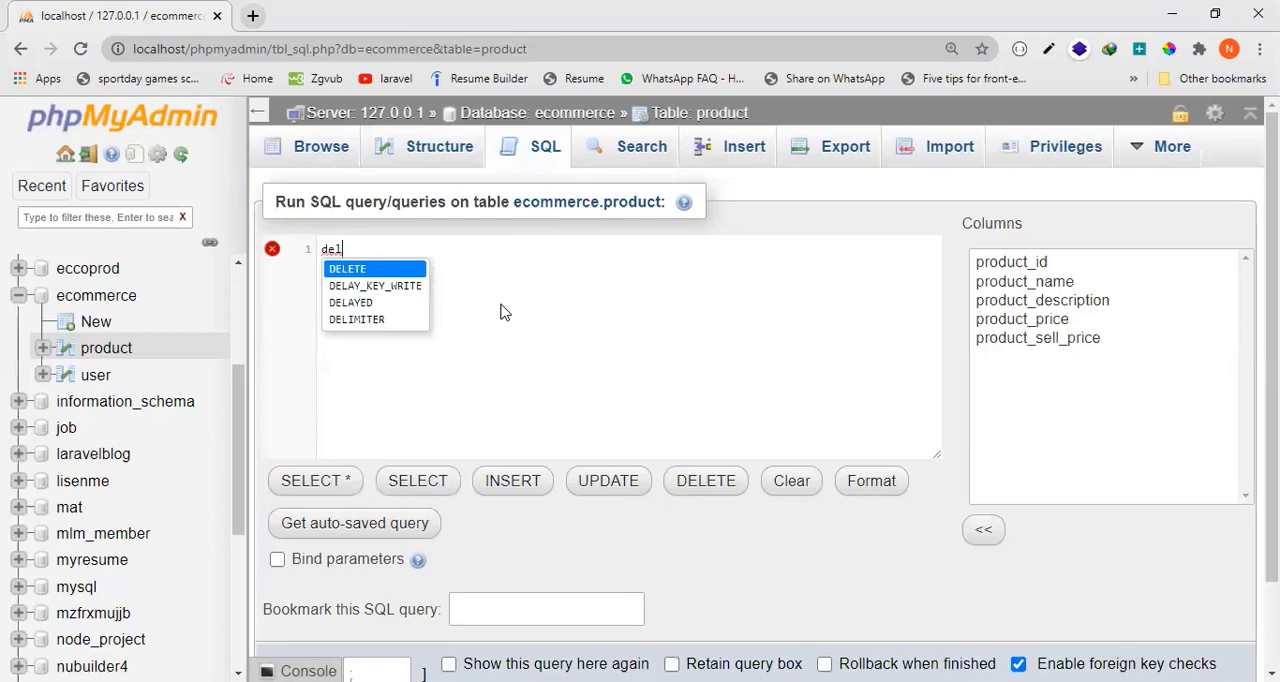
text(ete )
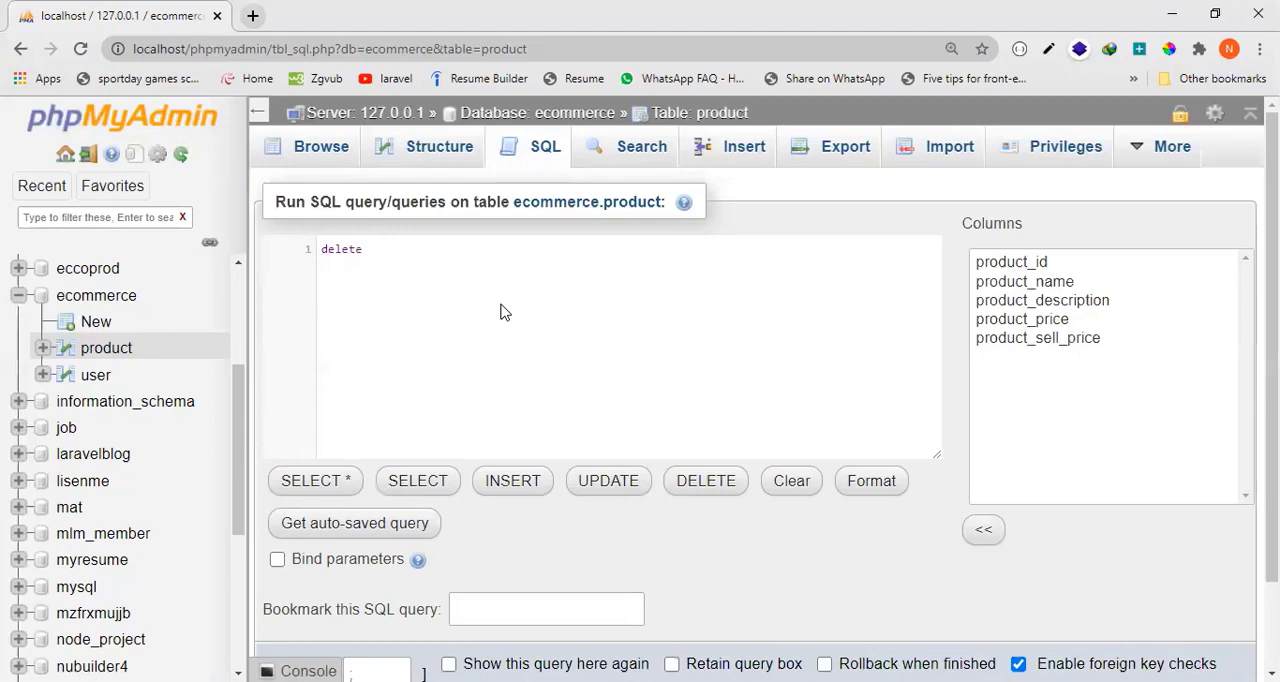
text(from prod)
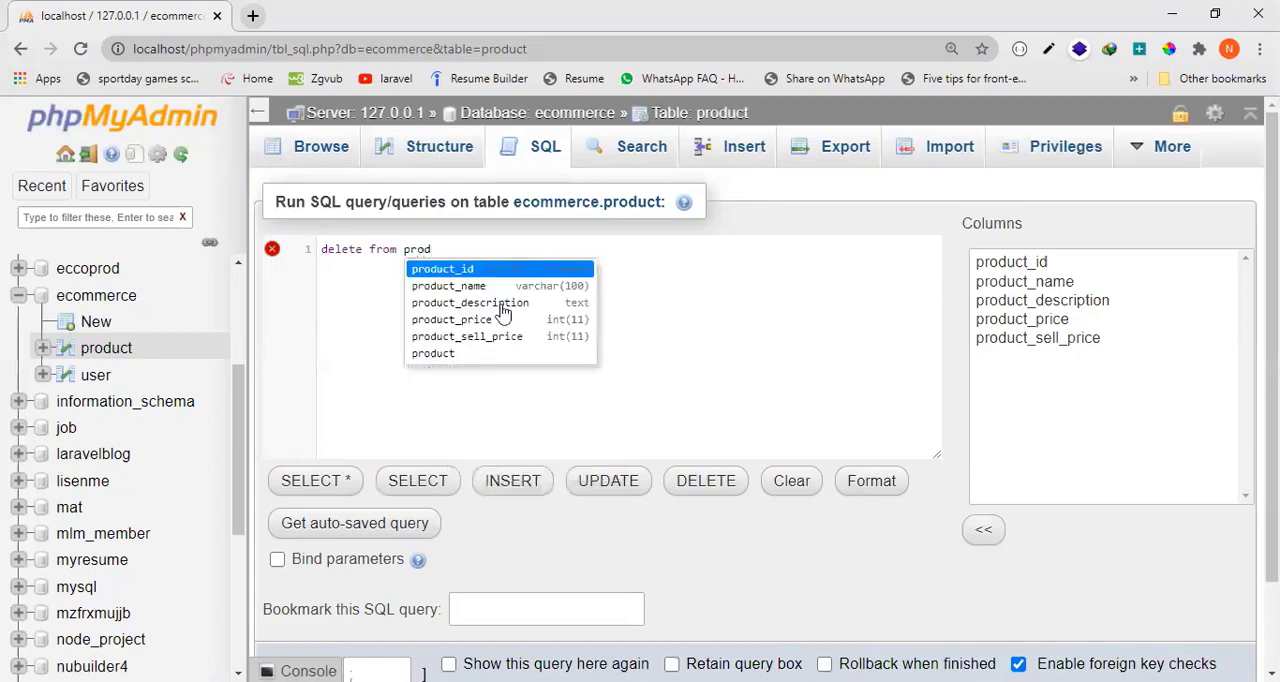
text(uct)
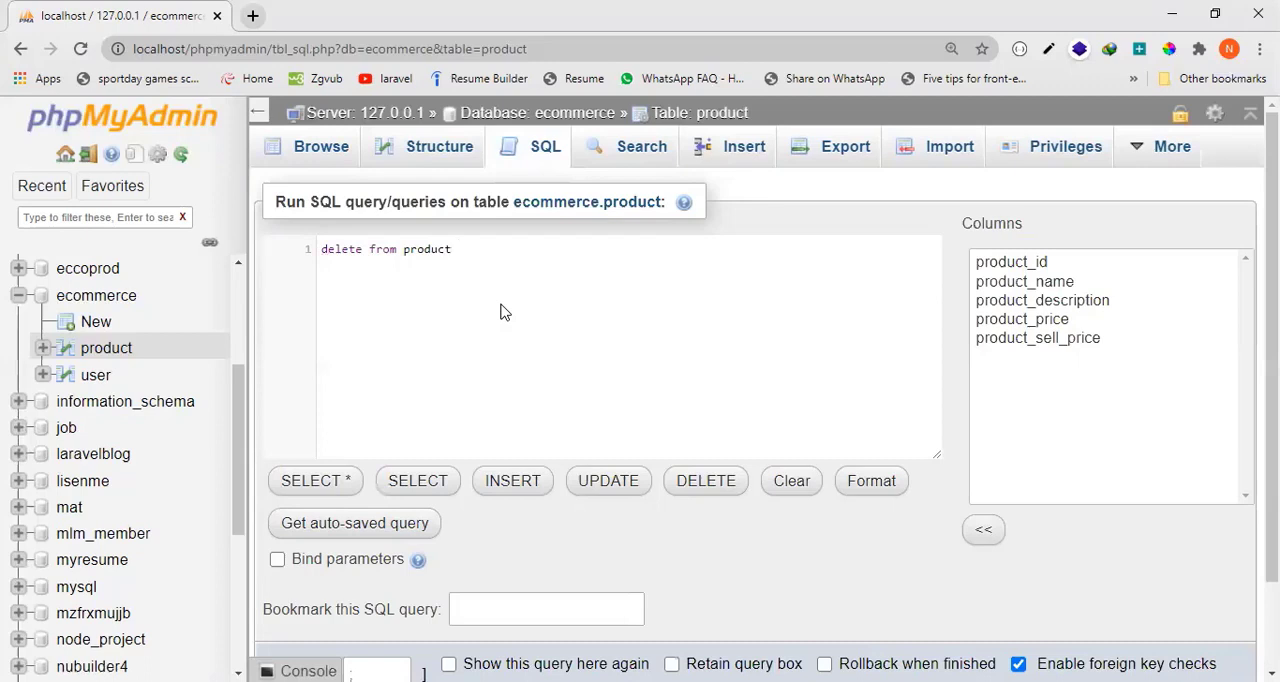
text( where)
Extend the delete statement with the condition where `product_id`='2'.
click(1045, 265)
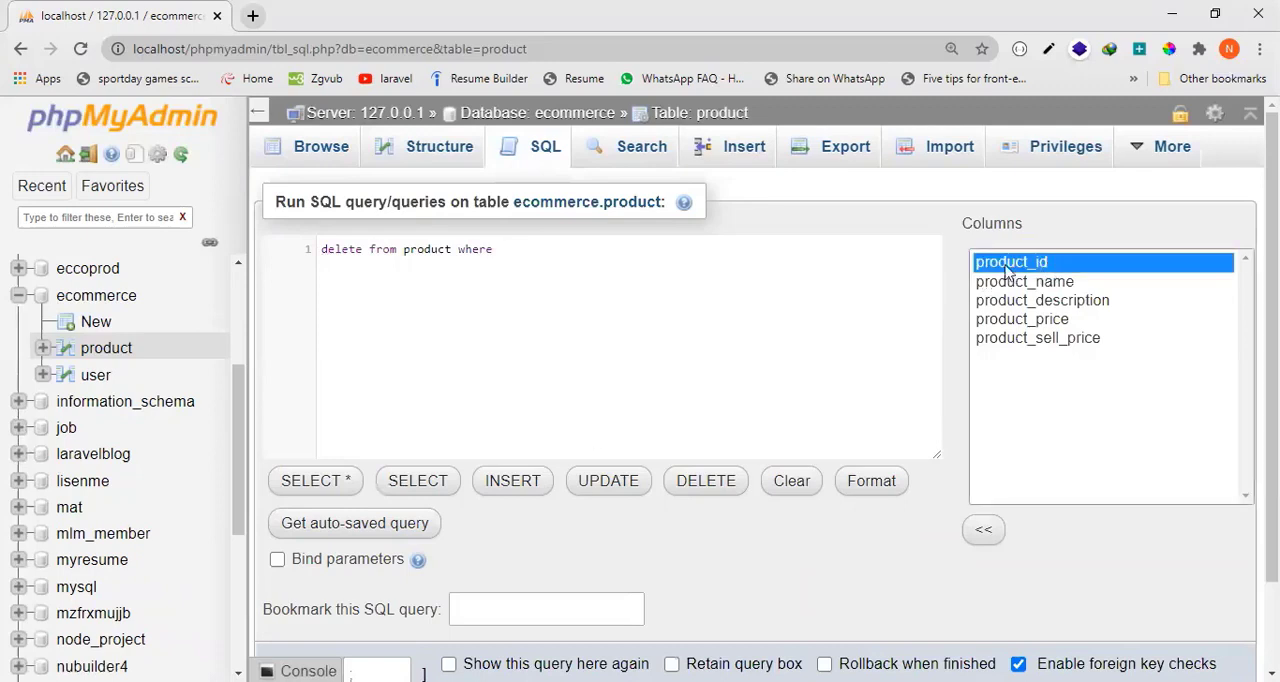
click(537, 251)
text(``)
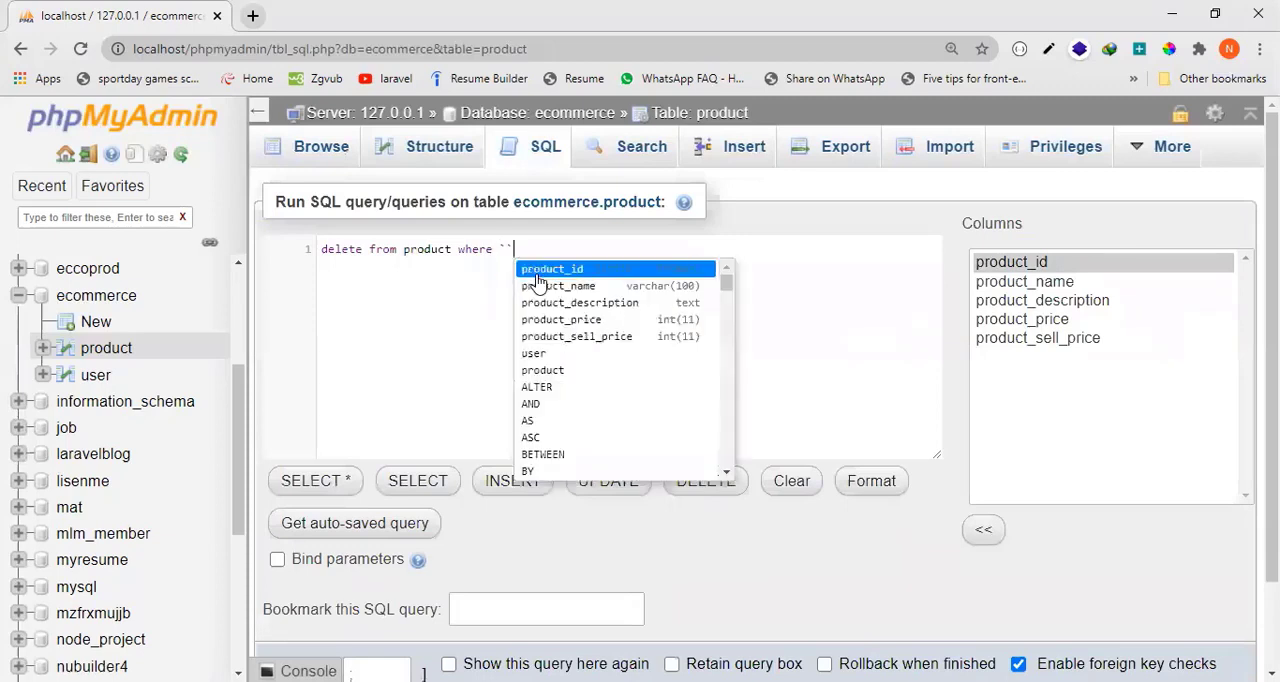
key(Left)
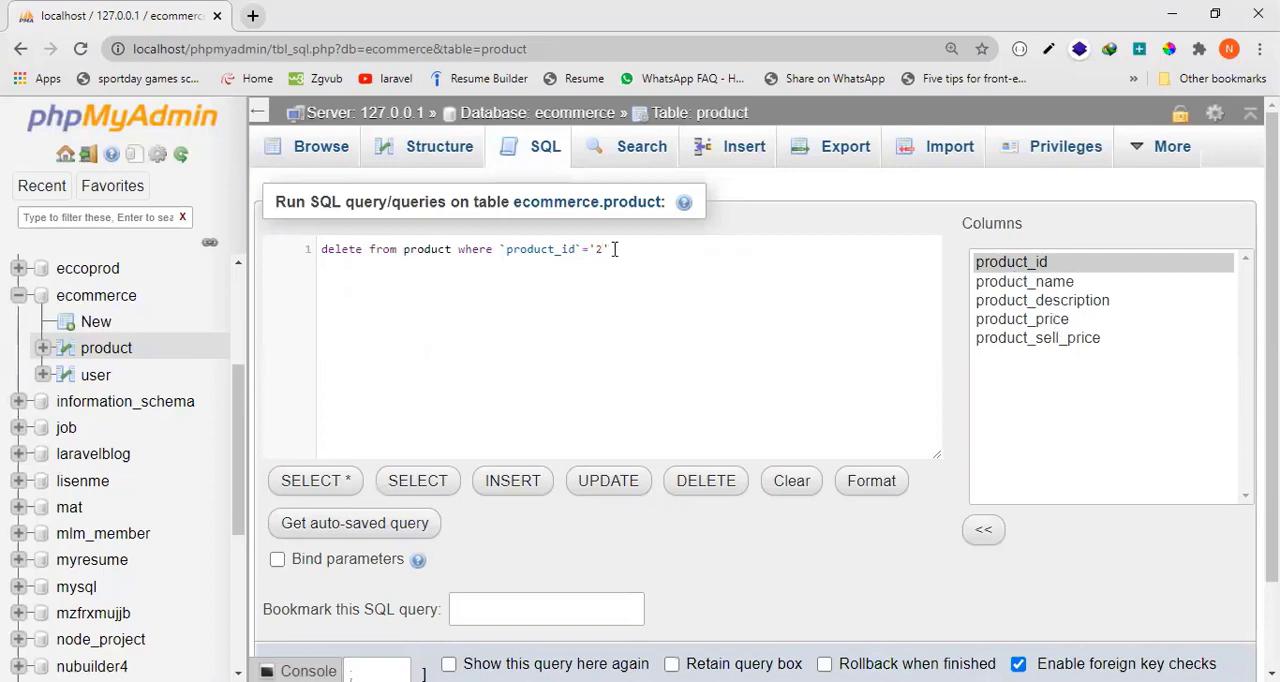
Examine the delete statement part by part: the delete and from keywords, table name, where clause, product_id column and its value.
drag(614, 249, 314, 252)
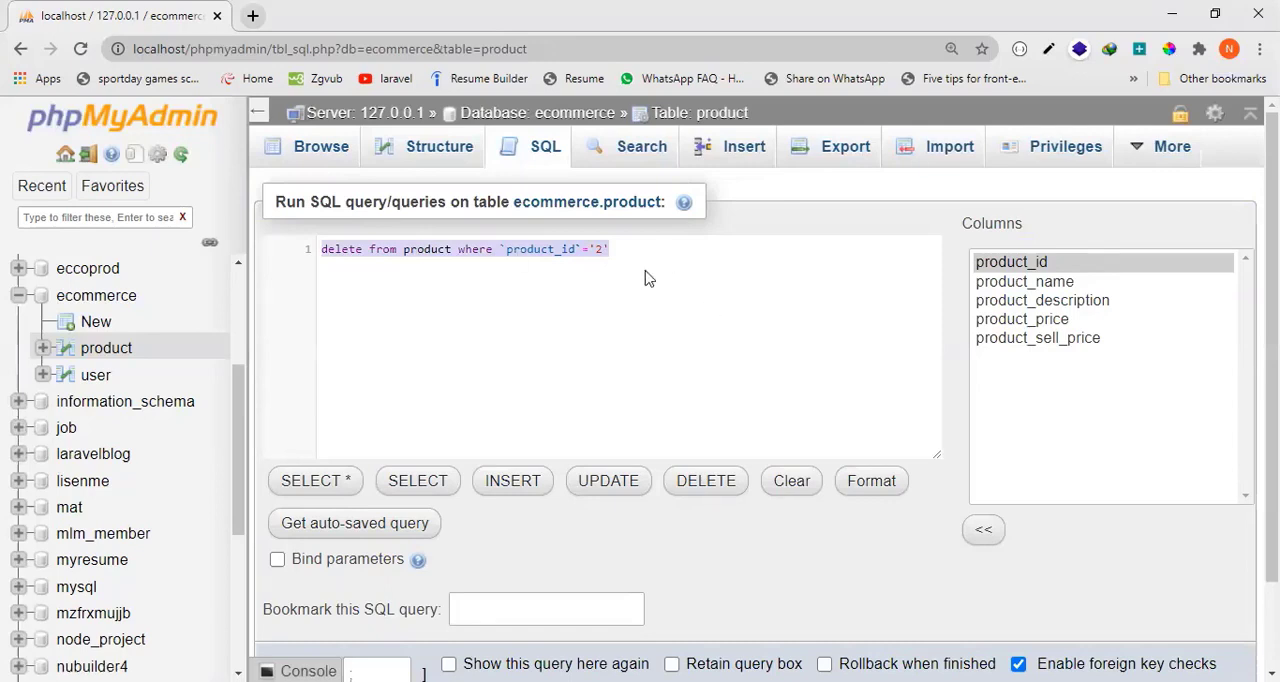
double_click(349, 252)
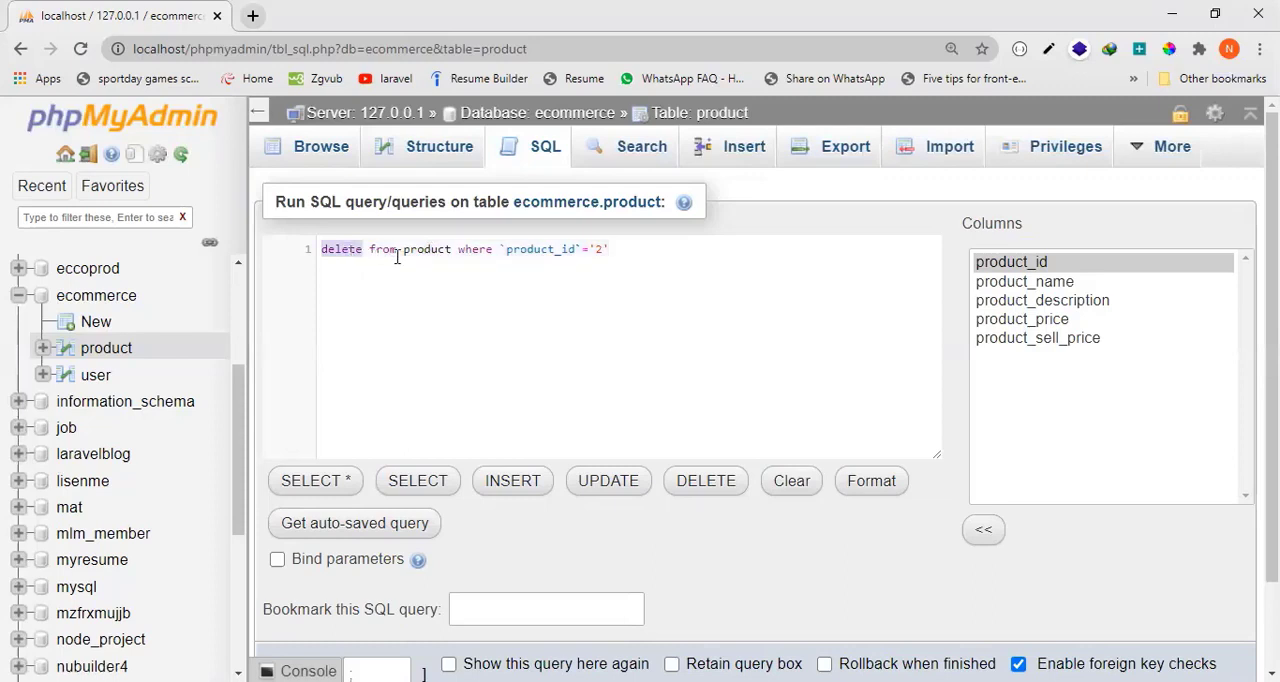
double_click(385, 250)
double_click(431, 251)
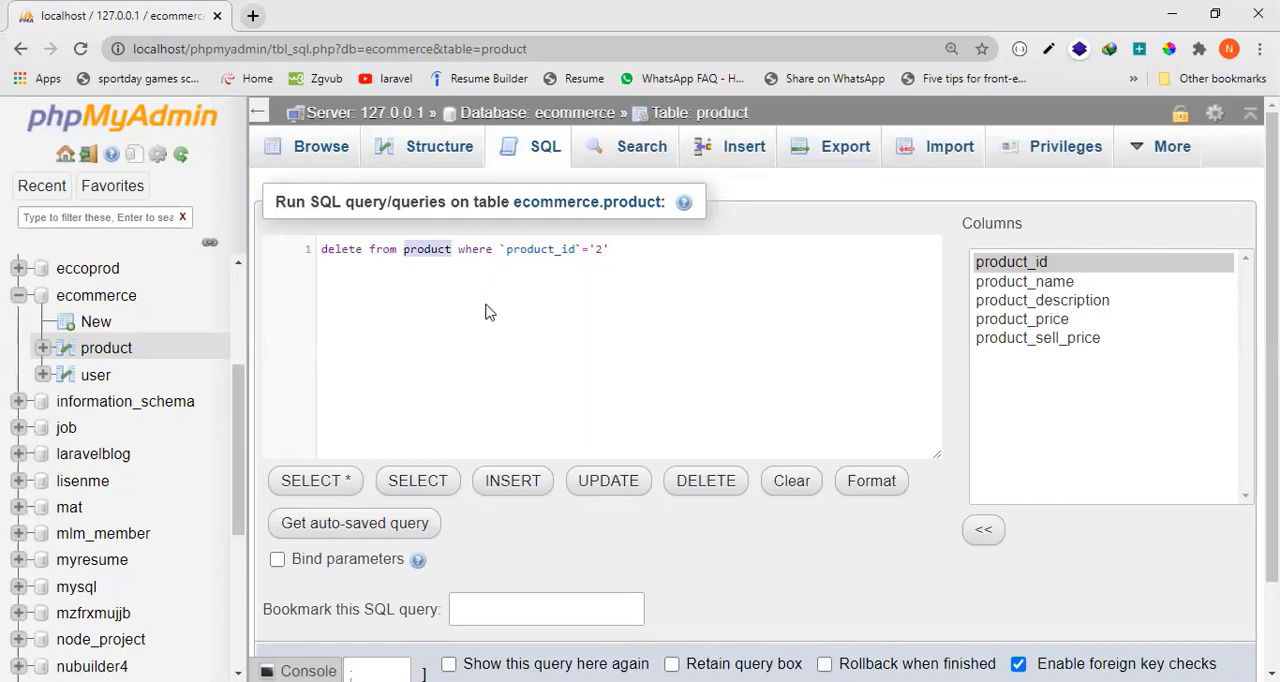
double_click(477, 251)
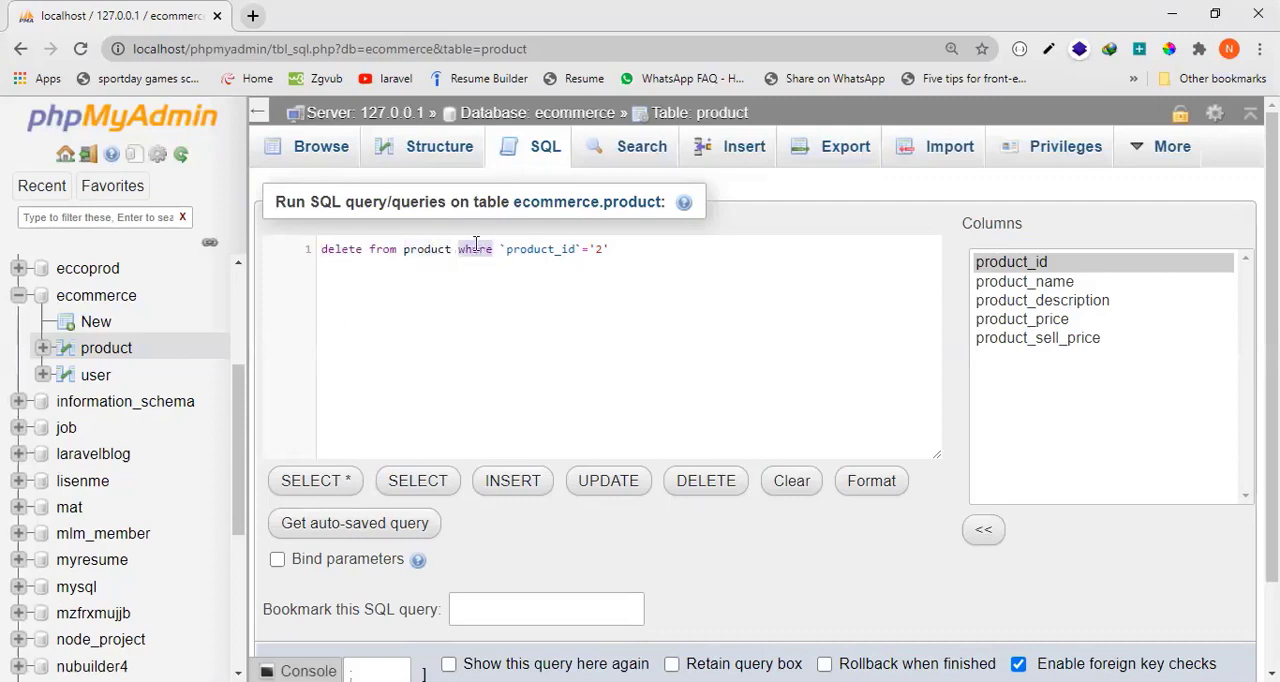
double_click(547, 249)
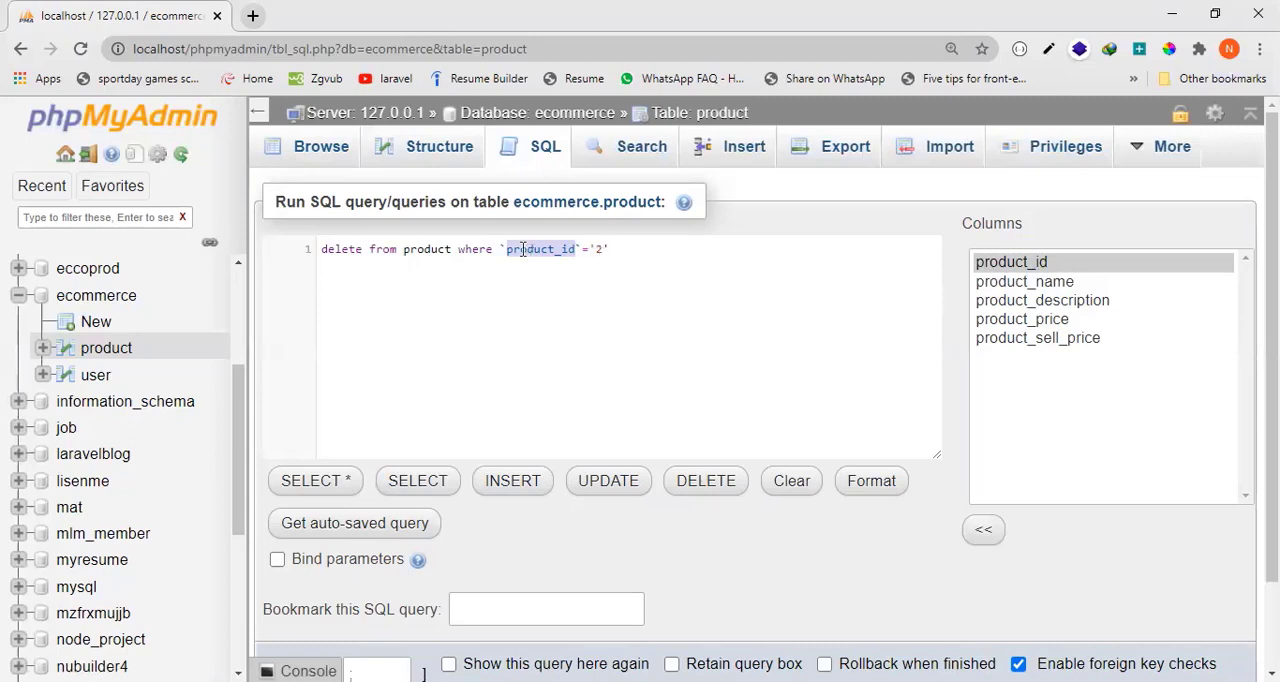
click(599, 251)
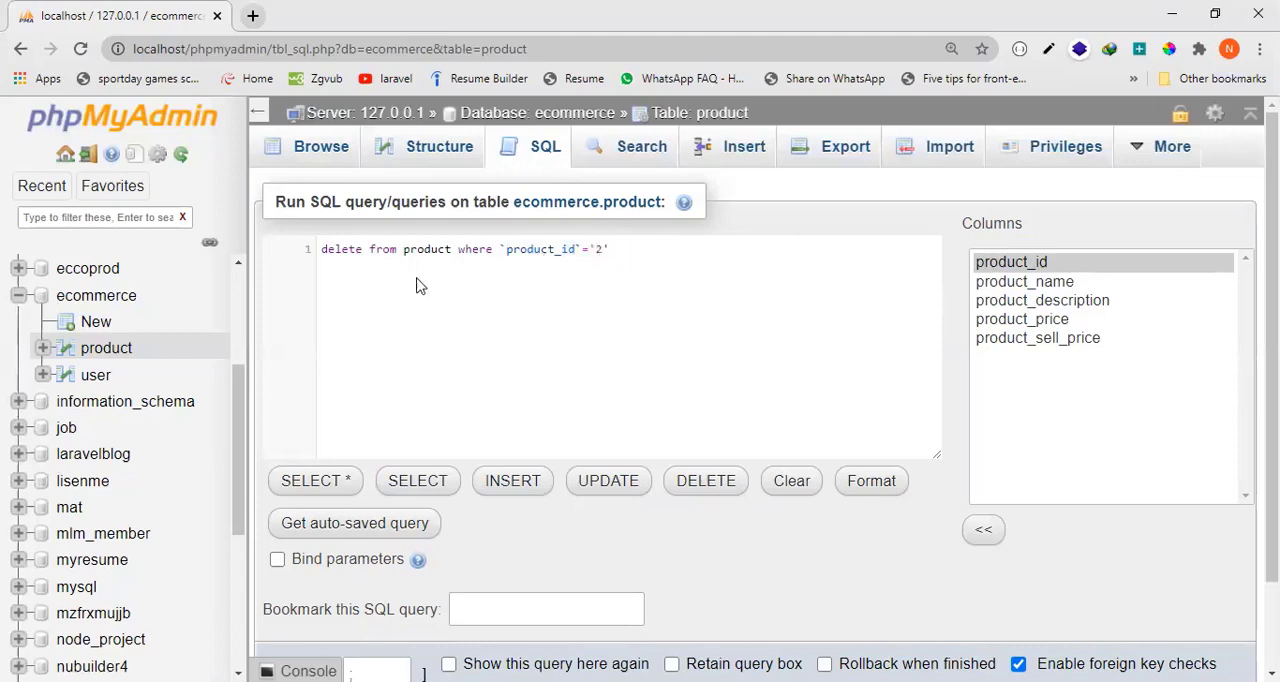
Run the delete query for product_id 2, approve its execution, and browse the product table's remaining rows.
click(639, 255)
scroll(1134, 575, down, 1)
click(1223, 593)
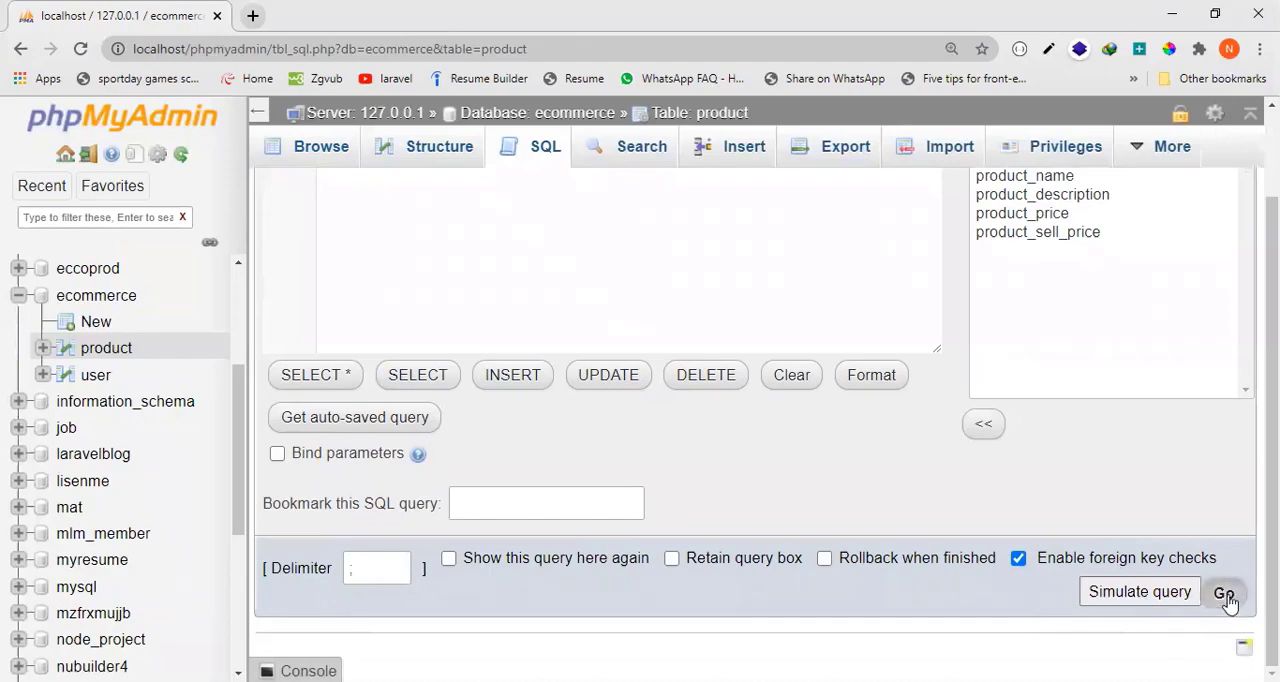
click(736, 165)
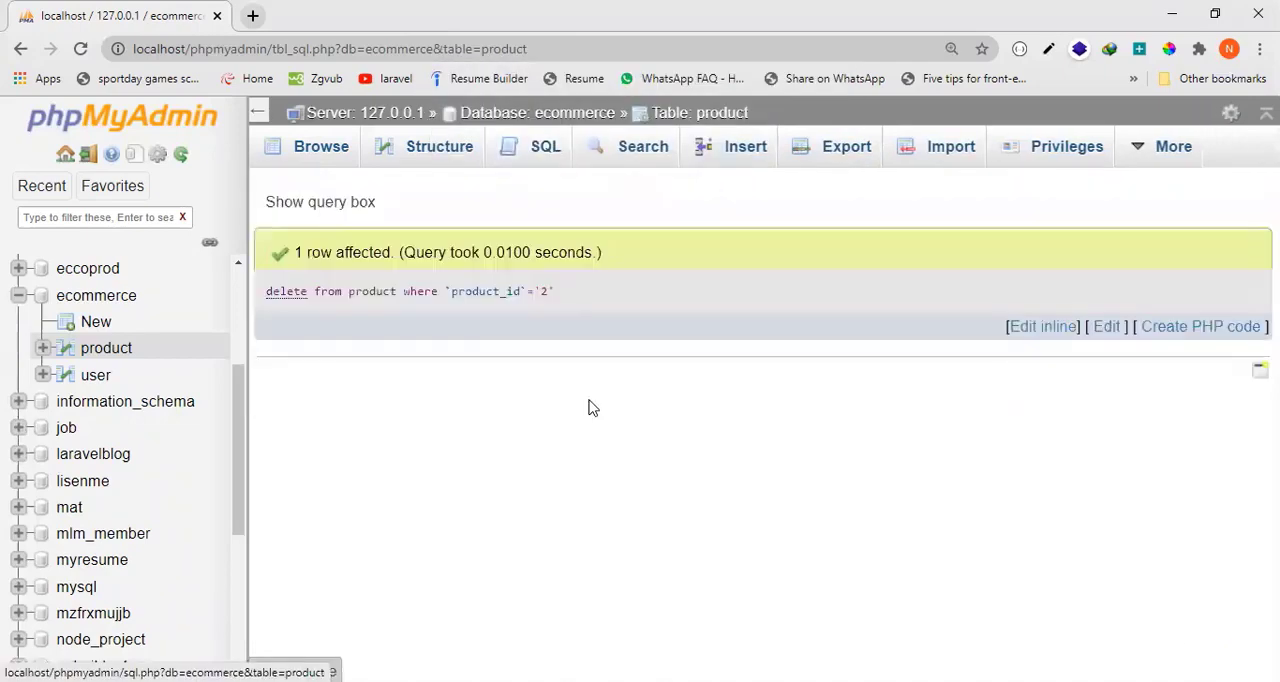
click(312, 160)
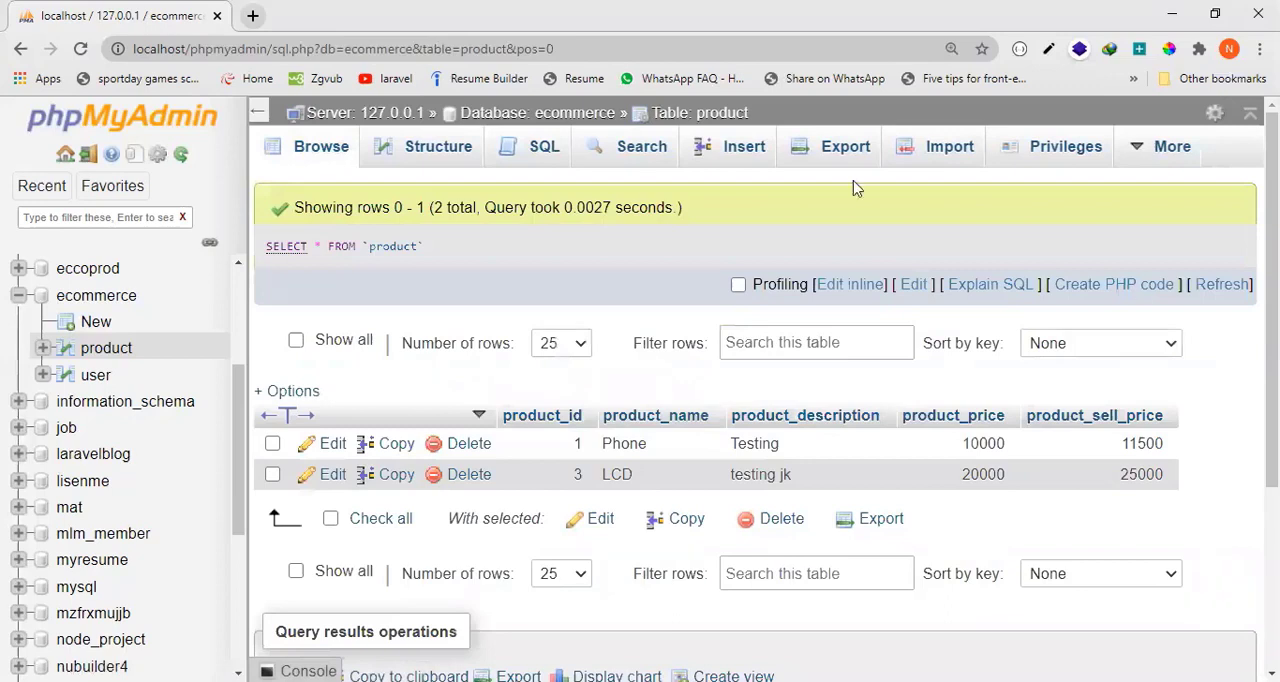
Replace the default SQL statement in a new query with delete from product where `product_id`='2'.
click(536, 152)
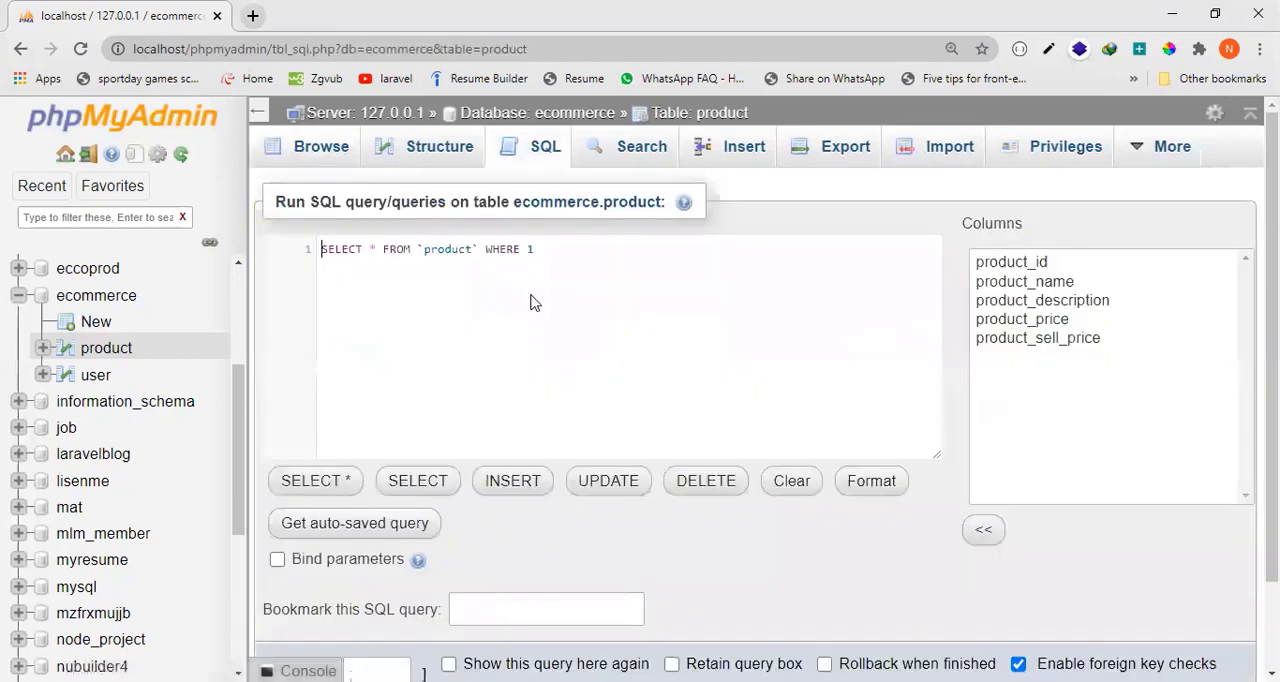
drag(557, 257, 228, 265)
key(BackSpace)
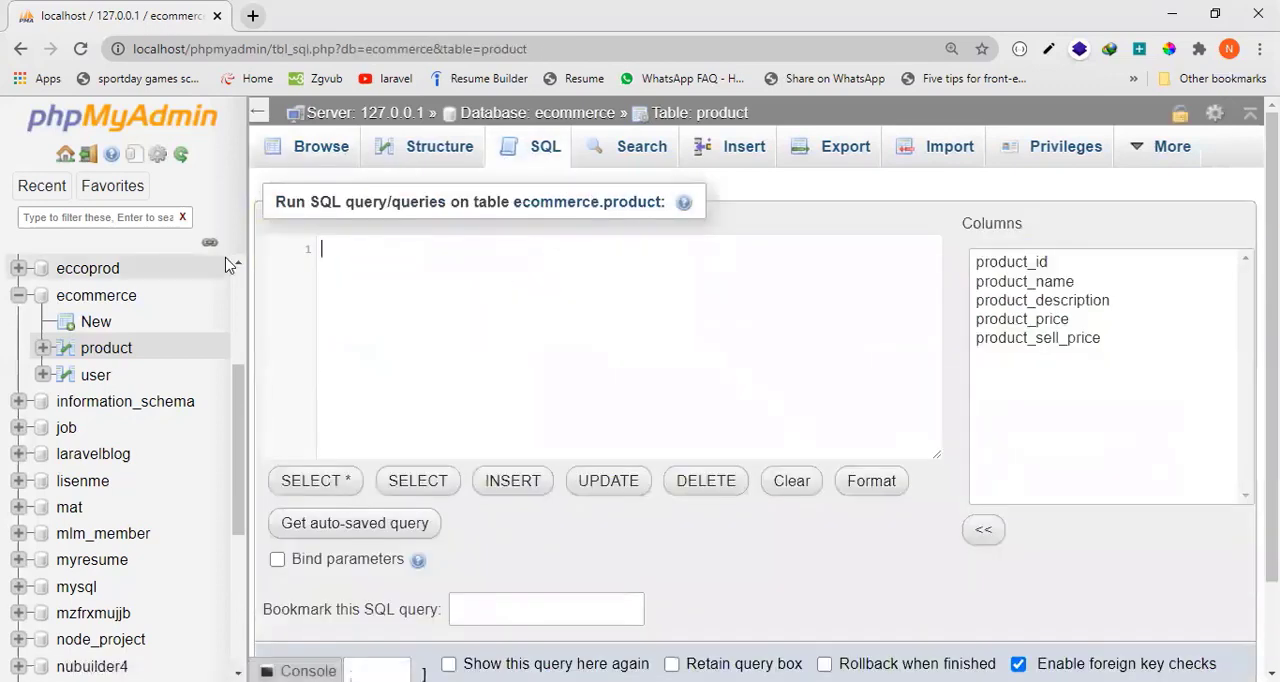
text(de)
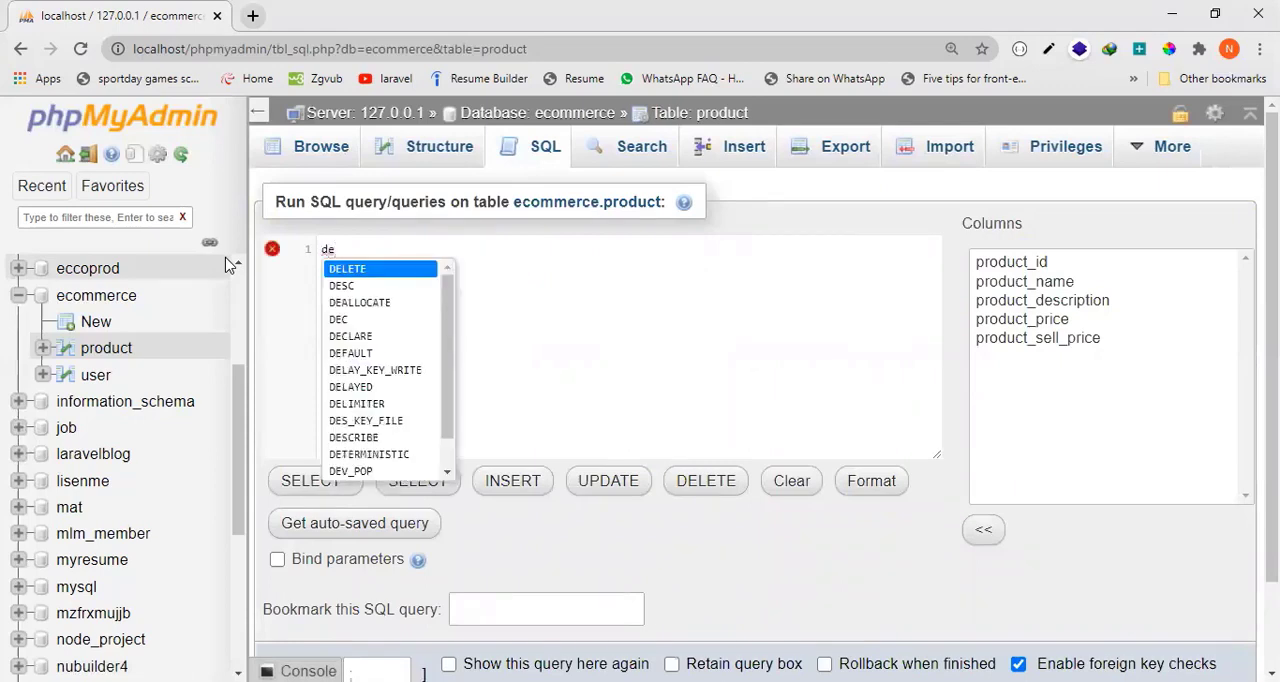
text(lete )
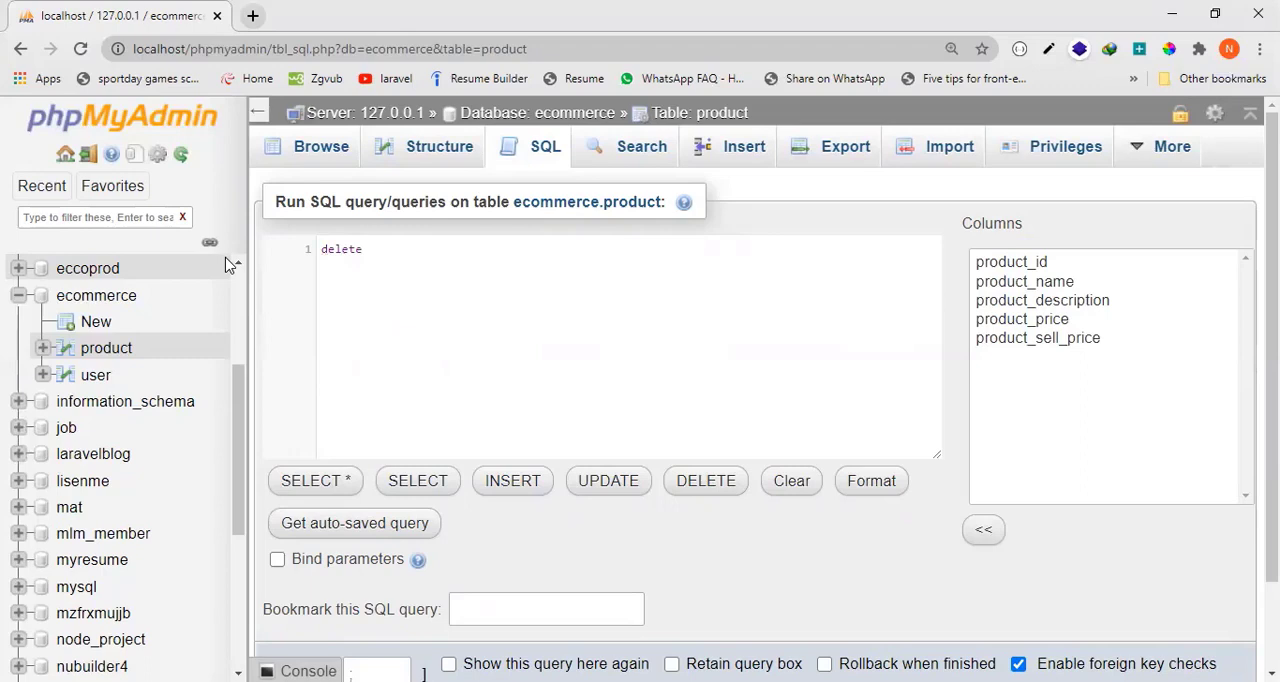
text(from pr)
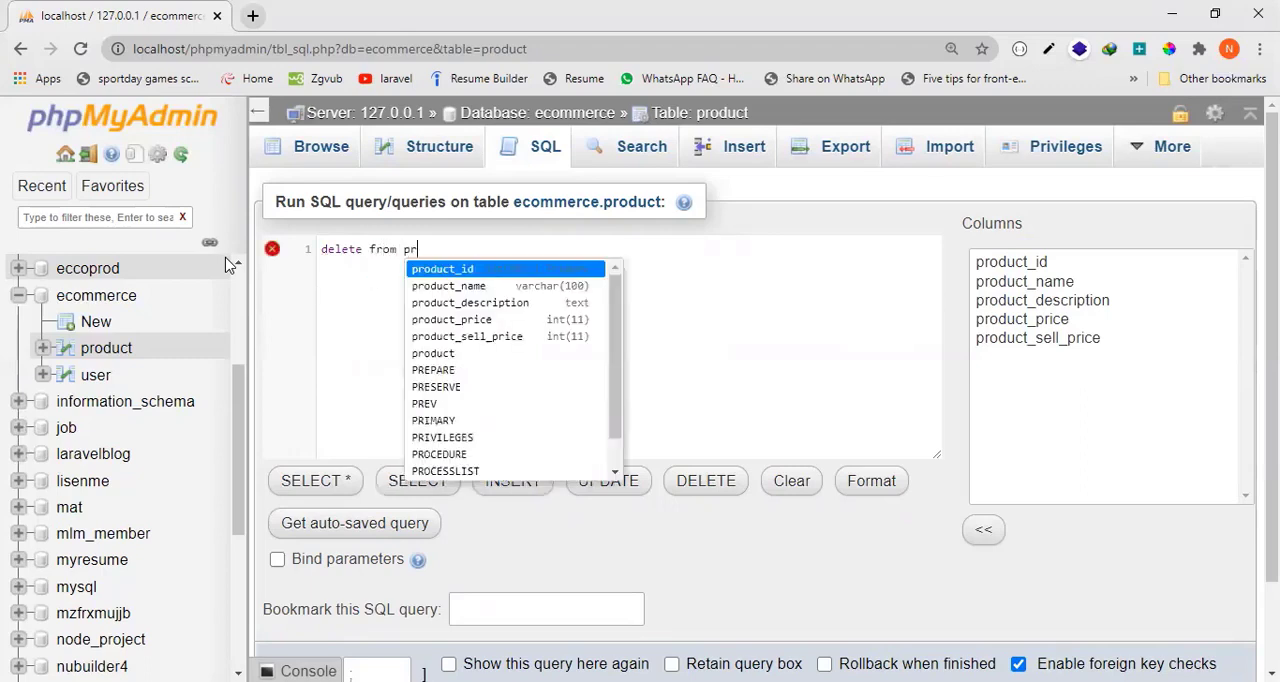
text(od)
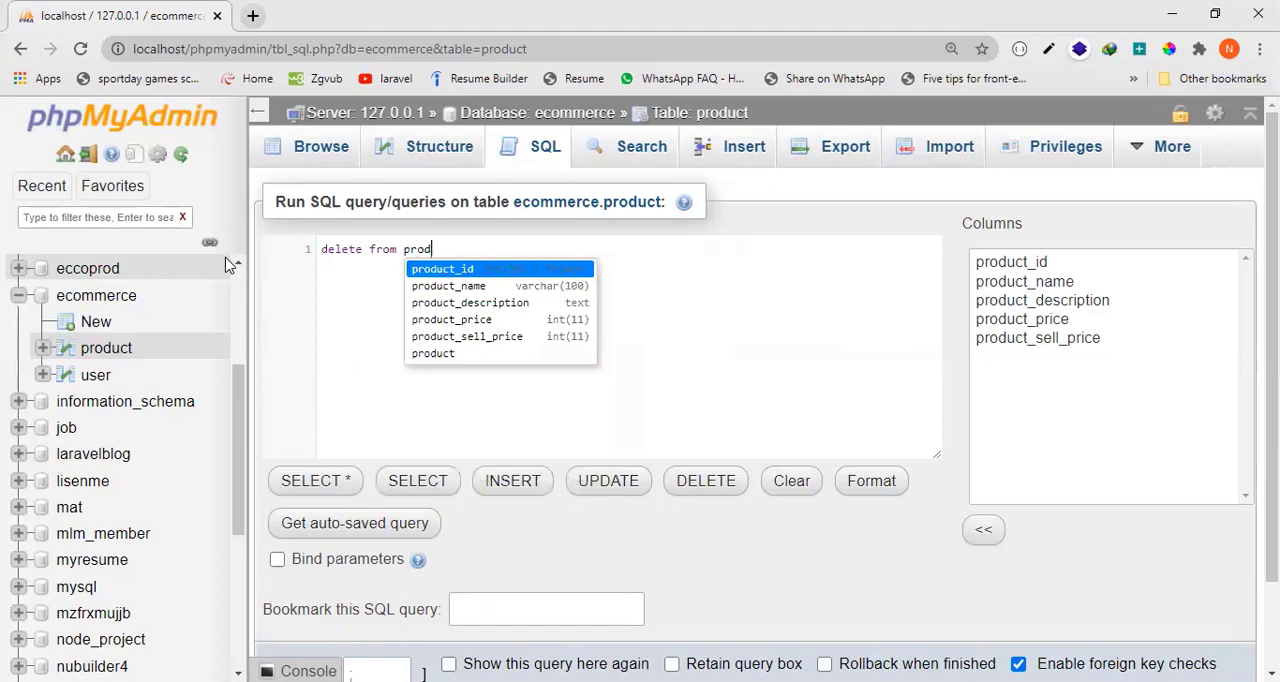
text(uct )
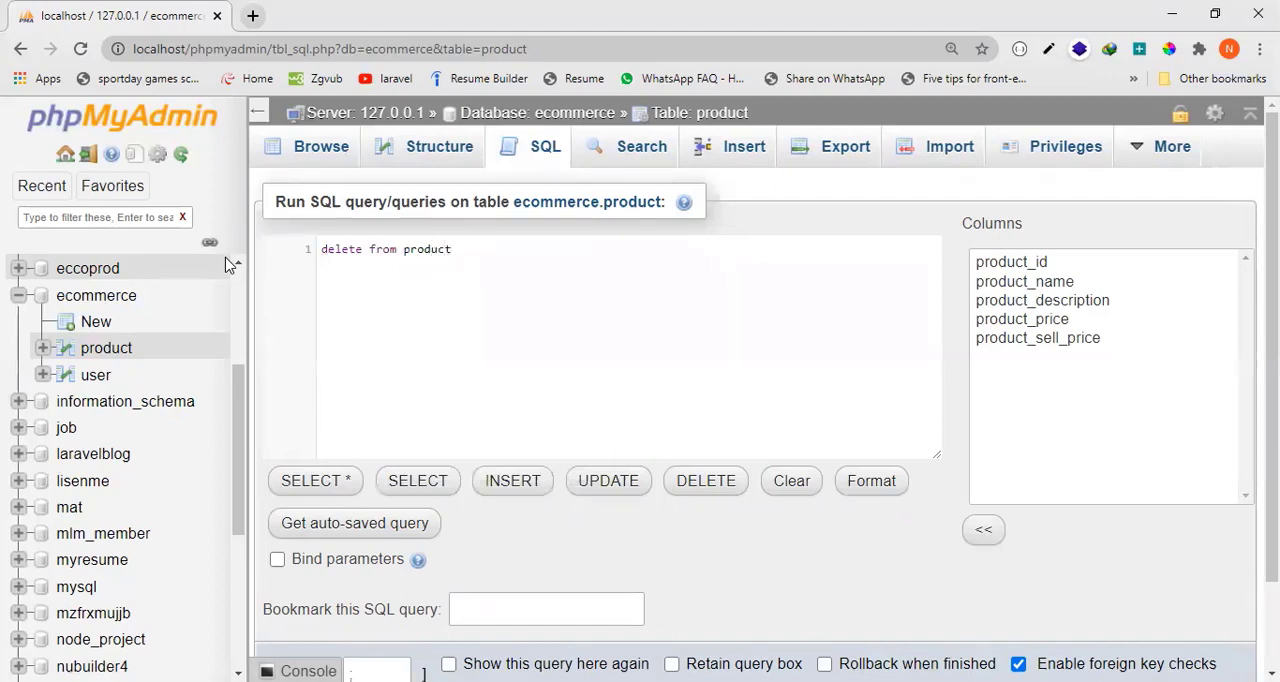
text(wher)
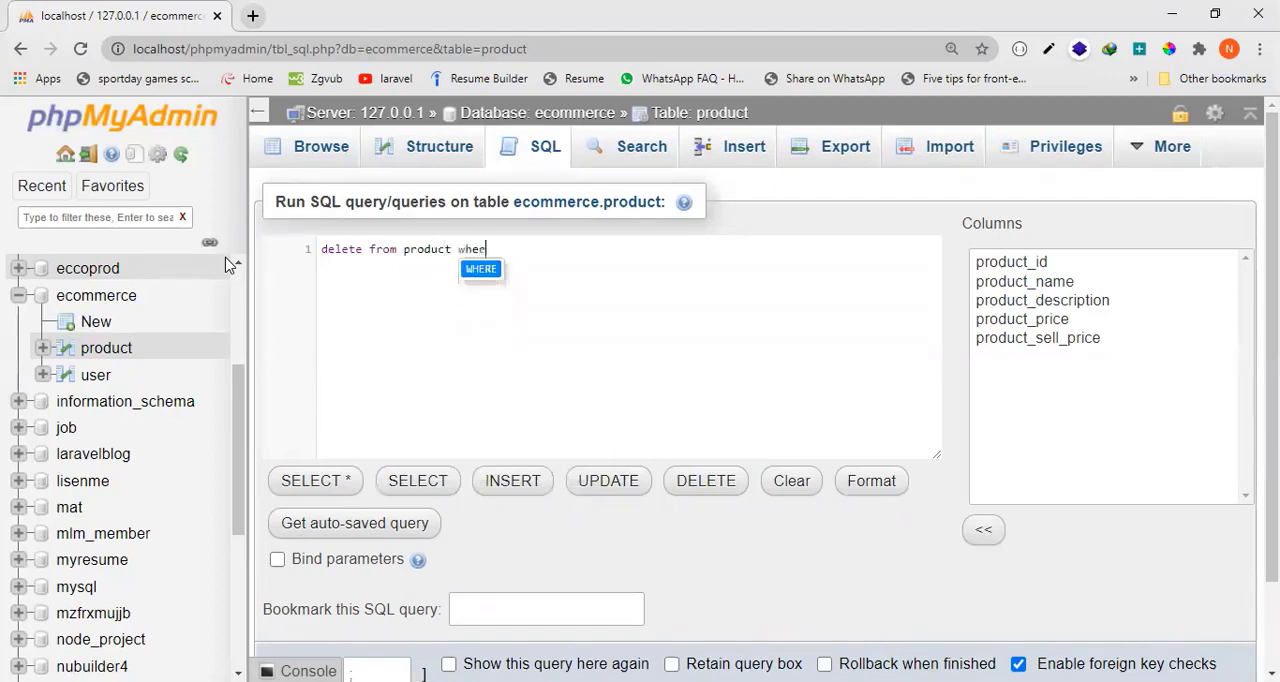
text(e `product_id`='2)
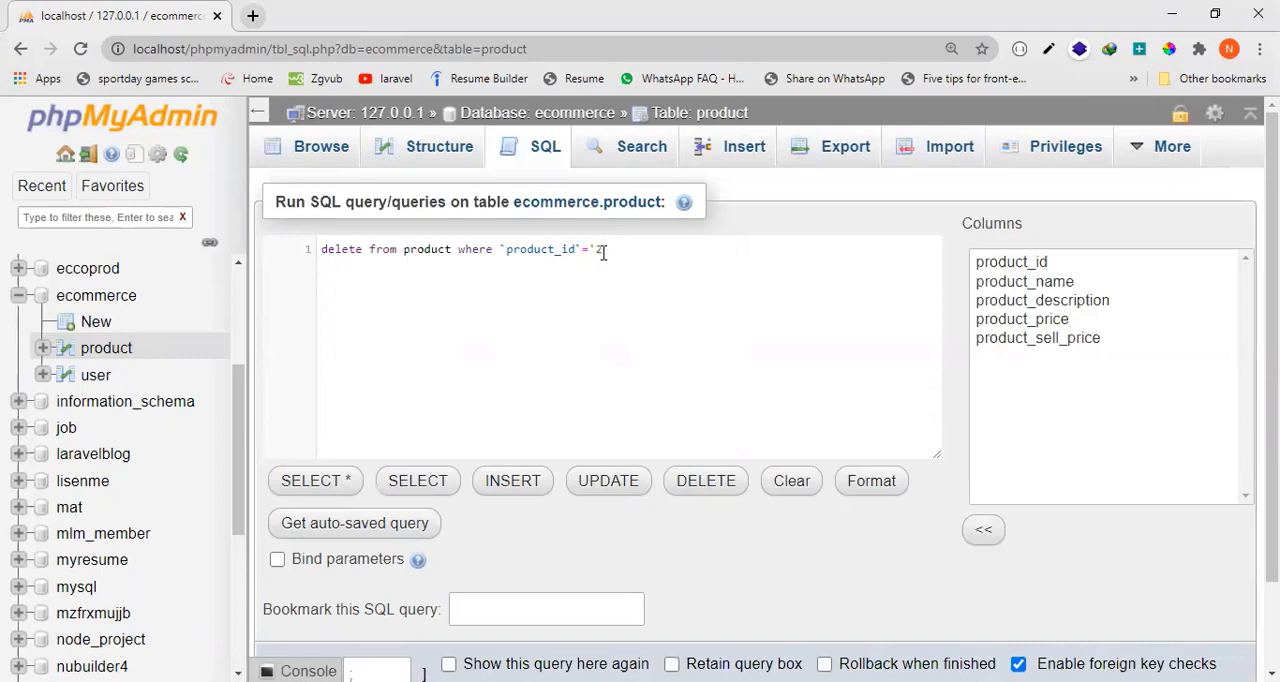
Copy and run the rewritten product_id 2 delete query, and browse the product table's rows again.
drag(617, 253, 294, 250)
key(ctrl+c)
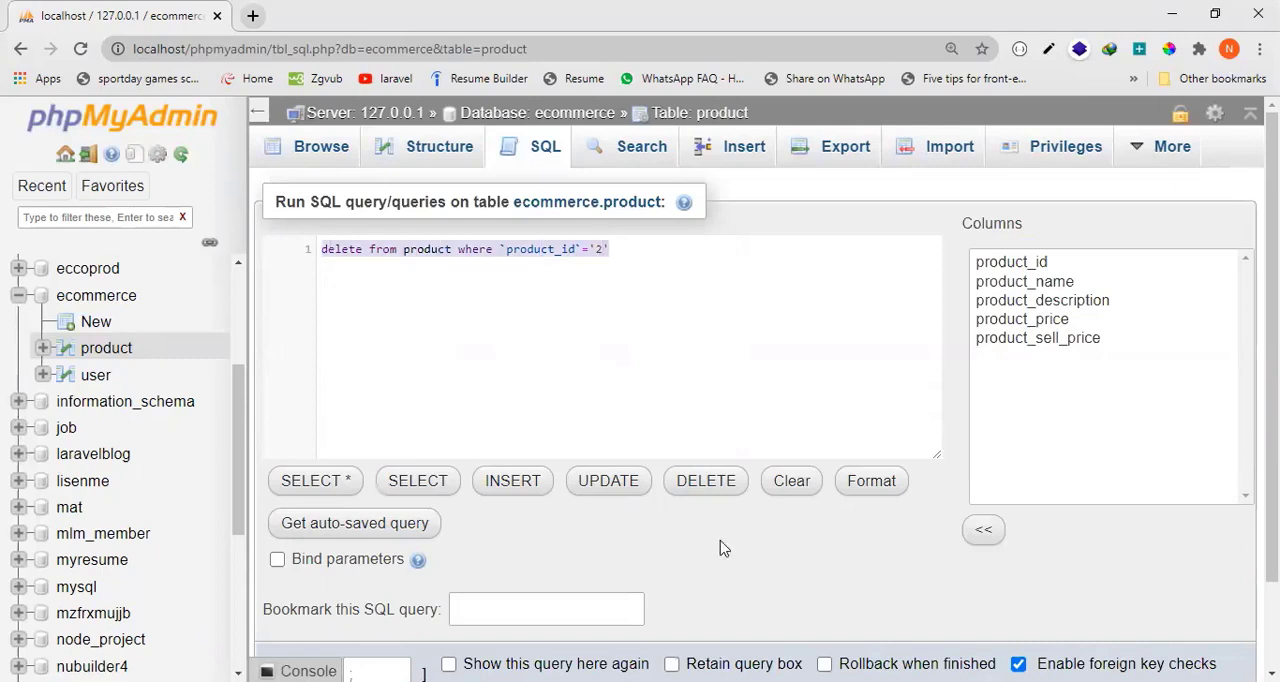
scroll(1155, 560, down, 1)
click(1224, 594)
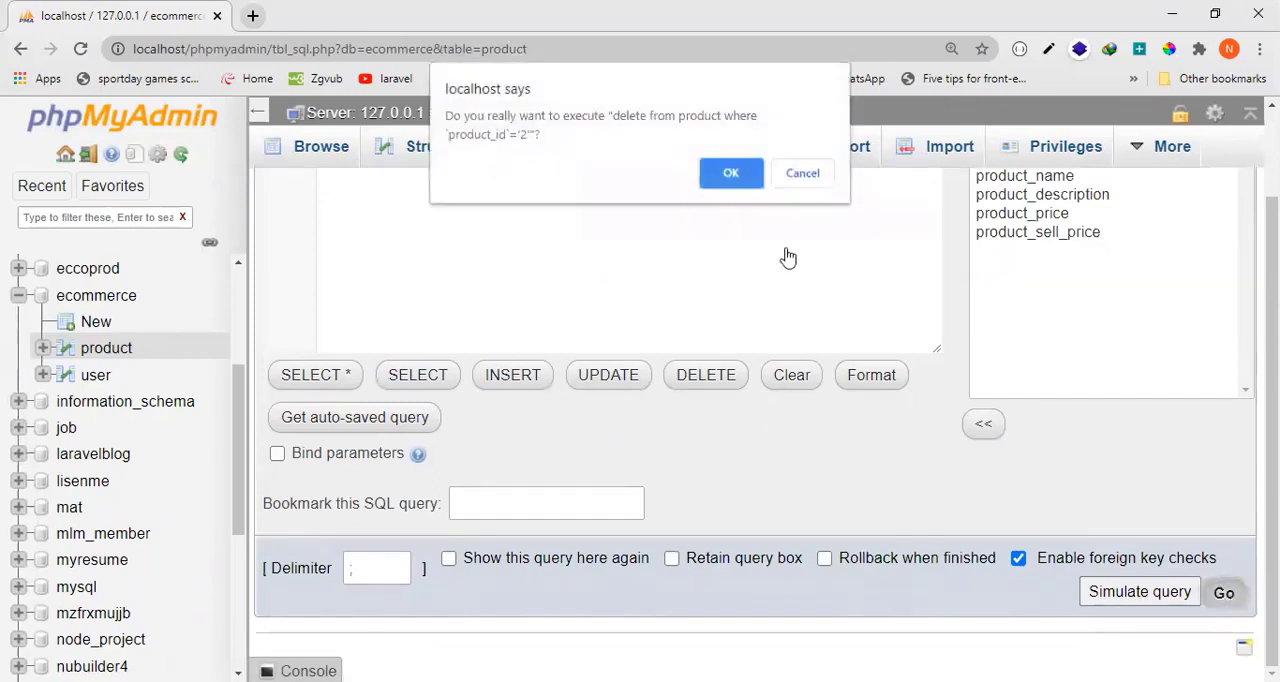
click(731, 171)
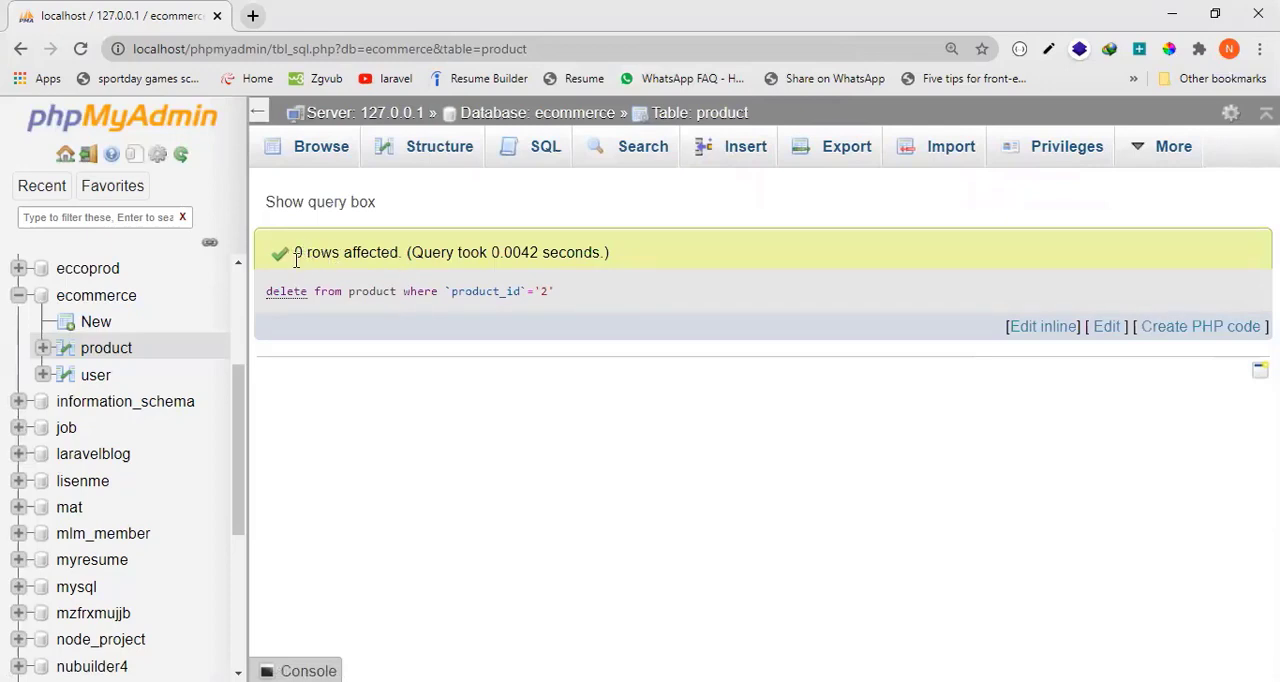
click(319, 152)
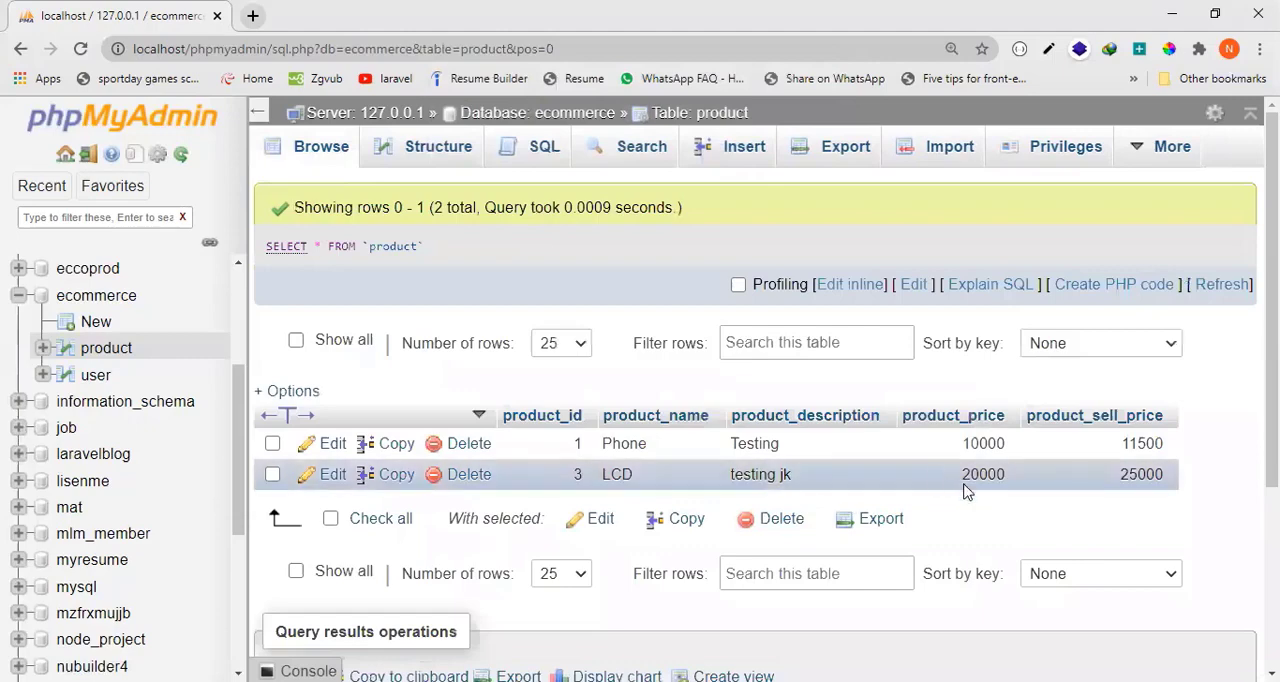
Replace the default statement of a new SQL query with the copied delete statement, changing the product_id value to '1'.
click(535, 152)
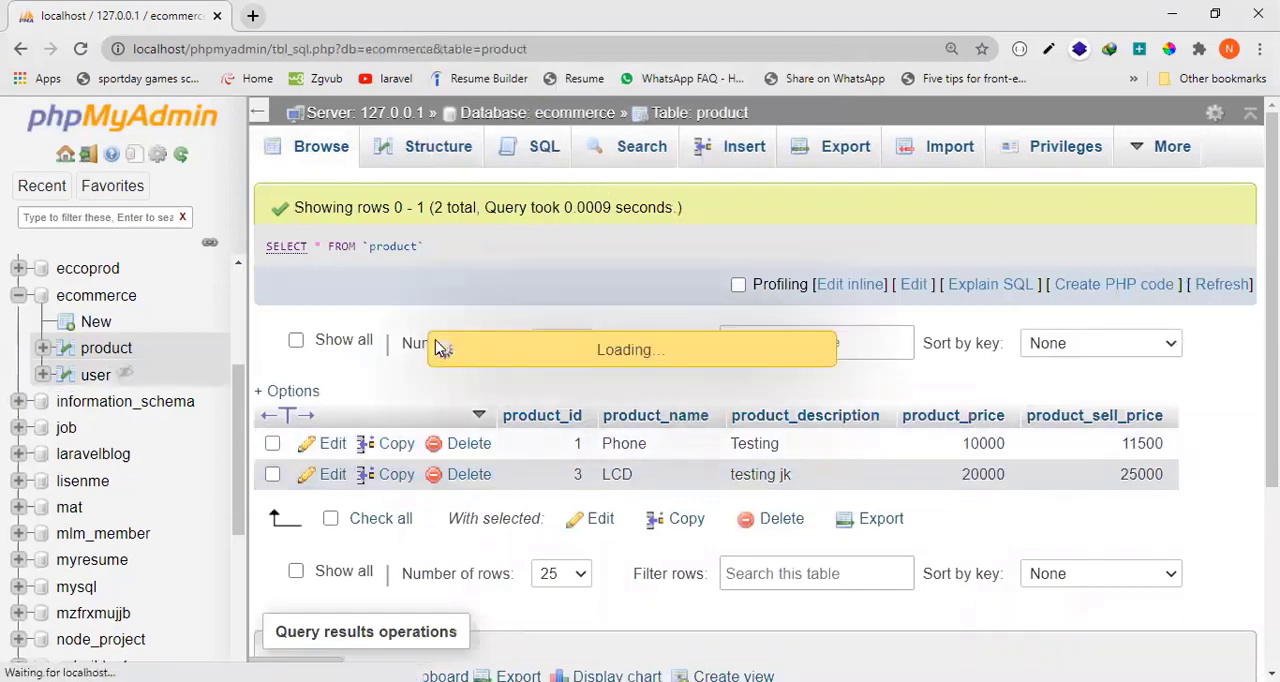
key(ctrl+a)
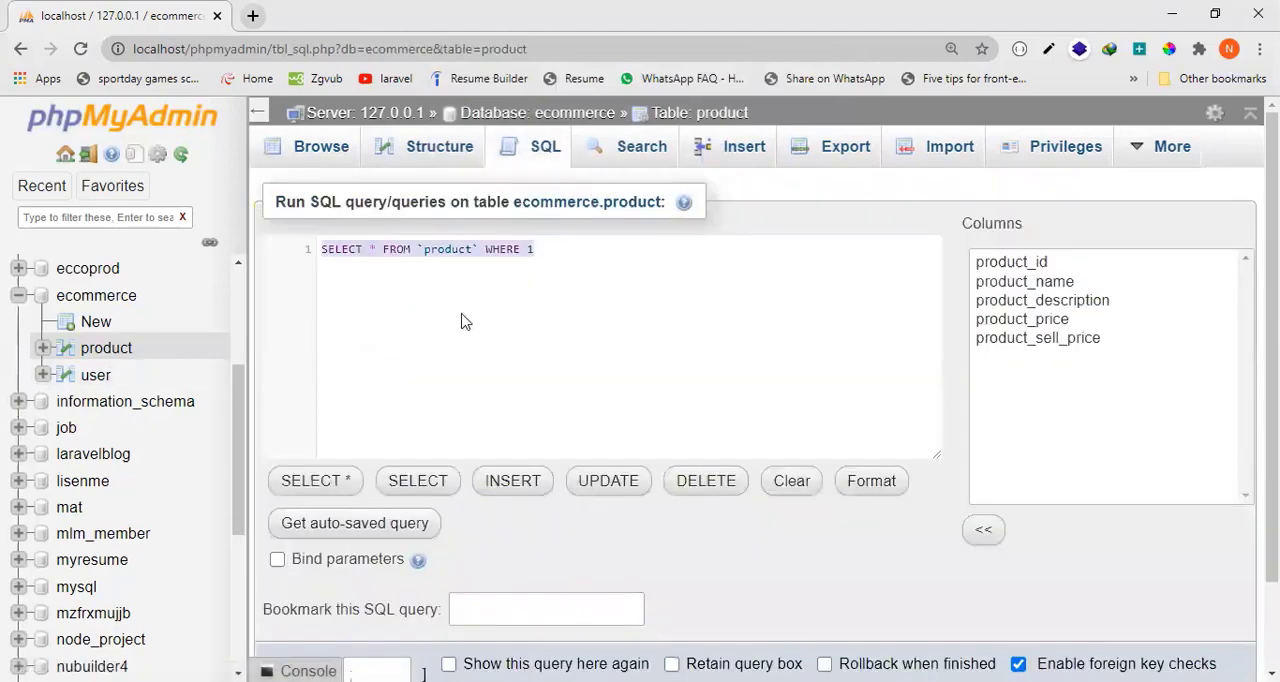
key(ctrl+v)
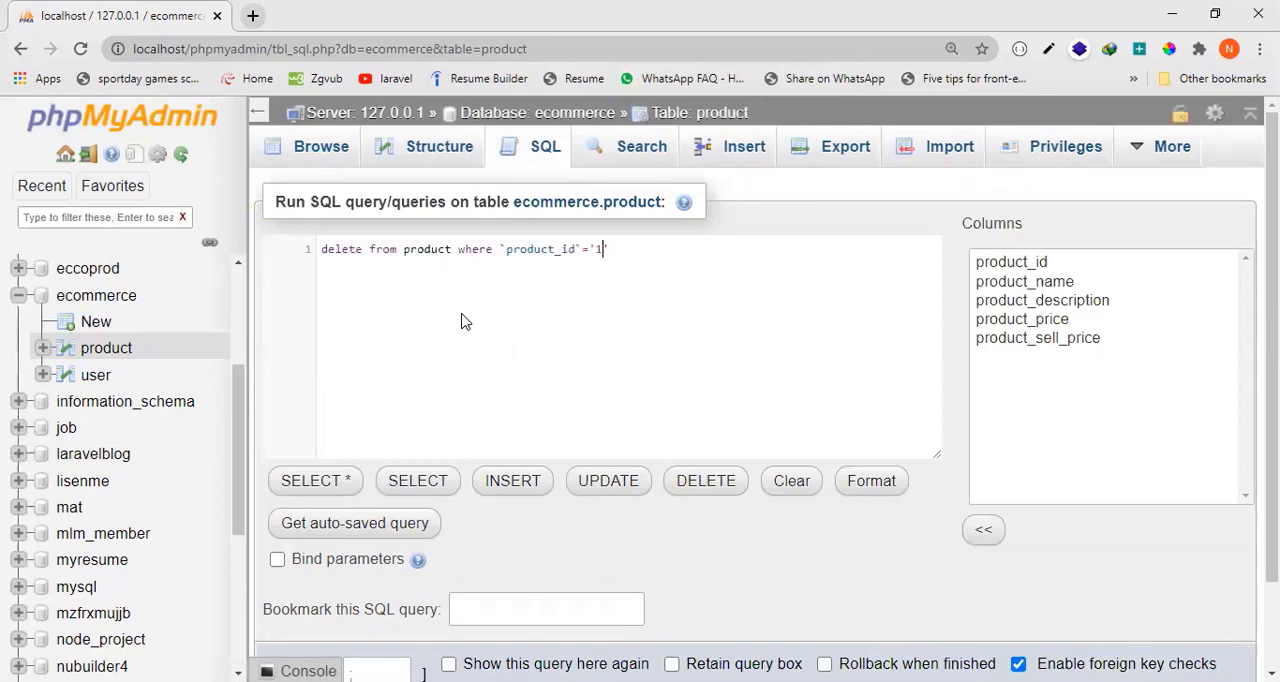
Run the delete query for product_id 1, approve its execution, and browse the product table's remaining rows.
scroll(1187, 556, down, 2)
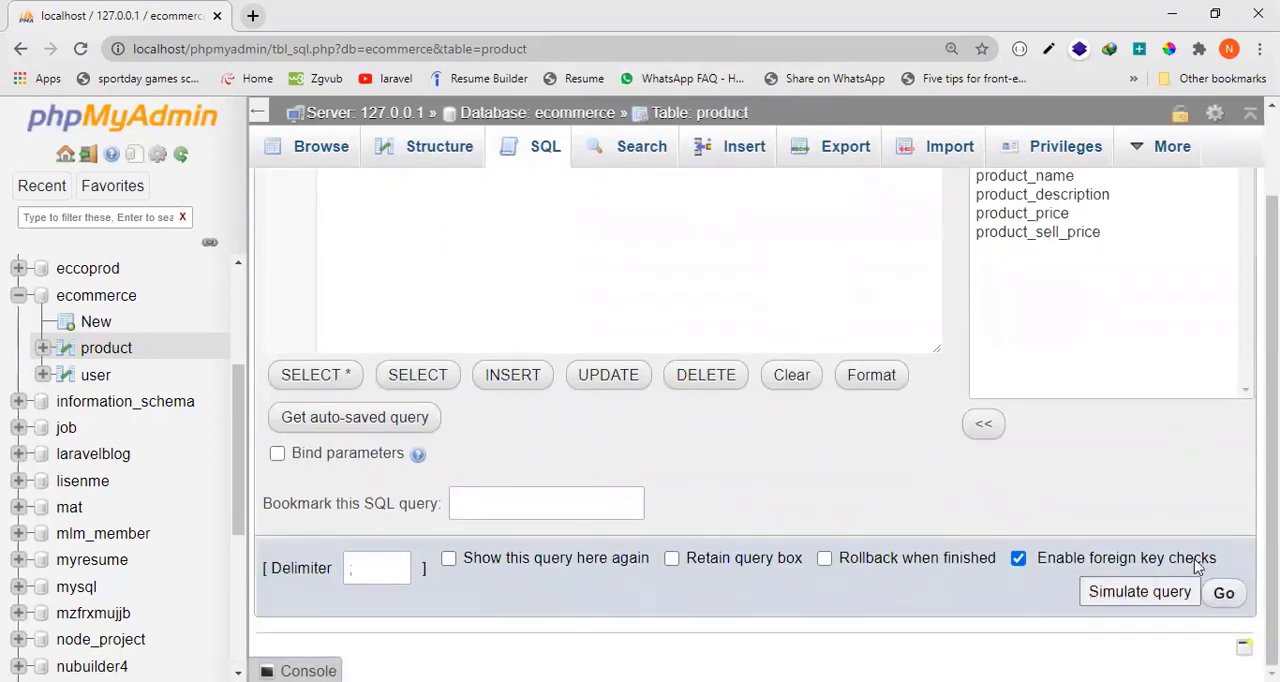
click(1225, 600)
click(726, 184)
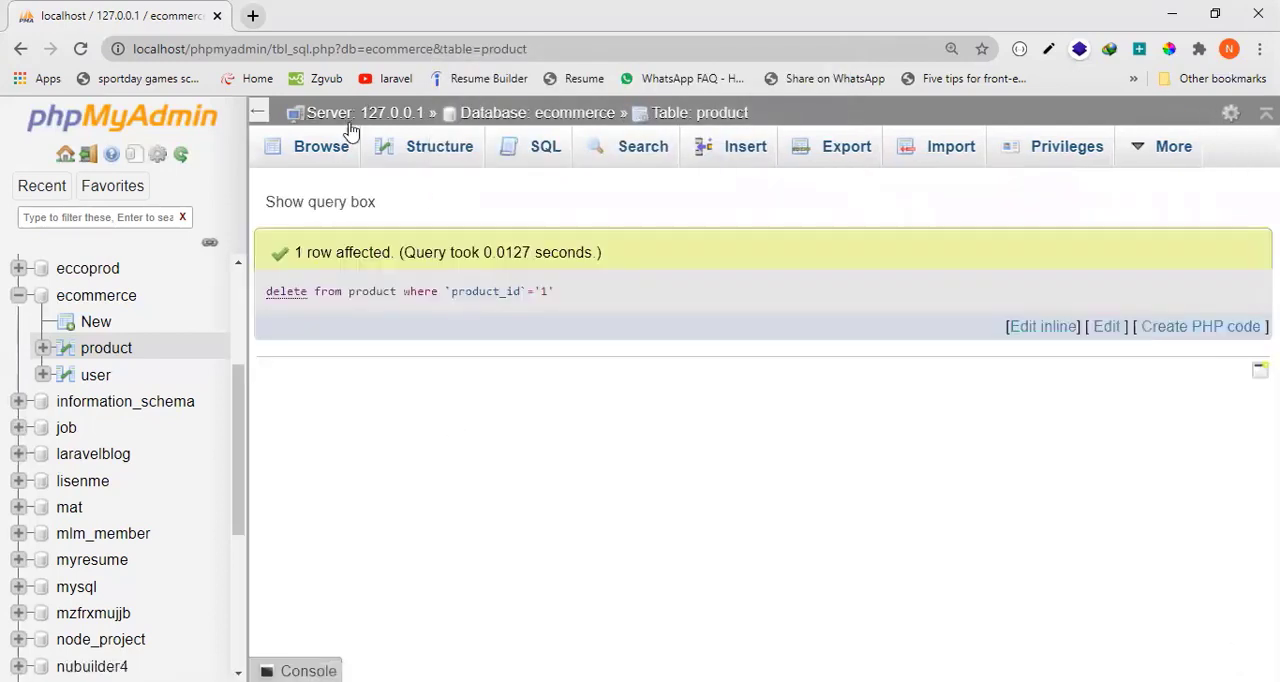
click(338, 148)
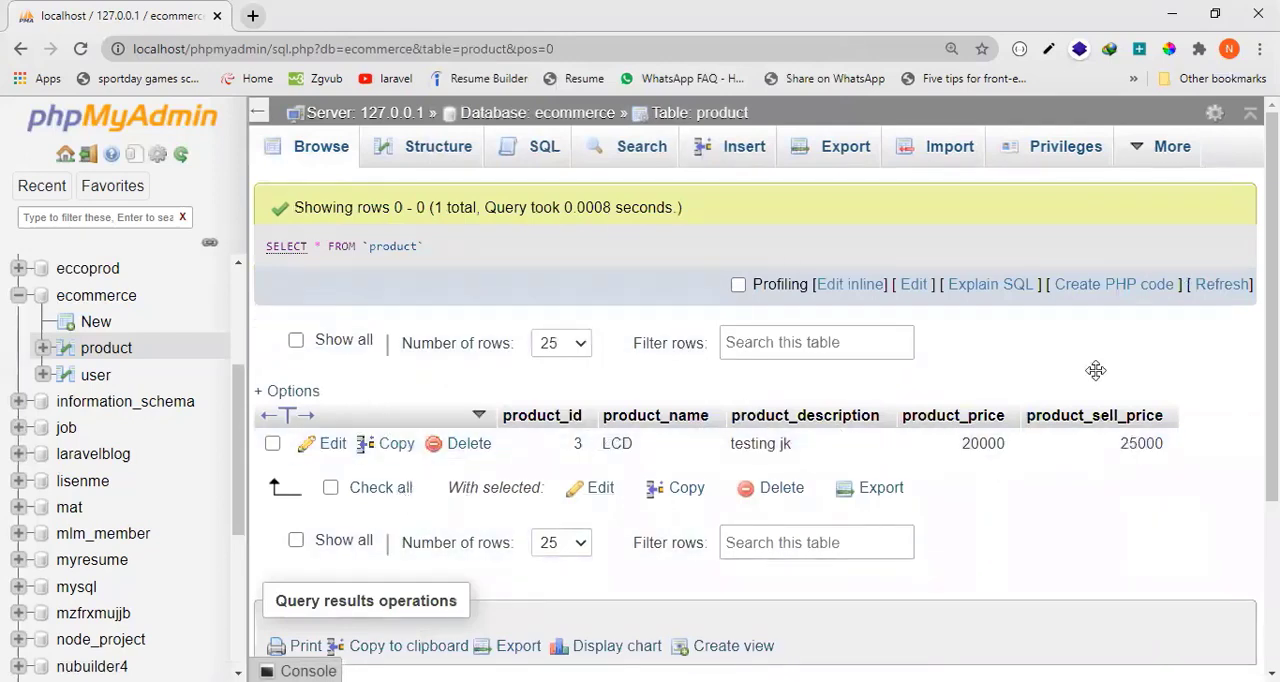
click(545, 150)
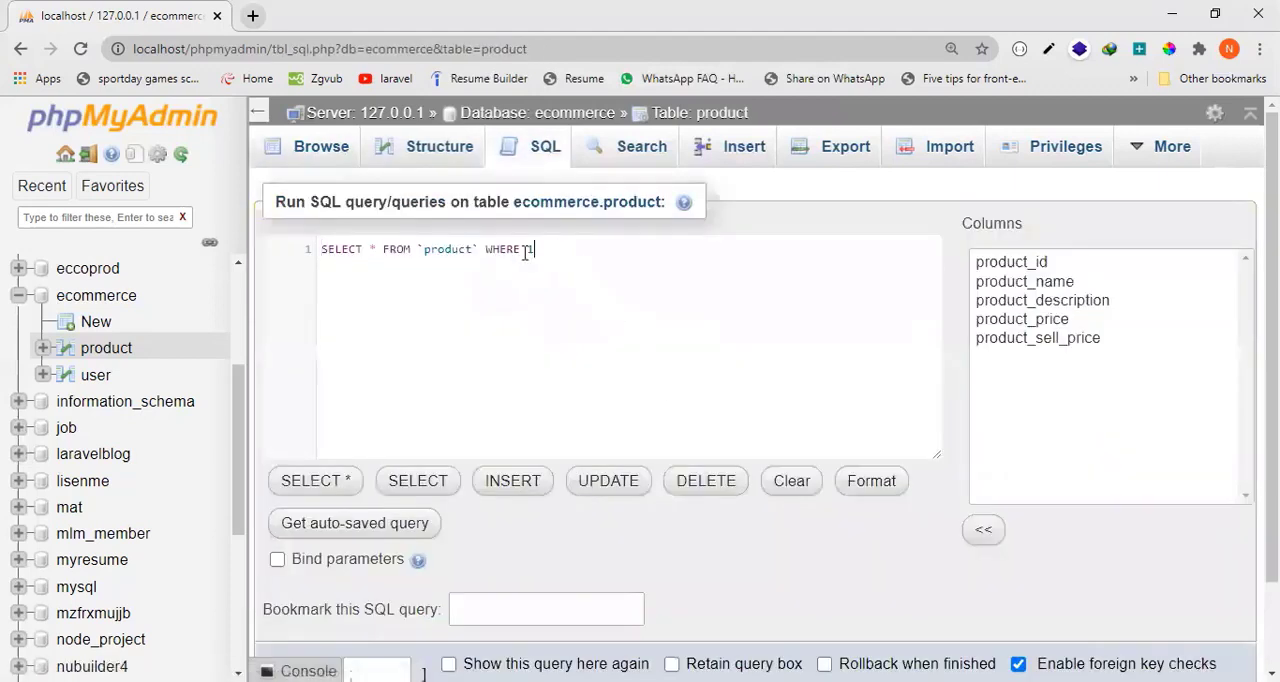
drag(527, 250, 322, 257)
key(BackSpace)
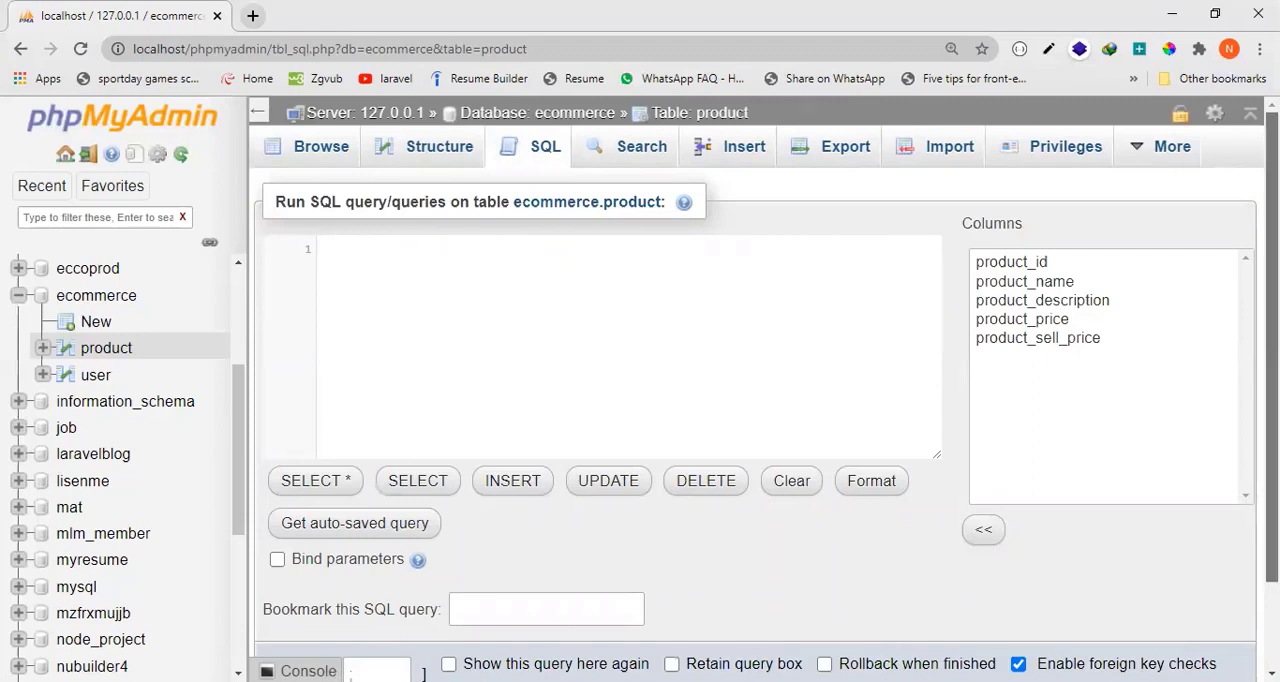
click(308, 148)
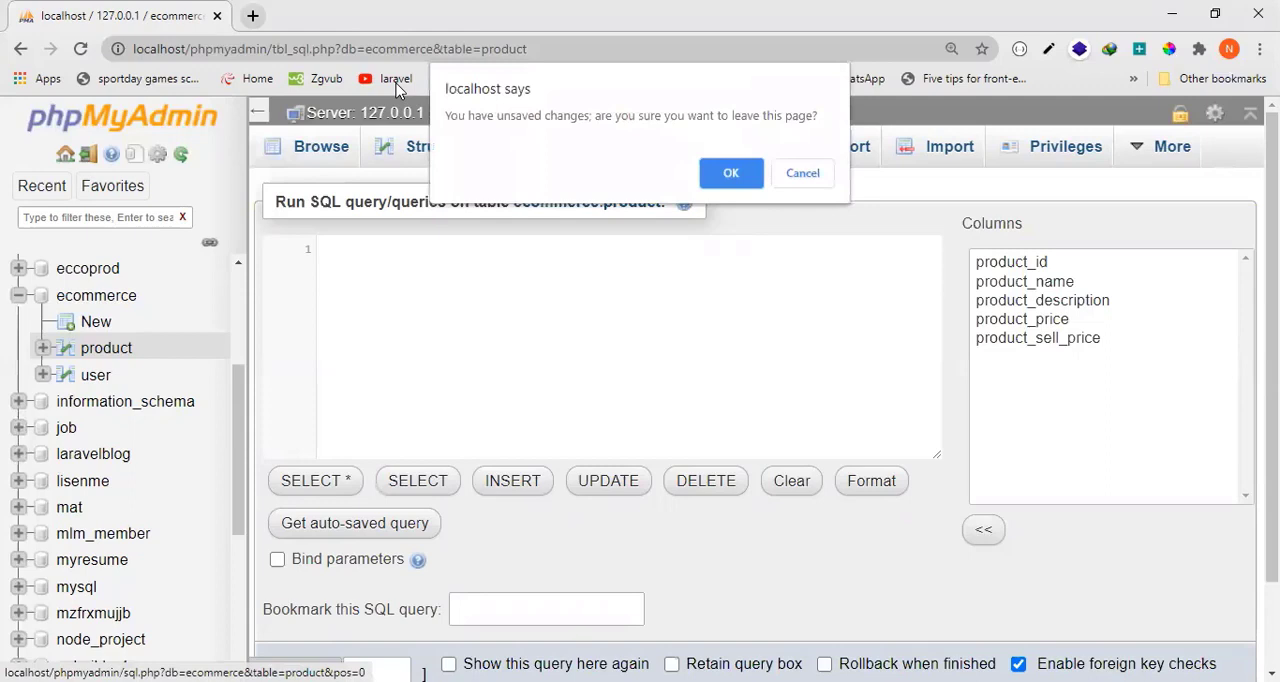
click(731, 173)
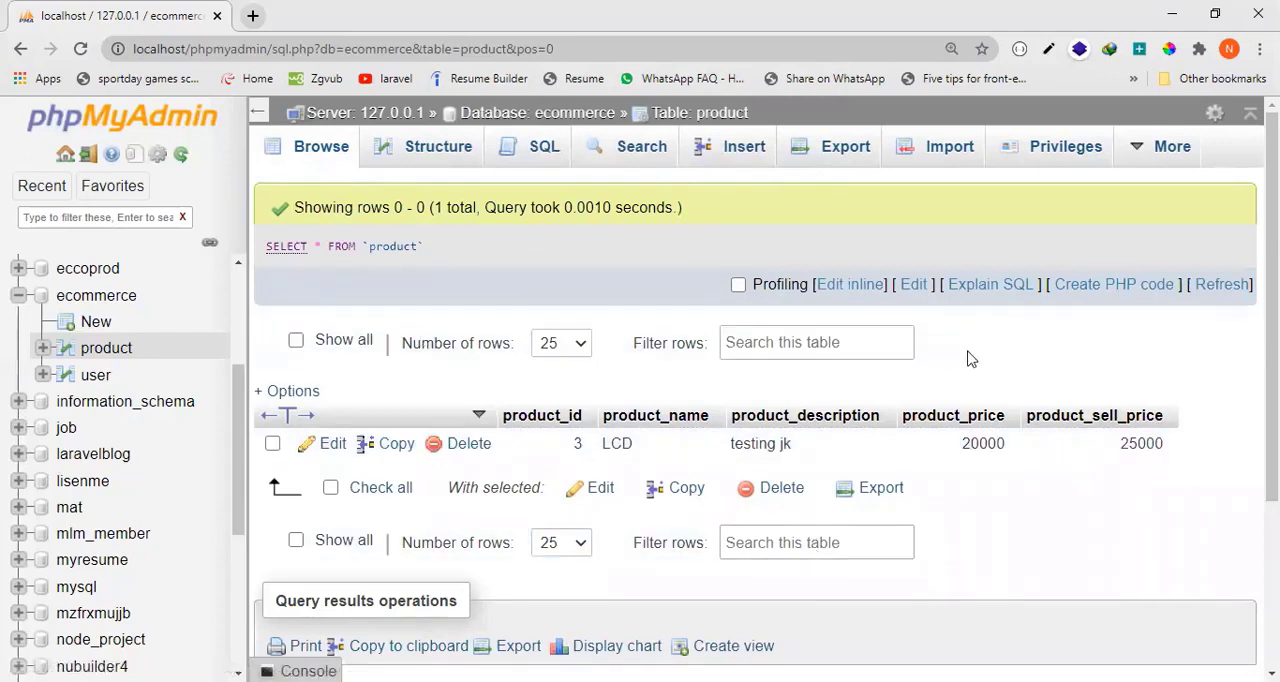
click(751, 155)
click(321, 150)
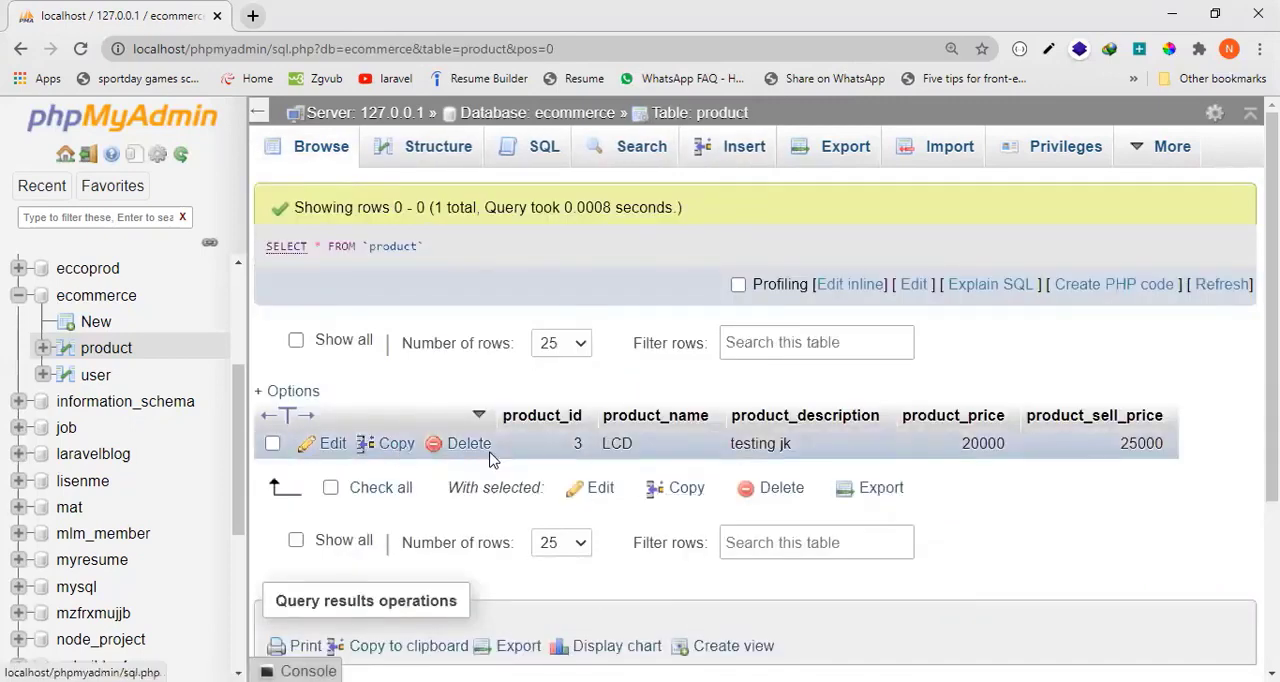
click(541, 152)
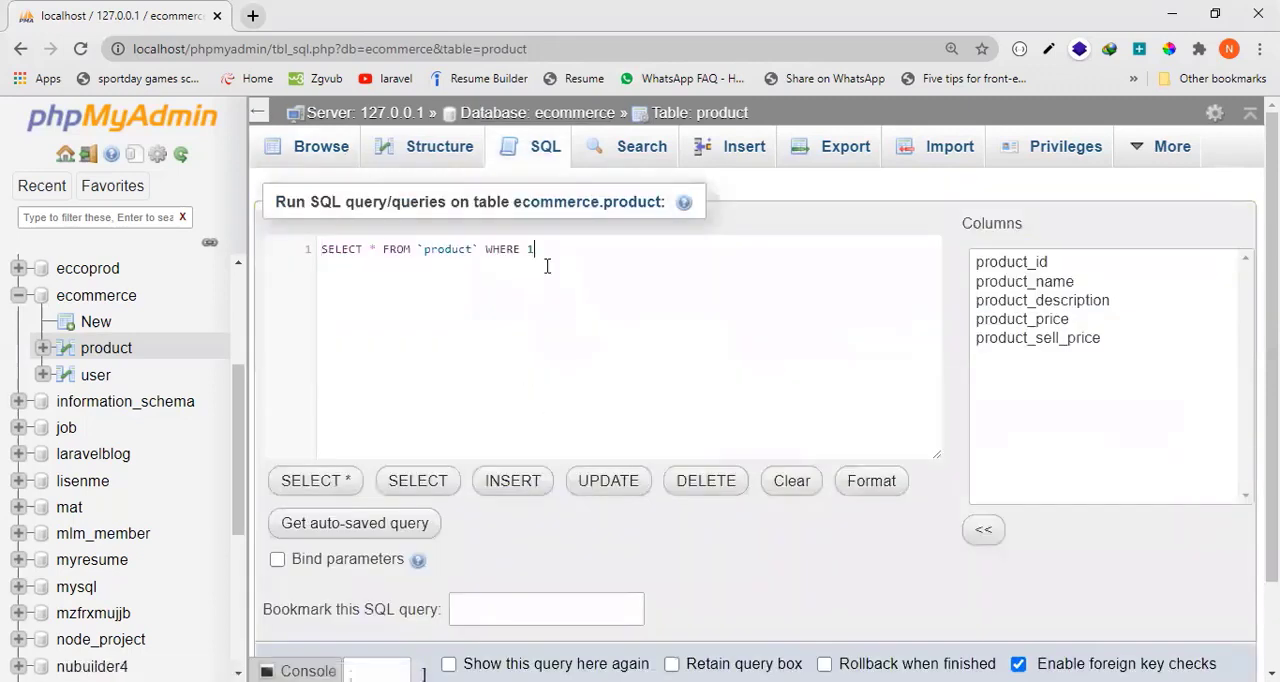
drag(547, 266, 314, 249)
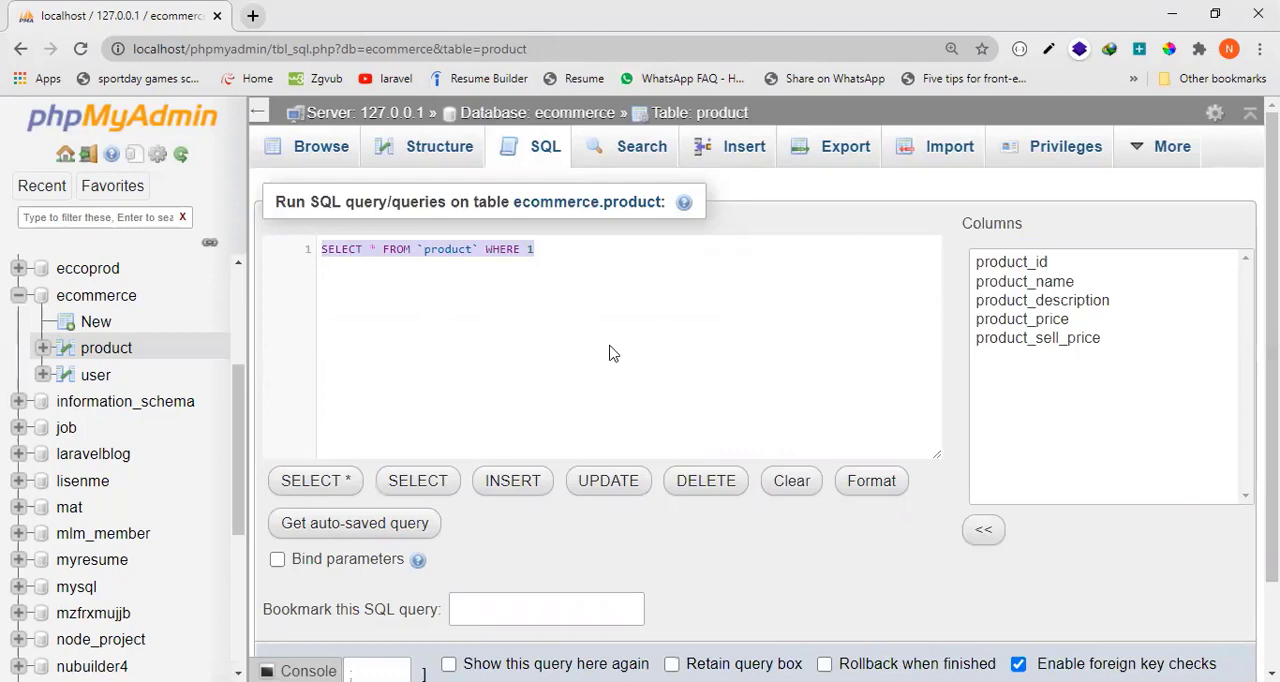
click(554, 257)
key(BackSpace)
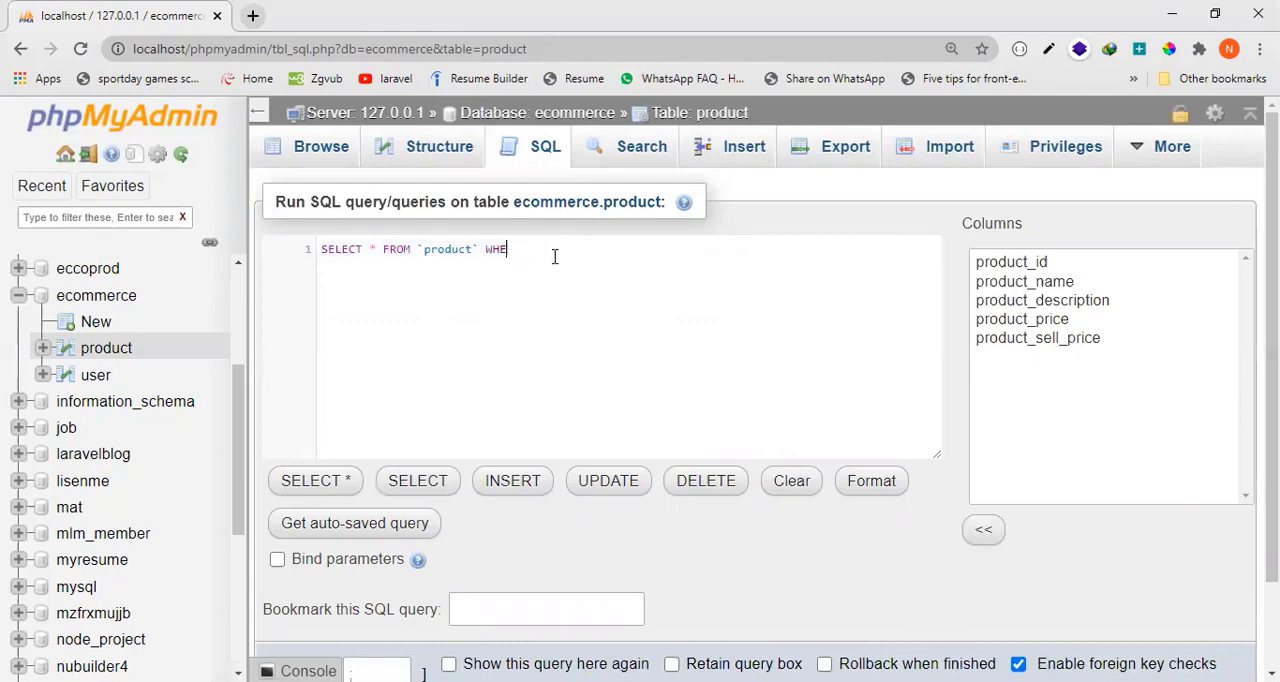
key(BackSpace)
key(BackSpace)
key(BackSpace)
key(BackSpace)
key(BackSpace)
key(BackSpace)
key(BackSpace)
key(BackSpace)
key(BackSpace)
key(BackSpace)
key(BackSpace)
key(BackSpace)
key(BackSpace)
key(BackSpace)
key(BackSpace)
key(BackSpace)
key(BackSpace)
key(BackSpace)
key(BackSpace)
key(BackSpace)
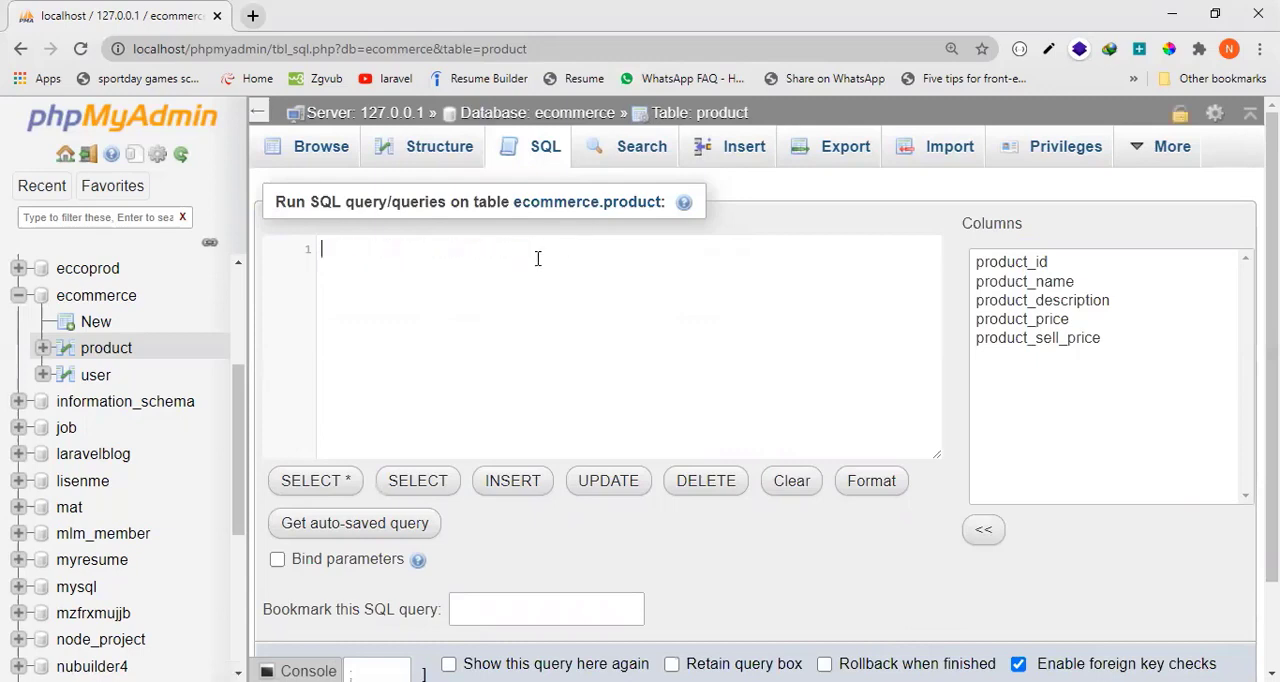
click(312, 156)
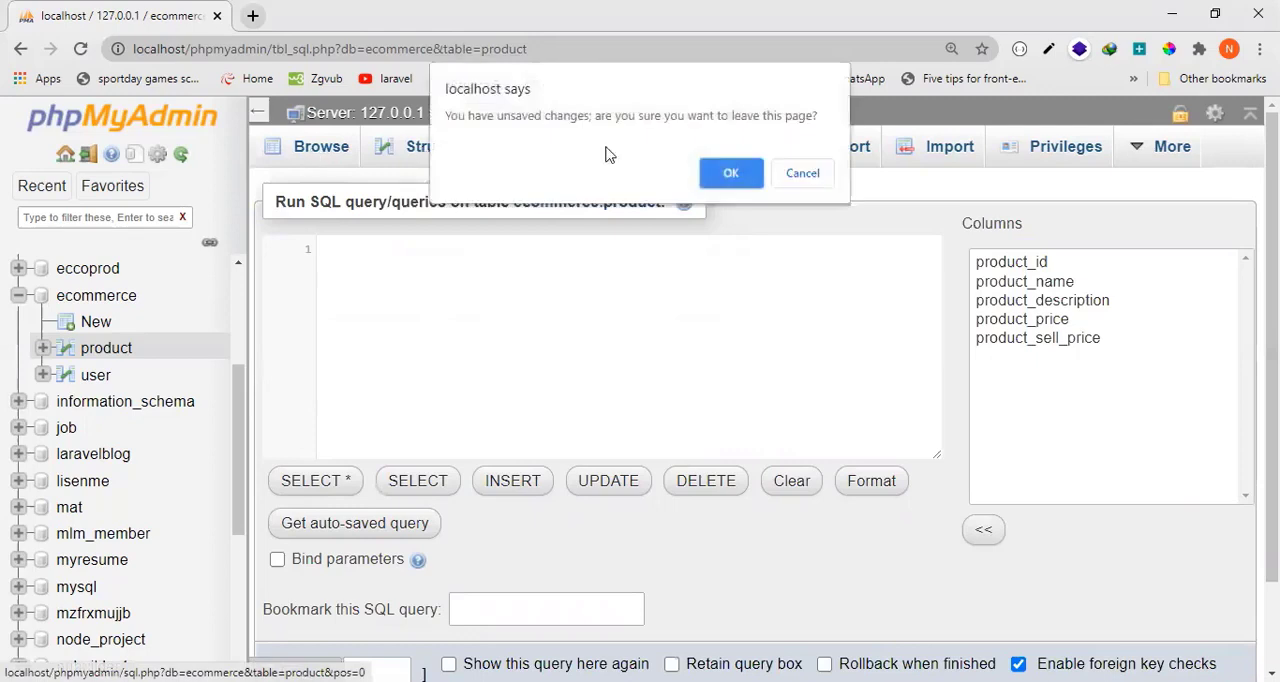
click(731, 173)
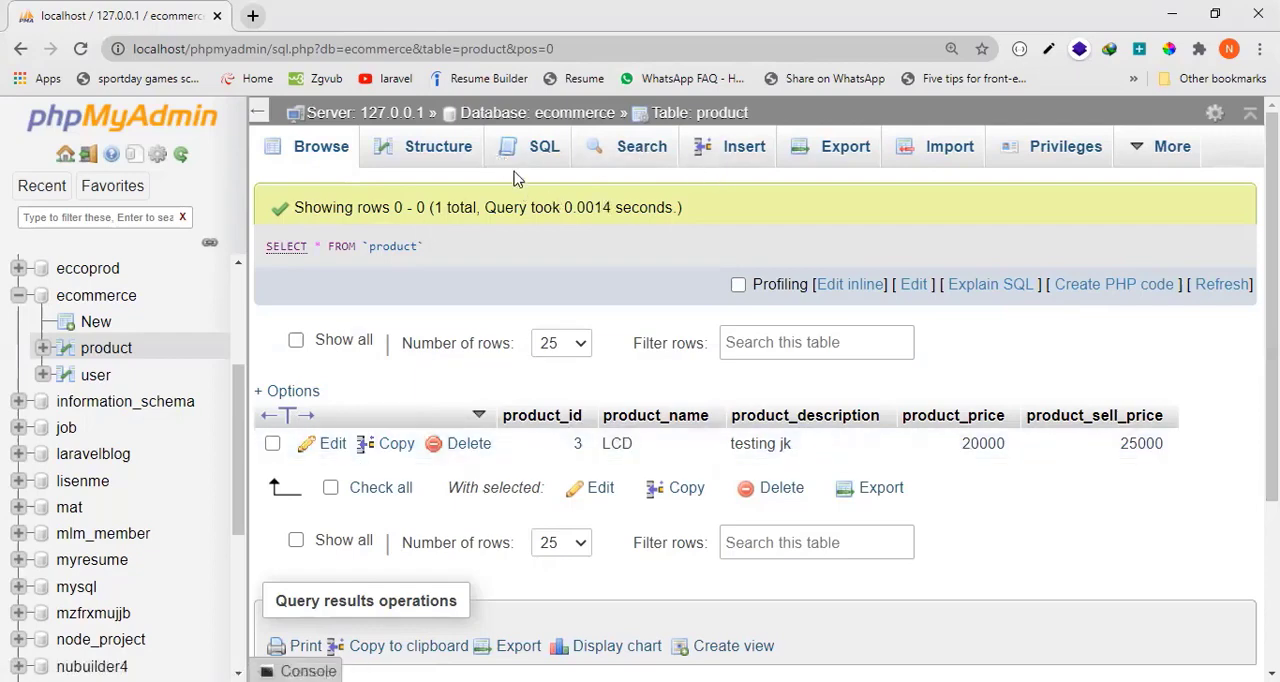
Replace the default statement of a new SQL query on the product table with the skeleton insert into product()values().
click(538, 163)
click(533, 302)
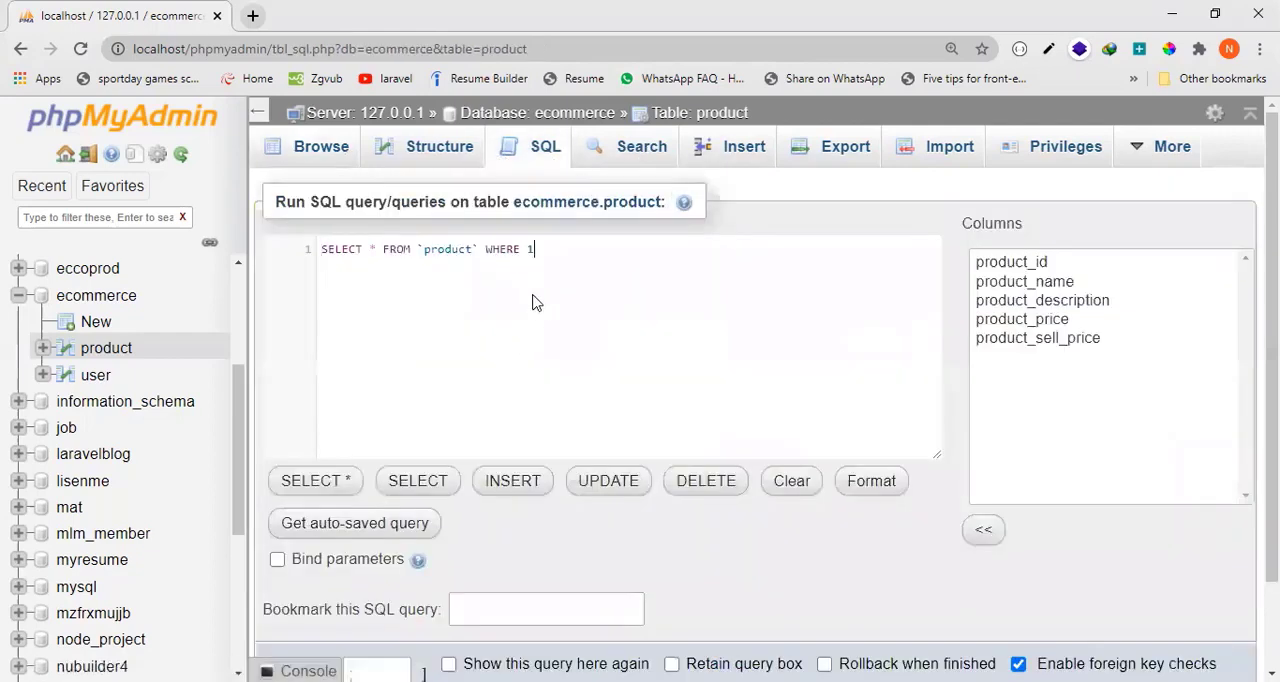
key(BackSpace)
key(BackSpace)
key(BackSpace)
key(BackSpace)
key(BackSpace)
key(BackSpace)
key(BackSpace)
key(BackSpace)
key(BackSpace)
key(BackSpace)
key(BackSpace)
key(BackSpace)
key(BackSpace)
key(BackSpace)
key(BackSpace)
key(BackSpace)
key(BackSpace)
key(BackSpace)
key(BackSpace)
key(BackSpace)
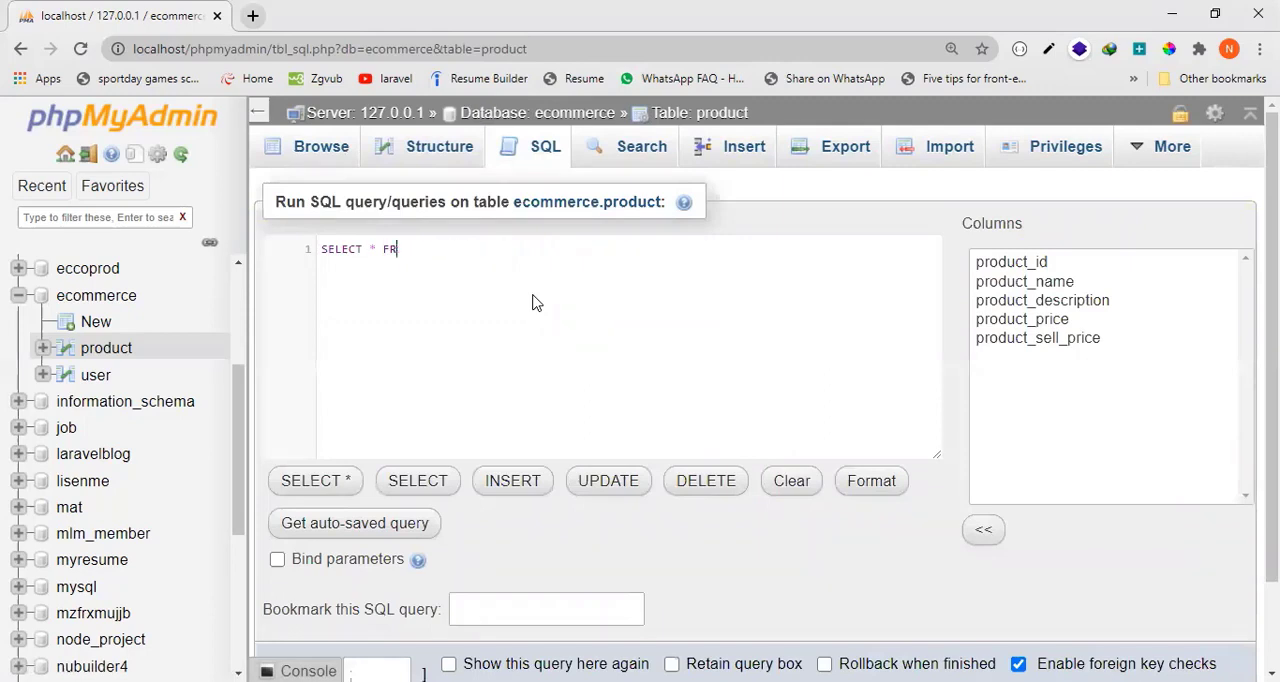
text(inser)
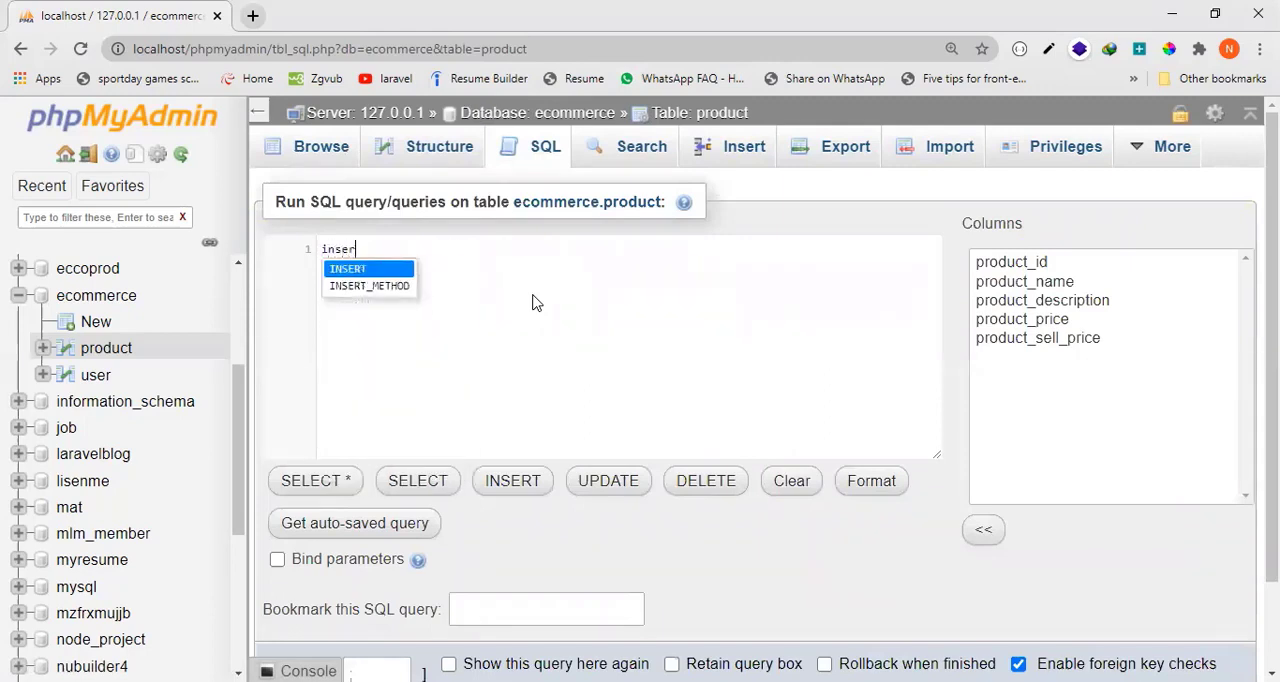
text(t into )
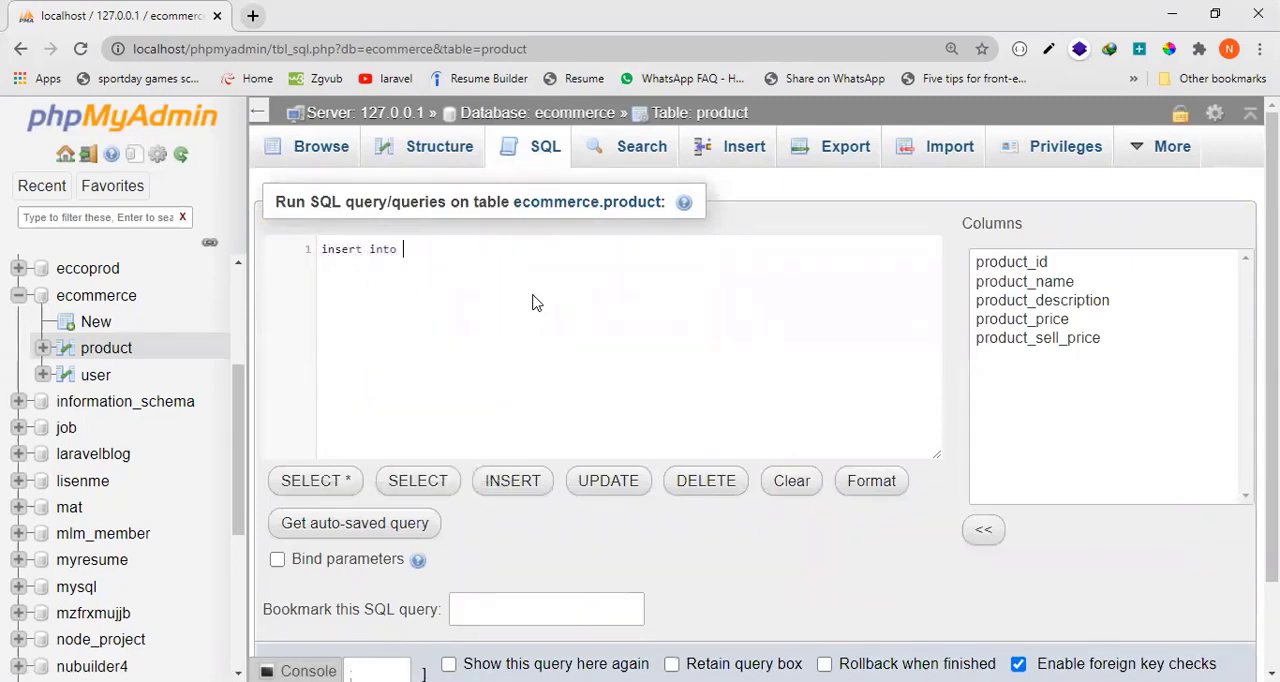
text(product)
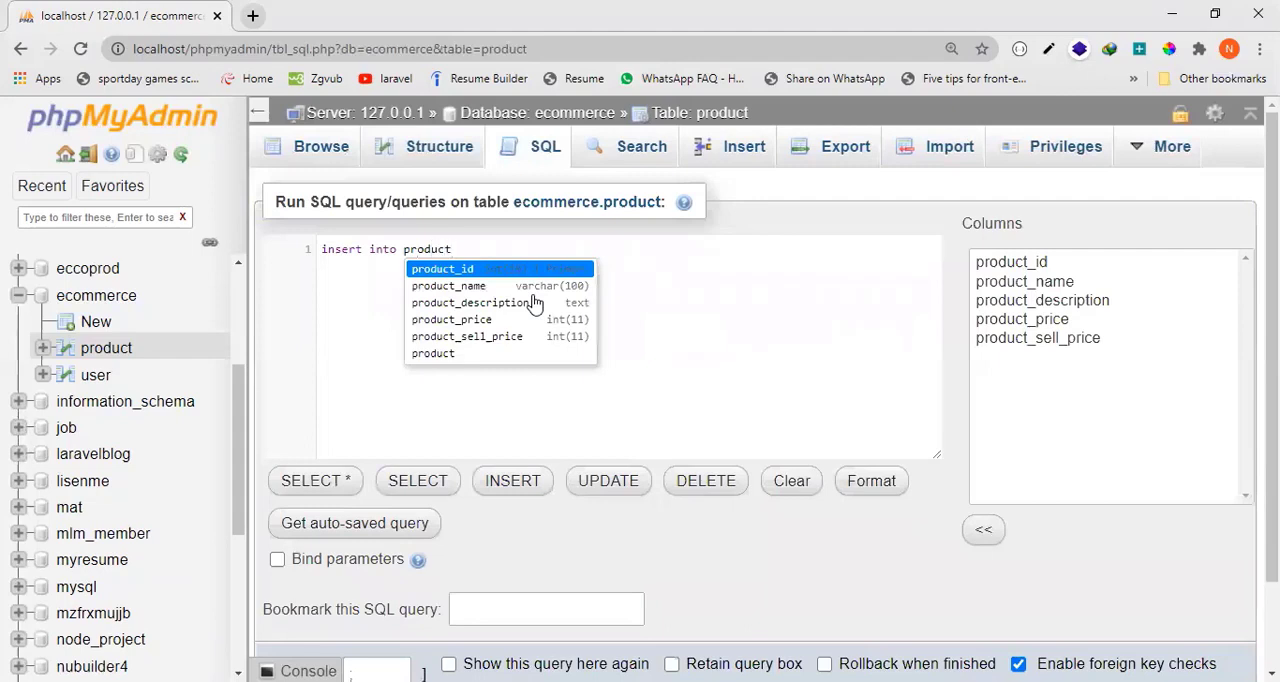
text(()values())
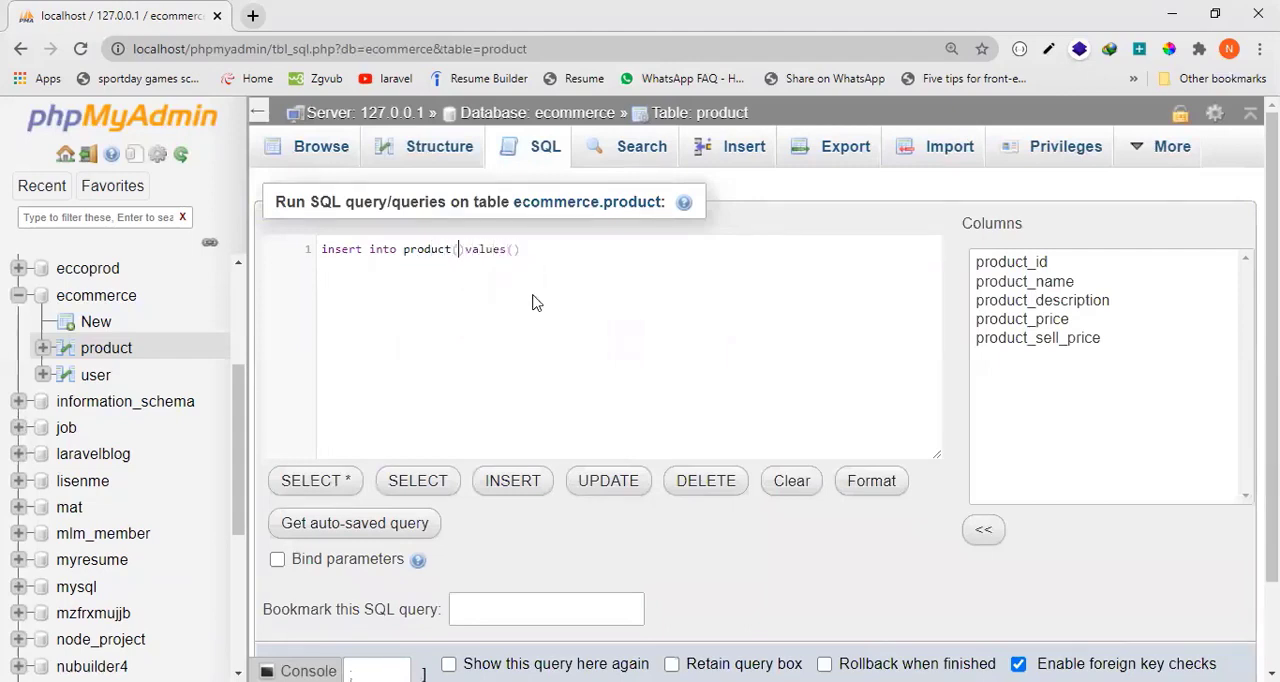
text(``,``,``,``)
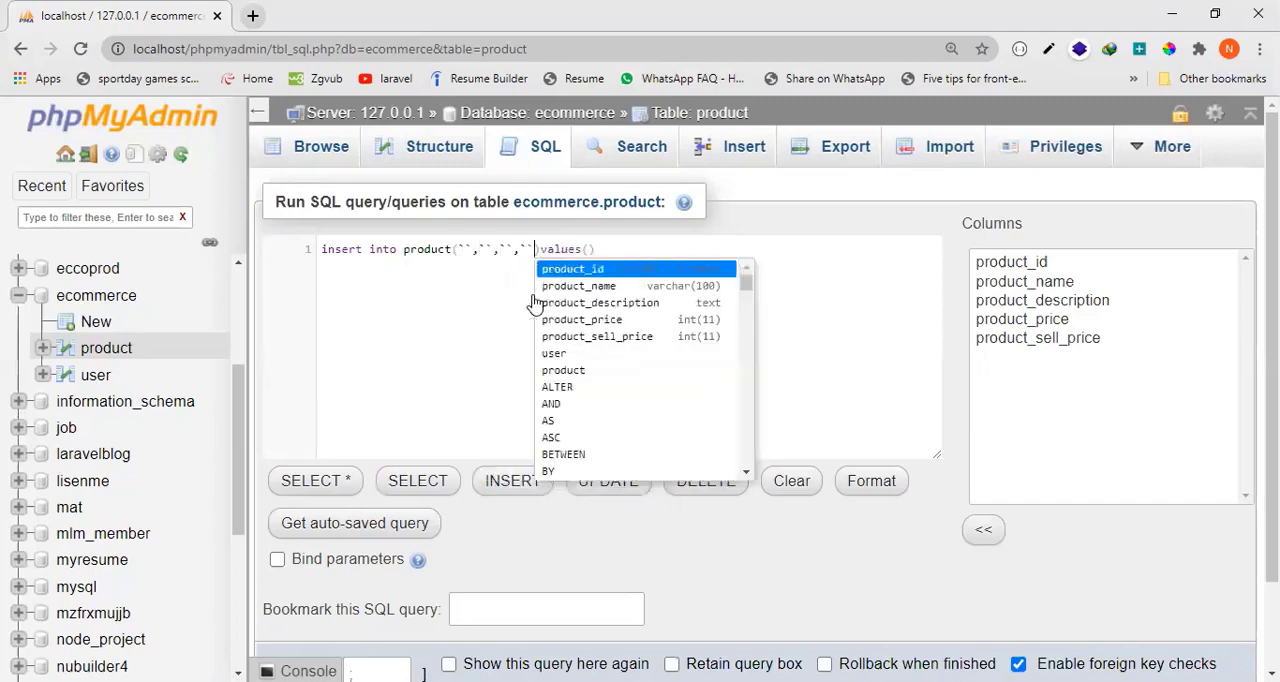
Add four backquoted column placeholders to the insert statement and fill the first two with product_name and product_description.
key(Left)
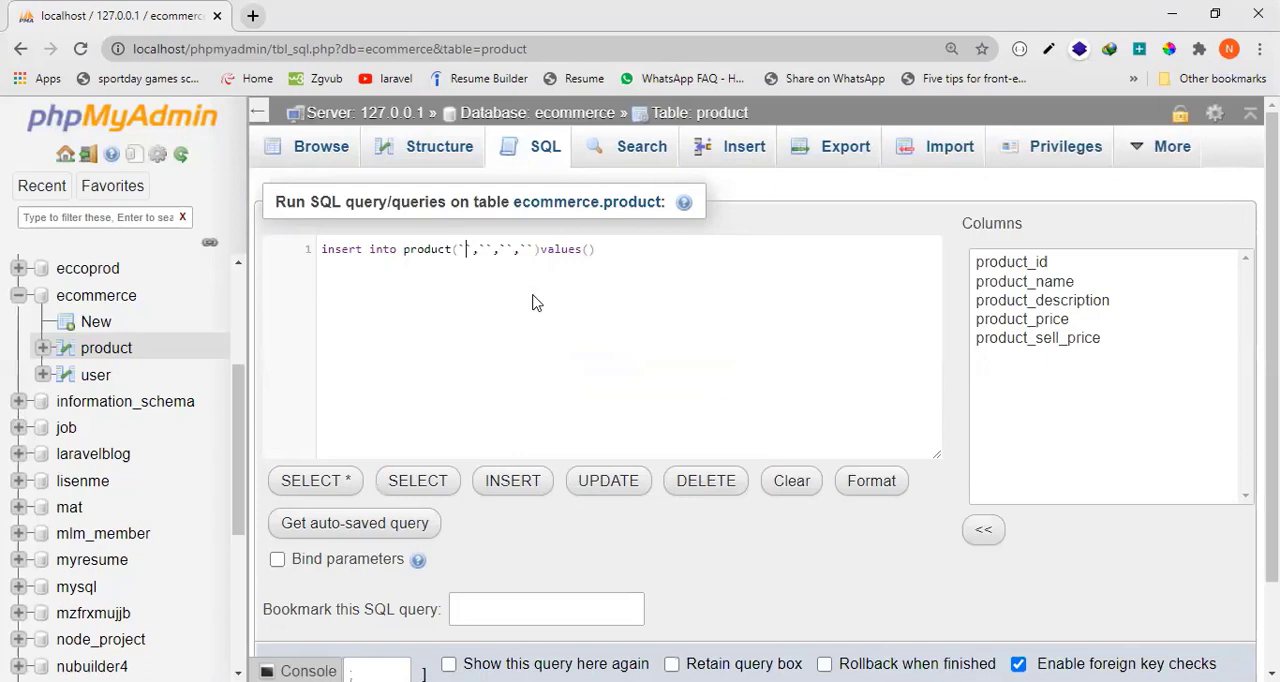
text(product_name)
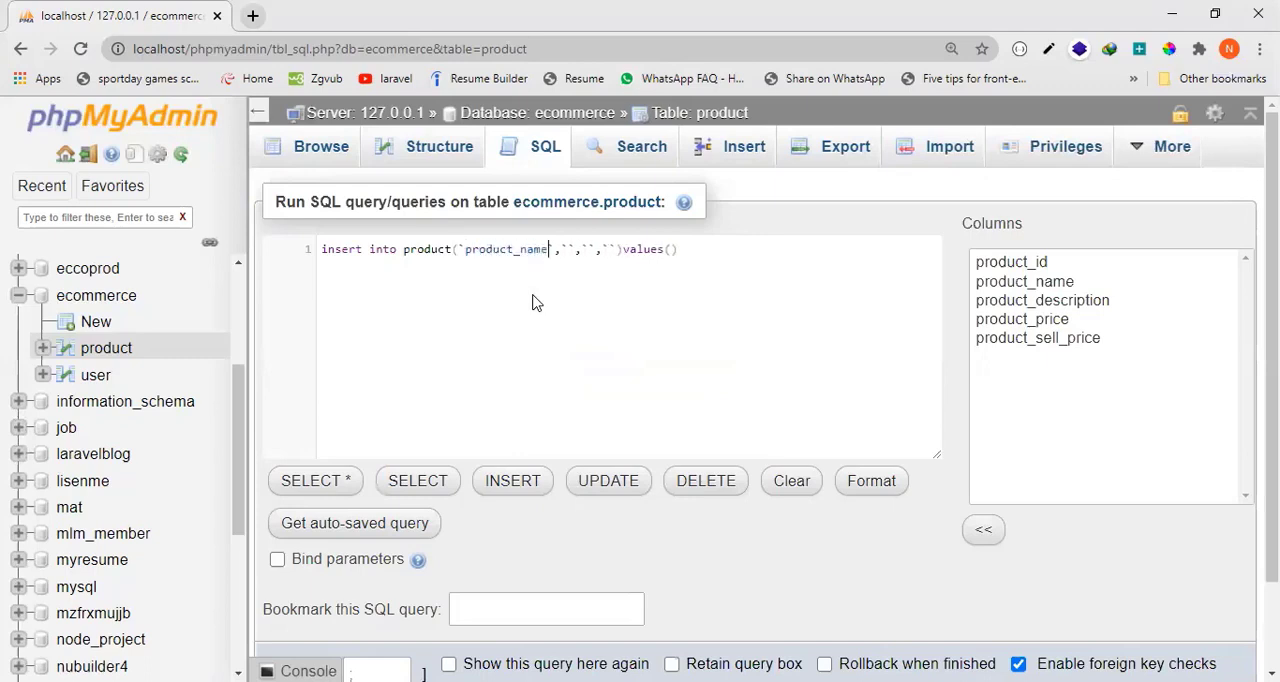
key(Right)
text(product_)
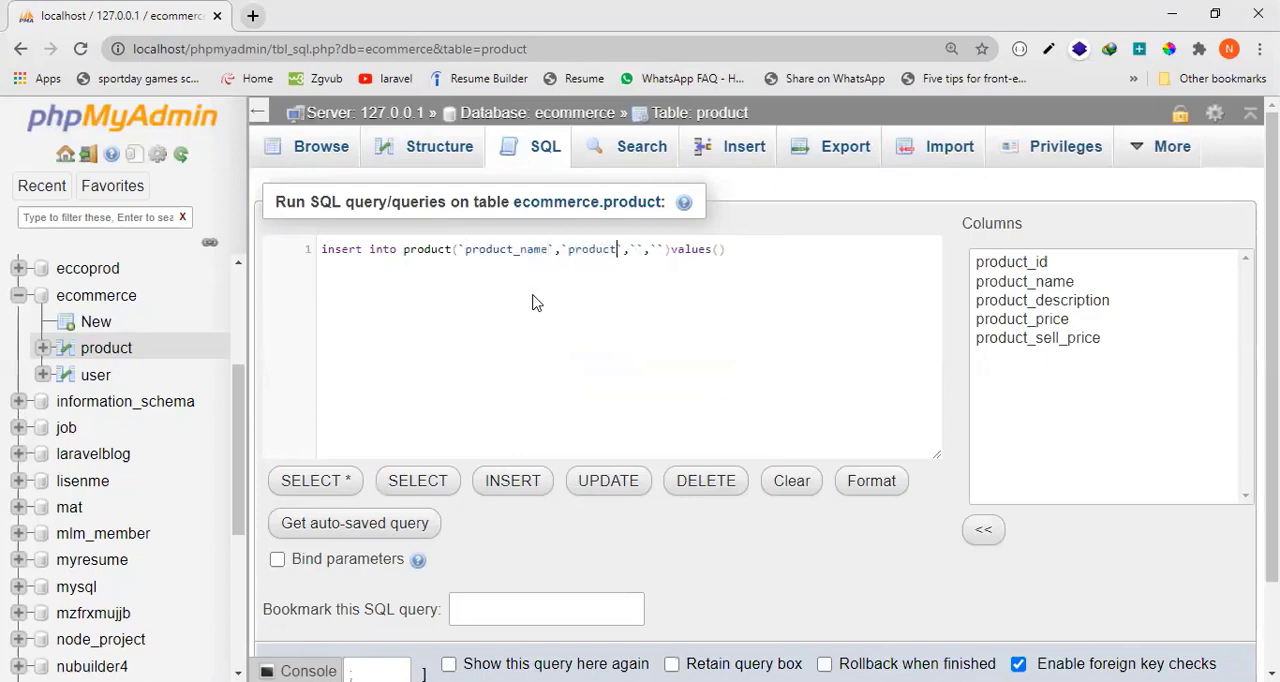
text(description`,`)
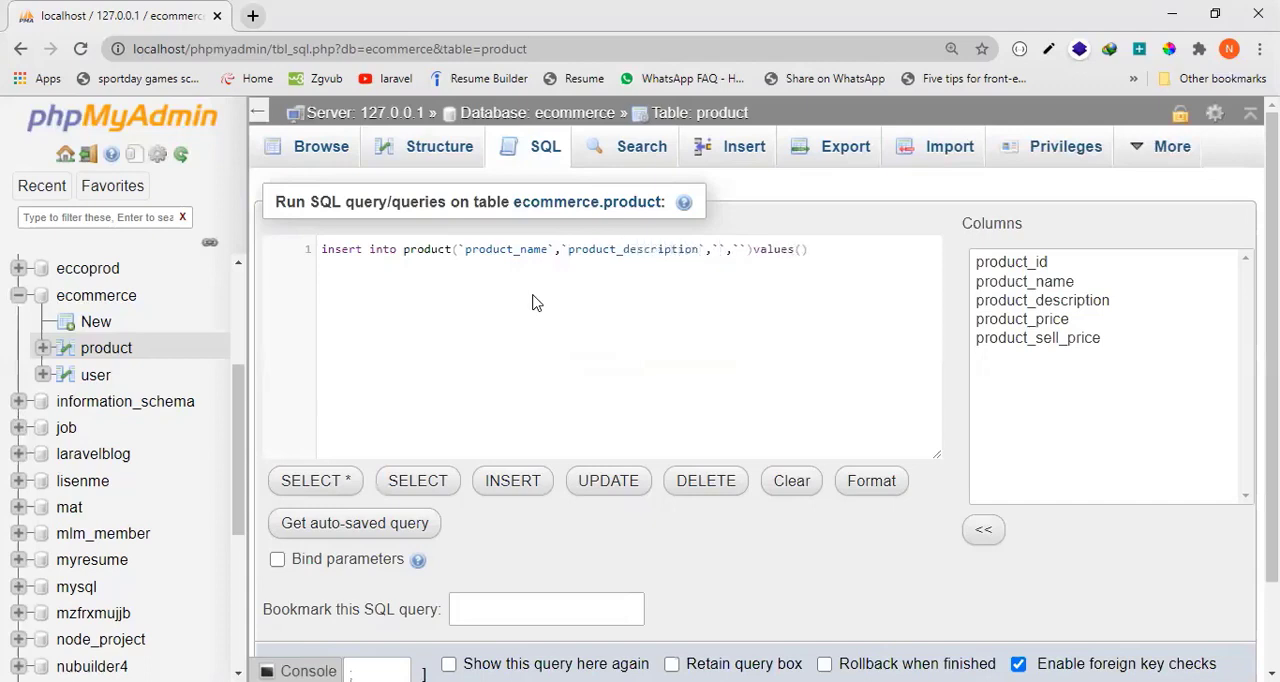
text(product_proi)
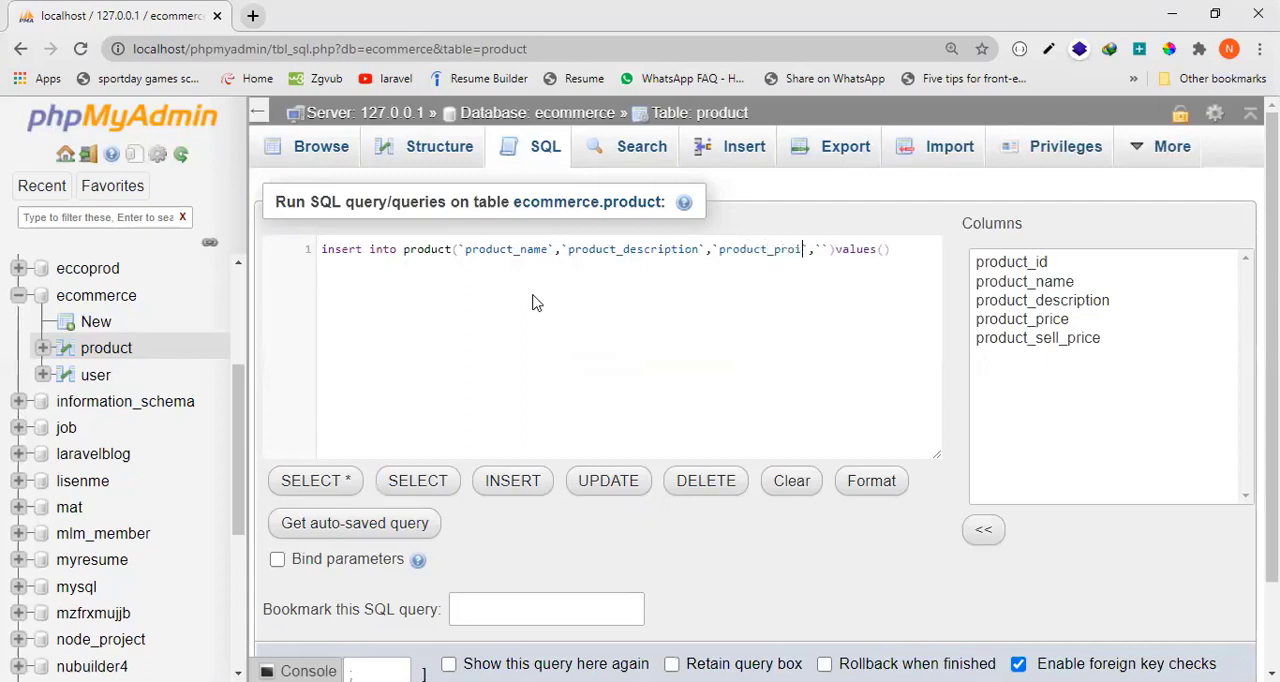
Fill the remaining two column placeholders of the insert statement with product_price and product_sell_price.
key(BackSpace)
key(BackSpace)
text(ice`,`product)
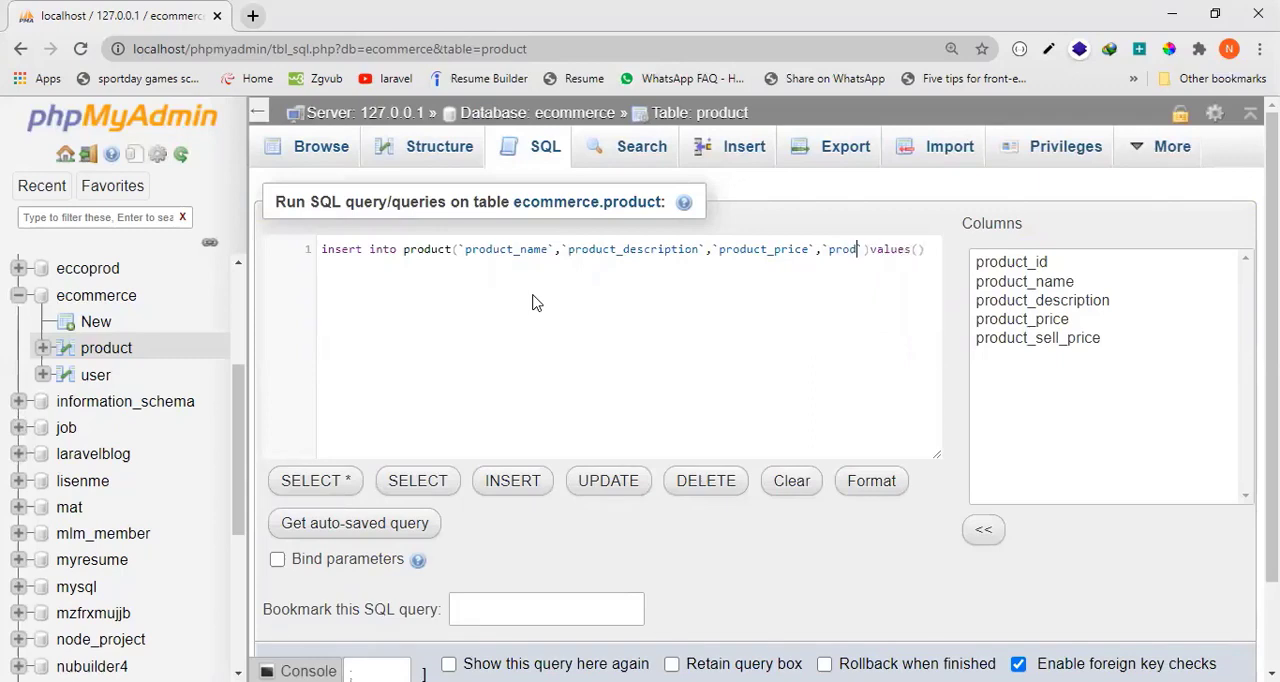
text(_sell_p)
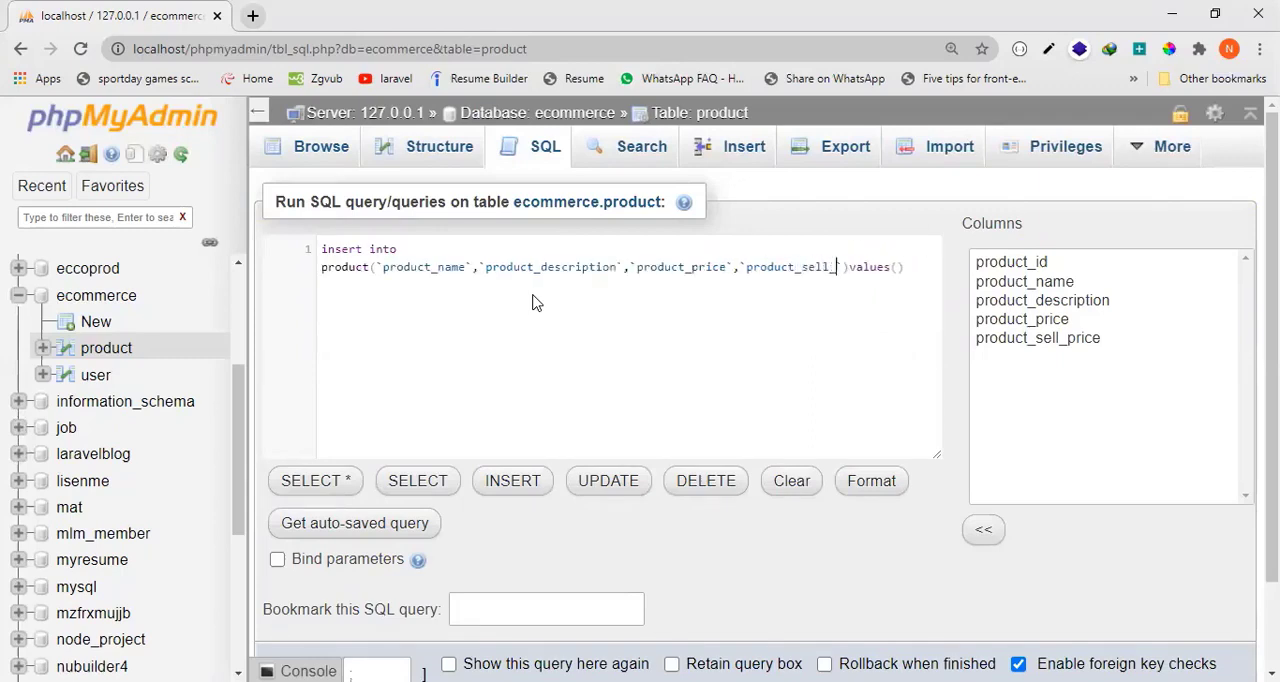
text(rice`)
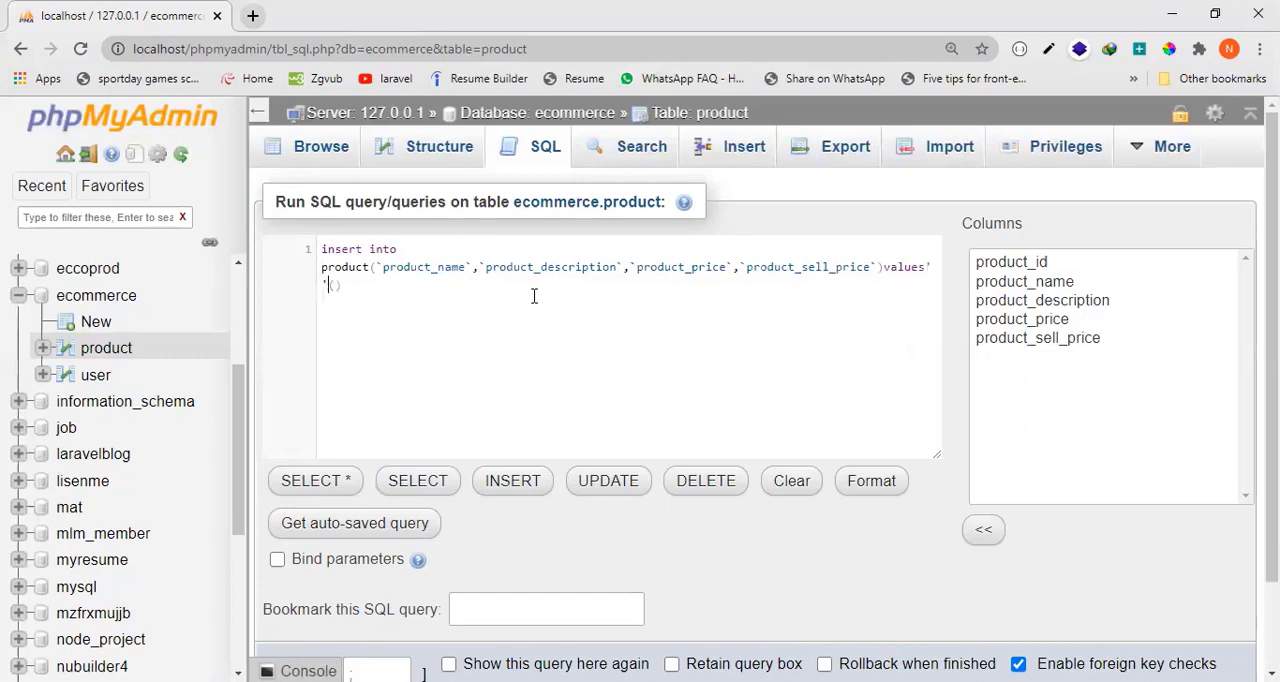
Enter 'PHONE','tesging','20000','23000' inside the values parentheses of the insert statement.
key(BackSpace)
text('','','')
text(HO)
text(NE',)
text(tesging',)
text(200)
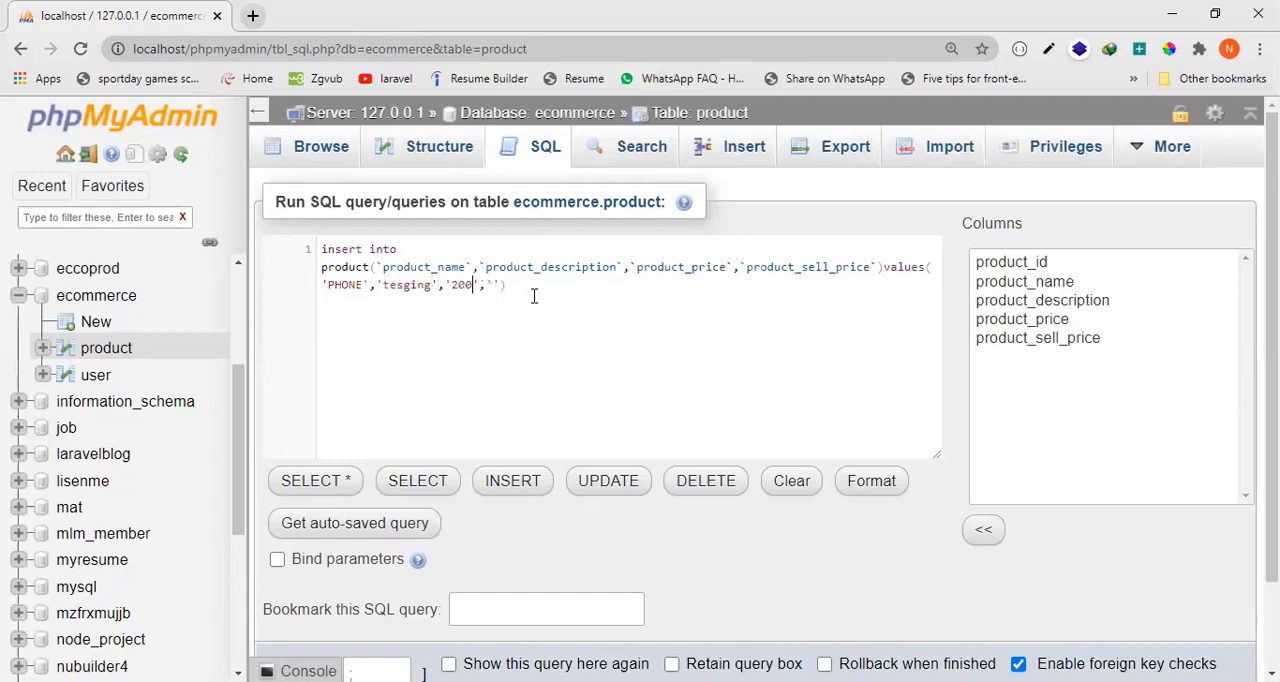
text(00)
text(,'23000)
Run the insert query for the PHONE product and browse the product table's rows.
scroll(1135, 523, down, 1)
click(1222, 596)
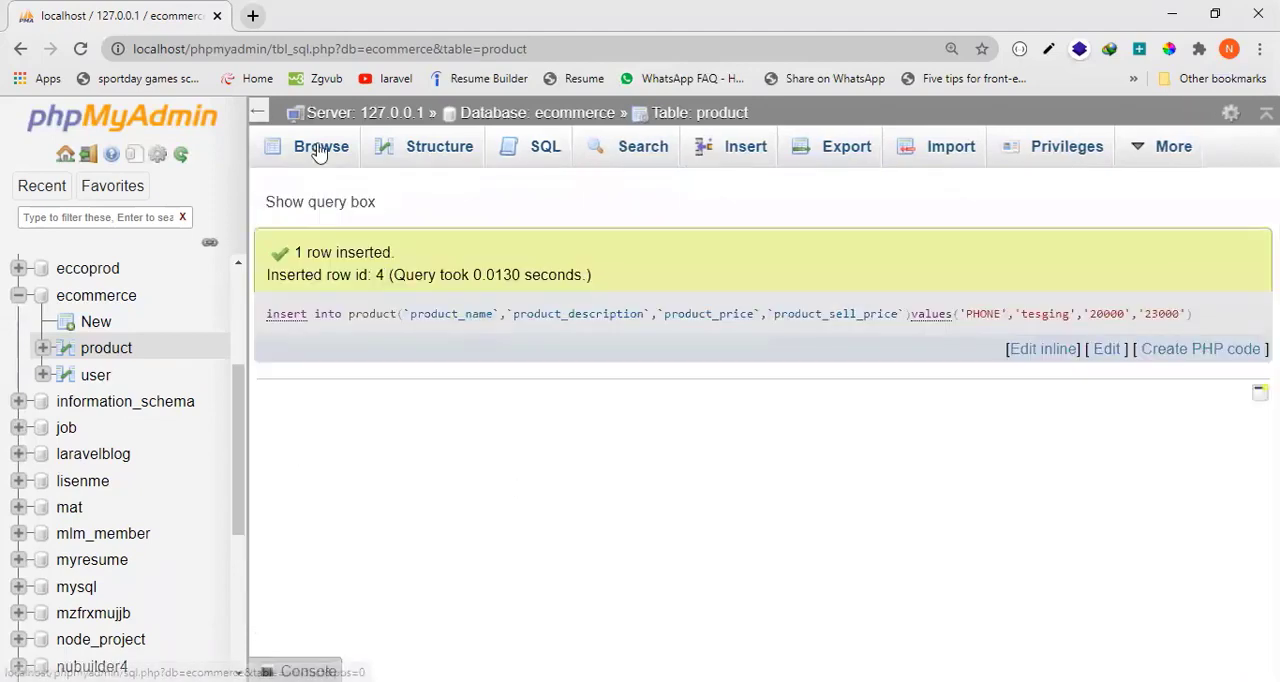
click(318, 150)
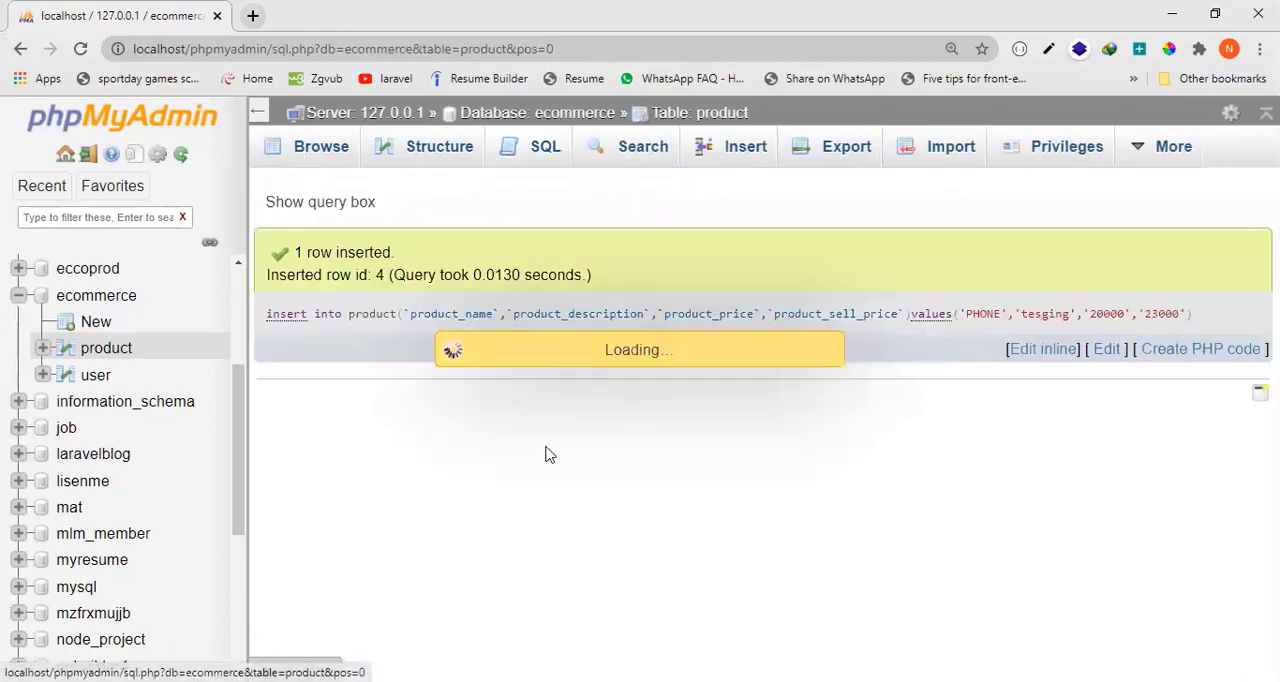
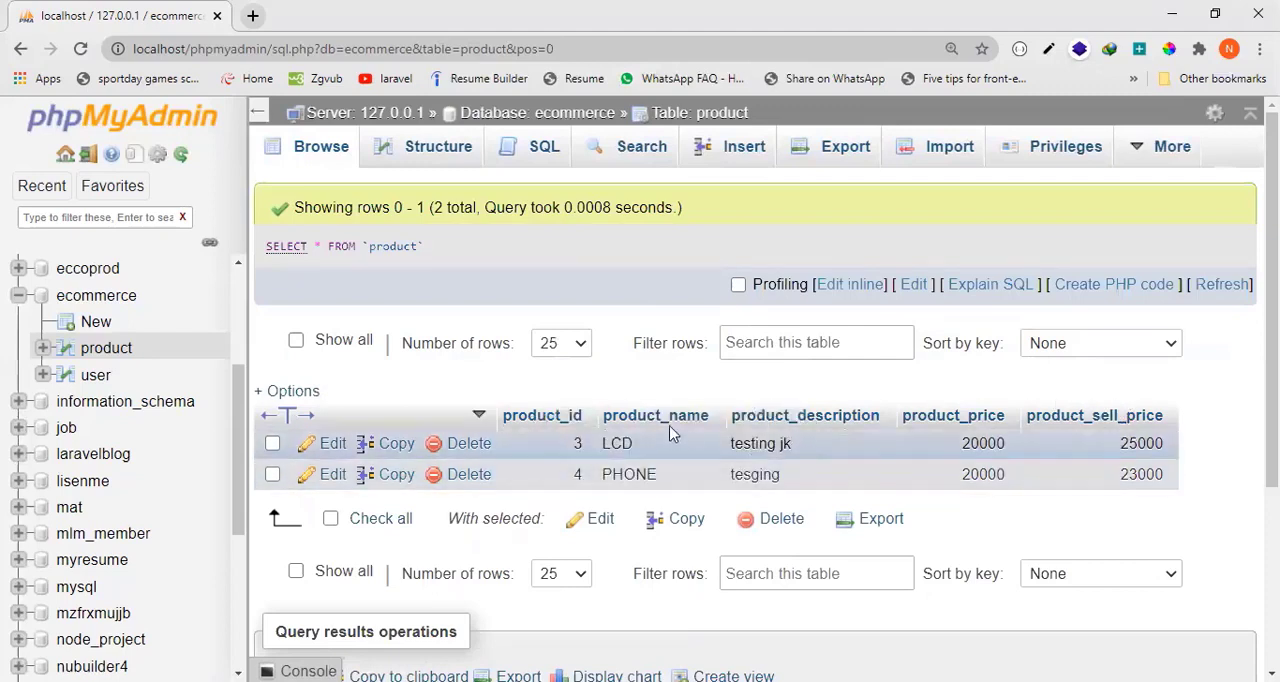
Replace the product table's default SQL query with the beginning of an update statement, update product.
double_click(614, 444)
click(527, 160)
drag(563, 286, 276, 250)
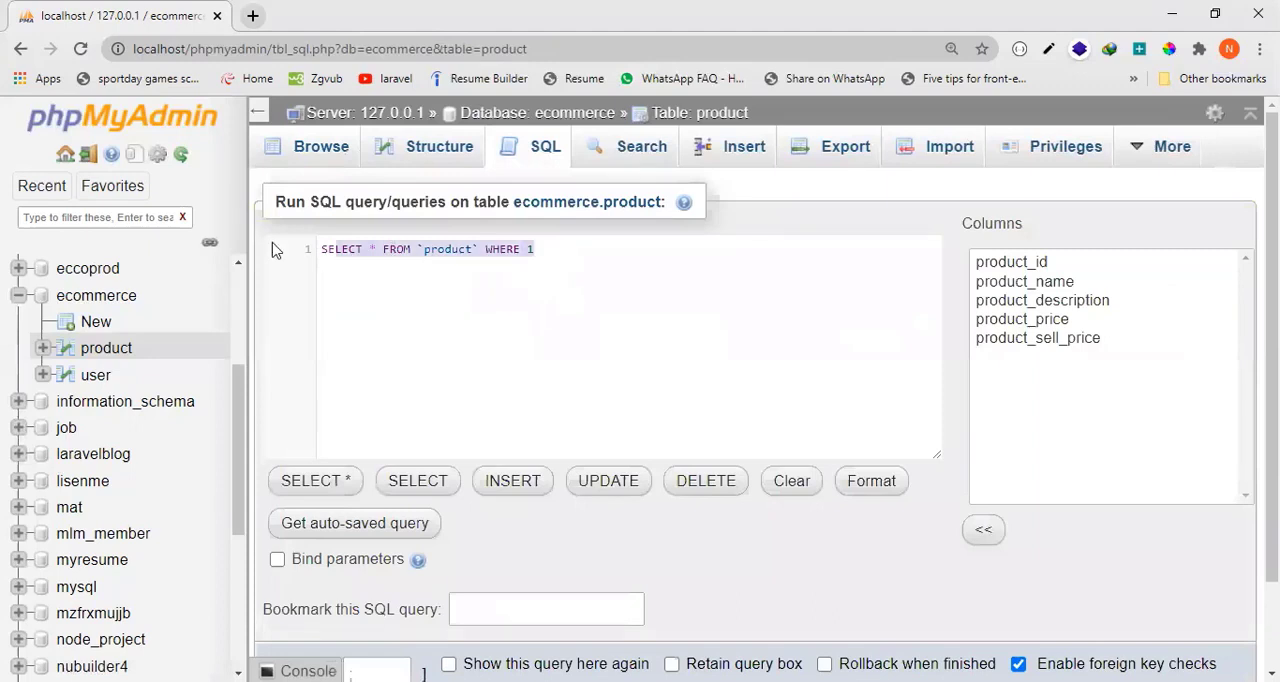
key(BackSpace)
text(update)
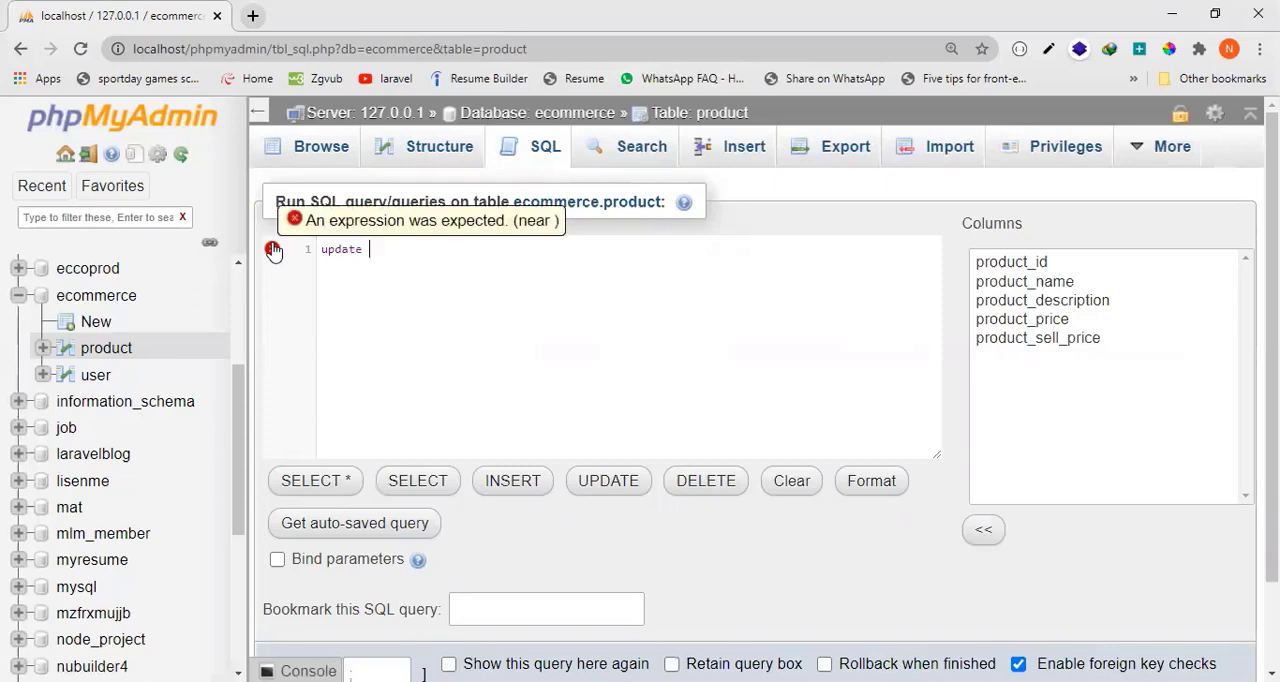
text(product)
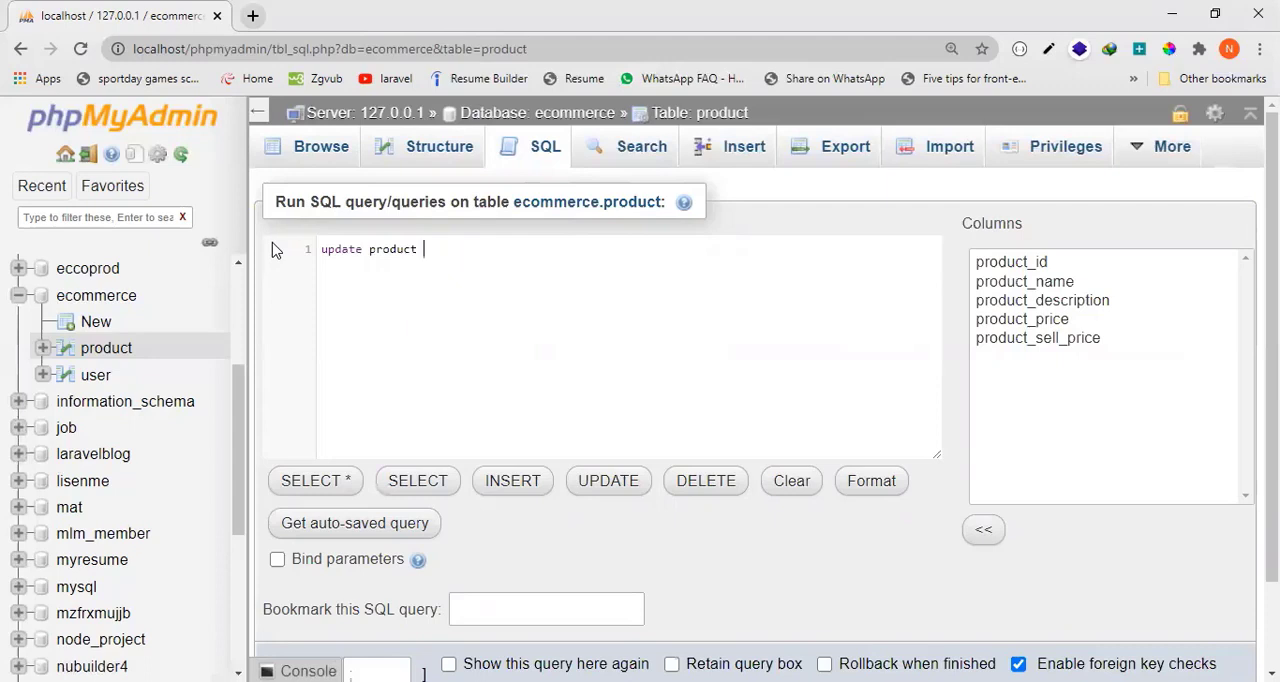
Add a set clause assigning `product_name`='LED' to the update statement, followed by a comma.
text(set `product_name`='LE)
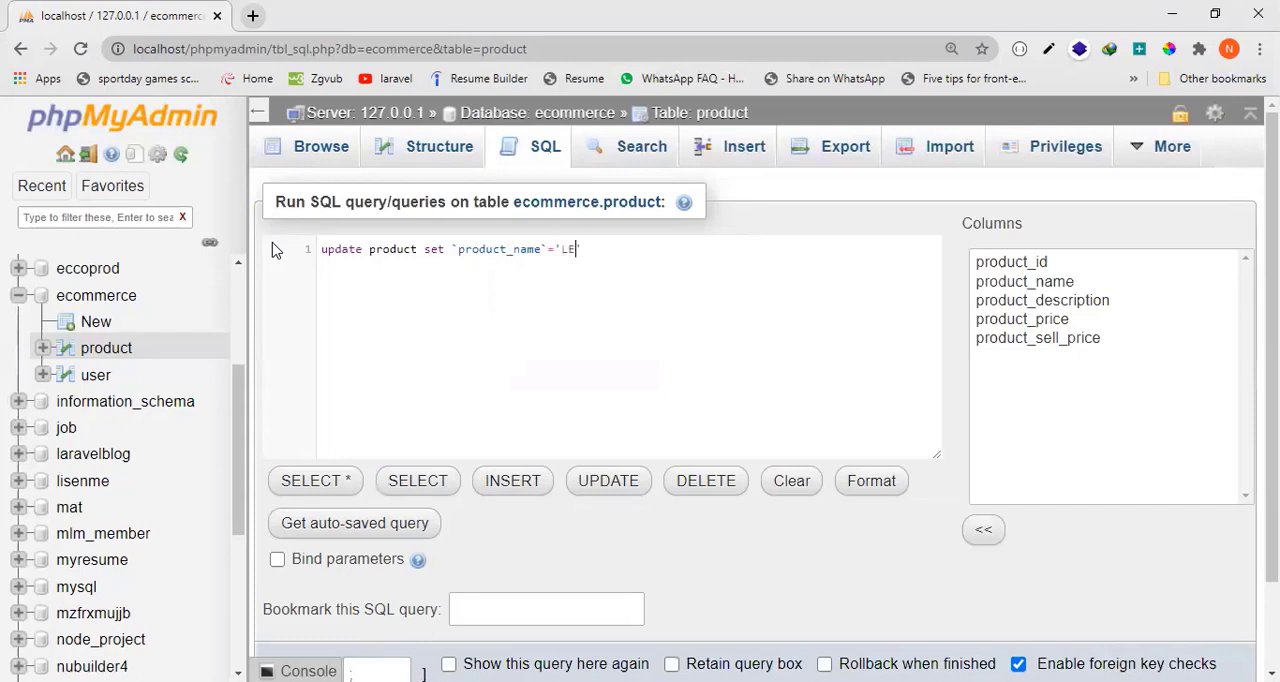
text(D',)
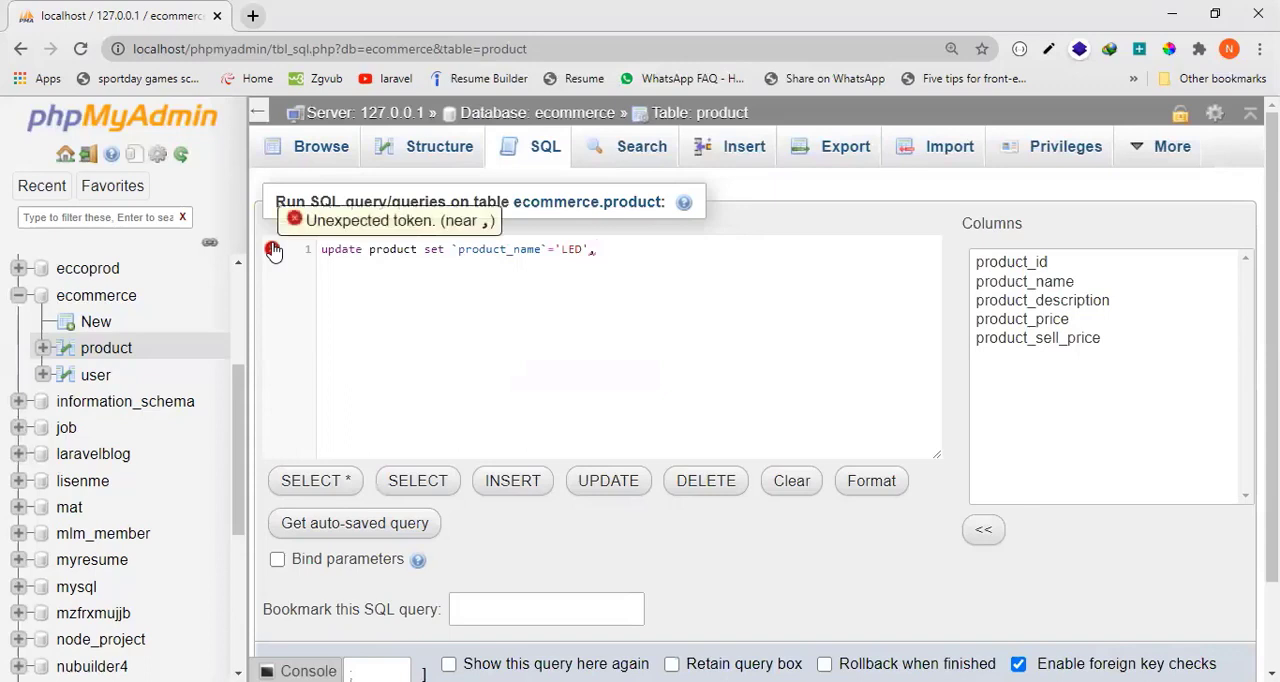
text(`product_price)
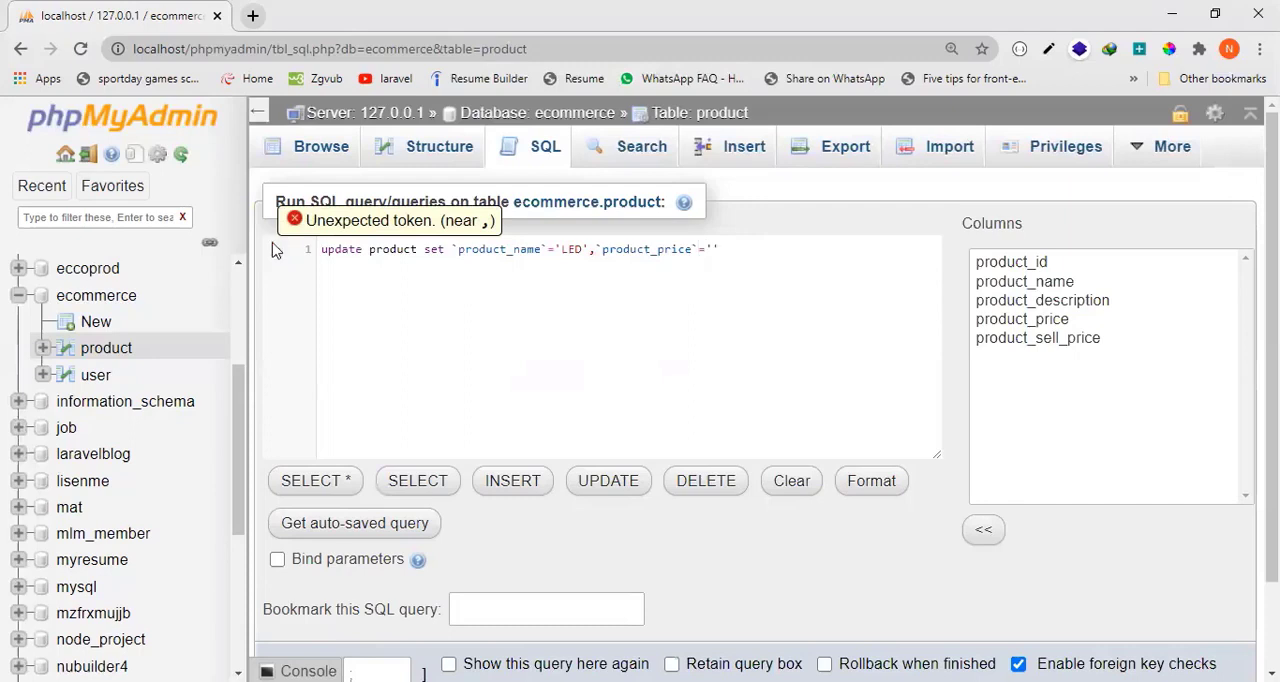
text(`='34000)
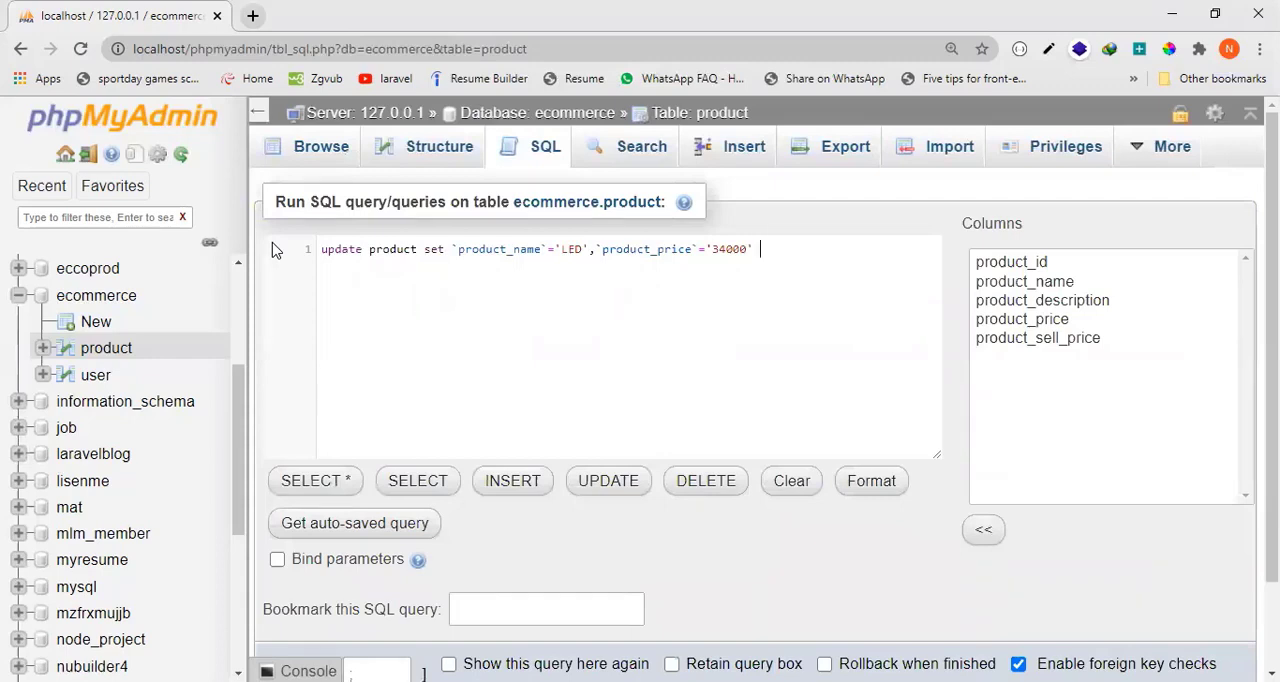
Restrict the update statement with the condition where `product_id`='3'.
text(where `product_id`='3)
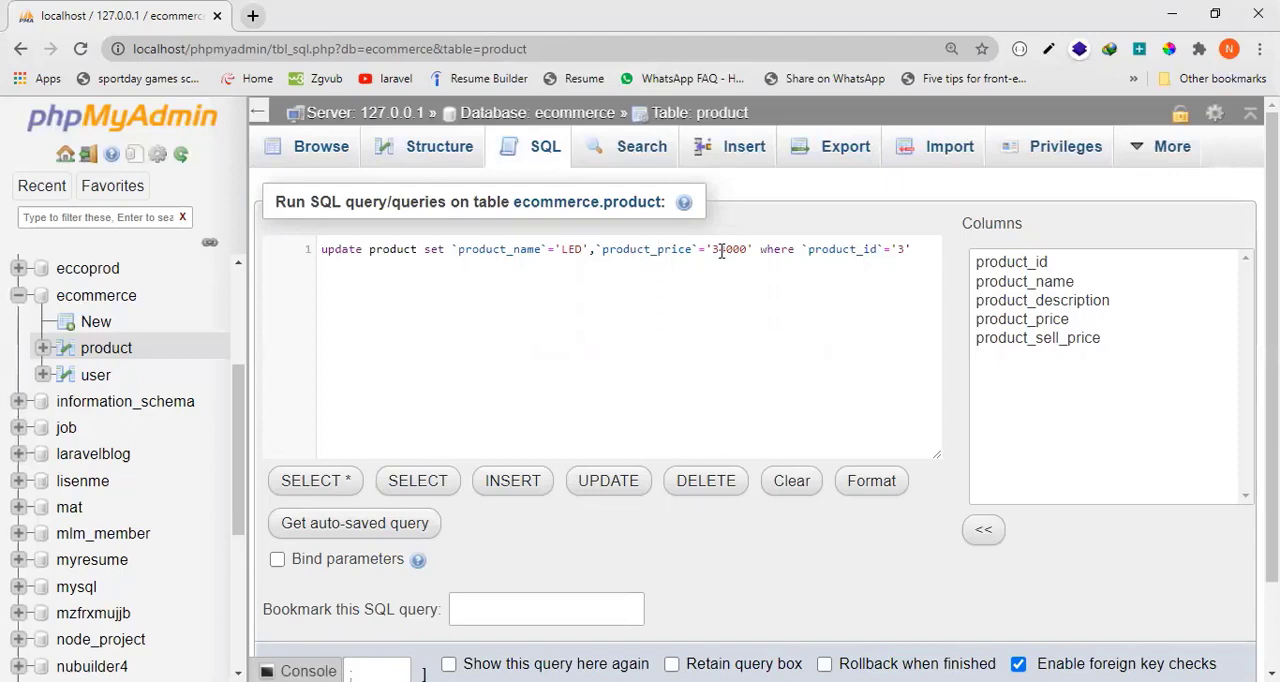
Examine the update statement's keyword, table name, set clause, column names and new price value one by one.
double_click(391, 249)
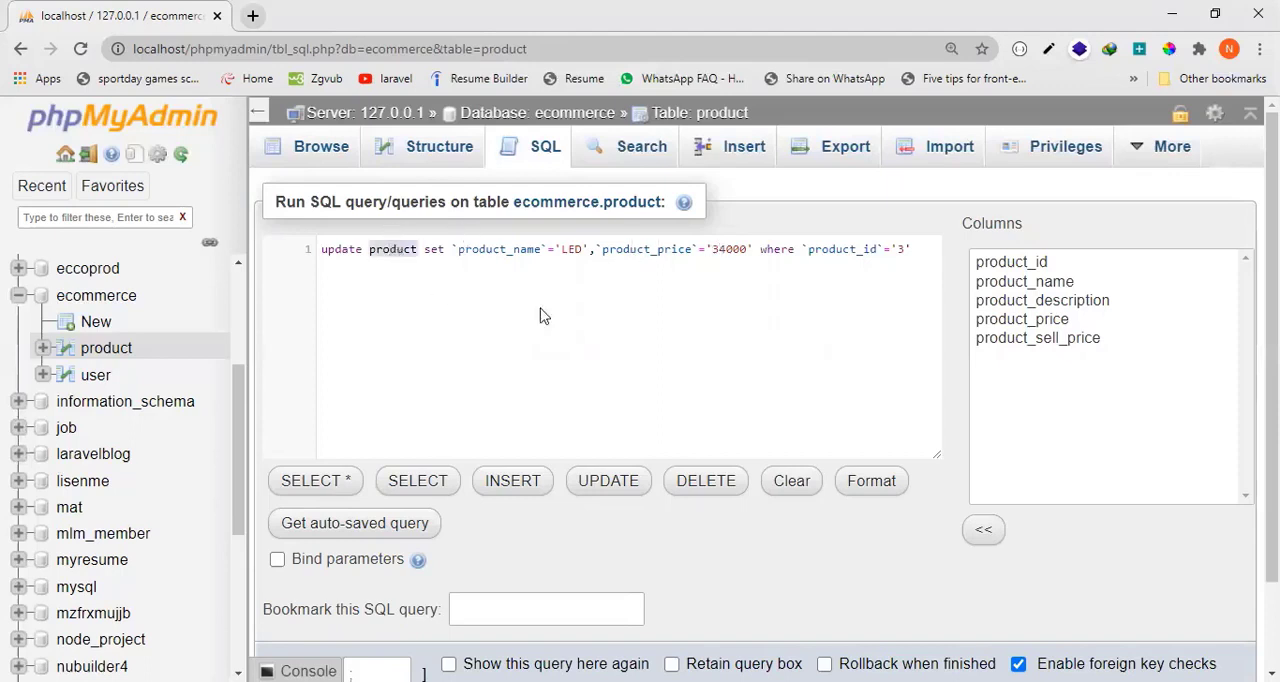
click(338, 250)
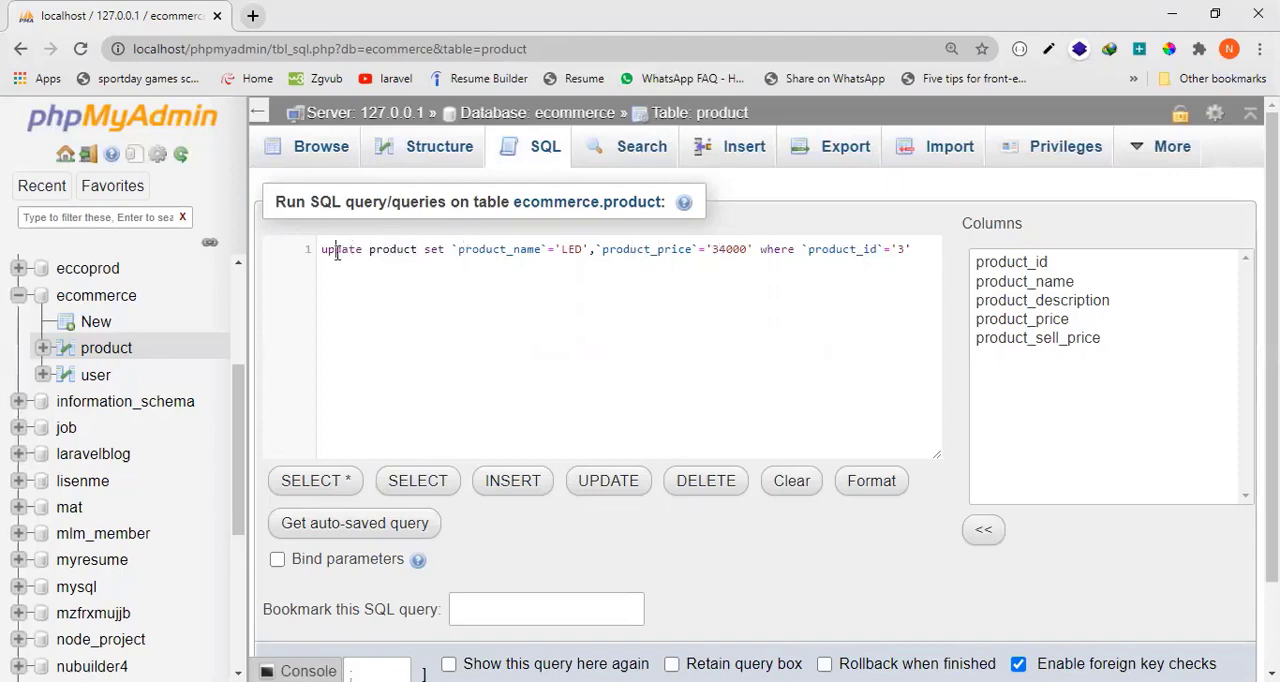
double_click(338, 250)
double_click(396, 250)
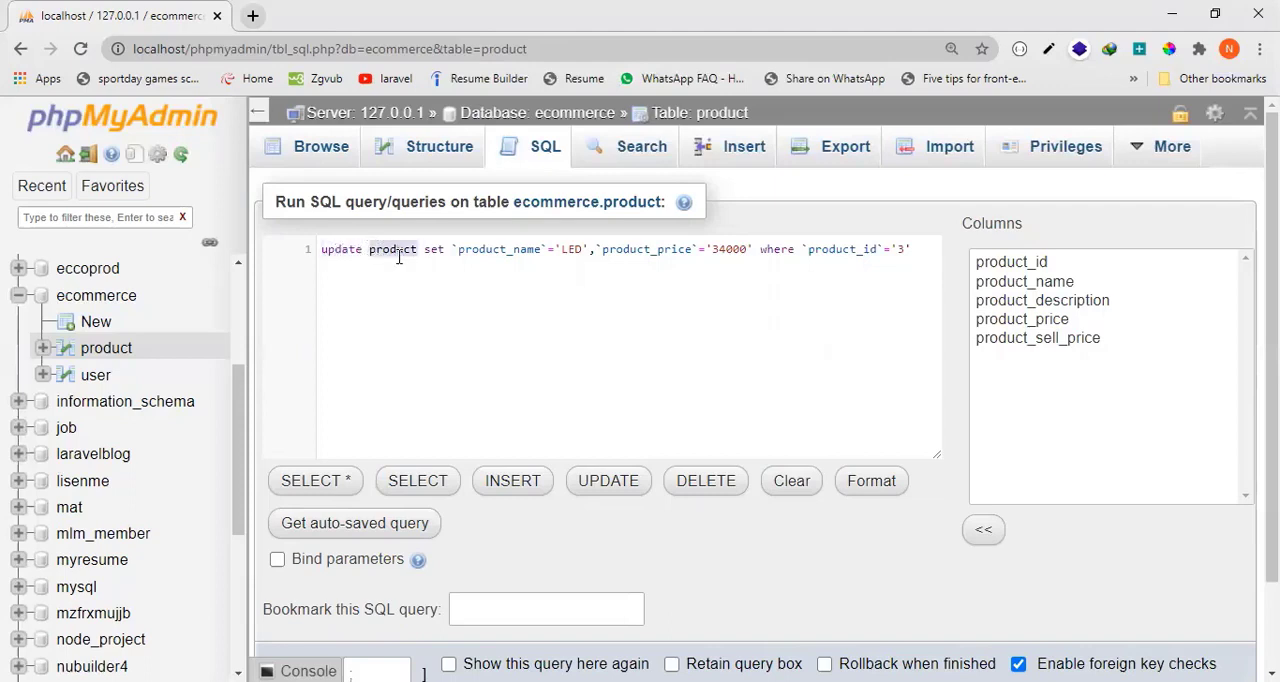
double_click(432, 251)
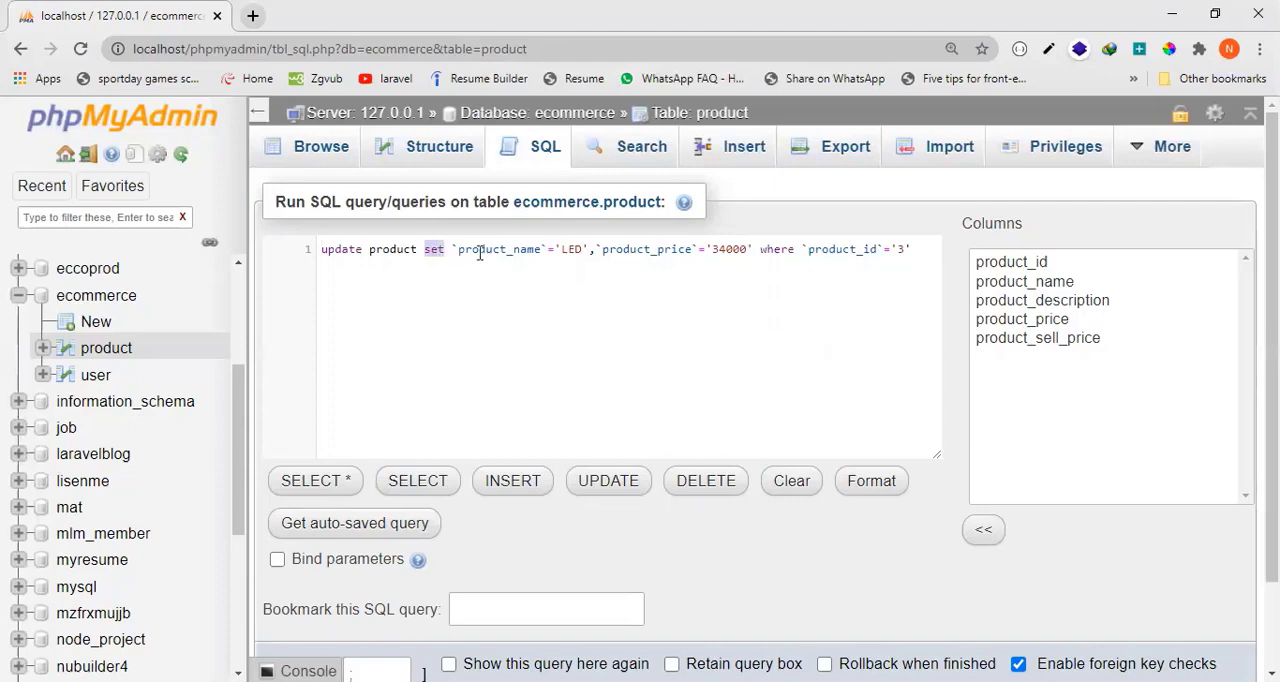
drag(446, 250, 637, 250)
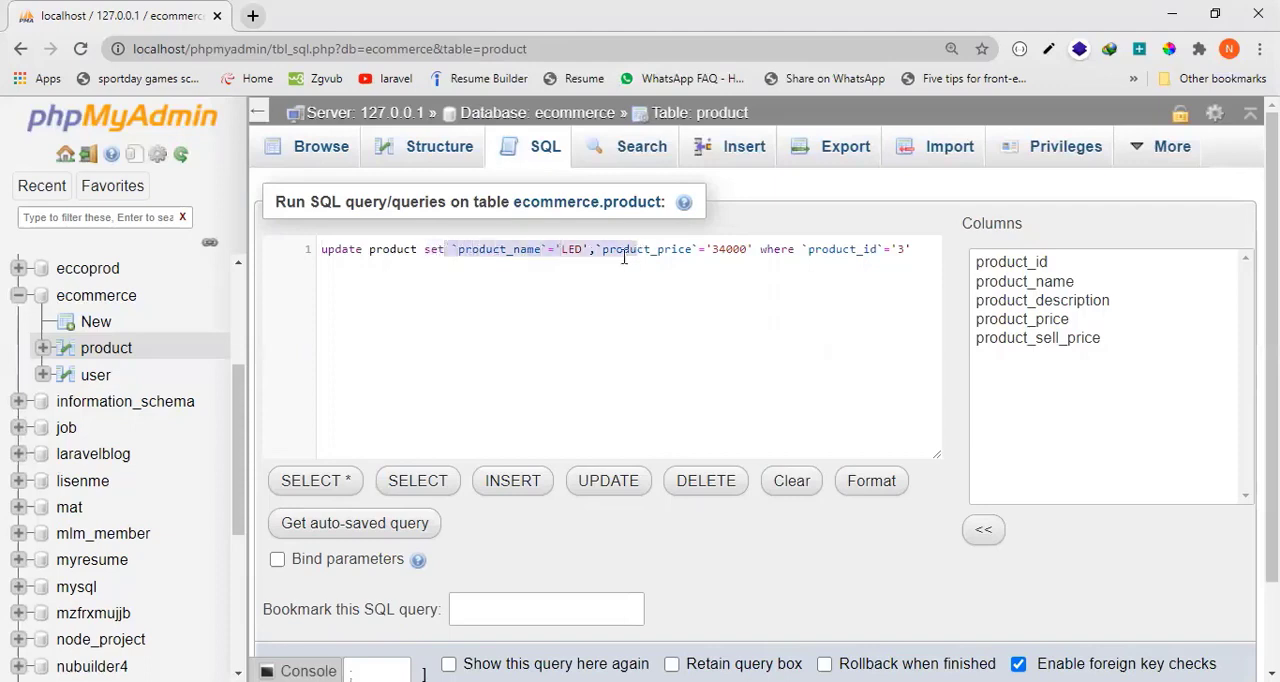
click(503, 251)
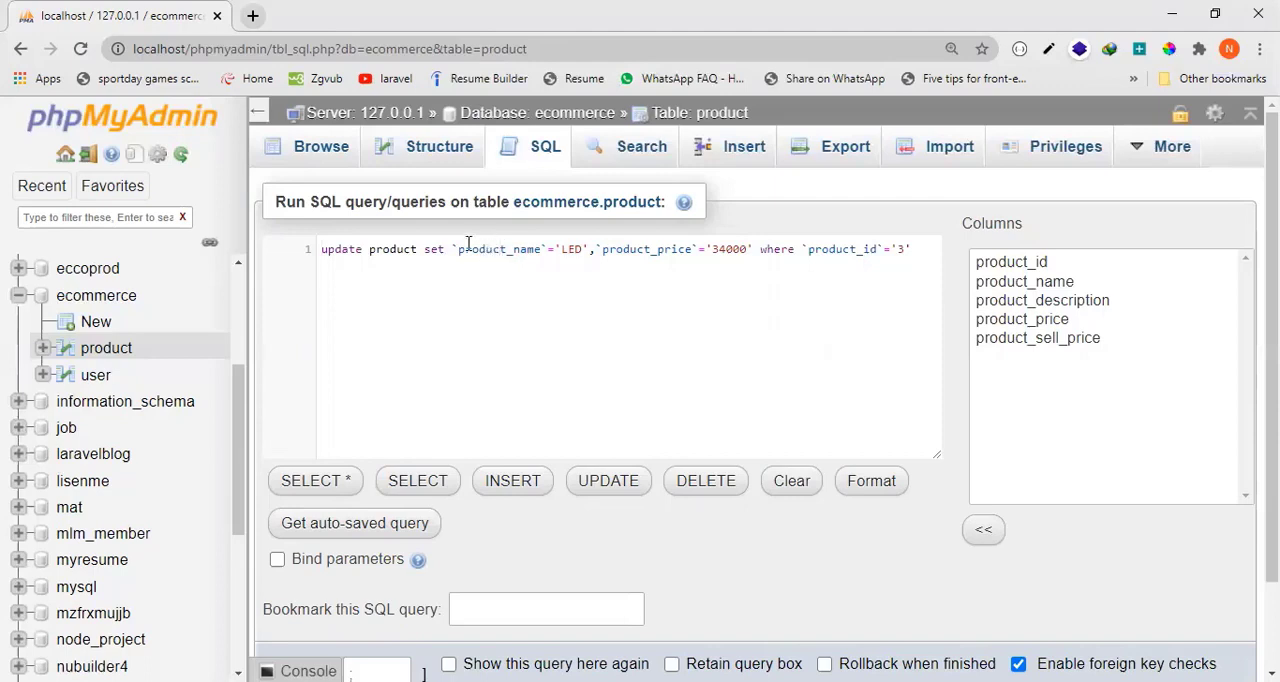
drag(452, 250, 692, 251)
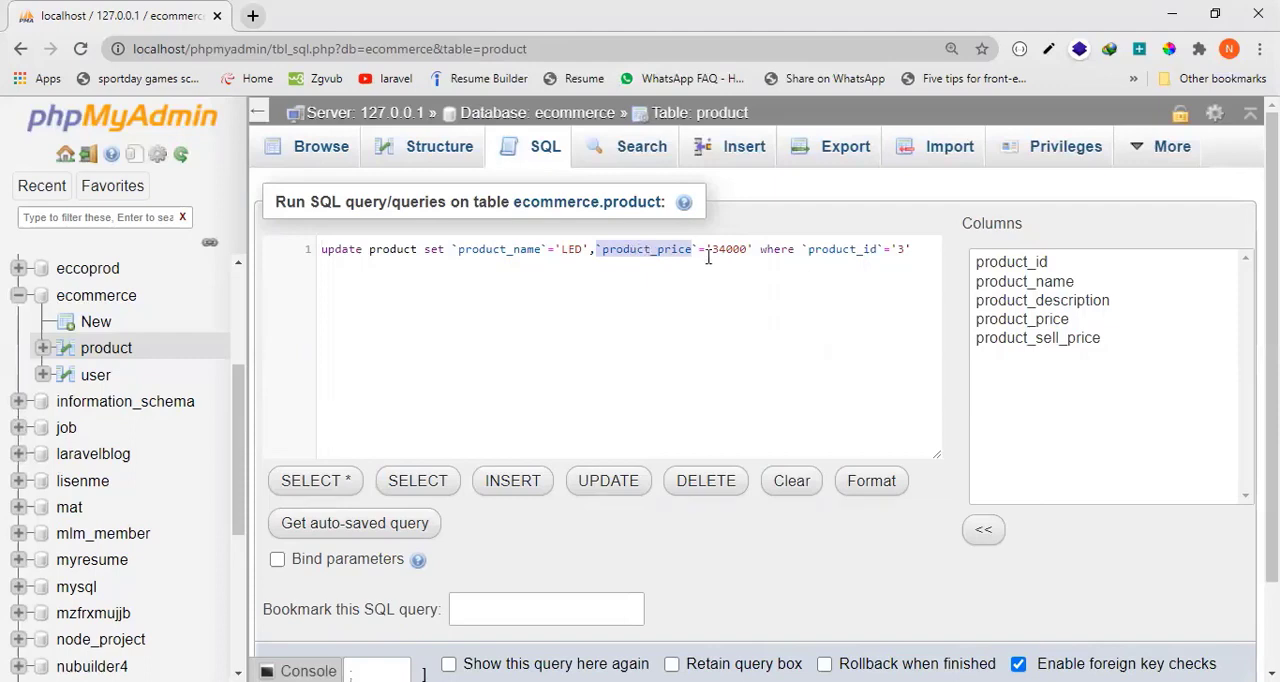
drag(708, 252, 752, 250)
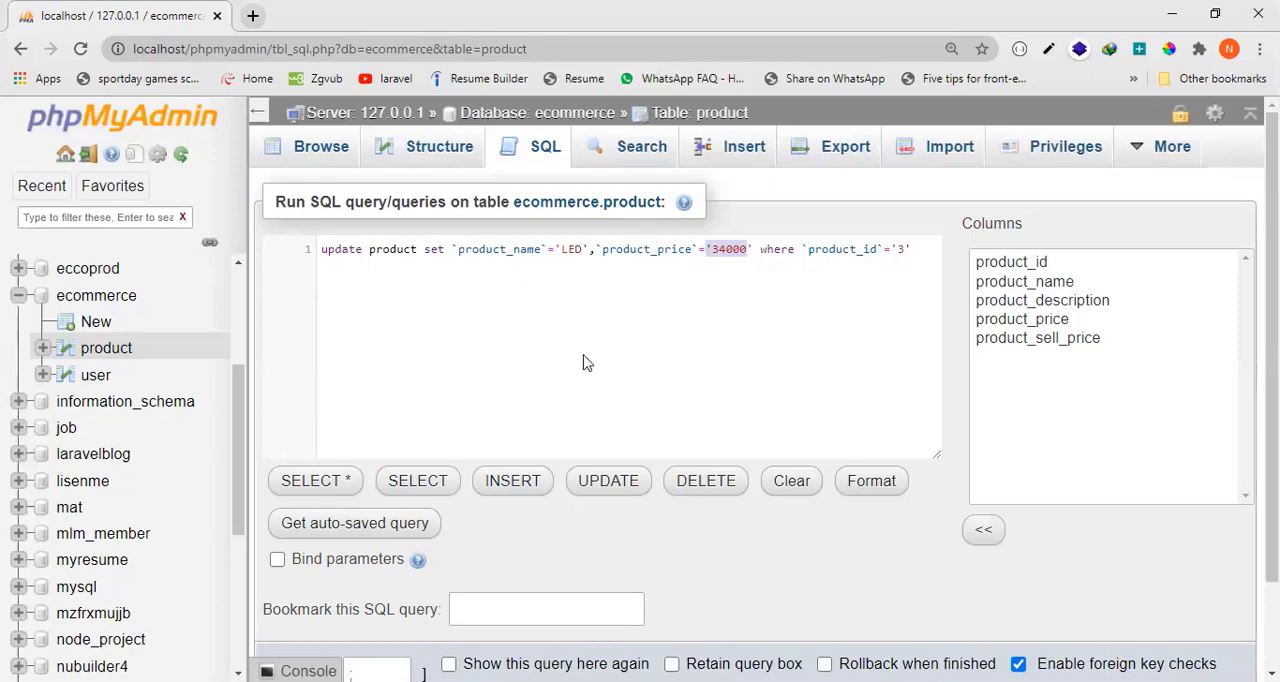
Run the update query for product_id 3 and browse the product table's rows.
scroll(1222, 538, down, 2)
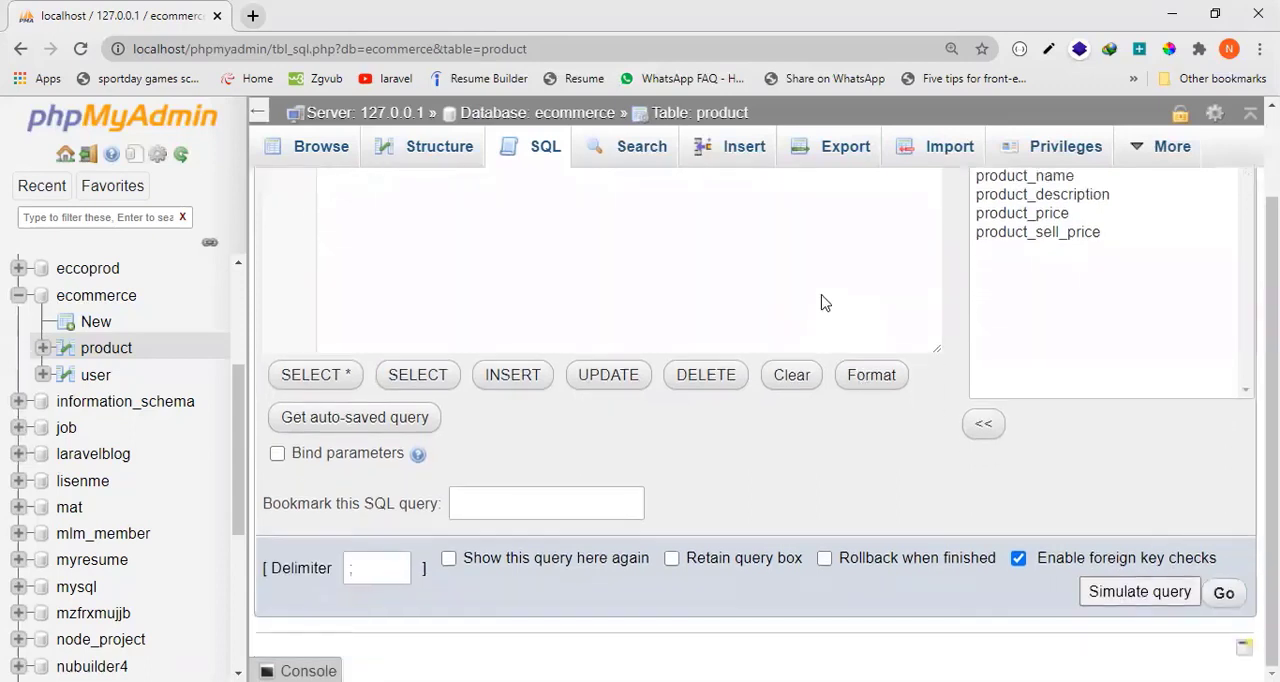
scroll(785, 300, up, 2)
click(780, 312)
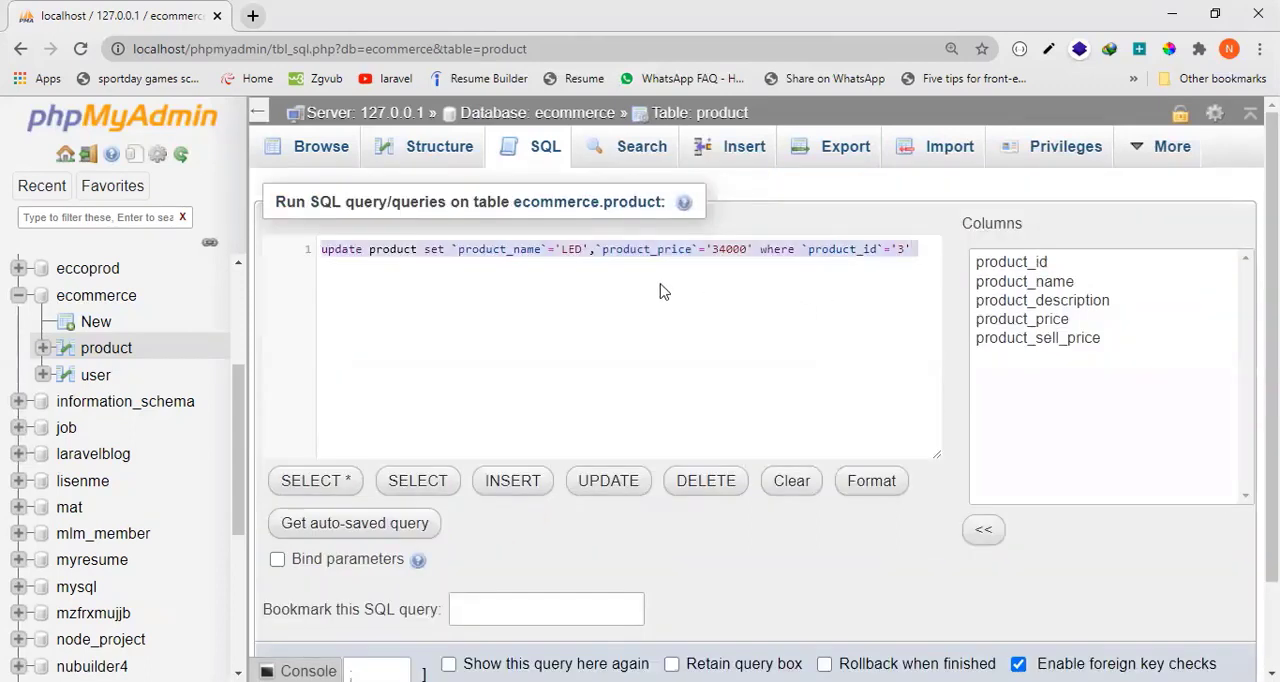
scroll(1236, 540, down, 2)
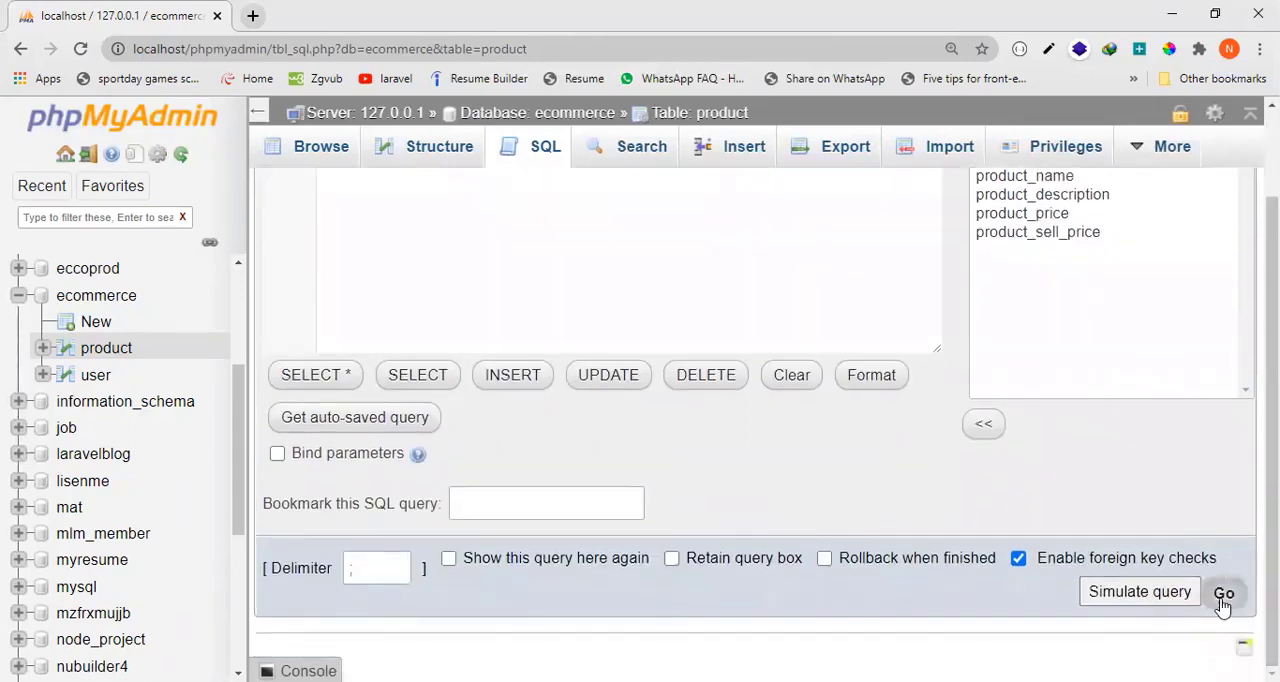
click(1223, 594)
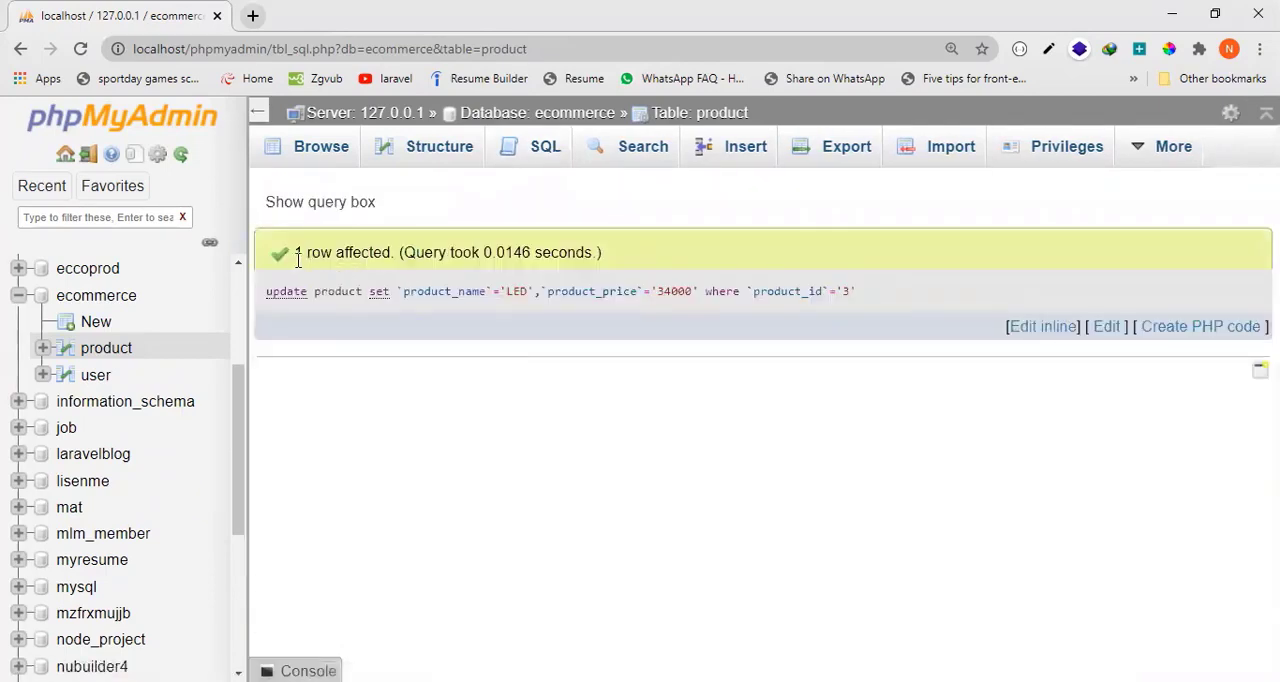
click(316, 157)
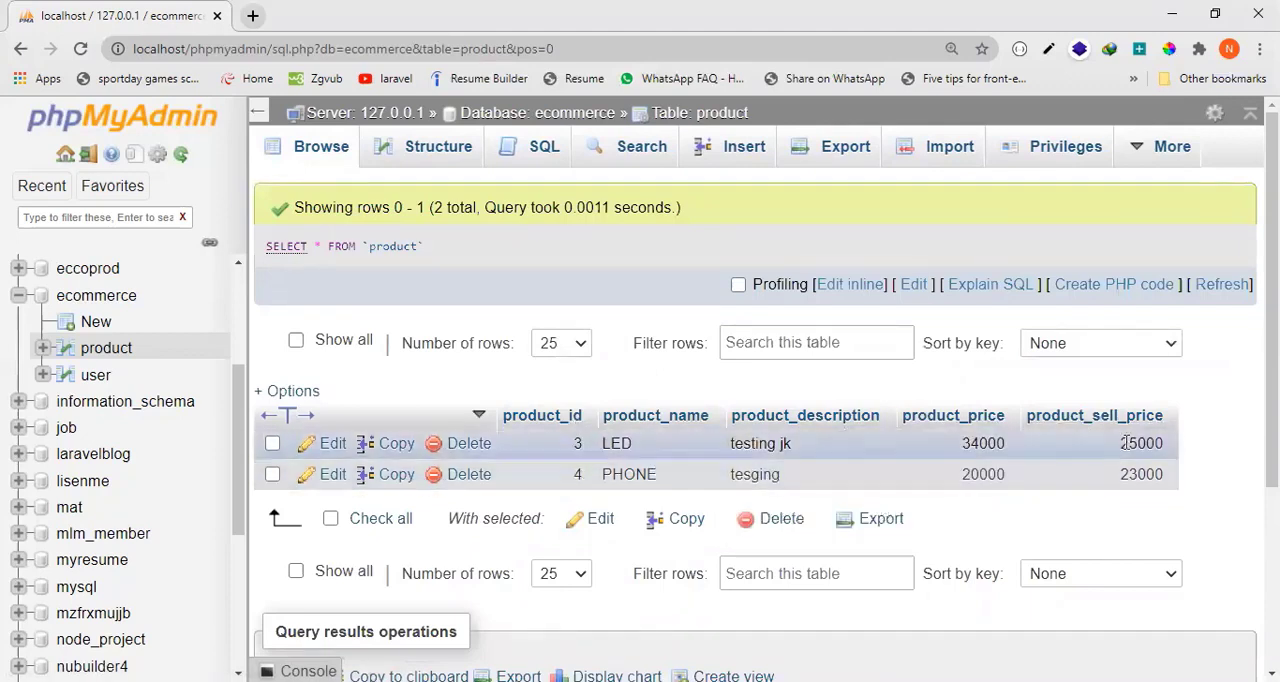
double_click(638, 474)
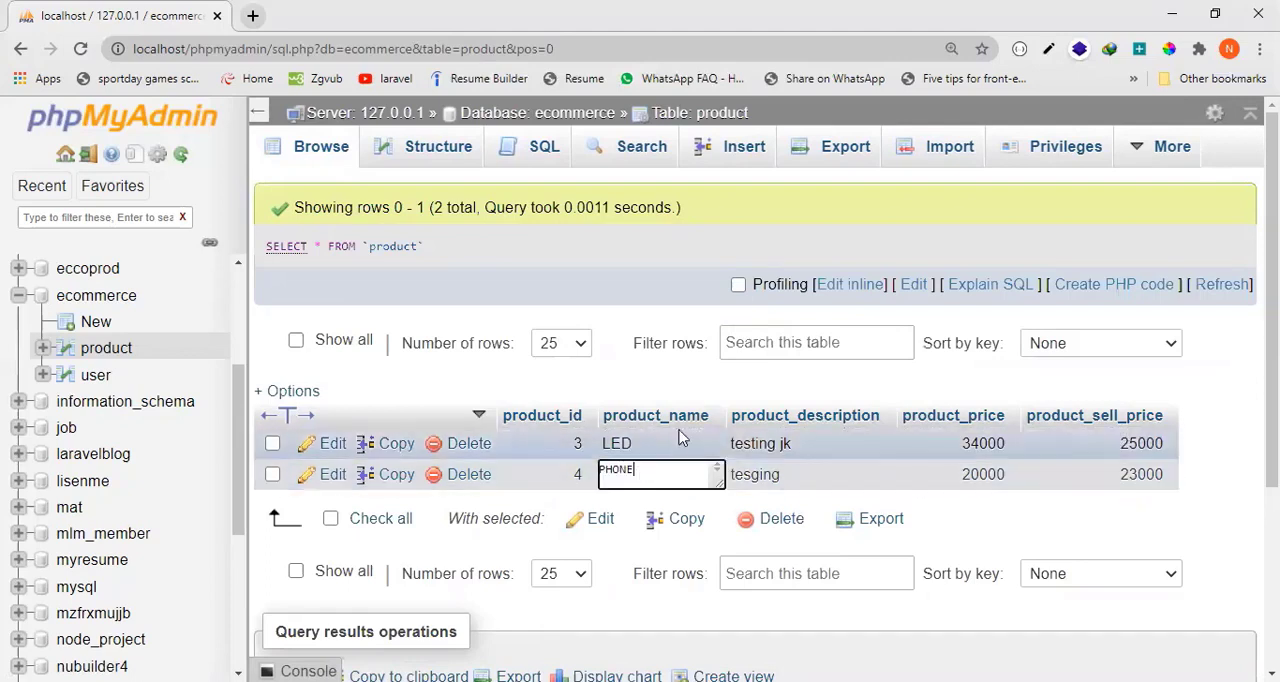
click(1010, 543)
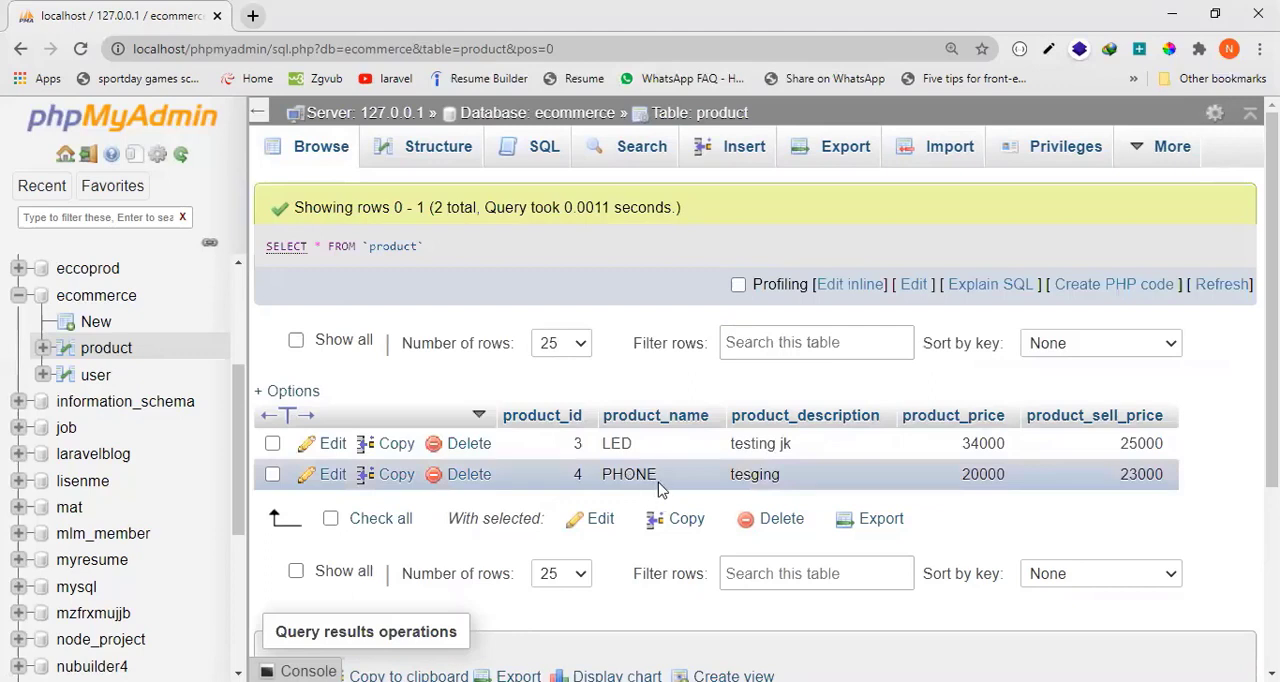
Start a second update statement on the product table in place of the default SELECT query.
click(543, 152)
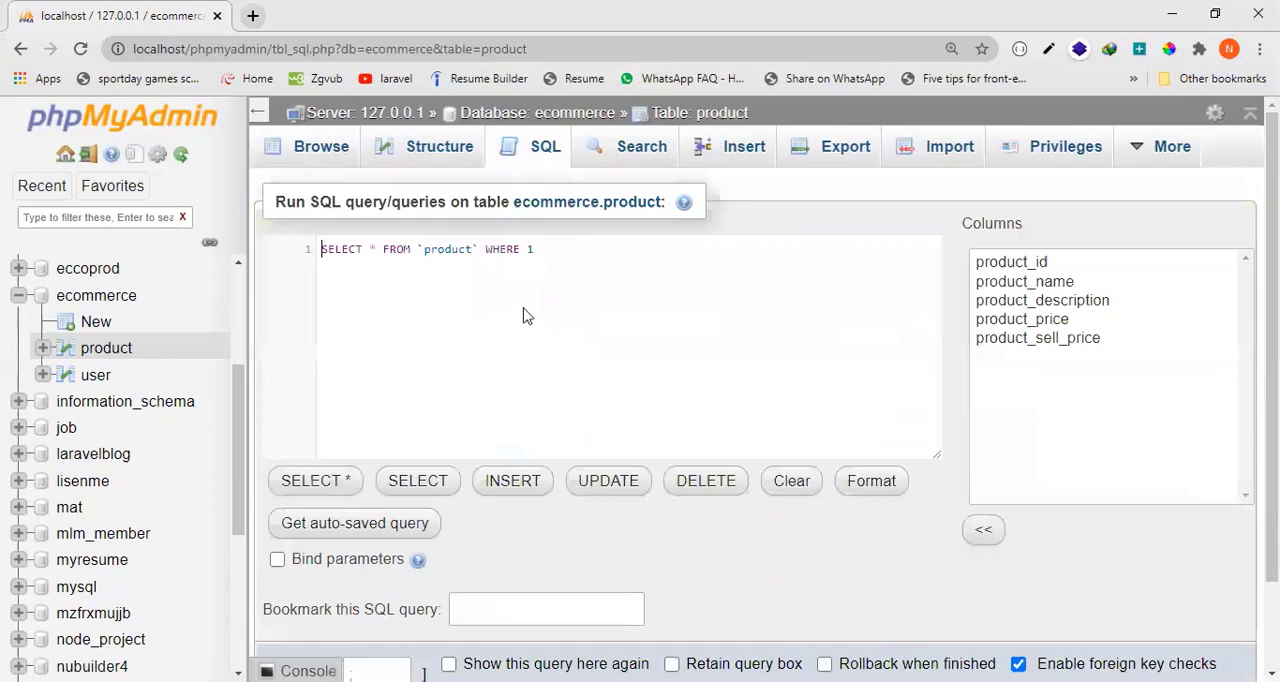
click(523, 302)
key(ctrl+a)
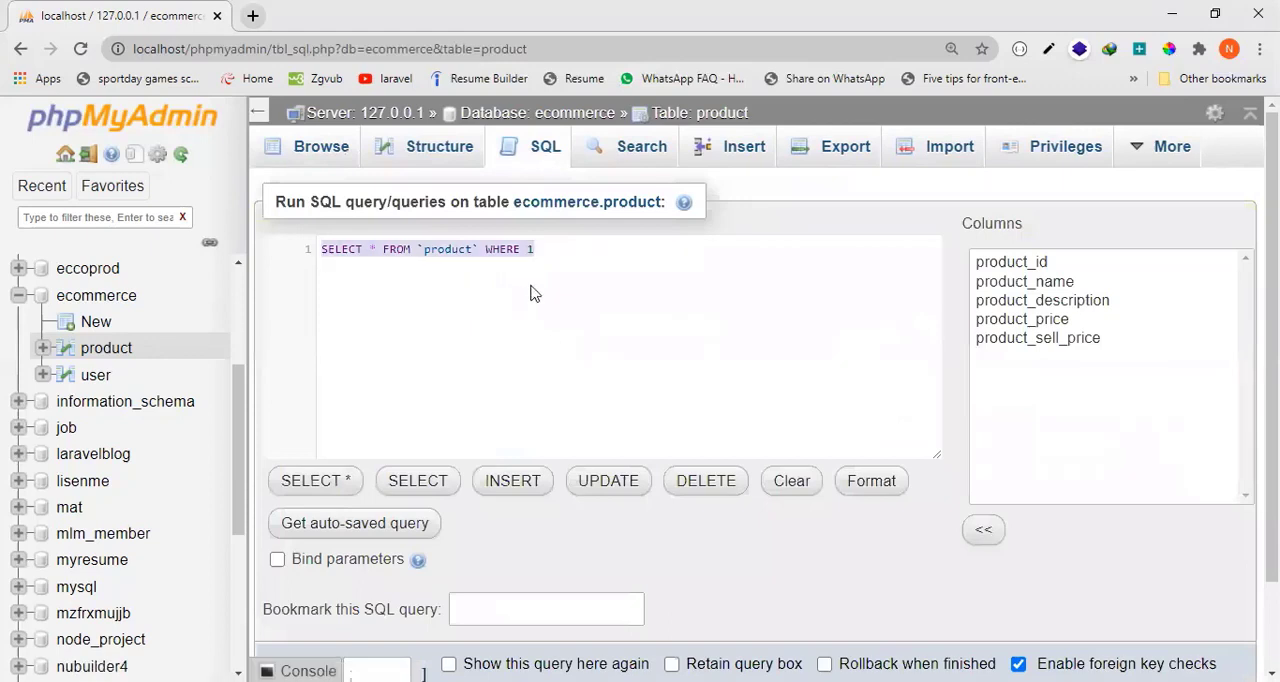
key(BackSpace)
text(up)
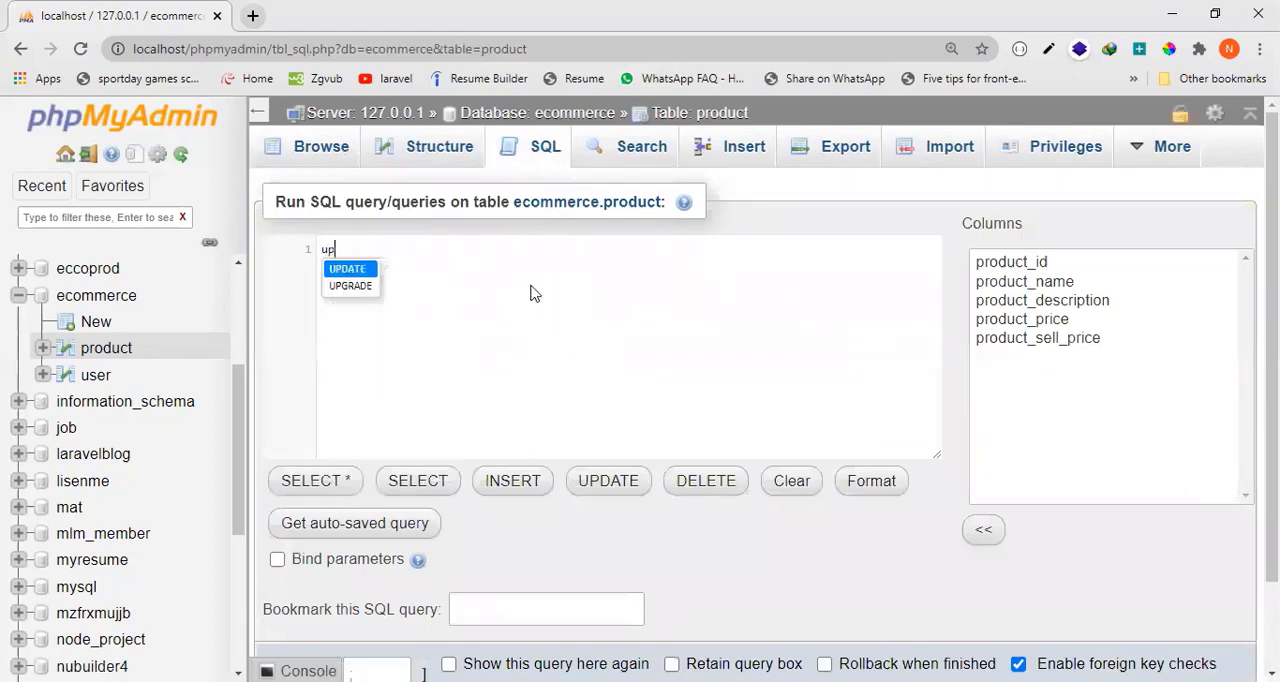
text(date )
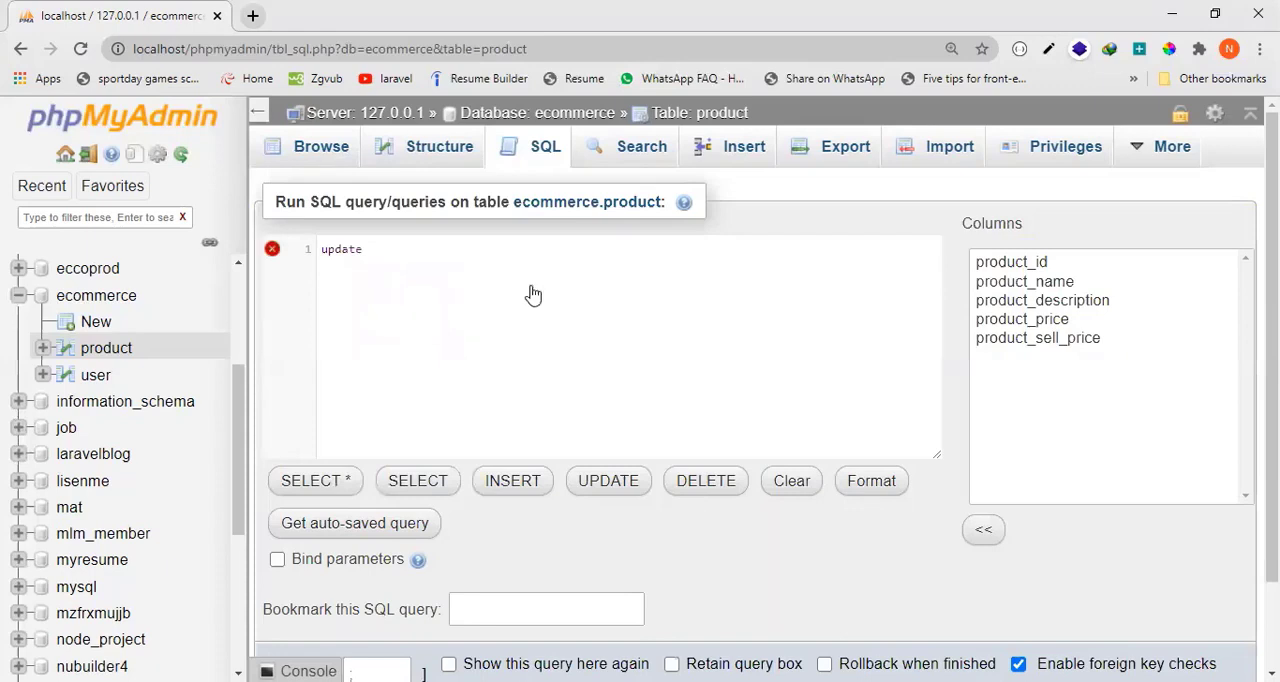
text(product set `product_)
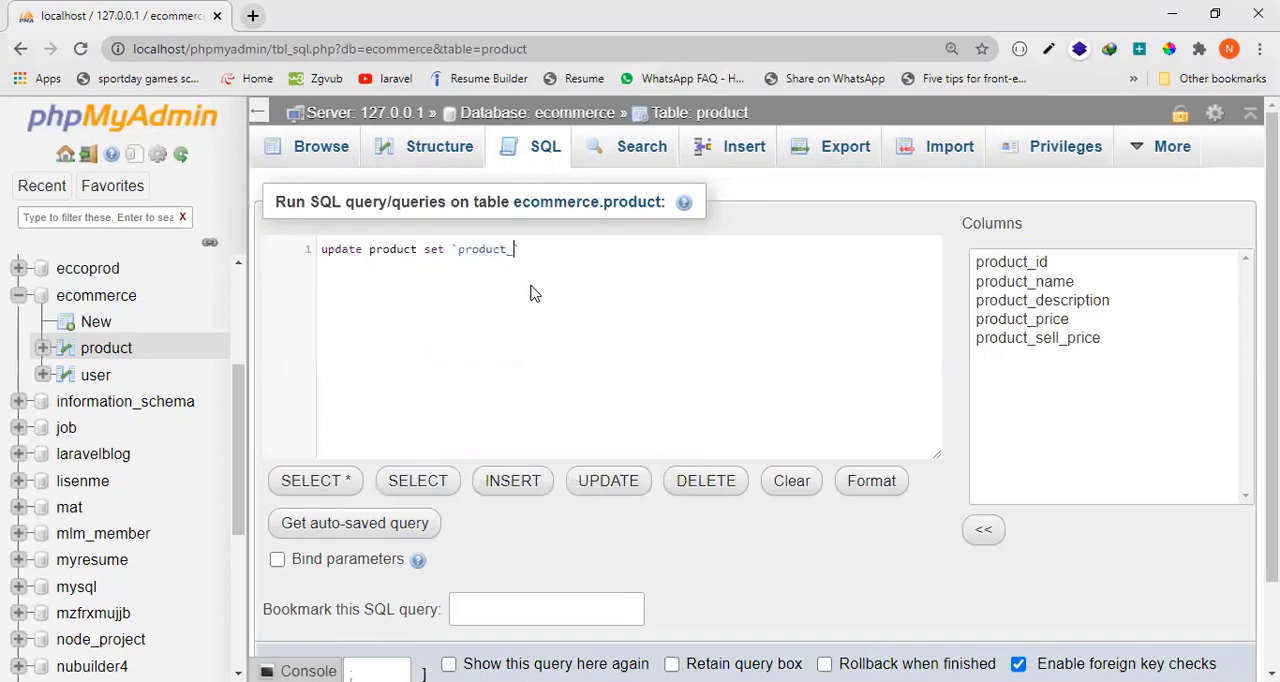
text(name`='MI',)
Add the assignment `product_sell_price`='35000' to the set clause after the product name.
text(`='MI',)
text(product)
text(_sell)
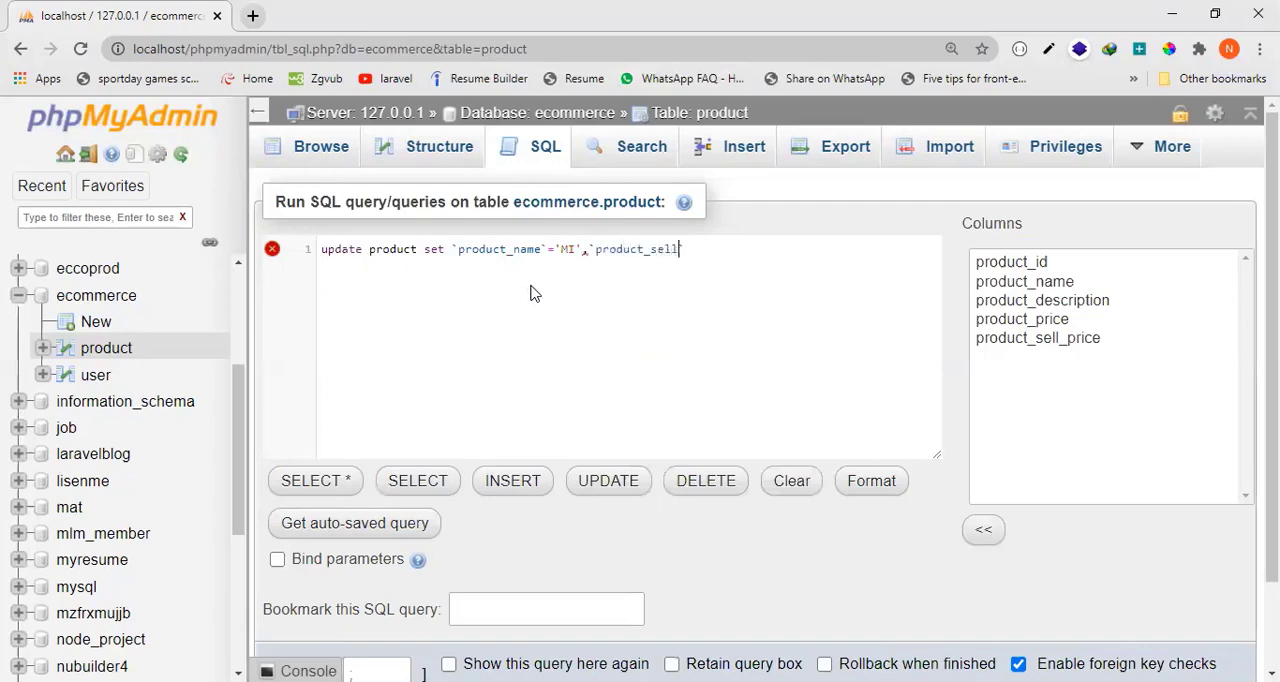
text(_price`=')
key(Left)
text(35000')
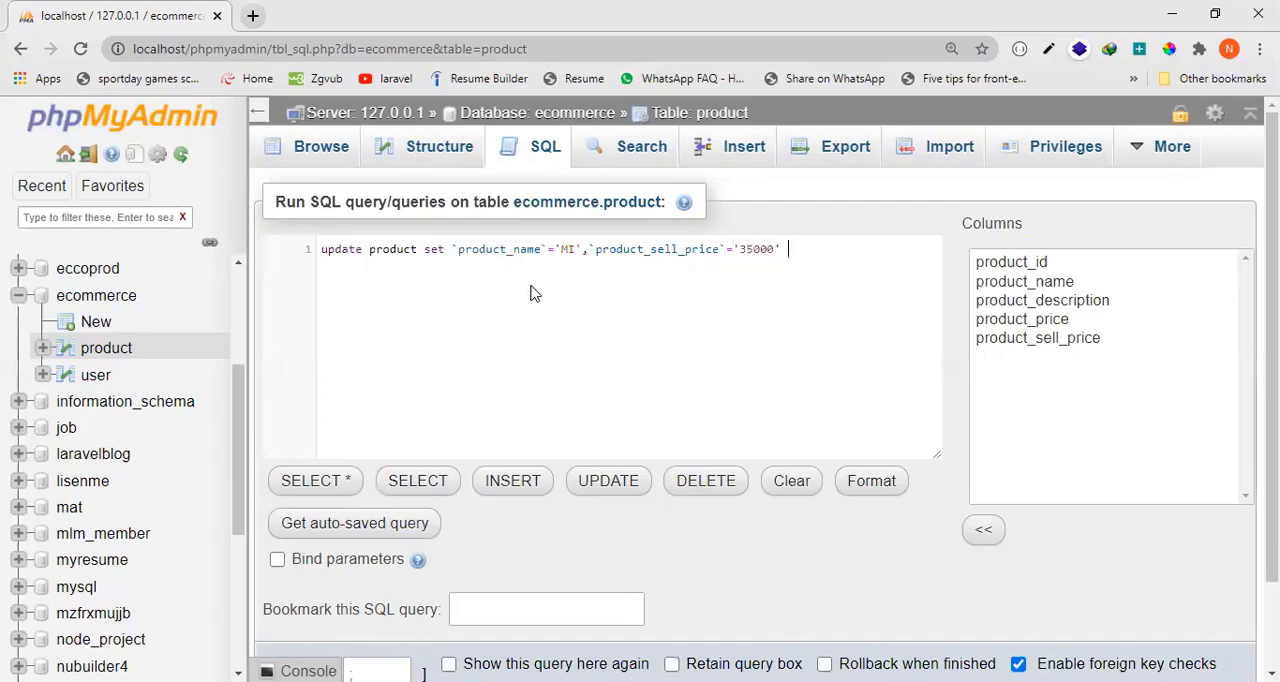
text( where `product_id`='4')
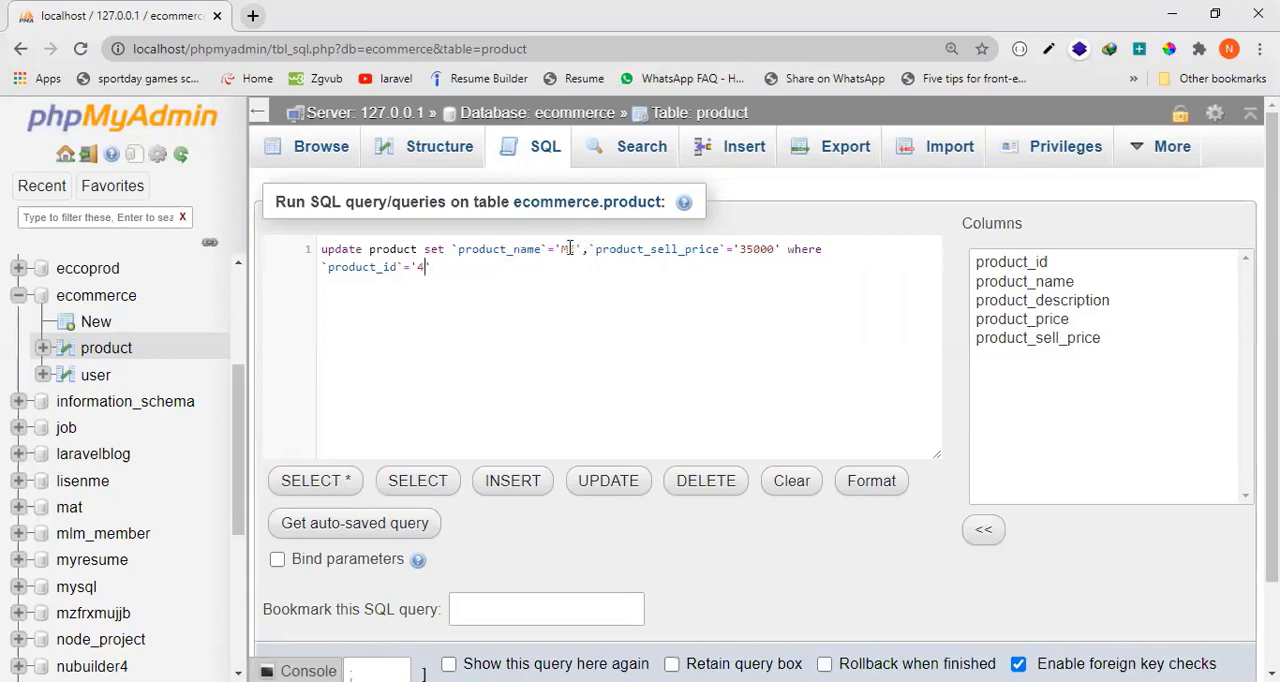
Examine the product_sell_price assignment and the where condition of the second update statement.
double_click(684, 249)
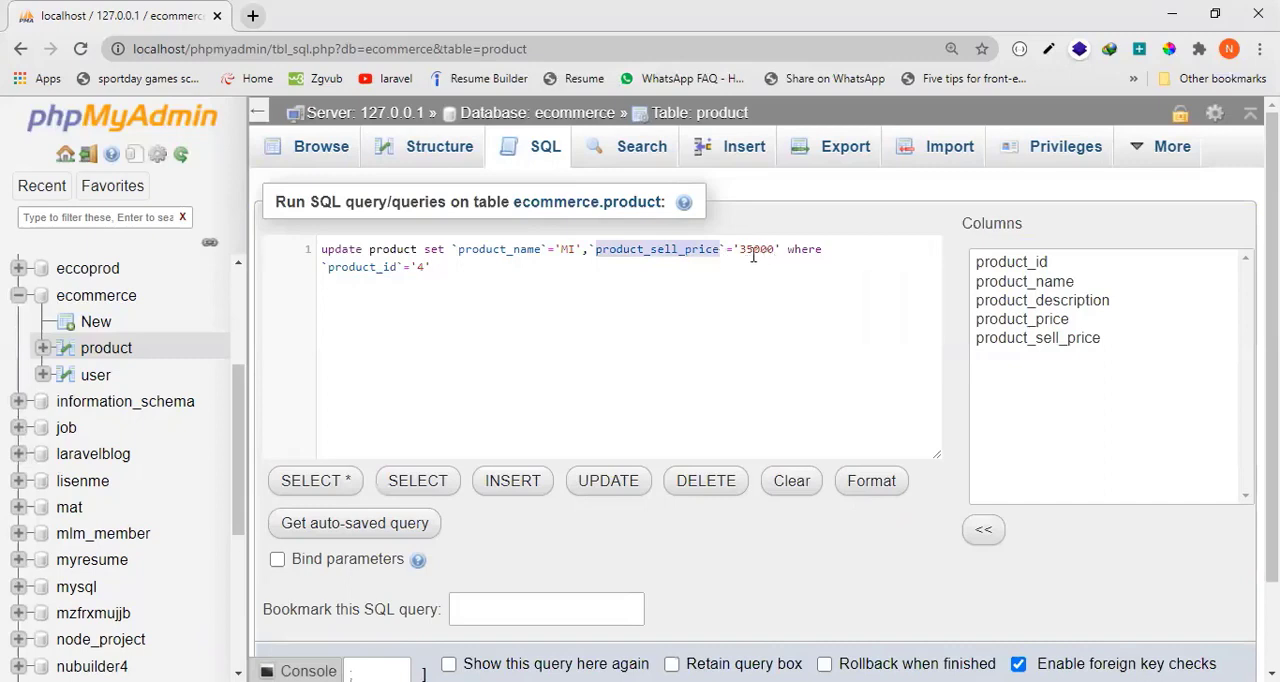
double_click(756, 249)
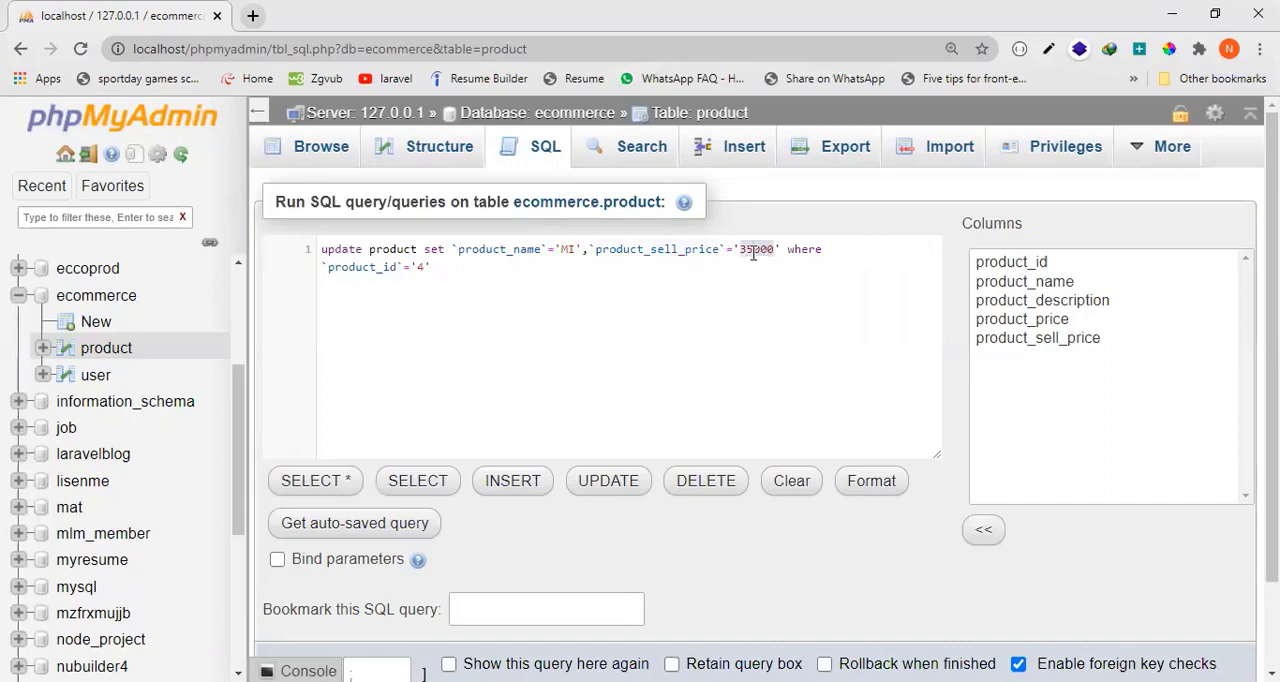
click(419, 270)
drag(437, 270, 322, 267)
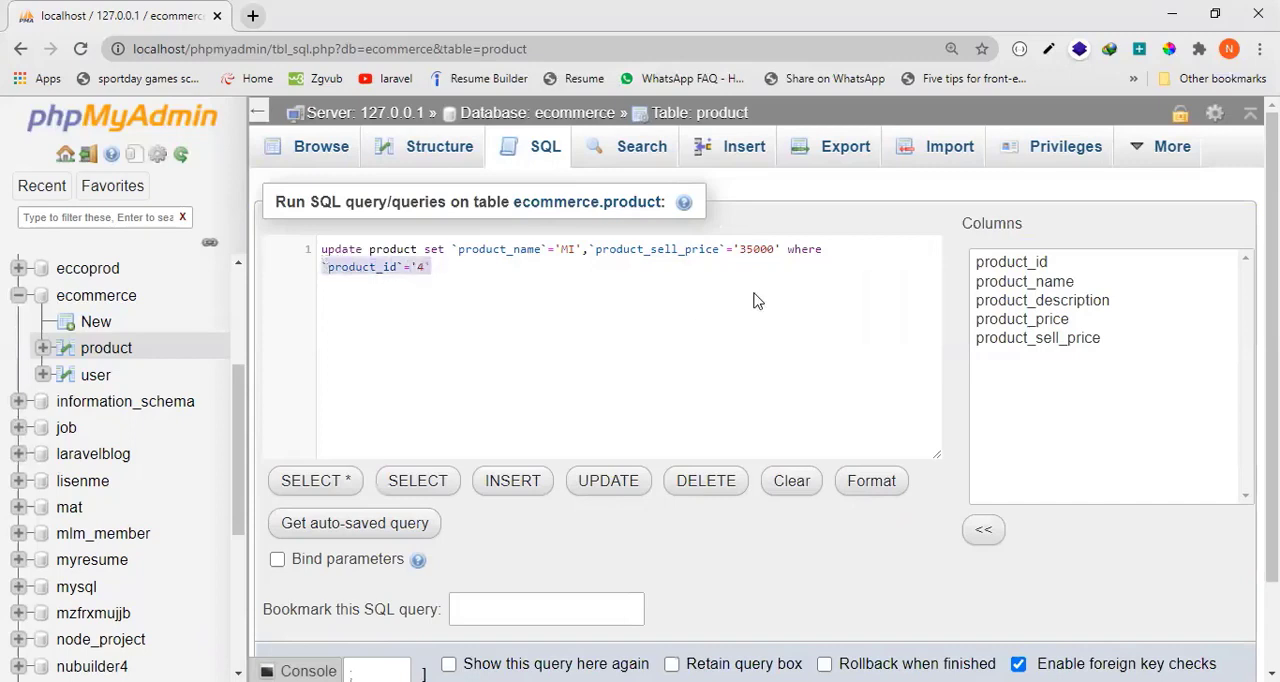
drag(782, 250, 714, 279)
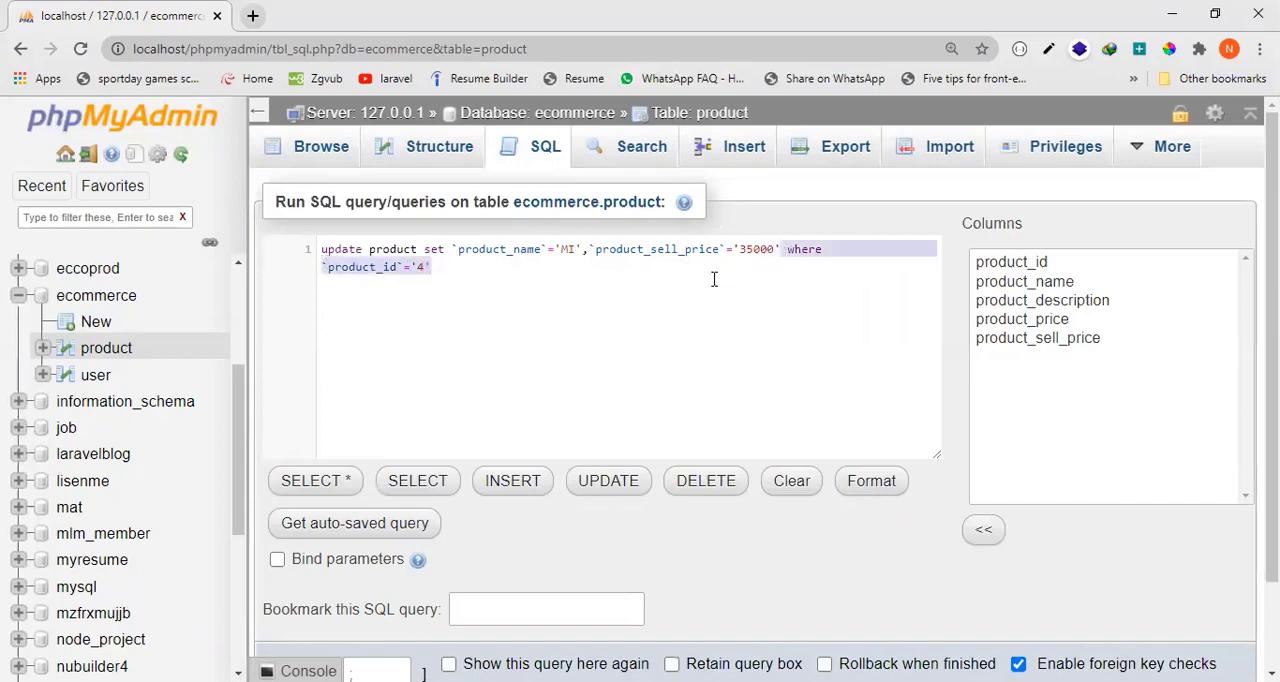
Remove the where condition for `product_id`='4' from the update statement and put it back.
key(BackSpace)
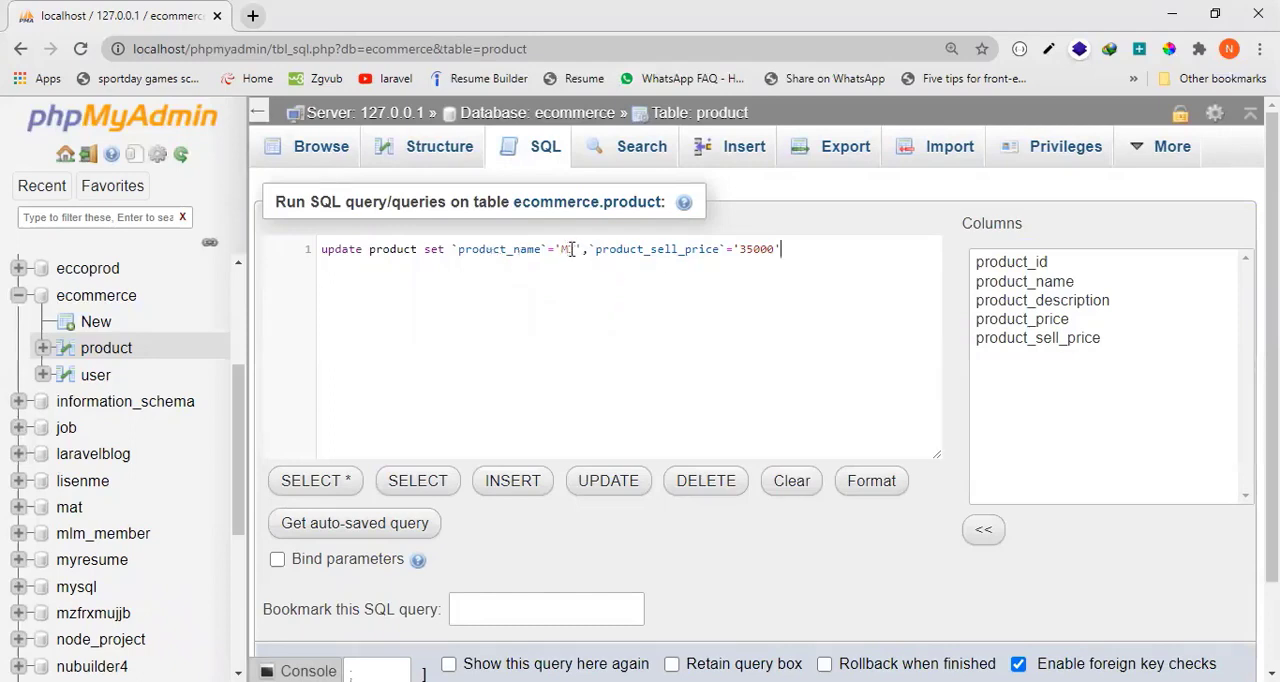
click(758, 250)
text(where `product_id`='4')
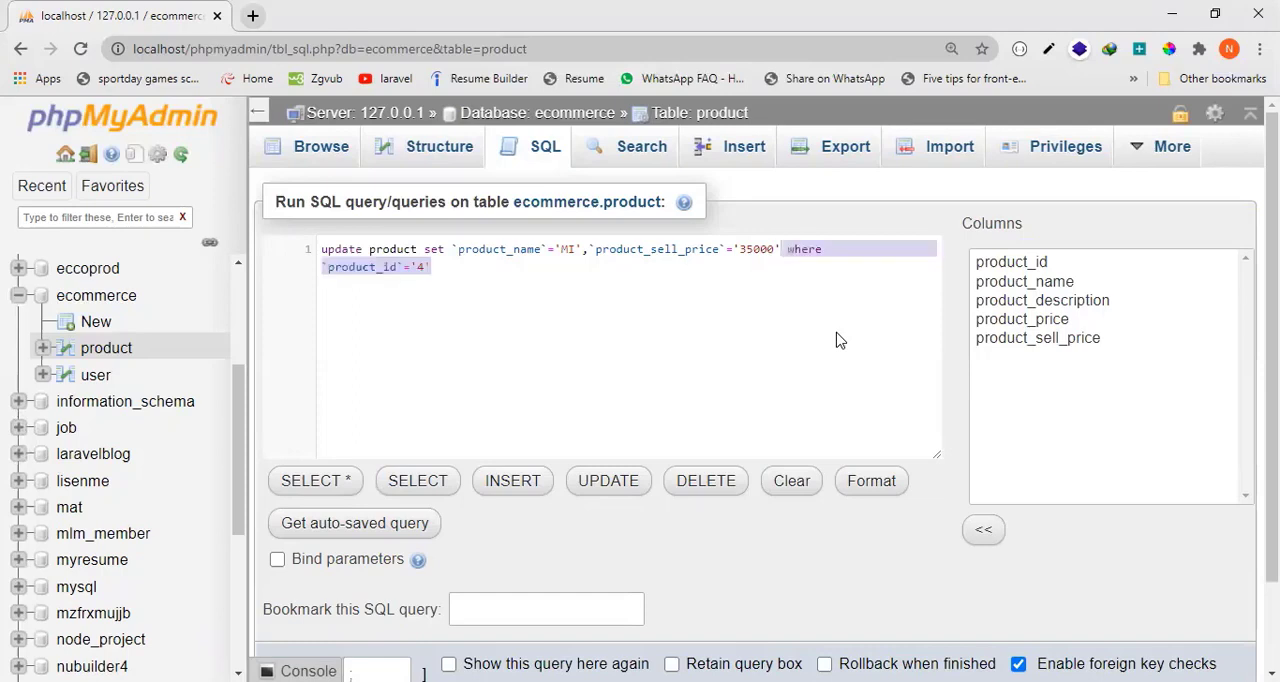
click(512, 296)
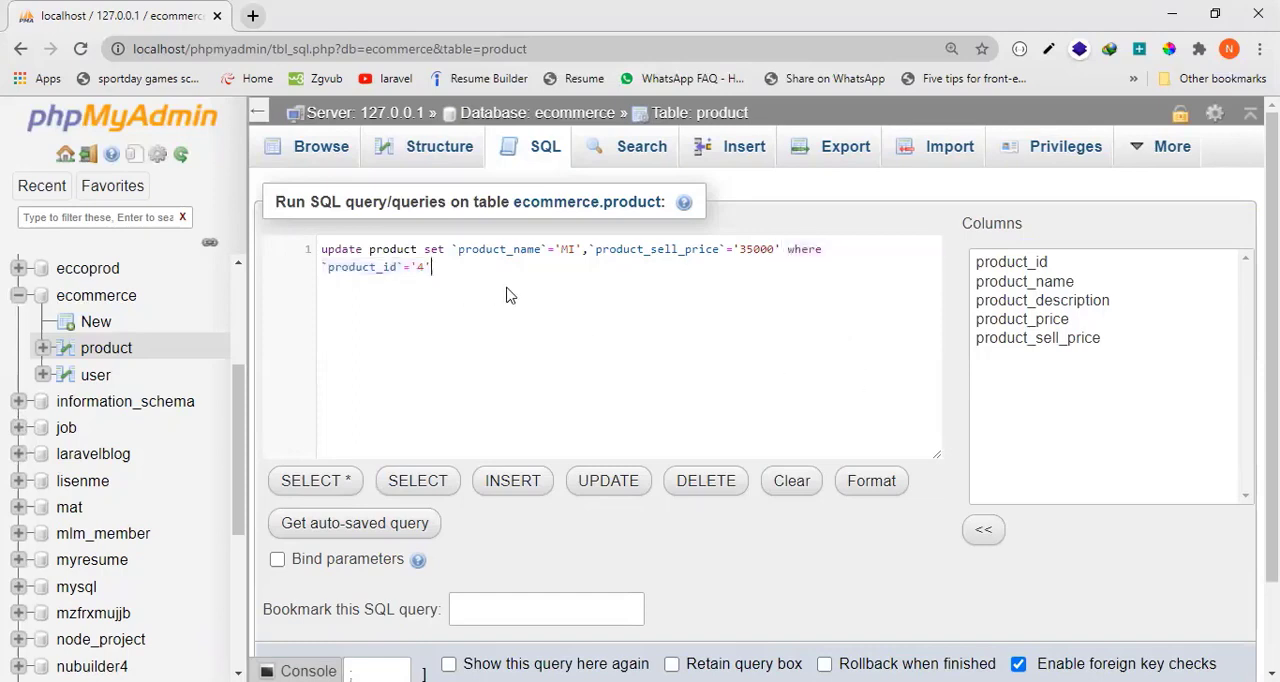
Run the update statement and check the sell price of product 4 in the product table's records.
scroll(1134, 557, down, 1)
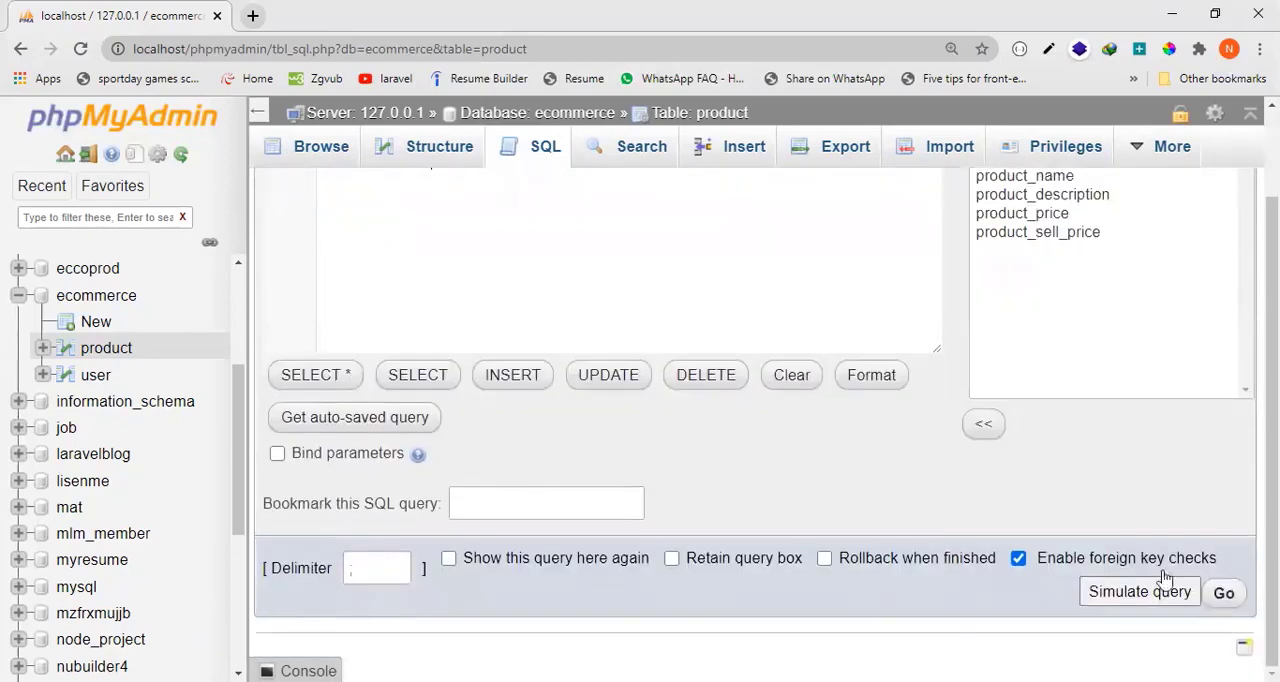
click(1224, 594)
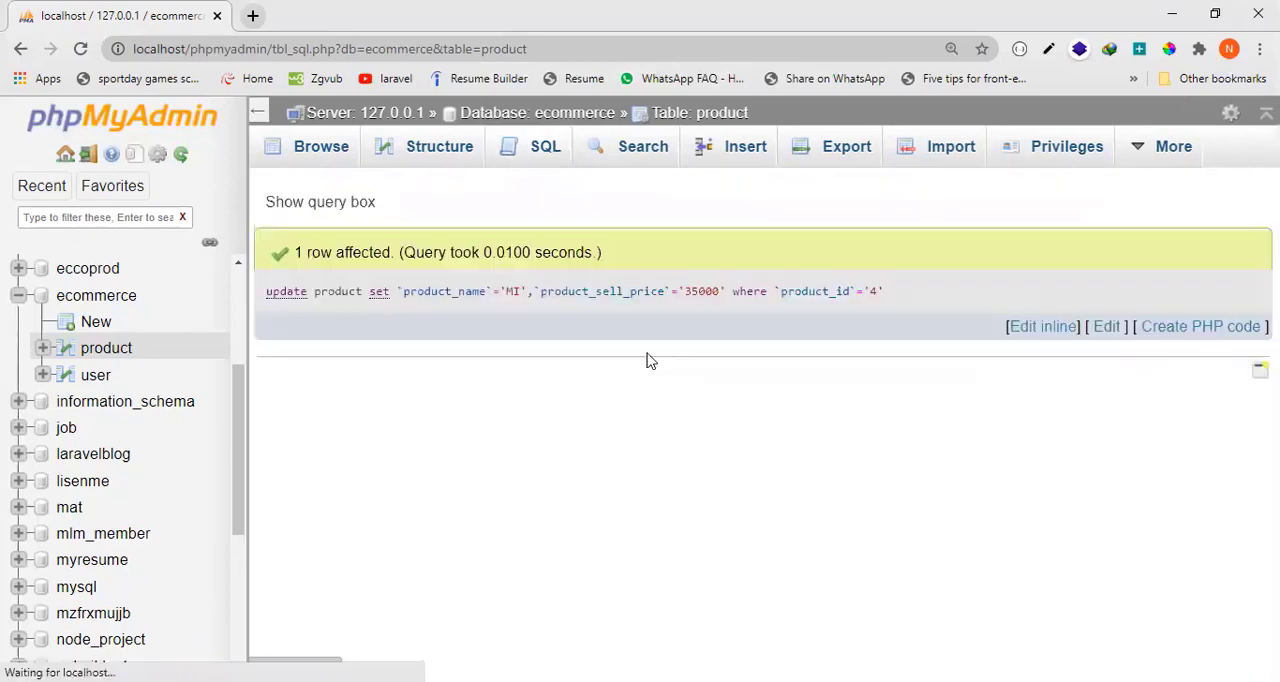
click(322, 152)
scroll(622, 403, down, 1)
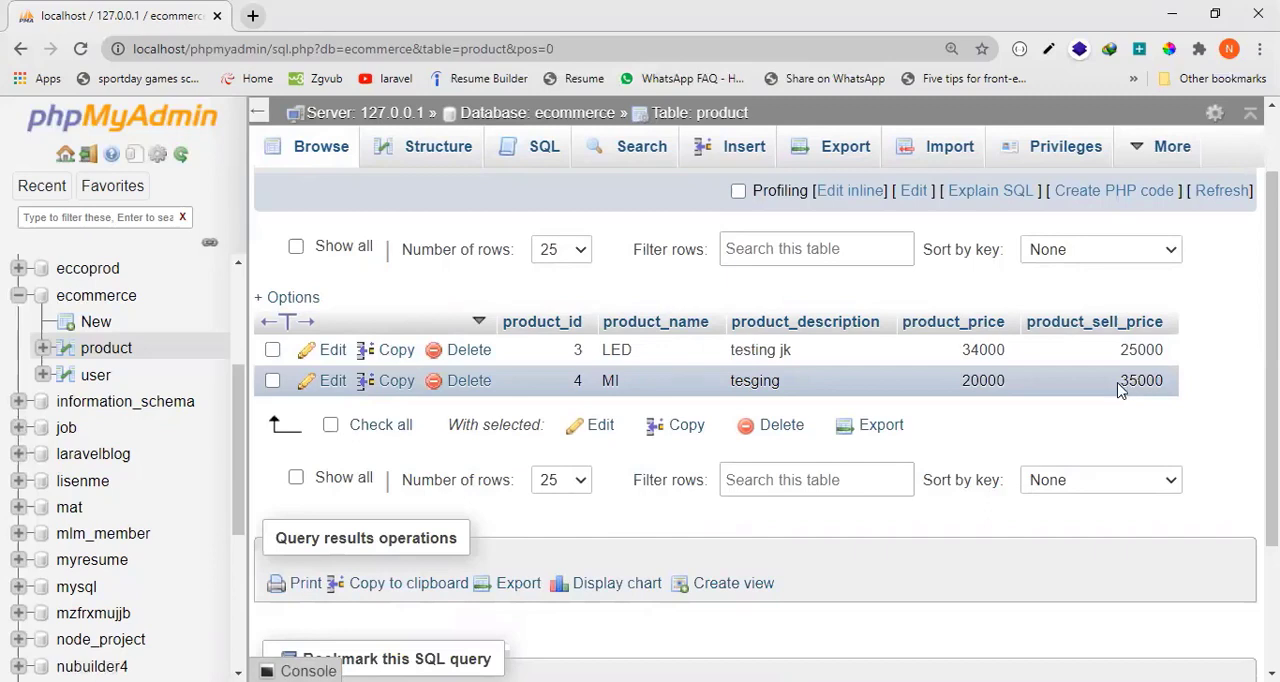
drag(1118, 383, 1167, 388)
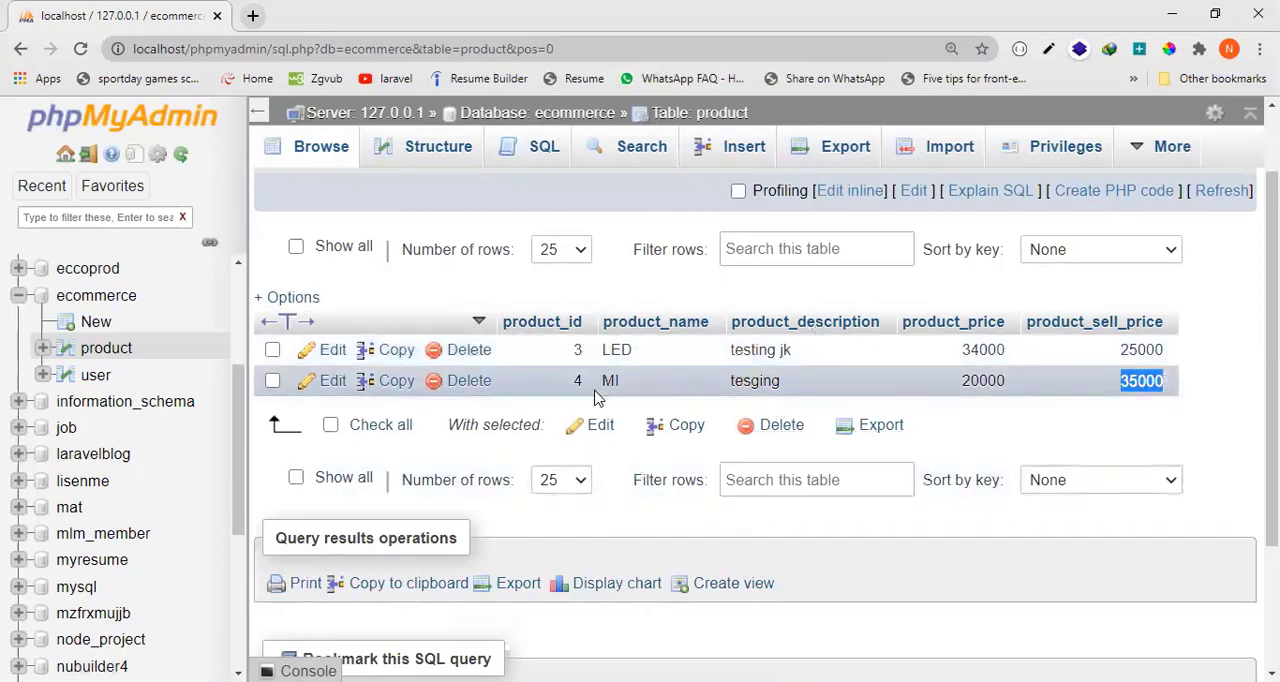
Open the SQL query editor for the product table.
click(571, 176)
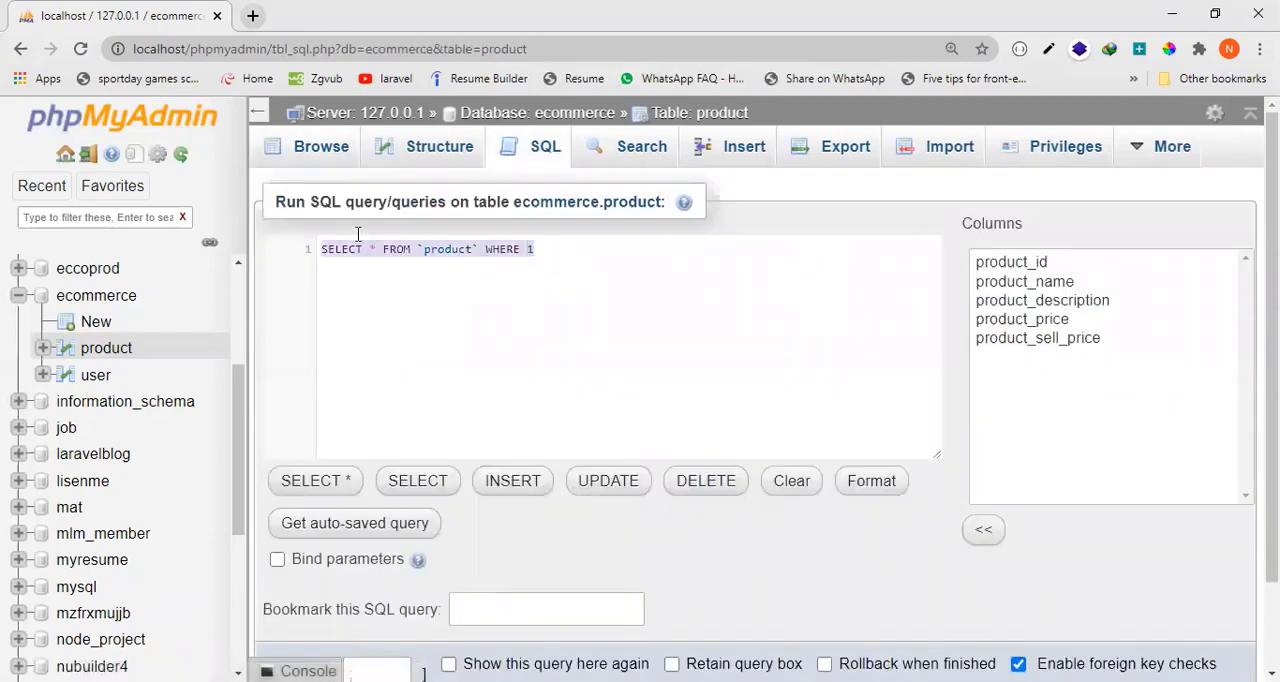